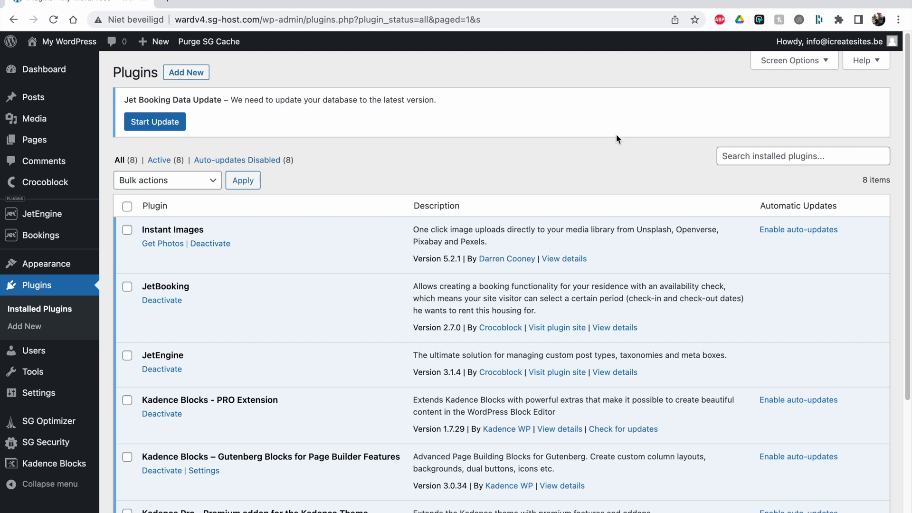
Review the list of installed plugins, in particular the JetBooking, JetEngine and Kadence entries.
{"action": "scroll", "coordinate": [370, 234], "scroll_direction": "down", "scroll_amount": 3}
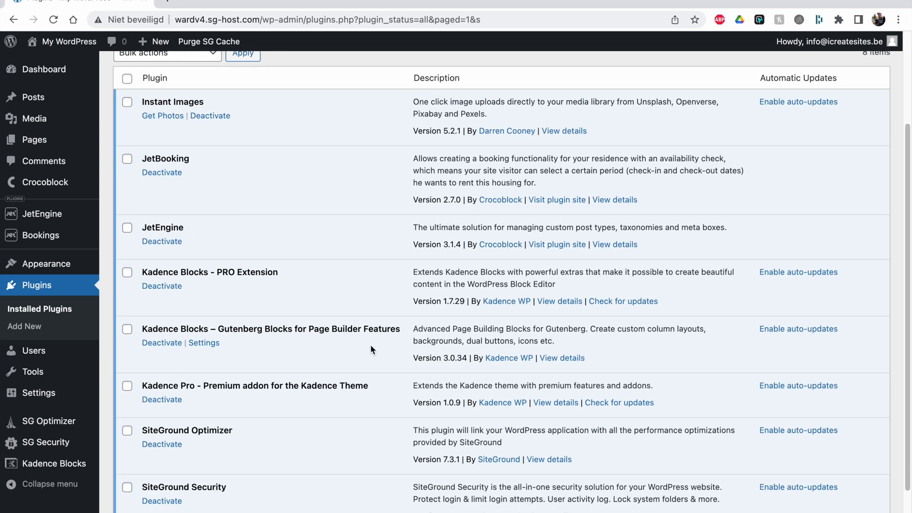
{"action": "scroll", "coordinate": [371, 349], "scroll_direction": "up", "scroll_amount": 3}
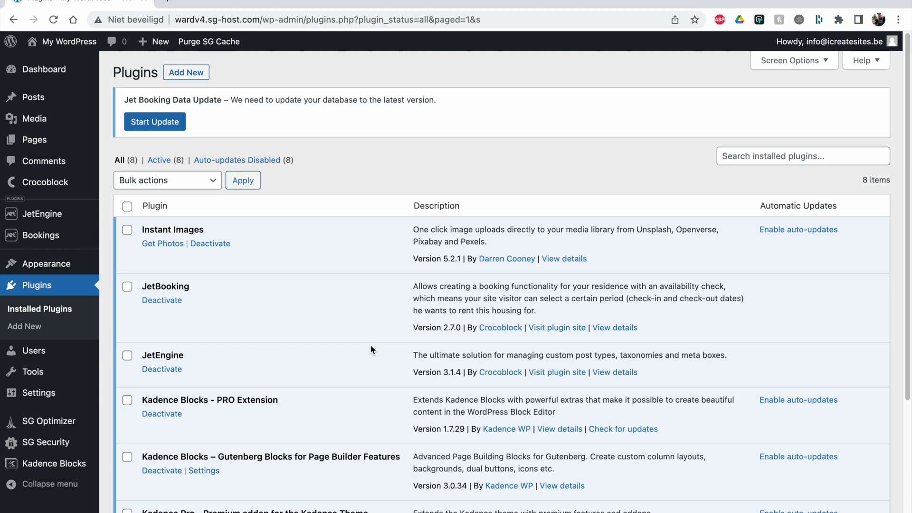
{"action": "scroll", "coordinate": [370, 349], "scroll_direction": "down", "scroll_amount": 3}
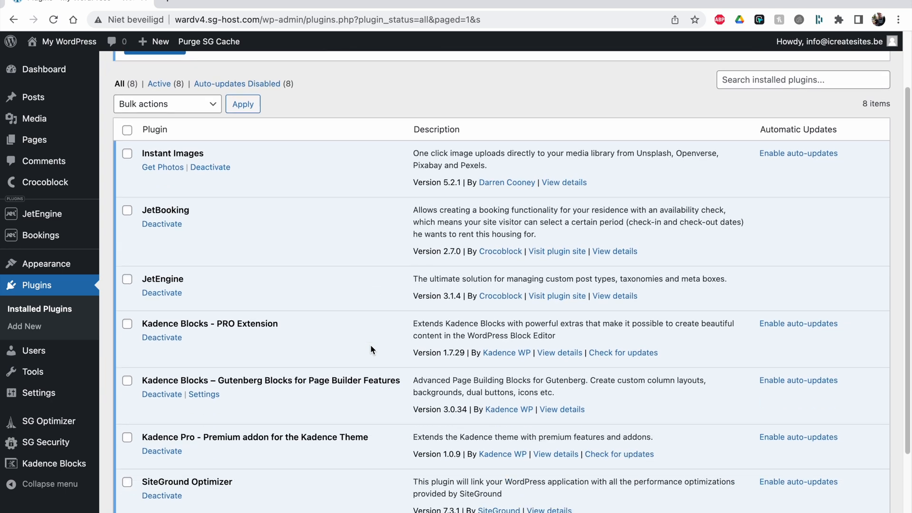
{"action": "left_click", "coordinate": [142, 210]}
{"action": "left_click_drag", "start_coordinate": [142, 210], "coordinate": [192, 212]}
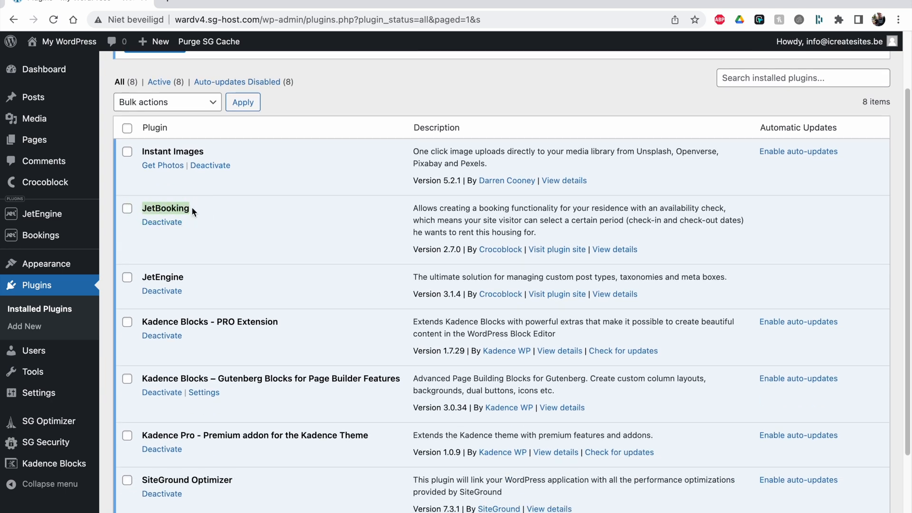
{"action": "left_click_drag", "start_coordinate": [140, 277], "coordinate": [185, 278]}
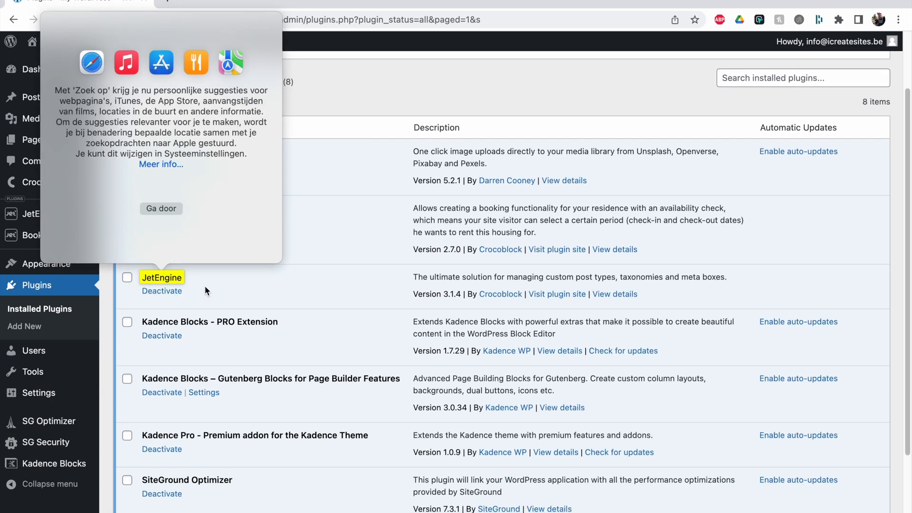
{"action": "left_click", "coordinate": [206, 290]}
{"action": "scroll", "coordinate": [207, 291], "scroll_direction": "down", "scroll_amount": 3}
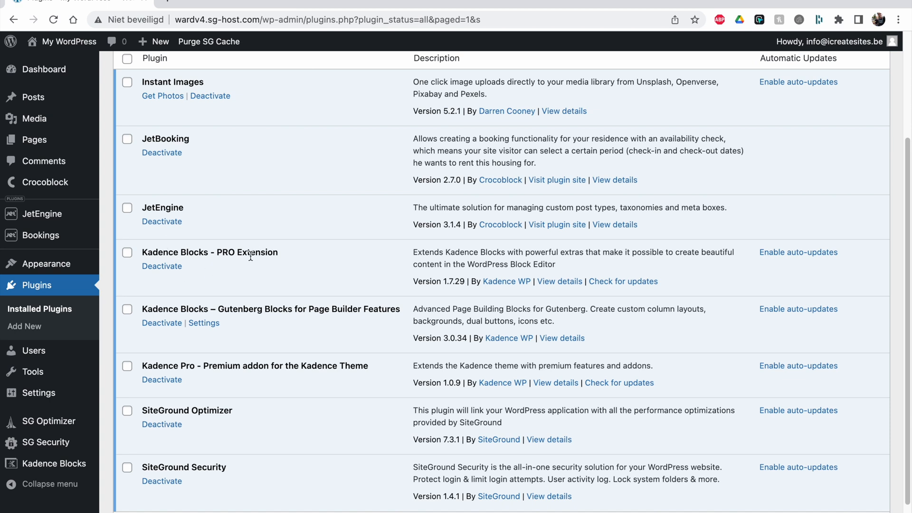
{"action": "scroll", "coordinate": [185, 315], "scroll_direction": "down", "scroll_amount": 1}
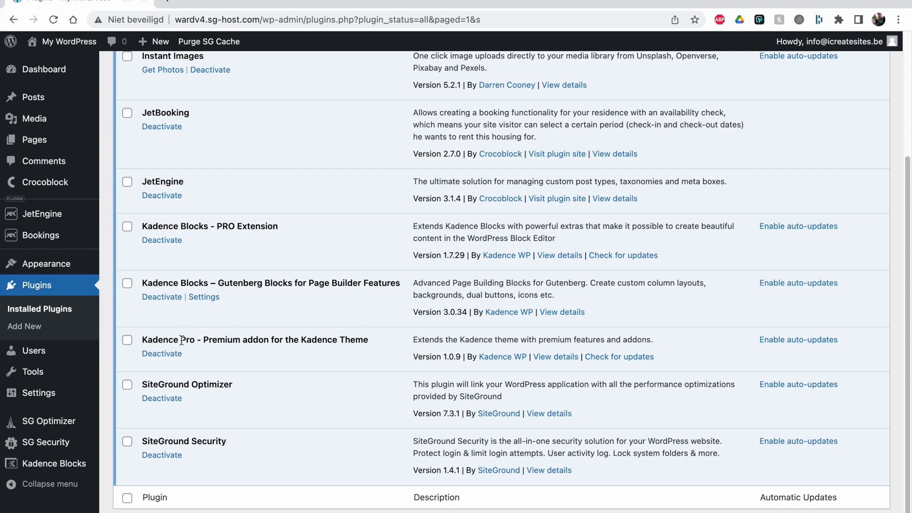
{"action": "scroll", "coordinate": [182, 340], "scroll_direction": "up", "scroll_amount": 2}
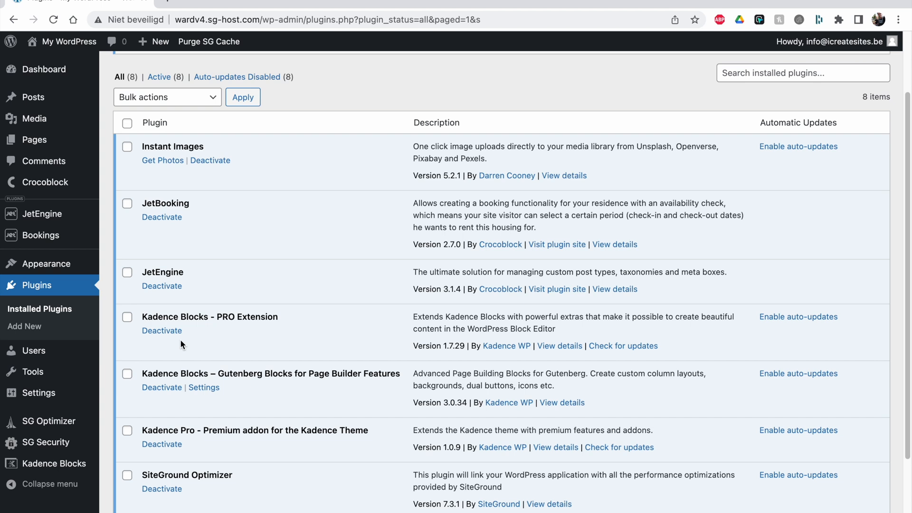
{"action": "scroll", "coordinate": [330, 356], "scroll_direction": "down", "scroll_amount": 2}
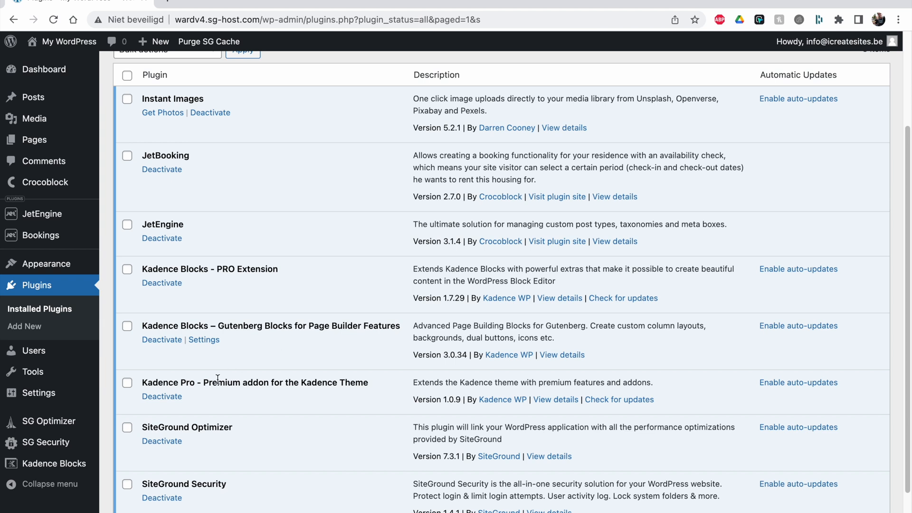
{"action": "scroll", "coordinate": [218, 379], "scroll_direction": "up", "scroll_amount": 2}
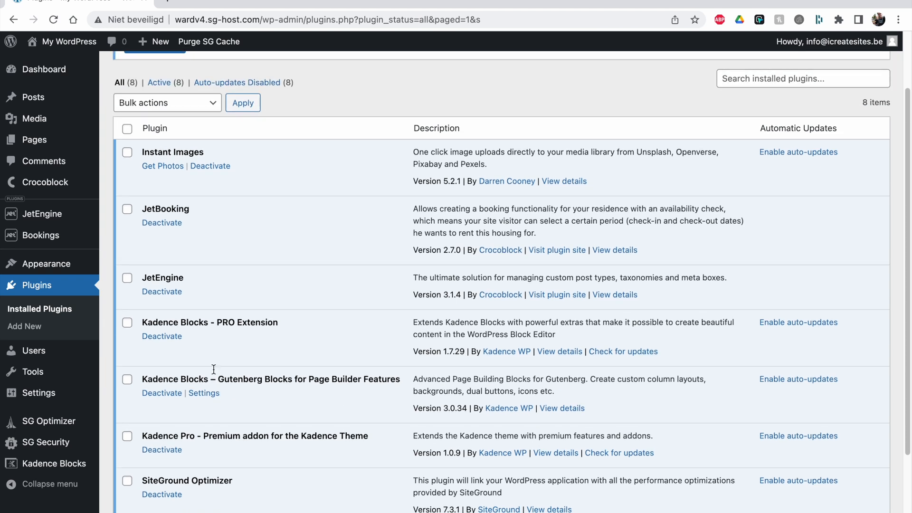
{"action": "left_click", "coordinate": [8, 198]}
{"action": "scroll", "coordinate": [23, 198], "scroll_direction": "up", "scroll_amount": 1}
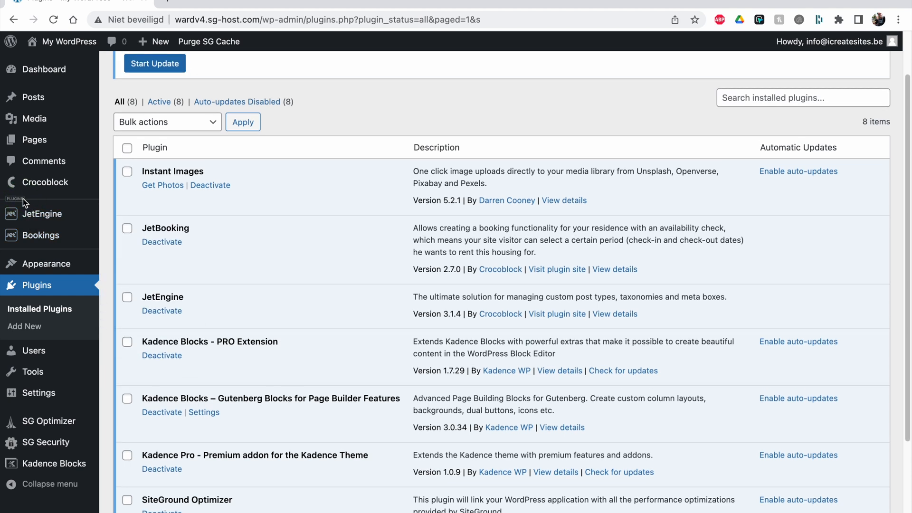
Start a new JetEngine custom post type and name it Rooms.
{"action": "mouse_move", "coordinate": [42, 230]}
{"action": "left_click", "coordinate": [40, 215]}
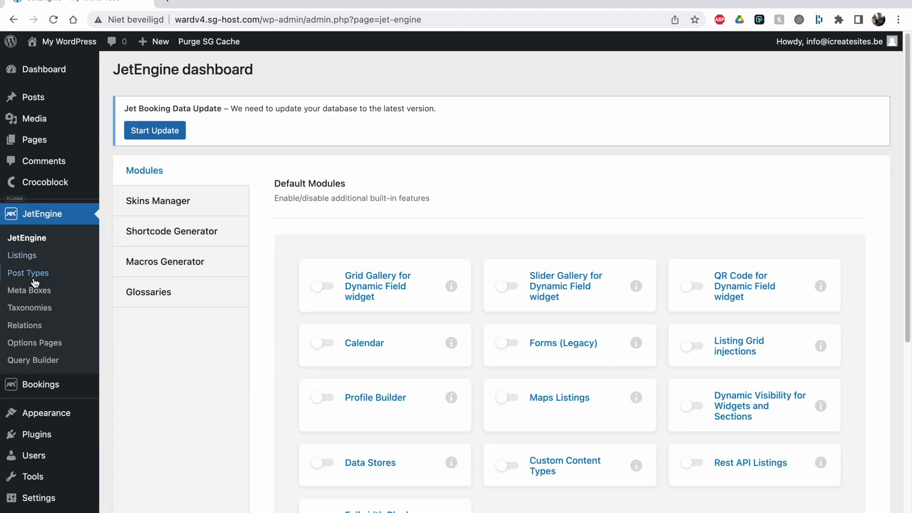
{"action": "left_click", "coordinate": [32, 278]}
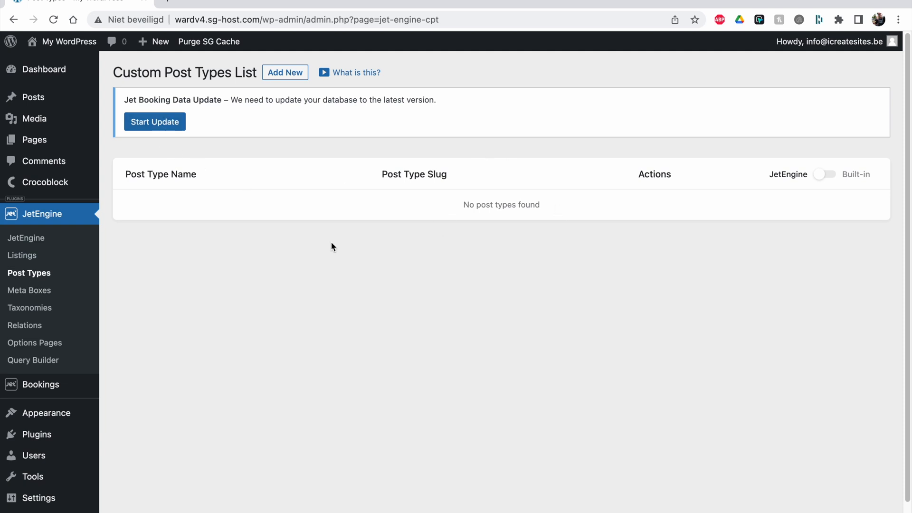
{"action": "left_click", "coordinate": [284, 72]}
{"action": "left_click", "coordinate": [407, 152]}
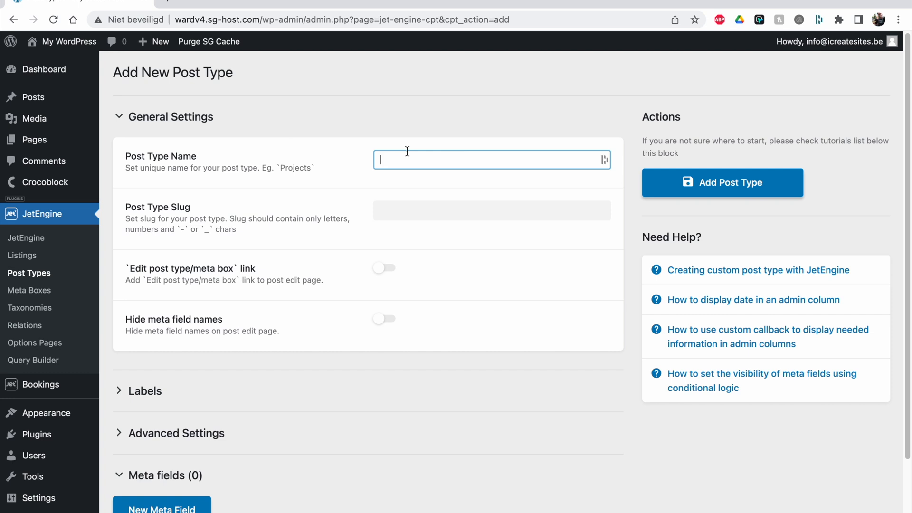
{"action": "type", "text": "Rooms"}
{"action": "left_click", "coordinate": [301, 191]}
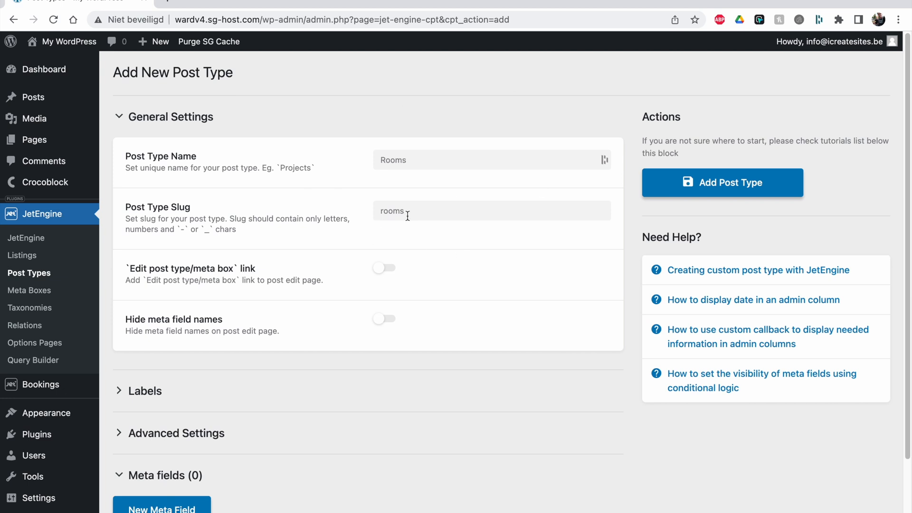
Add a new meta field to the Rooms post type and label it Bathrooms.
{"action": "scroll", "coordinate": [391, 389], "scroll_direction": "down", "scroll_amount": 3}
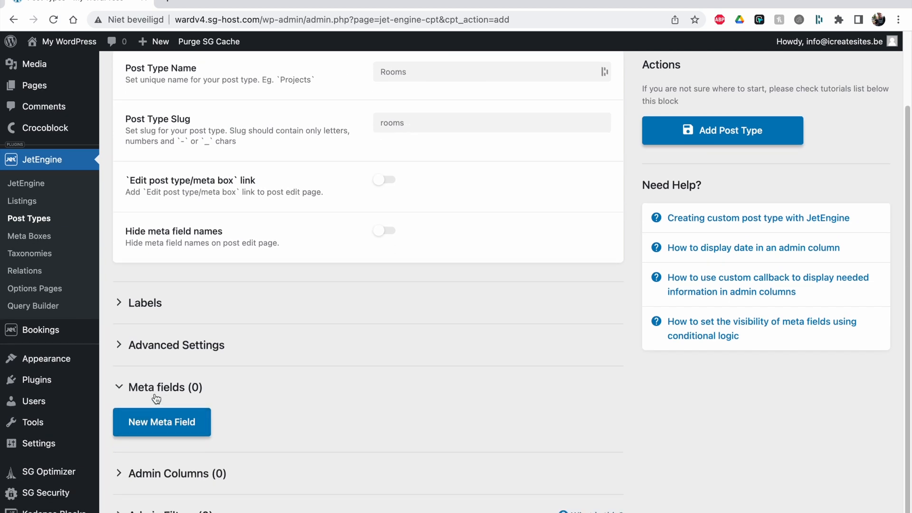
{"action": "left_click", "coordinate": [156, 388]}
{"action": "scroll", "coordinate": [207, 355], "scroll_direction": "up", "scroll_amount": 2}
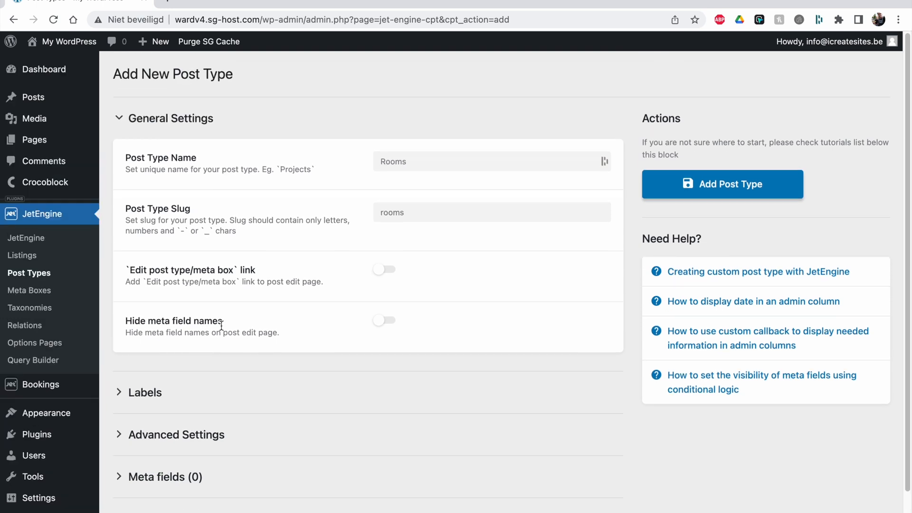
{"action": "scroll", "coordinate": [285, 309], "scroll_direction": "down", "scroll_amount": 2}
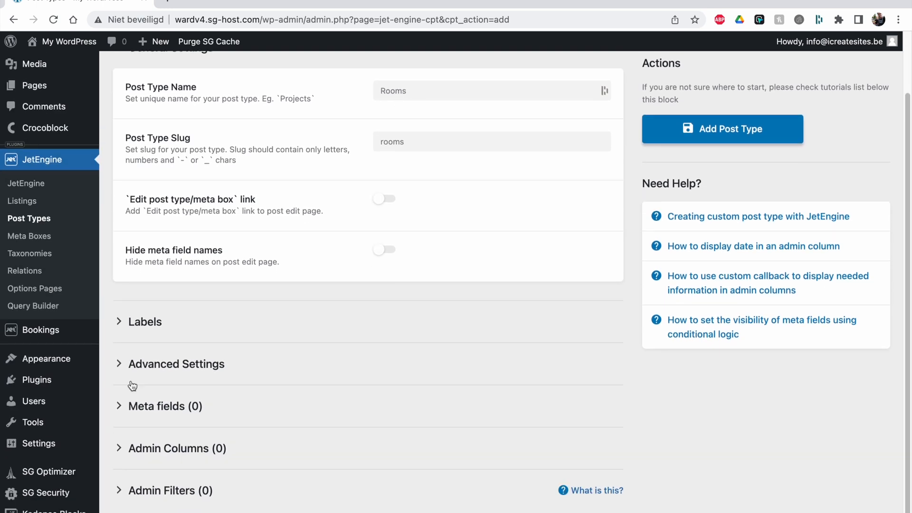
{"action": "left_click", "coordinate": [151, 410]}
{"action": "left_click", "coordinate": [195, 442]}
{"action": "scroll", "coordinate": [407, 436], "scroll_direction": "down", "scroll_amount": 5}
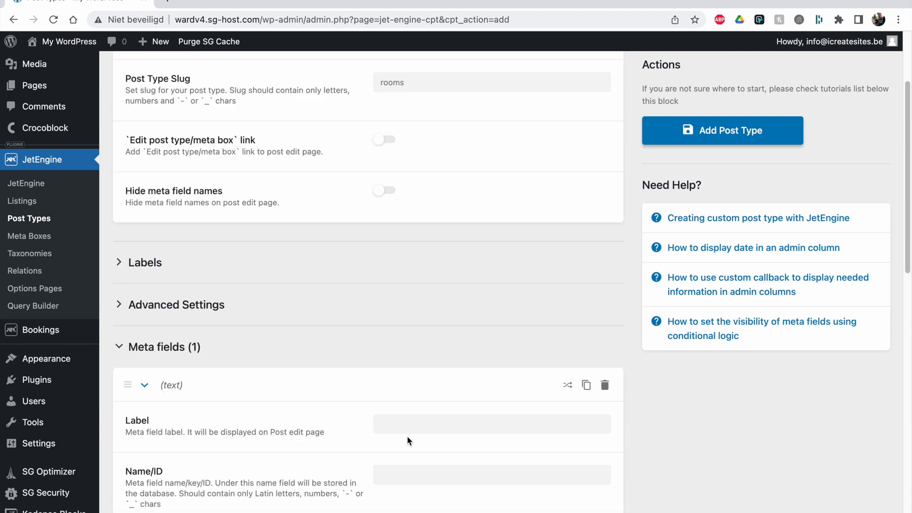
{"action": "scroll", "coordinate": [397, 327], "scroll_direction": "down", "scroll_amount": 1}
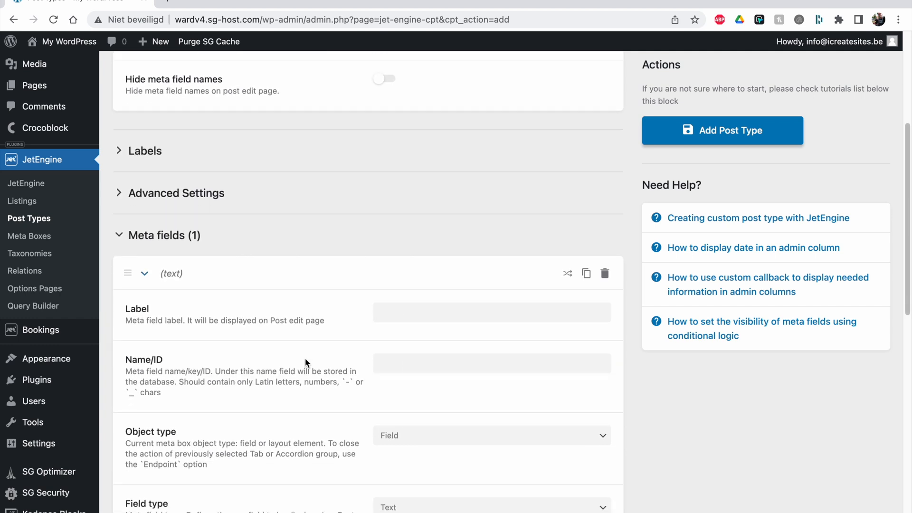
{"action": "left_click", "coordinate": [383, 307]}
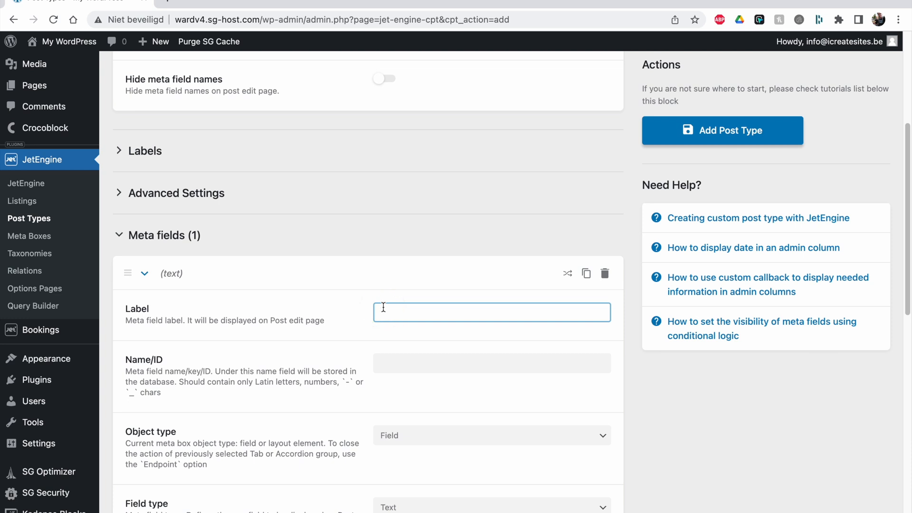
{"action": "type", "text": "Bathrooms"}
Set the Bathrooms meta field's type to Number.
{"action": "scroll", "coordinate": [403, 427], "scroll_direction": "down", "scroll_amount": 3}
{"action": "left_click", "coordinate": [411, 403]}
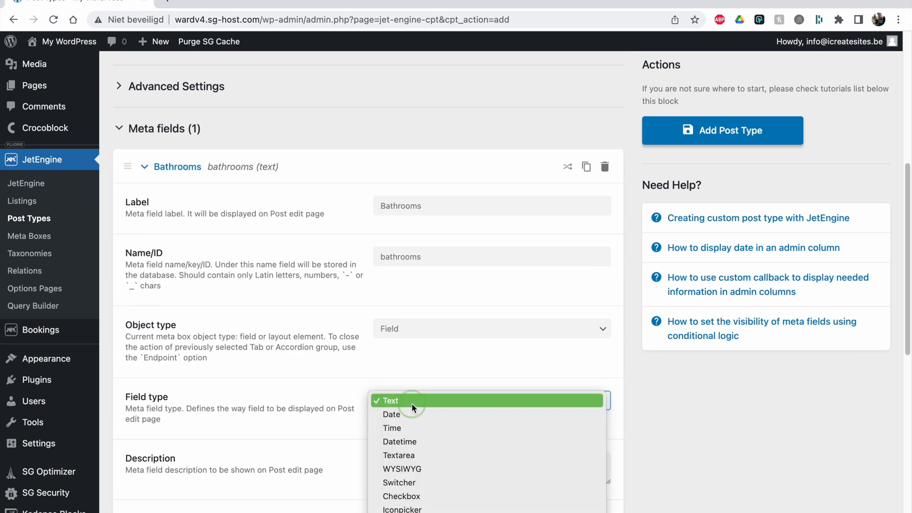
{"action": "scroll", "coordinate": [406, 428], "scroll_direction": "down", "scroll_amount": 4}
{"action": "key", "text": "n"}
{"action": "left_click", "coordinate": [408, 497]}
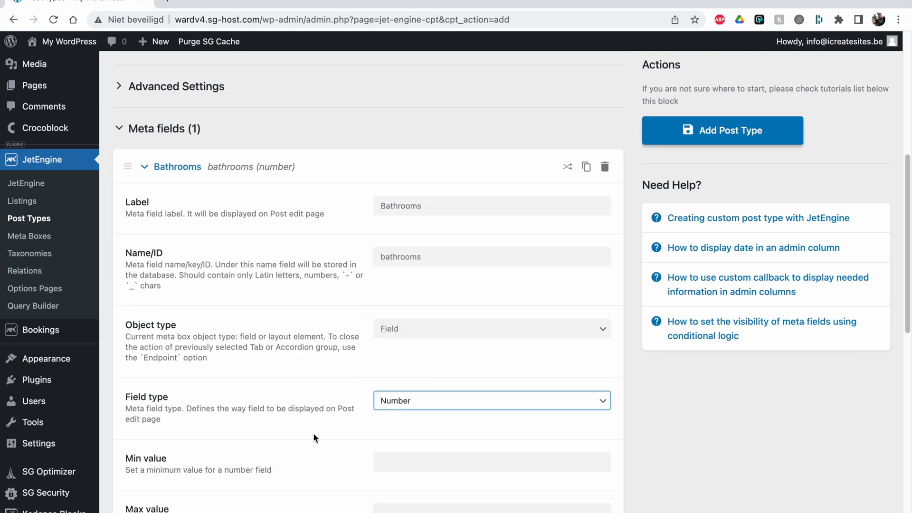
Set the minimum value of the Bathrooms number field to 1.
{"action": "scroll", "coordinate": [313, 433], "scroll_direction": "down", "scroll_amount": 3}
{"action": "scroll", "coordinate": [312, 432], "scroll_direction": "down", "scroll_amount": 5}
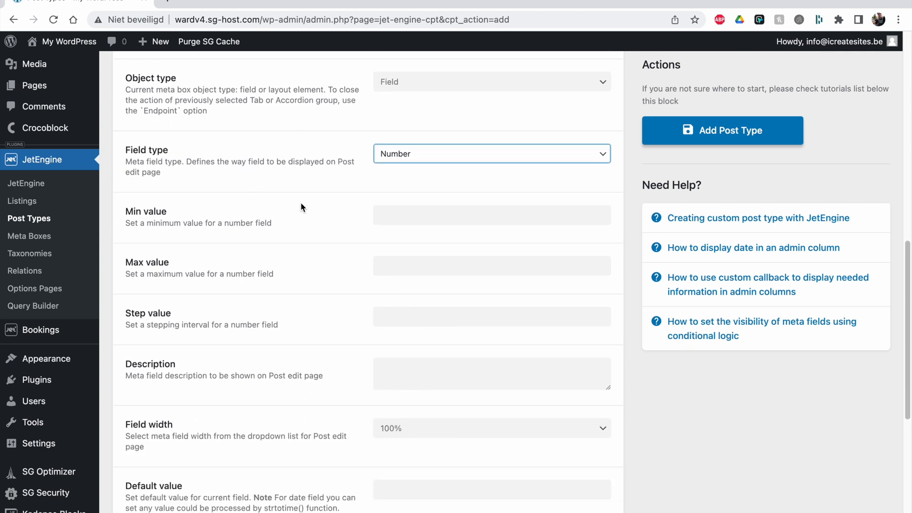
{"action": "left_click", "coordinate": [413, 210]}
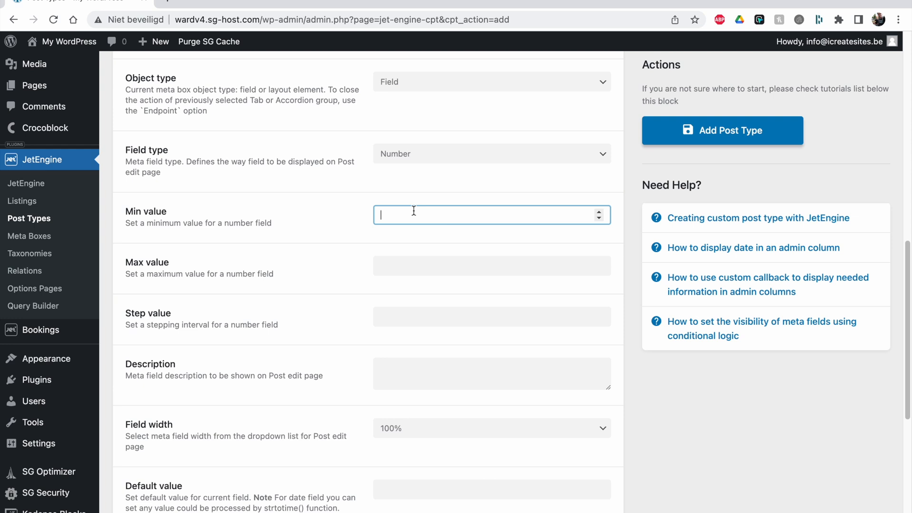
{"action": "type", "text": "1"}
{"action": "left_click", "coordinate": [369, 232]}
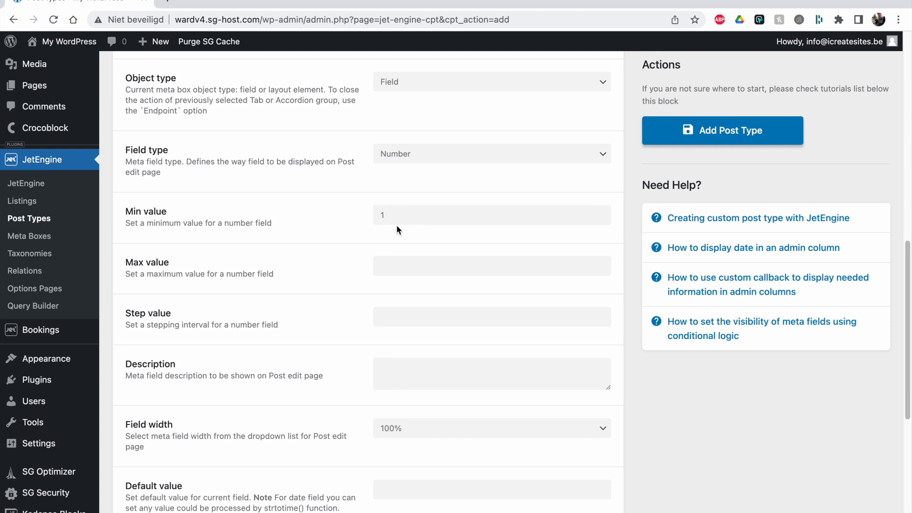
{"action": "left_click", "coordinate": [397, 224]}
{"action": "left_click", "coordinate": [367, 220]}
Set both the maximum value and the step value of the Bathrooms field to 1.
{"action": "left_click", "coordinate": [408, 264]}
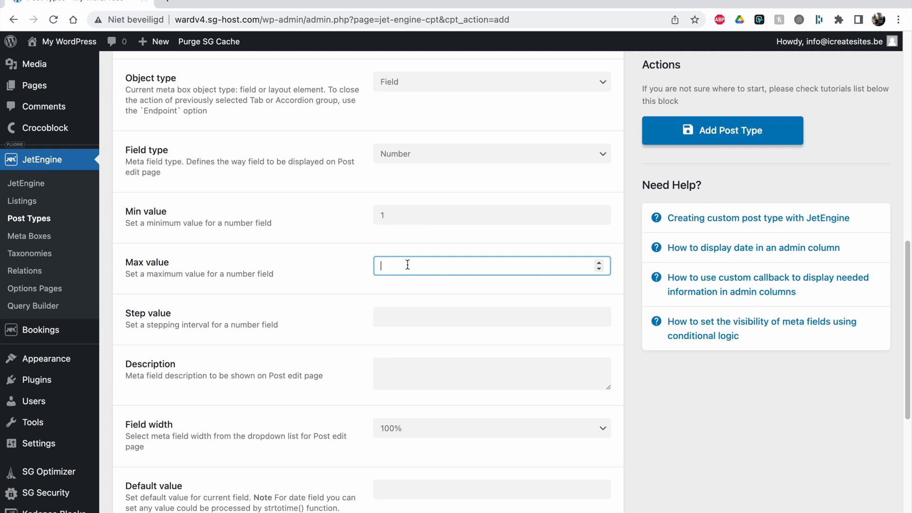
{"action": "type", "text": "1"}
{"action": "left_click", "coordinate": [289, 261]}
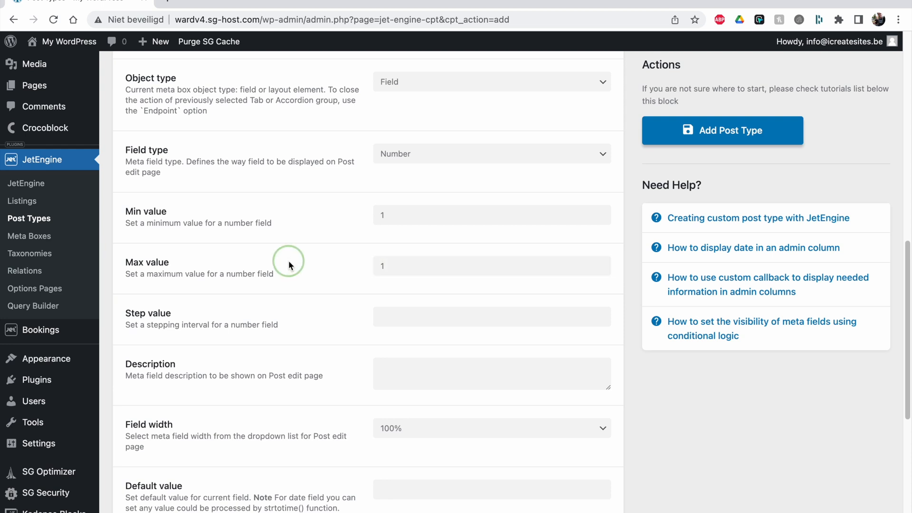
{"action": "left_click", "coordinate": [381, 314]}
{"action": "type", "text": "1"}
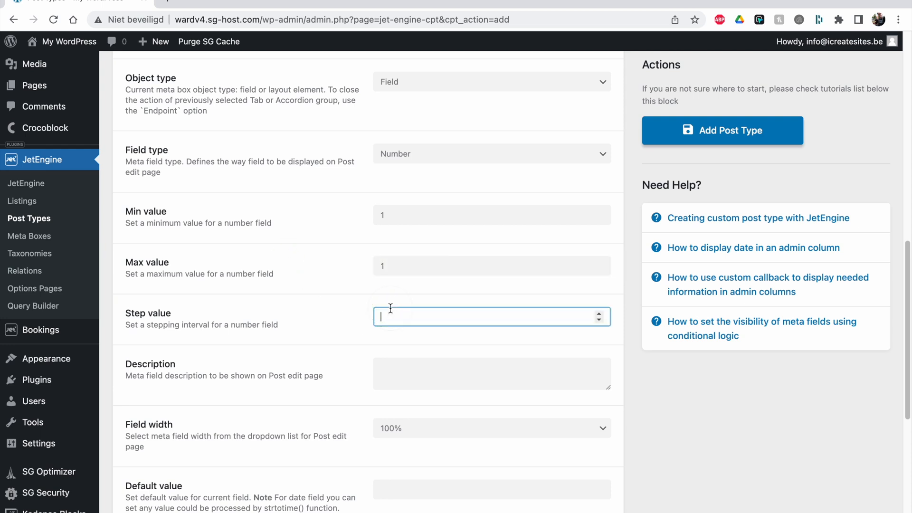
{"action": "left_click", "coordinate": [328, 320]}
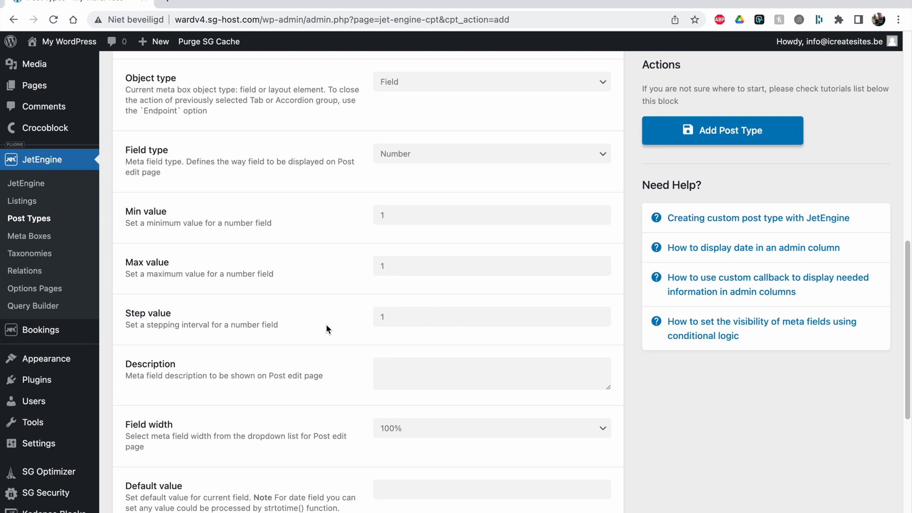
Make the Bathrooms field required and set its default value to 1.
{"action": "scroll", "coordinate": [326, 324], "scroll_direction": "down", "scroll_amount": 3}
{"action": "scroll", "coordinate": [325, 324], "scroll_direction": "down", "scroll_amount": 1}
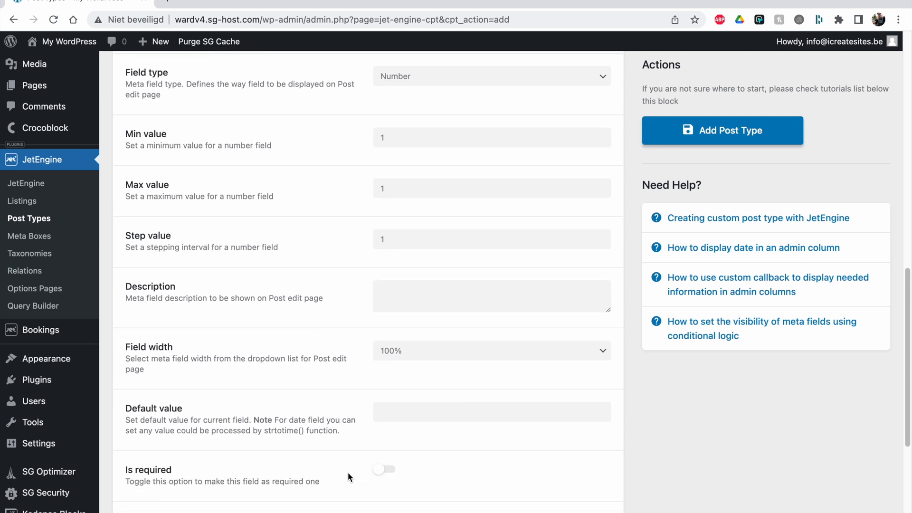
{"action": "left_click", "coordinate": [383, 470]}
{"action": "scroll", "coordinate": [435, 465], "scroll_direction": "down", "scroll_amount": 3}
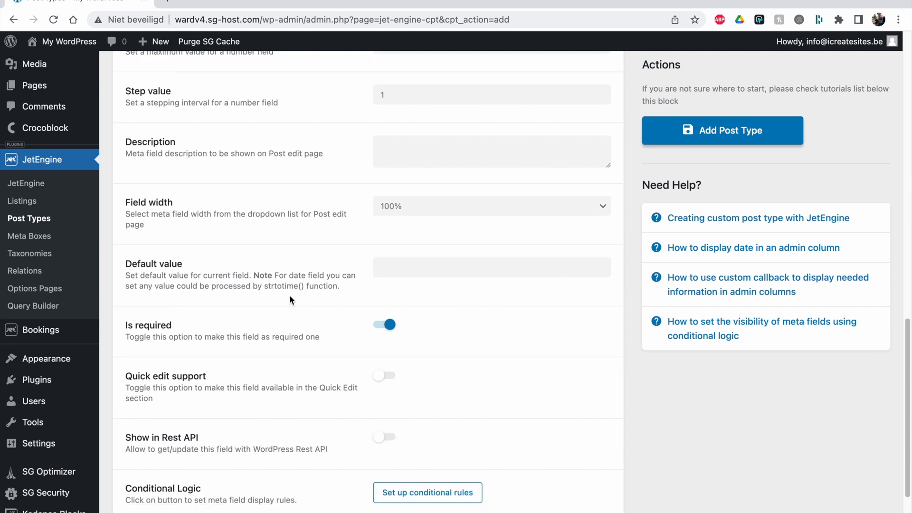
{"action": "left_click", "coordinate": [393, 275]}
{"action": "type", "text": "1"}
{"action": "left_click", "coordinate": [409, 283]}
{"action": "left_click", "coordinate": [418, 270]}
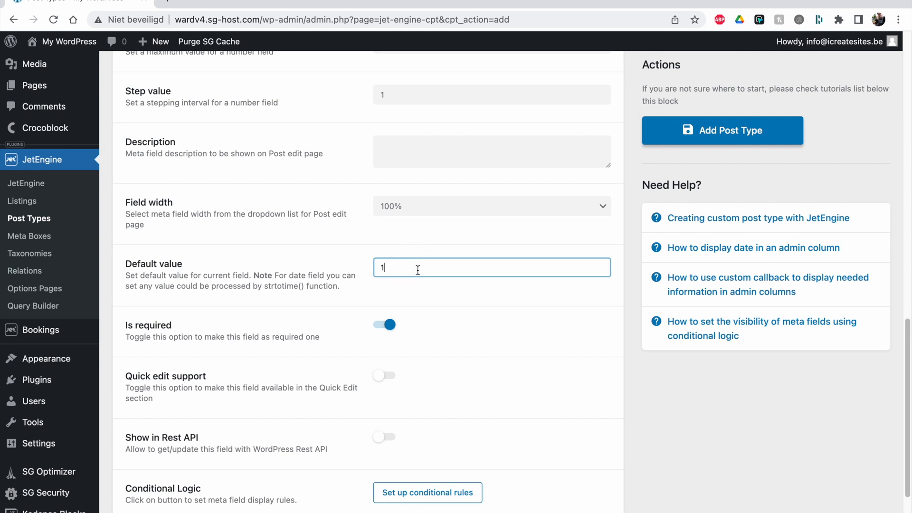
{"action": "scroll", "coordinate": [396, 138], "scroll_direction": "up", "scroll_amount": 3}
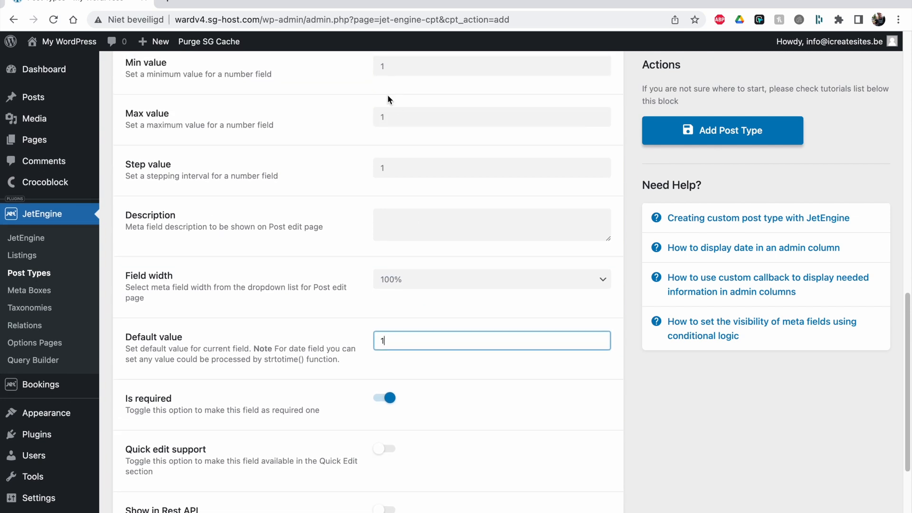
{"action": "left_click", "coordinate": [331, 180]}
{"action": "scroll", "coordinate": [475, 366], "scroll_direction": "down", "scroll_amount": 4}
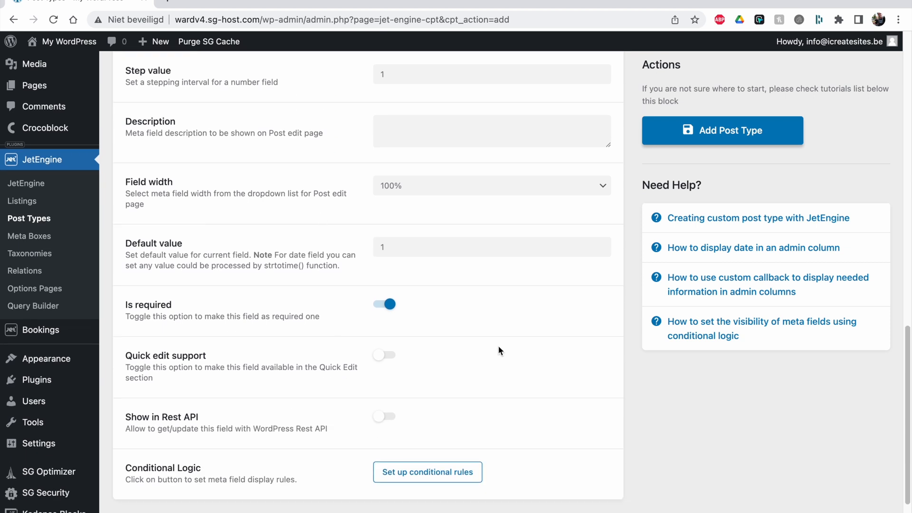
Add a new meta field below Bathrooms with the label "Square feet".
{"action": "scroll", "coordinate": [385, 273], "scroll_direction": "down", "scroll_amount": 2}
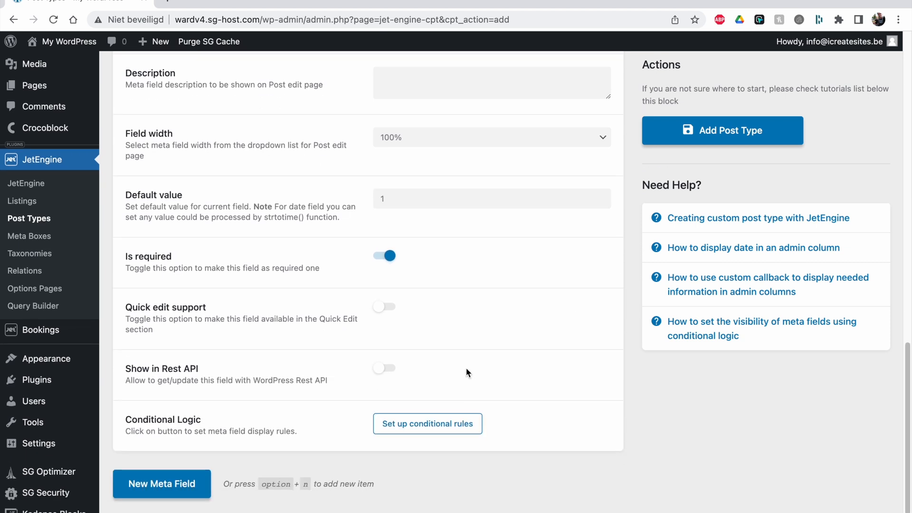
{"action": "left_click", "coordinate": [159, 489]}
{"action": "scroll", "coordinate": [160, 495], "scroll_direction": "down", "scroll_amount": 2}
{"action": "scroll", "coordinate": [161, 495], "scroll_direction": "down", "scroll_amount": 6}
{"action": "left_click", "coordinate": [434, 279]}
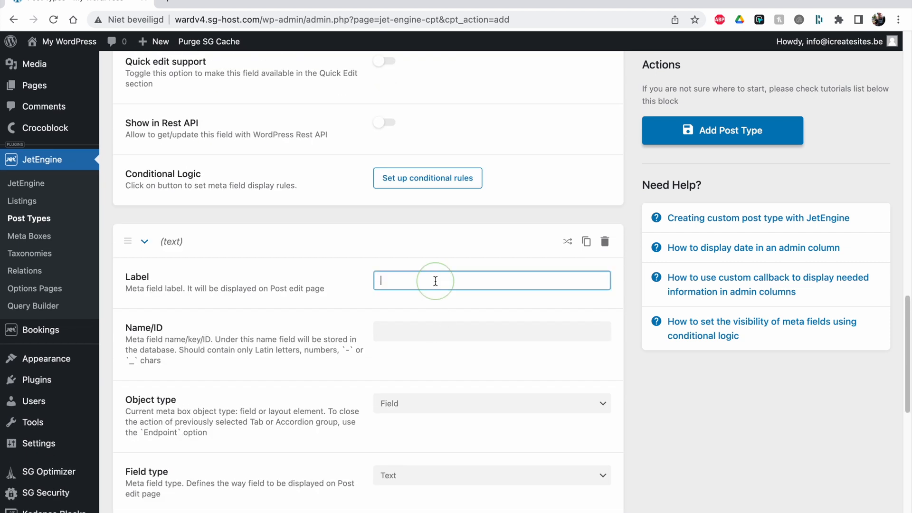
{"action": "type", "text": "Square feet"}
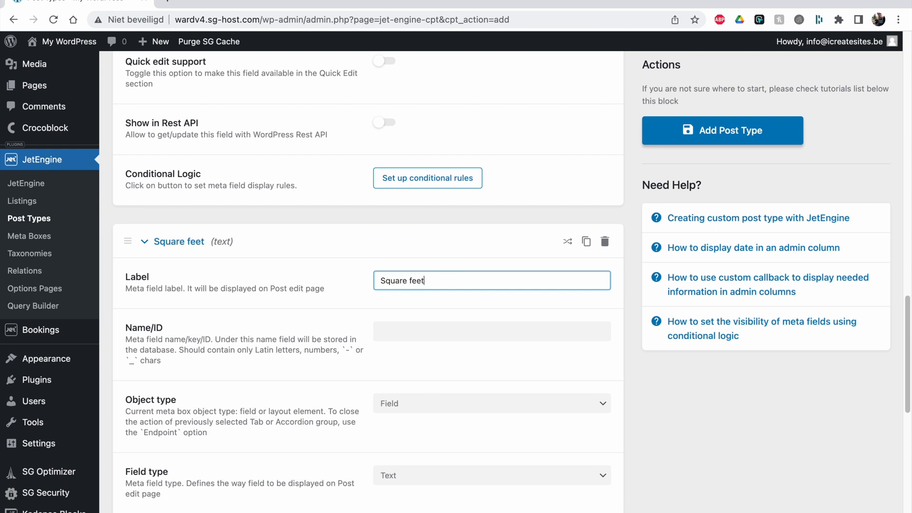
{"action": "left_click", "coordinate": [287, 337]}
Set the Square feet meta field's type to Number.
{"action": "scroll", "coordinate": [287, 337], "scroll_direction": "down", "scroll_amount": 3}
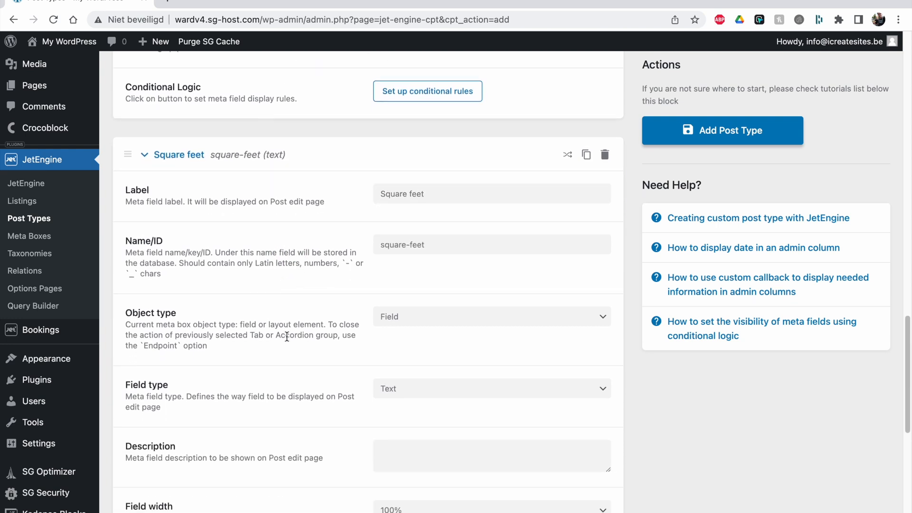
{"action": "left_click", "coordinate": [407, 311]}
{"action": "left_click", "coordinate": [407, 316]}
{"action": "left_click", "coordinate": [417, 389]}
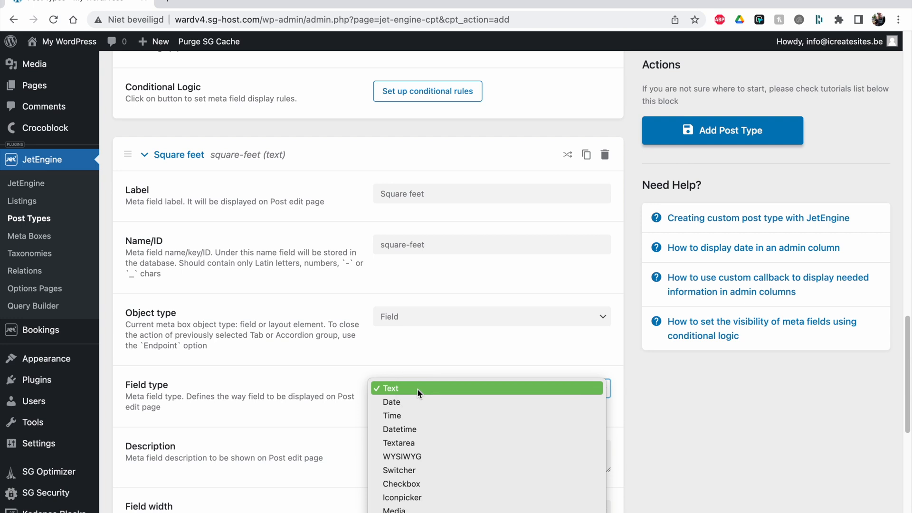
{"action": "scroll", "coordinate": [438, 460], "scroll_direction": "down", "scroll_amount": 2}
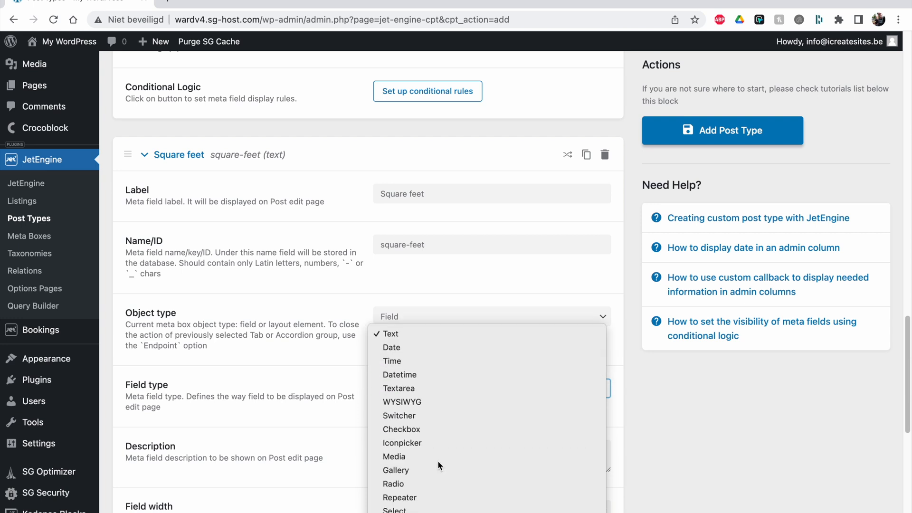
{"action": "left_click", "coordinate": [417, 505]}
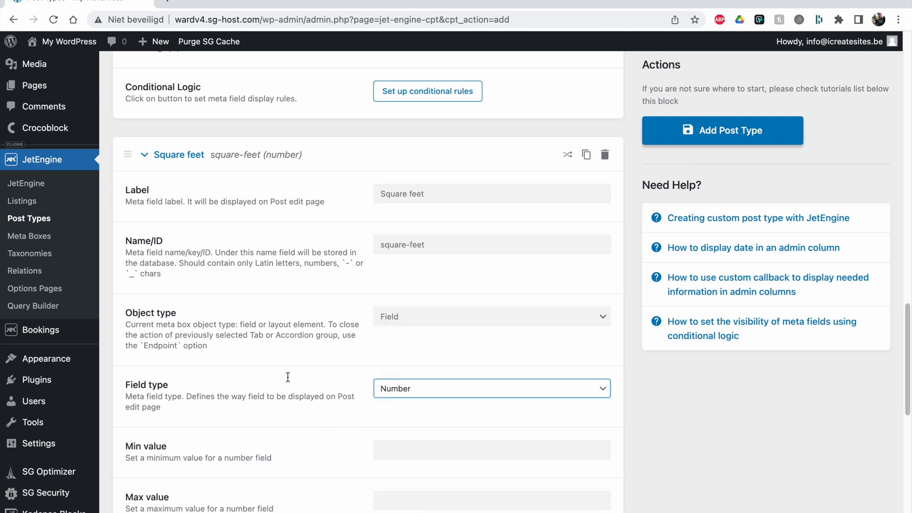
Set the step value of the Square feet field to 5, leaving its minimum and maximum values empty.
{"action": "scroll", "coordinate": [389, 355], "scroll_direction": "down", "scroll_amount": 3}
{"action": "left_click", "coordinate": [389, 355]}
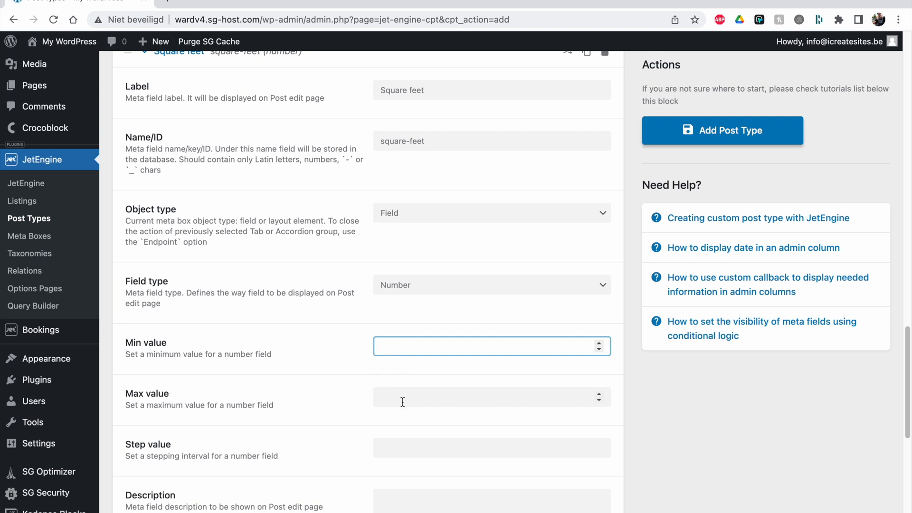
{"action": "left_click", "coordinate": [332, 415]}
{"action": "scroll", "coordinate": [332, 415], "scroll_direction": "down", "scroll_amount": 2}
{"action": "left_click", "coordinate": [399, 333]}
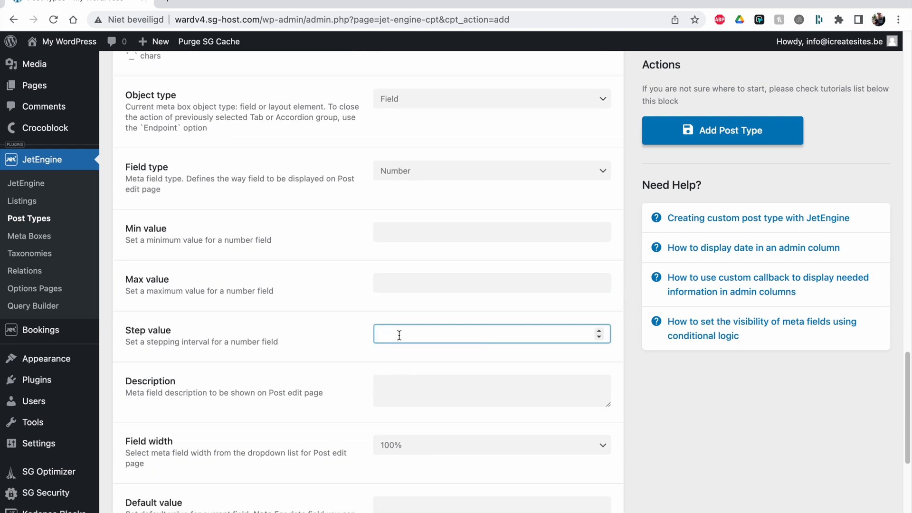
{"action": "type", "text": "5"}
{"action": "left_click", "coordinate": [323, 354]}
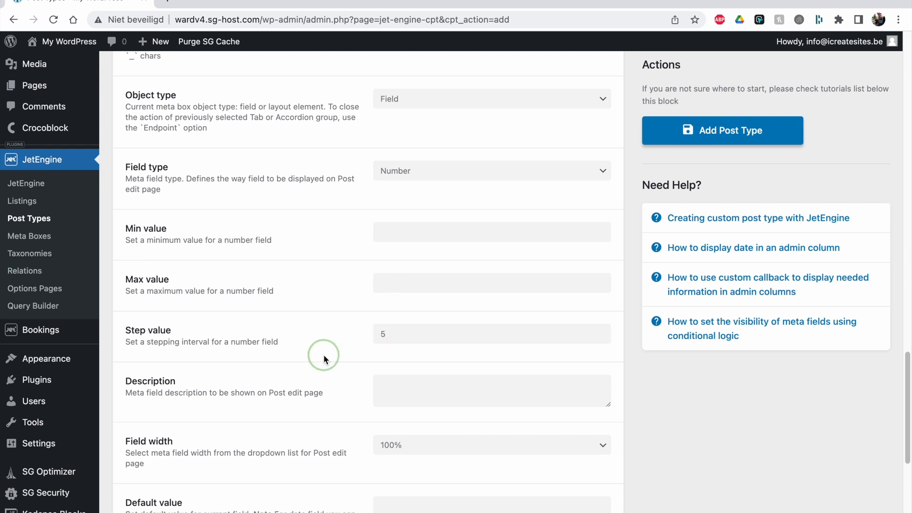
Give the Square feet field the description "Fill in how big the room is" and make the field required.
{"action": "scroll", "coordinate": [323, 354], "scroll_direction": "down", "scroll_amount": 3}
{"action": "scroll", "coordinate": [452, 344], "scroll_direction": "down", "scroll_amount": 2}
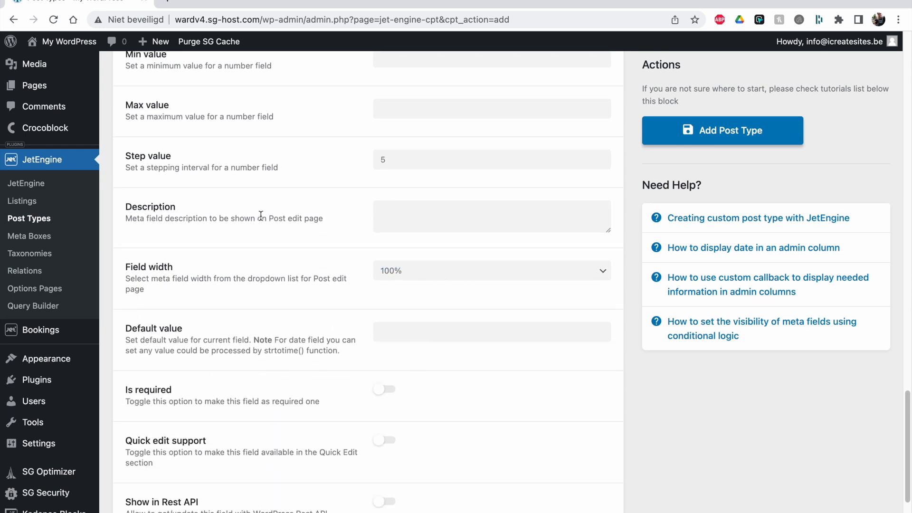
{"action": "left_click", "coordinate": [443, 204]}
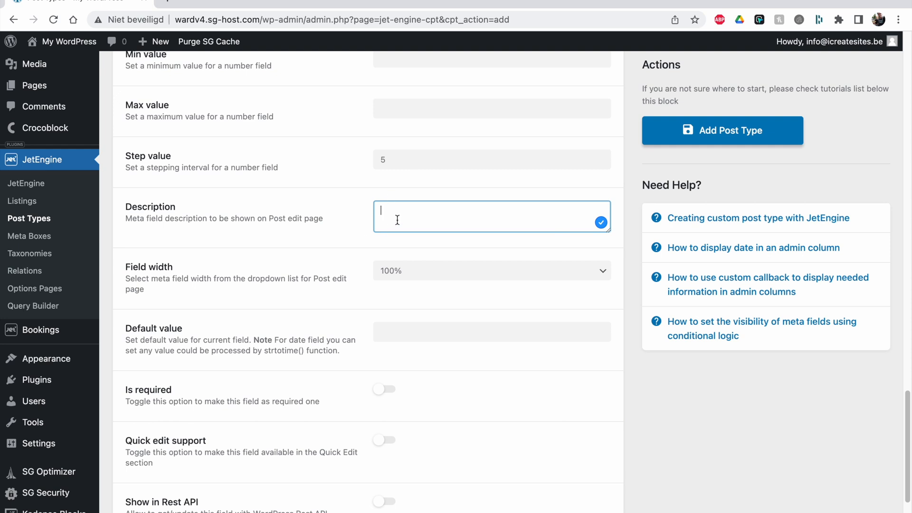
{"action": "type", "text": "Fill in the"}
{"action": "key", "text": "BackSpace"}
{"action": "key", "text": "BackSpace"}
{"action": "key", "text": "BackSpace"}
{"action": "key", "text": "BackSpace"}
{"action": "type", "text": "how big the room is"}
{"action": "left_click", "coordinate": [347, 272]}
{"action": "scroll", "coordinate": [328, 280], "scroll_direction": "down", "scroll_amount": 2}
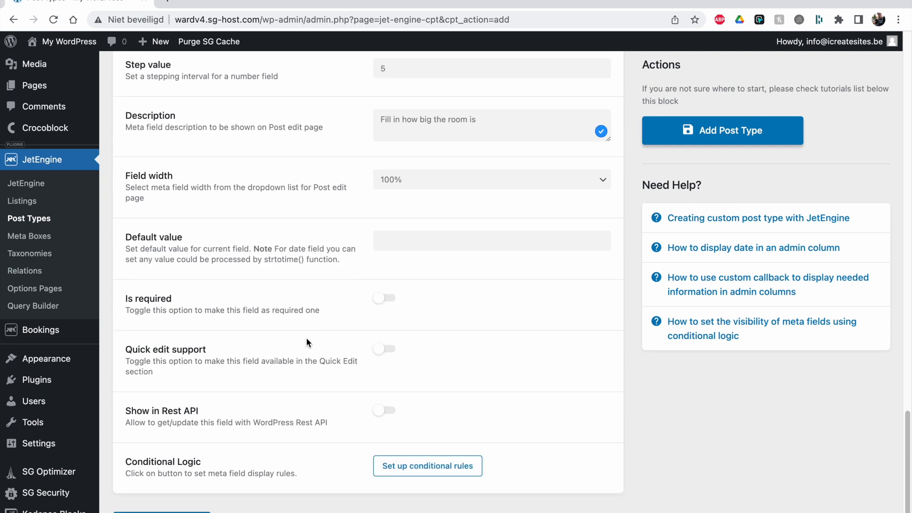
{"action": "left_click", "coordinate": [388, 304]}
Add another meta field below Square feet with the label "Extra amenities".
{"action": "scroll", "coordinate": [285, 428], "scroll_direction": "down", "scroll_amount": 2}
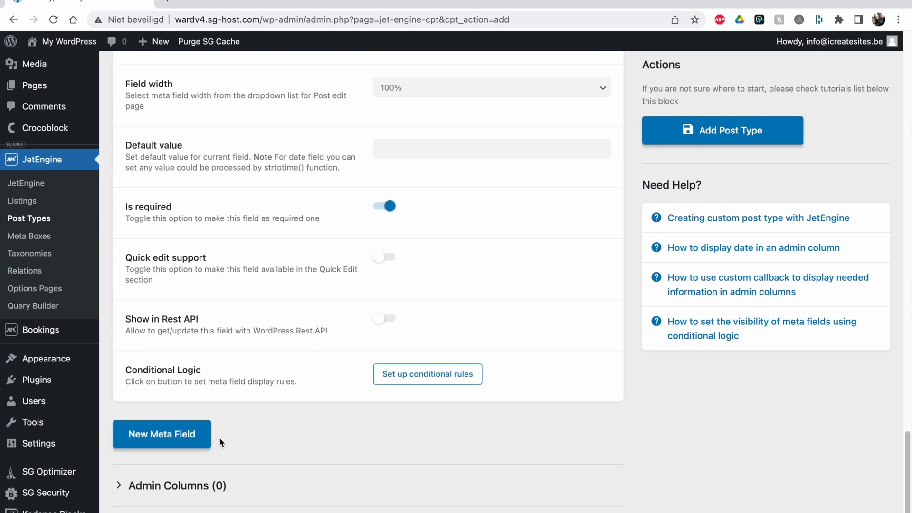
{"action": "left_click", "coordinate": [161, 434]}
{"action": "scroll", "coordinate": [338, 432], "scroll_direction": "down", "scroll_amount": 2}
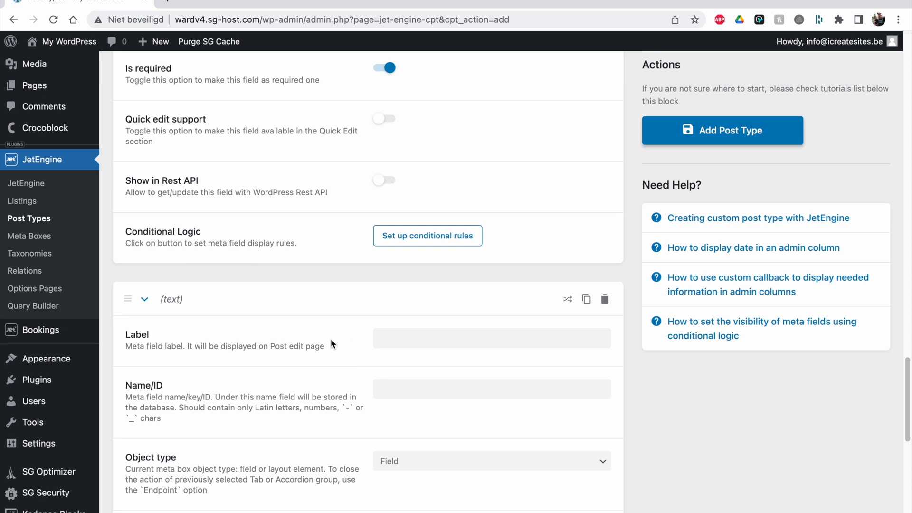
{"action": "scroll", "coordinate": [285, 361], "scroll_direction": "down", "scroll_amount": 2}
{"action": "left_click", "coordinate": [400, 302]}
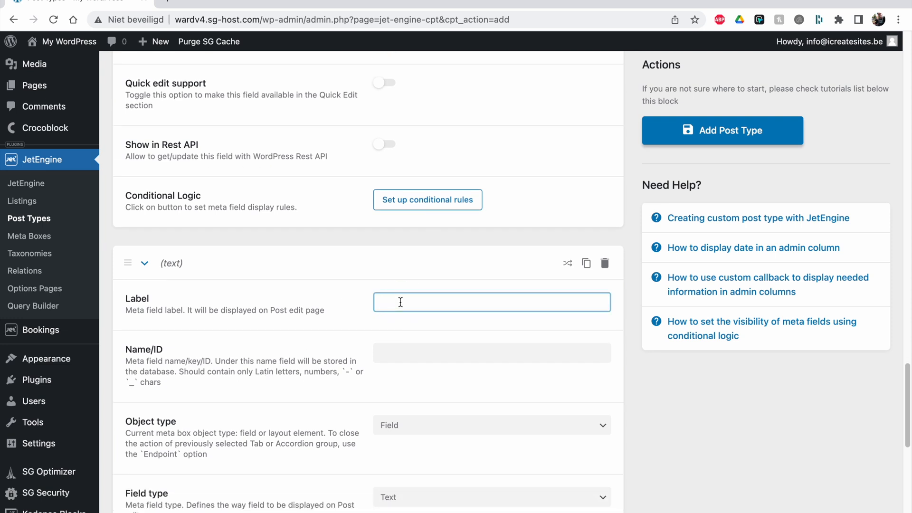
{"action": "type", "text": "Extra amenities"}
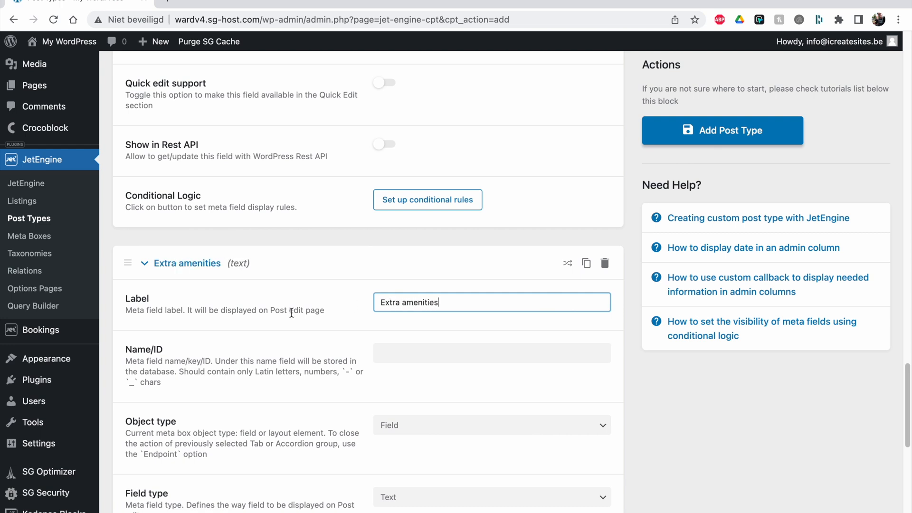
{"action": "left_click", "coordinate": [292, 312]}
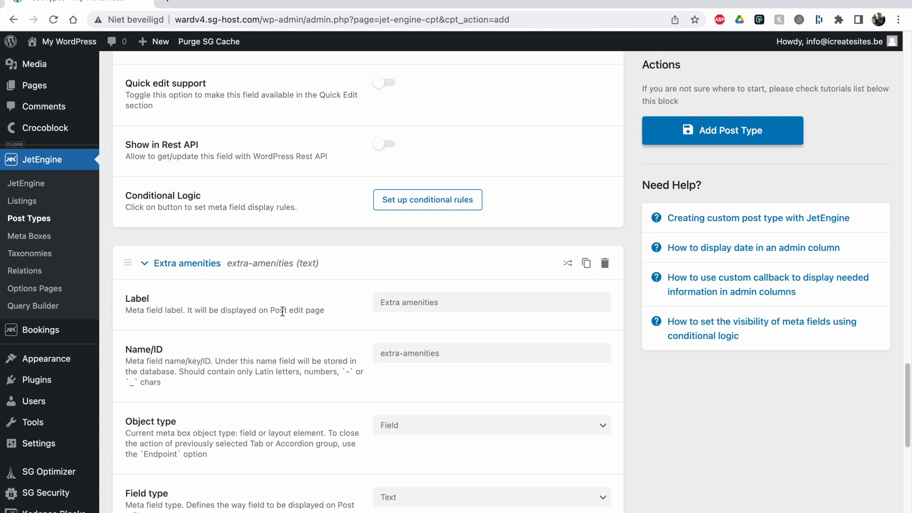
Set the Extra amenities meta field's type to Checkbox.
{"action": "scroll", "coordinate": [340, 369], "scroll_direction": "down", "scroll_amount": 2}
{"action": "scroll", "coordinate": [326, 412], "scroll_direction": "down", "scroll_amount": 2}
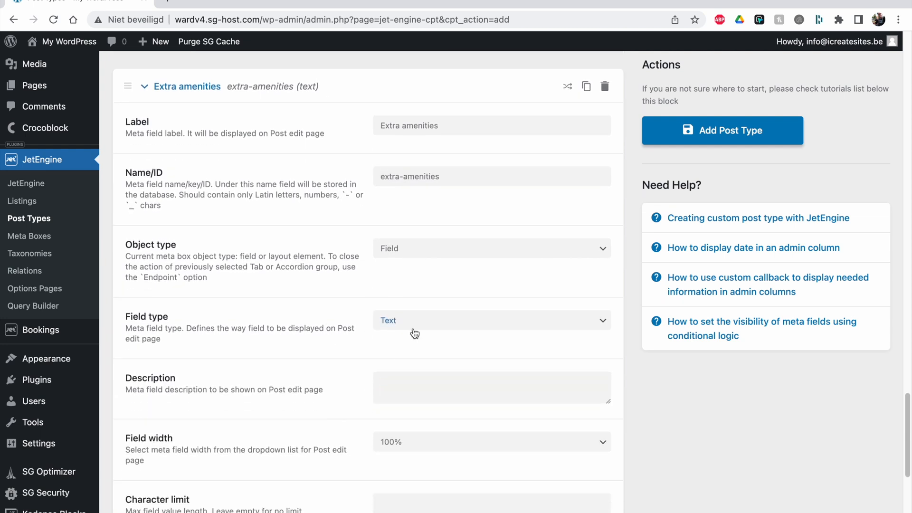
{"action": "left_click", "coordinate": [380, 320]}
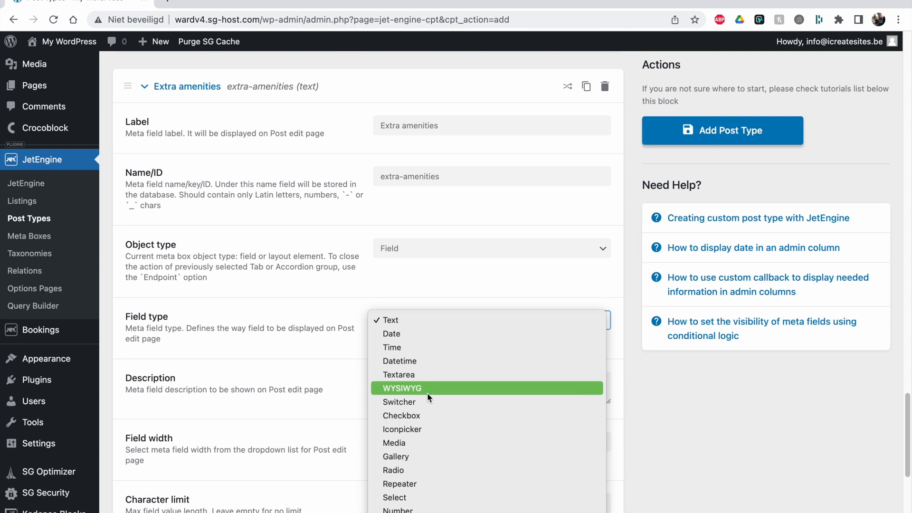
{"action": "left_click", "coordinate": [423, 418]}
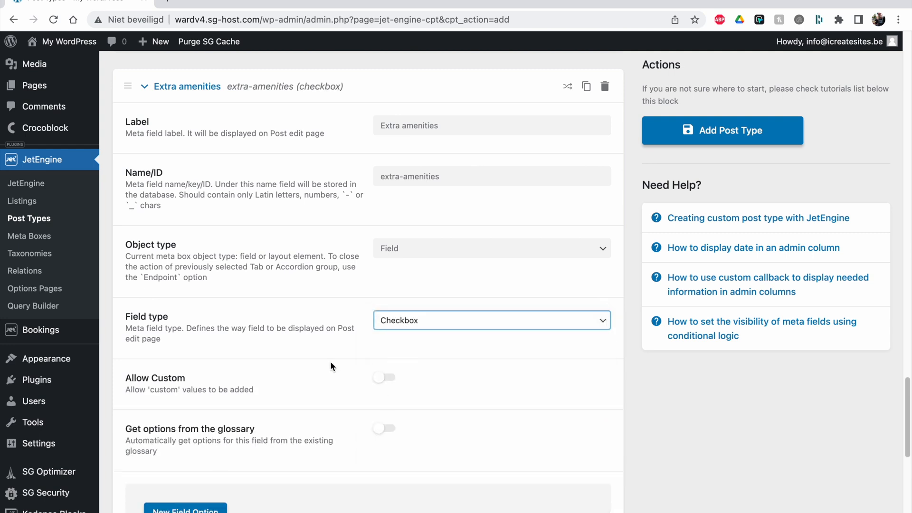
{"action": "left_click", "coordinate": [403, 317]}
{"action": "left_click", "coordinate": [403, 320]}
{"action": "left_click", "coordinate": [384, 379]}
{"action": "scroll", "coordinate": [404, 392], "scroll_direction": "down", "scroll_amount": 1}
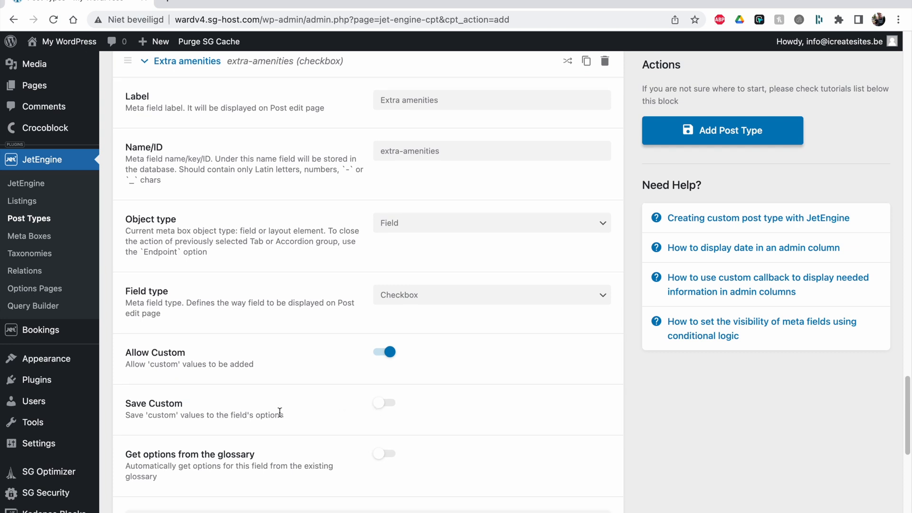
{"action": "scroll", "coordinate": [375, 413], "scroll_direction": "down", "scroll_amount": 6}
{"action": "scroll", "coordinate": [332, 304], "scroll_direction": "up", "scroll_amount": 1}
{"action": "left_click", "coordinate": [384, 192]}
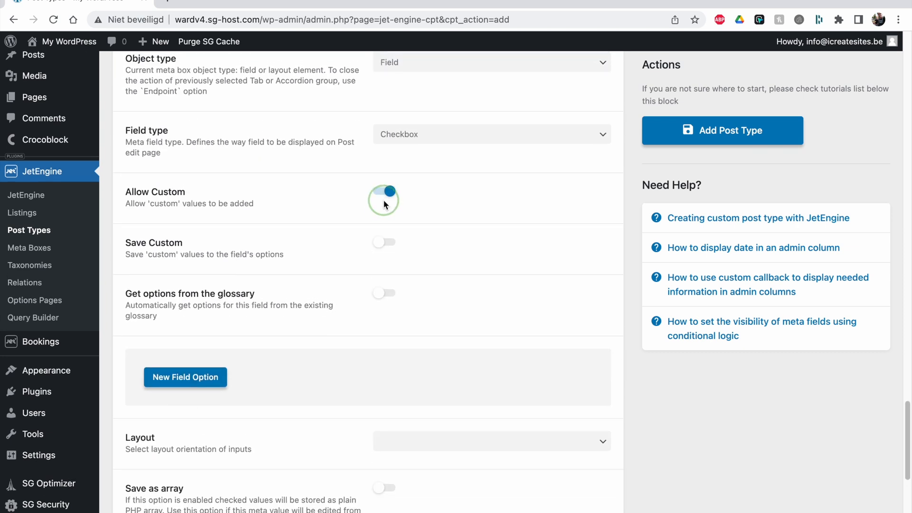
Add a field option to Extra amenities with the value "Wifi" and the label "wifi".
{"action": "left_click", "coordinate": [189, 324]}
{"action": "left_click", "coordinate": [382, 370]}
{"action": "type", "text": "Wifi"}
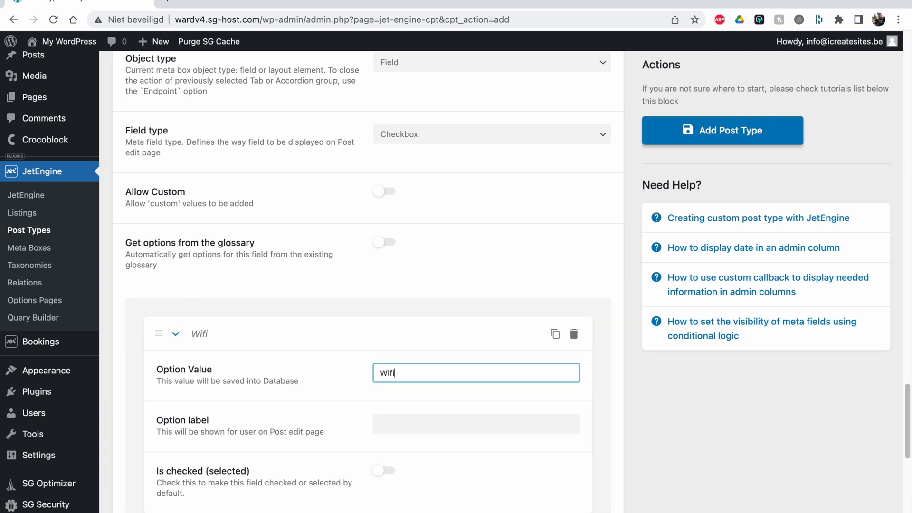
{"action": "left_click", "coordinate": [316, 404]}
{"action": "scroll", "coordinate": [317, 403], "scroll_direction": "down", "scroll_amount": 1}
{"action": "left_click", "coordinate": [413, 383]}
{"action": "type", "text": "wifi"}
{"action": "left_click", "coordinate": [350, 398]}
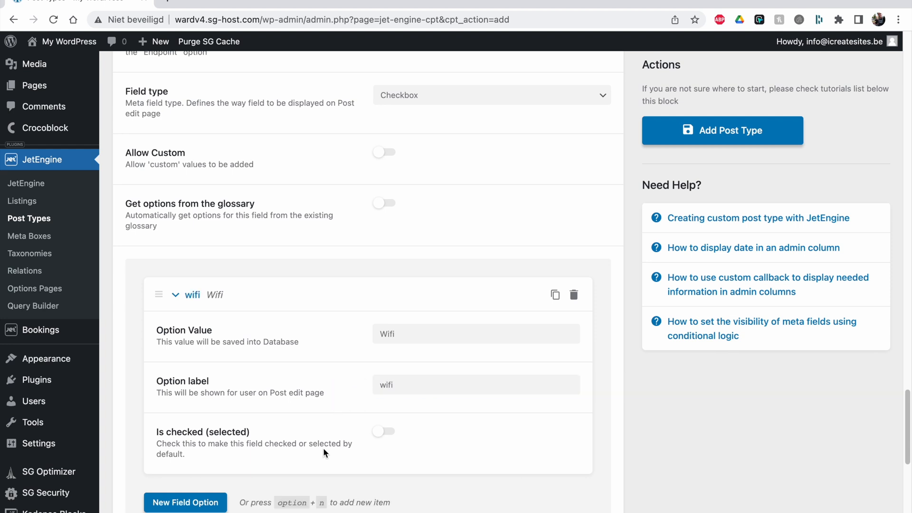
Add a second field option to Extra amenities with the value "Airconditioning".
{"action": "scroll", "coordinate": [323, 448], "scroll_direction": "down", "scroll_amount": 1}
{"action": "left_click", "coordinate": [187, 470]}
{"action": "scroll", "coordinate": [407, 327], "scroll_direction": "down", "scroll_amount": 6}
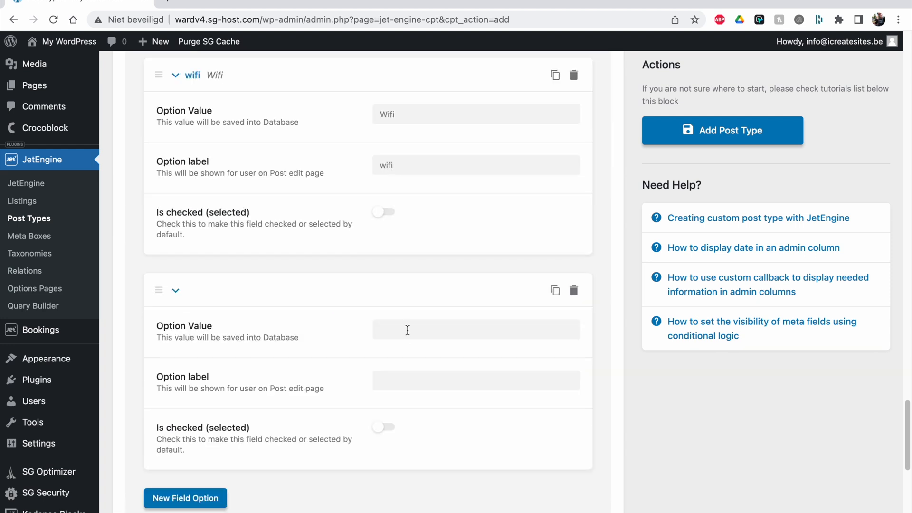
{"action": "left_click", "coordinate": [410, 324]}
{"action": "type", "text": "A"}
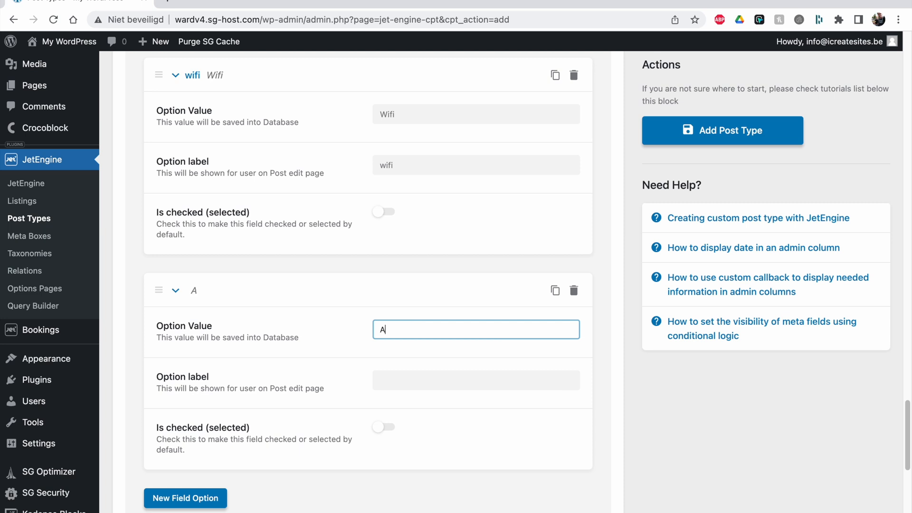
{"action": "type", "text": "irconditioning"}
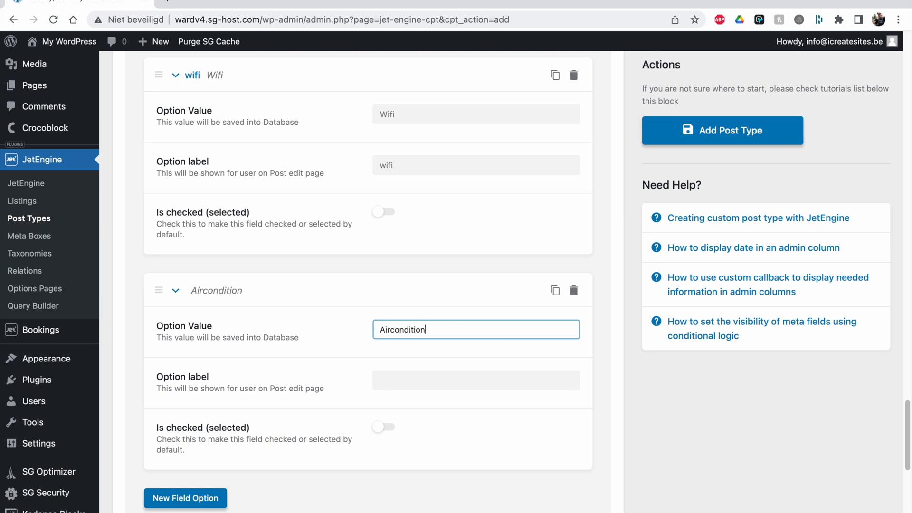
{"action": "left_click", "coordinate": [285, 383]}
Copy the second option's value "Airconditioning" into its option label.
{"action": "left_click", "coordinate": [411, 383]}
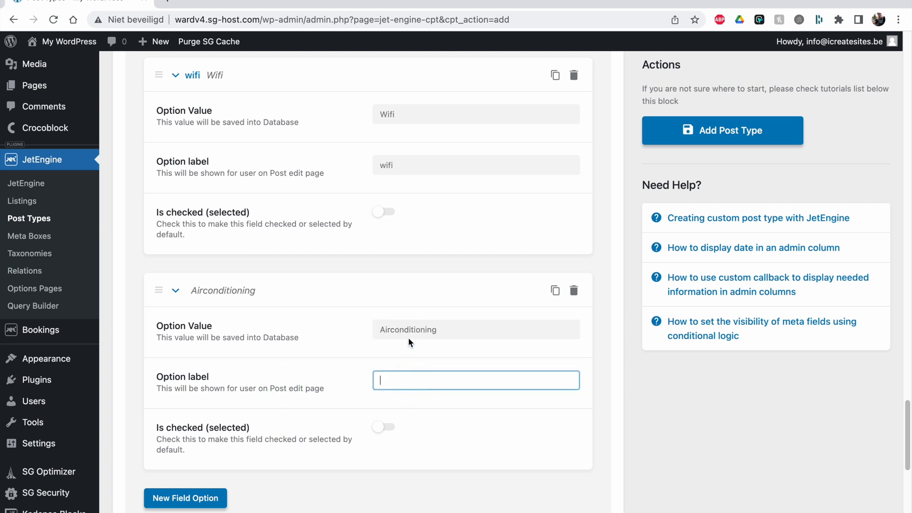
{"action": "double_click", "coordinate": [410, 331]}
{"action": "key", "text": "super+c"}
{"action": "left_click", "coordinate": [417, 378]}
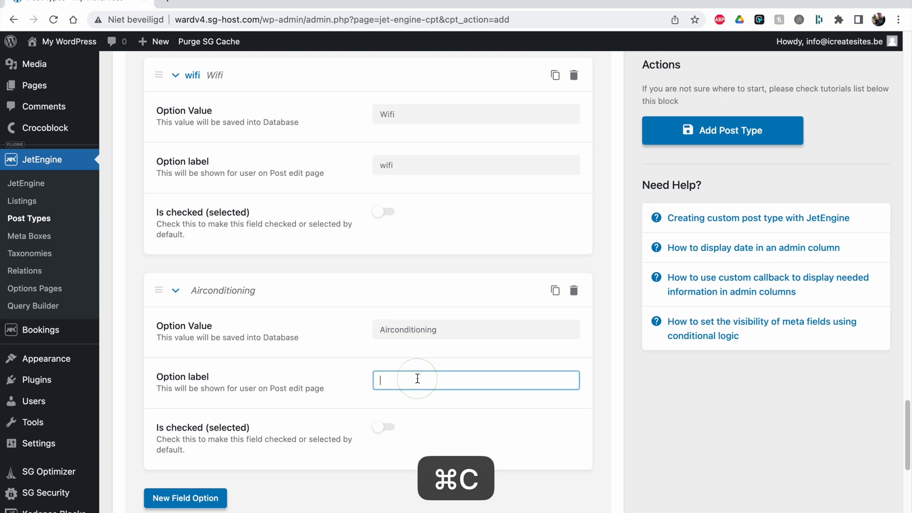
{"action": "key", "text": "super+v"}
{"action": "left_click", "coordinate": [305, 414]}
Collapse the existing options and add a third field option to Extra amenities with the value "Laundry service".
{"action": "left_click", "coordinate": [203, 292]}
{"action": "left_click", "coordinate": [188, 134]}
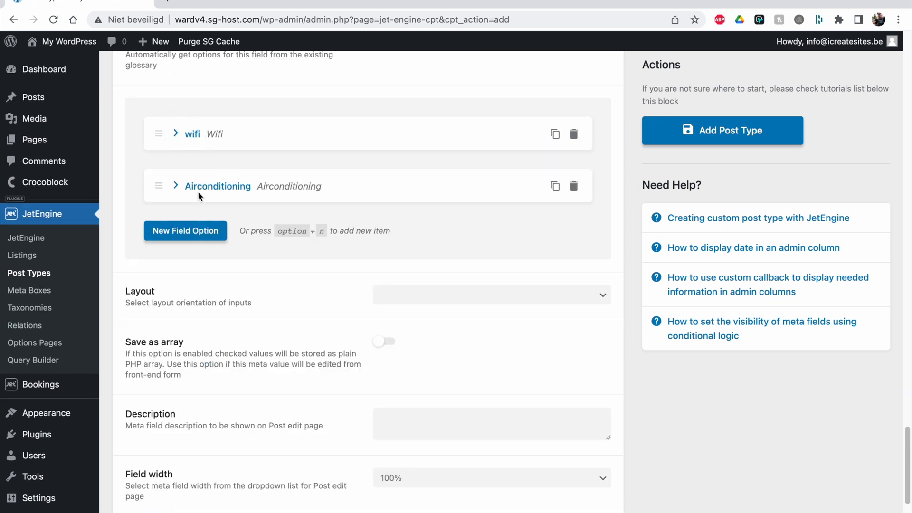
{"action": "left_click", "coordinate": [187, 231]}
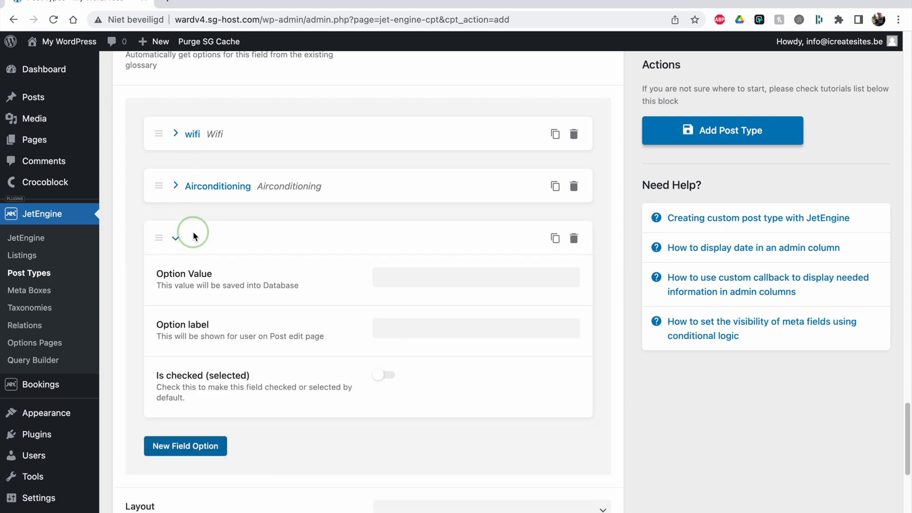
{"action": "scroll", "coordinate": [332, 283], "scroll_direction": "down", "scroll_amount": 1}
{"action": "scroll", "coordinate": [386, 284], "scroll_direction": "up", "scroll_amount": 5}
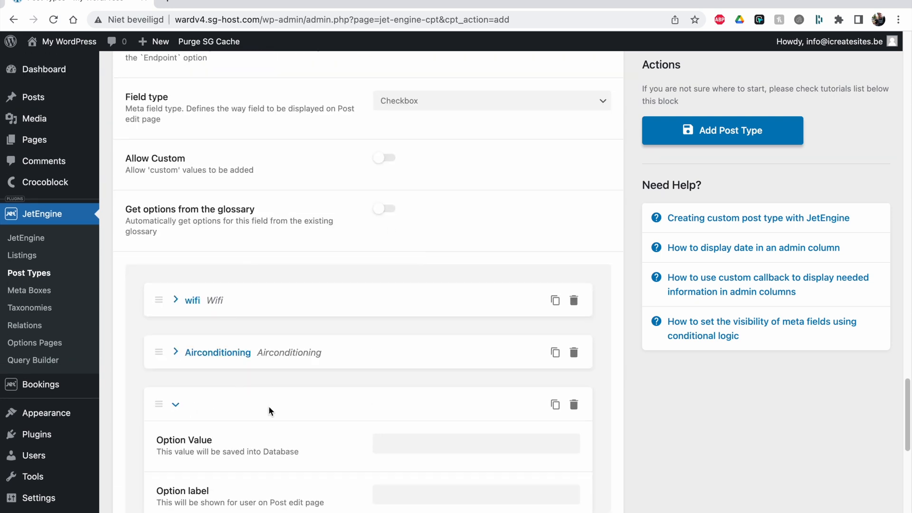
{"action": "scroll", "coordinate": [212, 361], "scroll_direction": "up", "scroll_amount": 1}
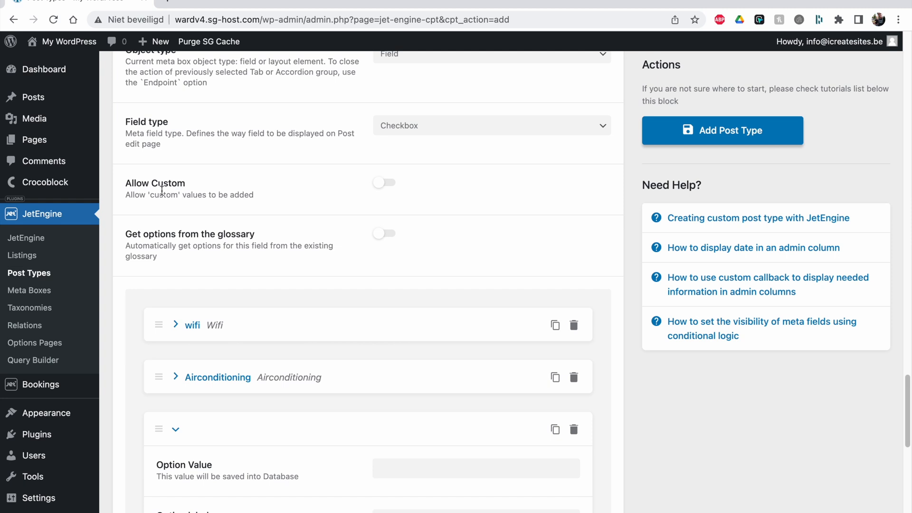
{"action": "scroll", "coordinate": [181, 192], "scroll_direction": "down", "scroll_amount": 3}
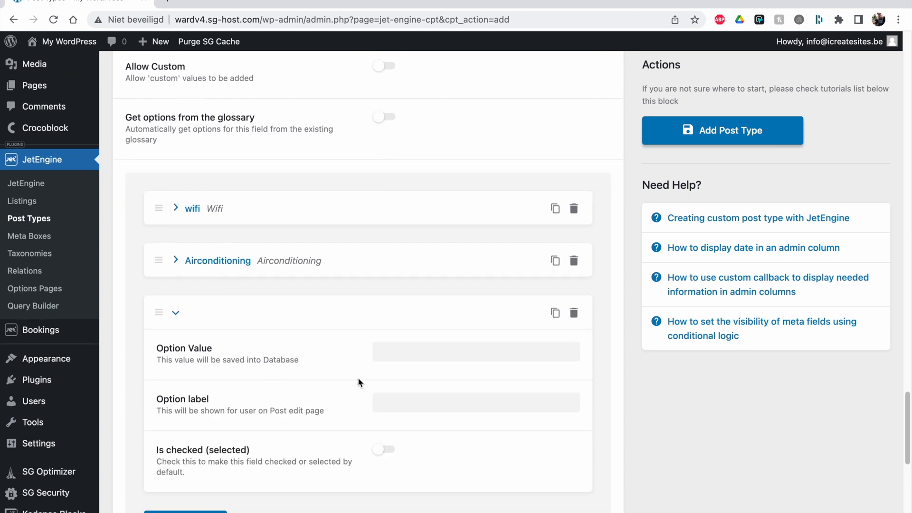
{"action": "scroll", "coordinate": [357, 382], "scroll_direction": "down", "scroll_amount": 1}
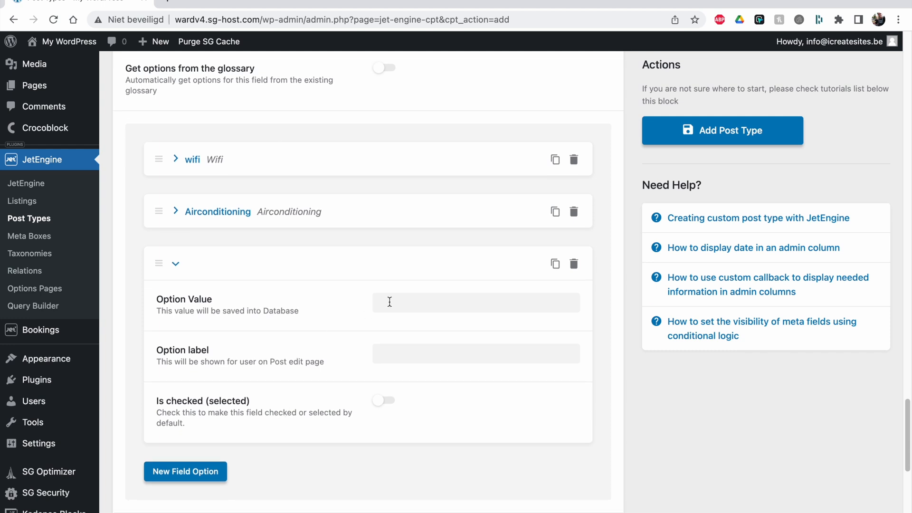
{"action": "left_click", "coordinate": [408, 303]}
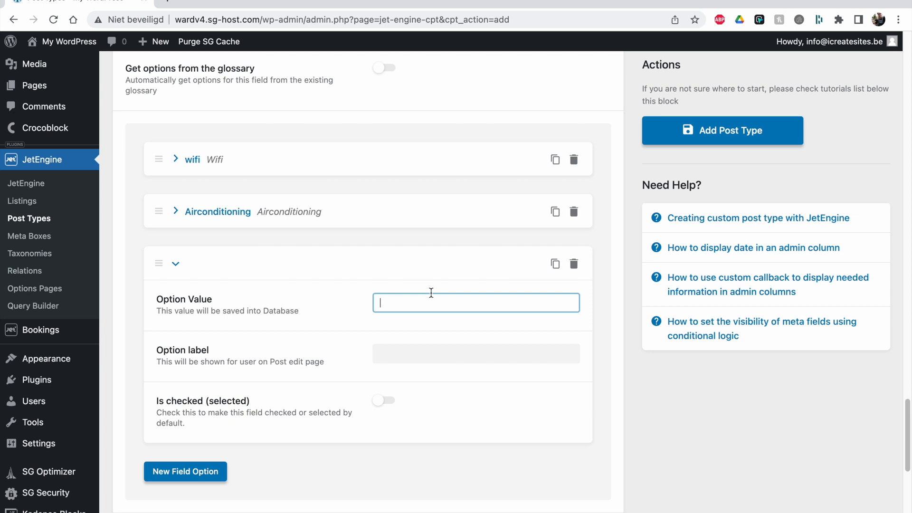
{"action": "type", "text": "Laundry service"}
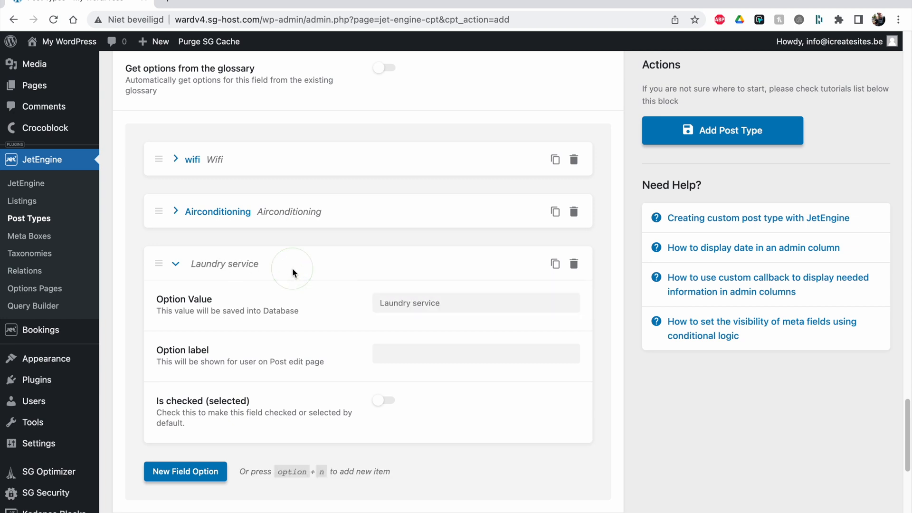
Copy the third option's value "Laundry service" into its option label and collapse the option.
{"action": "double_click", "coordinate": [418, 304]}
{"action": "triple_click", "coordinate": [418, 304]}
{"action": "key", "text": "super+c"}
{"action": "left_click", "coordinate": [404, 360]}
{"action": "key", "text": "super+v"}
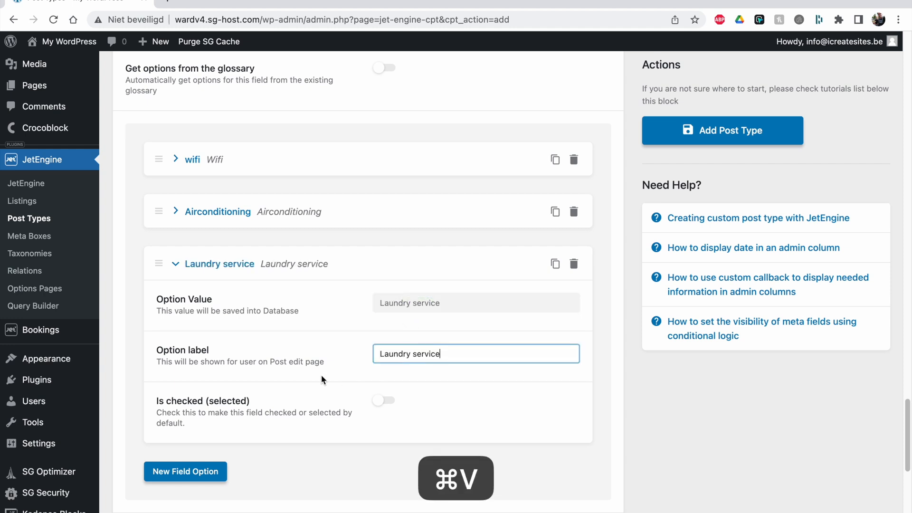
{"action": "left_click", "coordinate": [176, 267]}
Add a fourth field option to Extra amenities with the value "Room service".
{"action": "left_click", "coordinate": [186, 308]}
{"action": "left_click", "coordinate": [402, 350]}
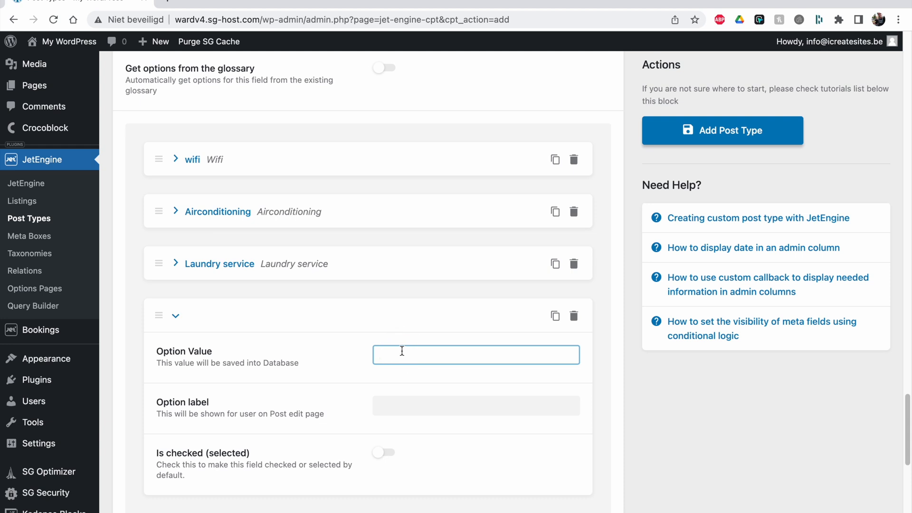
{"action": "type", "text": "Room service"}
{"action": "left_click", "coordinate": [264, 403]}
{"action": "scroll", "coordinate": [276, 400], "scroll_direction": "down", "scroll_amount": 2}
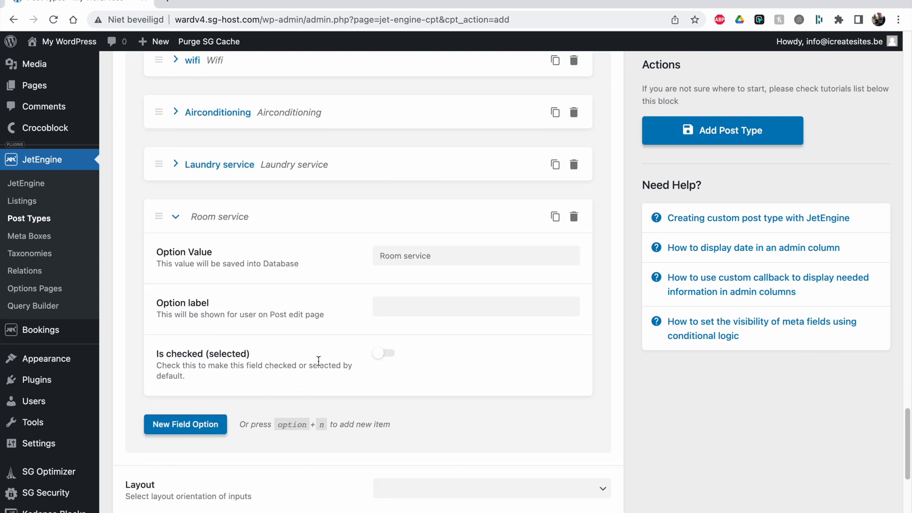
Copy the fourth option's value "Room service" into its option label.
{"action": "left_click", "coordinate": [384, 316]}
{"action": "triple_click", "coordinate": [408, 263]}
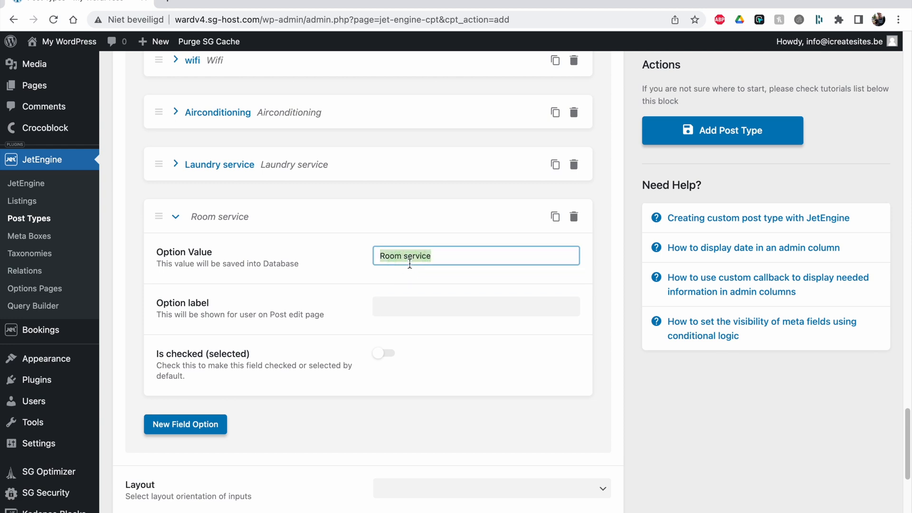
{"action": "key", "text": "super+c"}
{"action": "left_click", "coordinate": [409, 308]}
{"action": "key", "text": "super+v"}
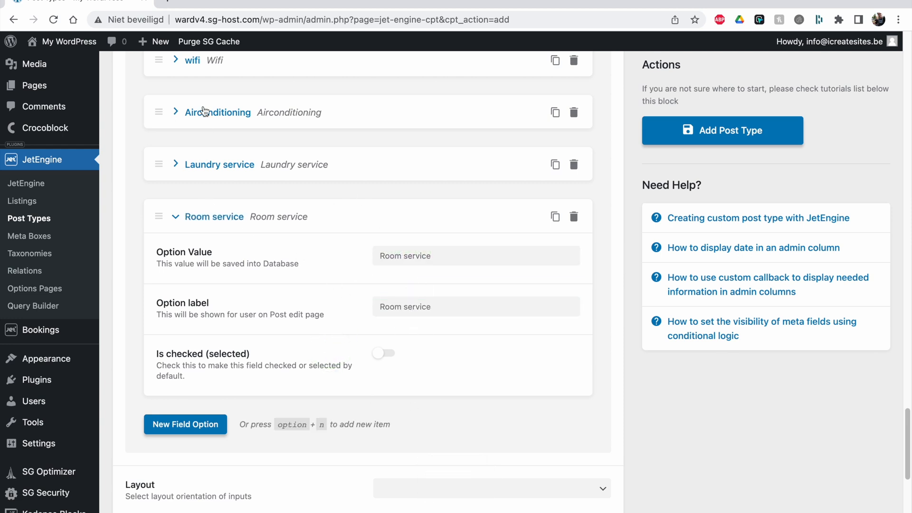
Set the wifi and Airconditioning options of Extra amenities as checked by default.
{"action": "scroll", "coordinate": [194, 114], "scroll_direction": "up", "scroll_amount": 2}
{"action": "left_click", "coordinate": [175, 117]}
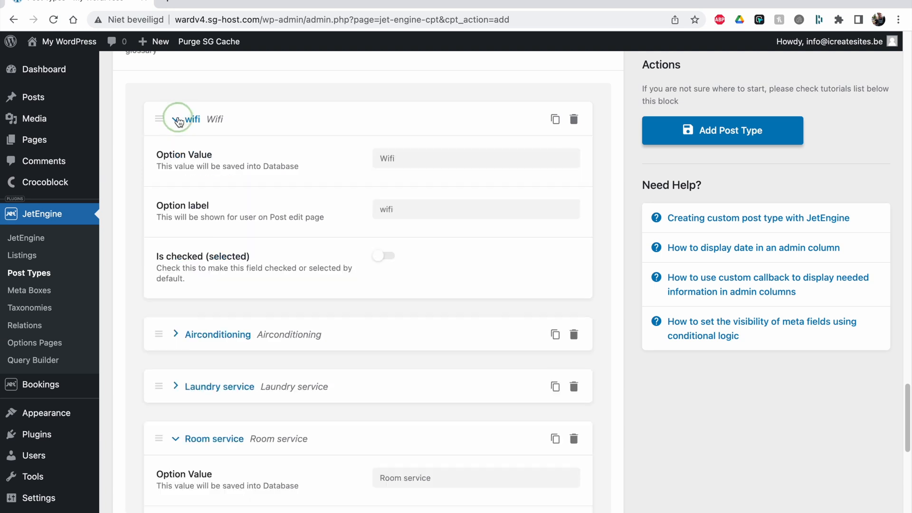
{"action": "left_click", "coordinate": [385, 248]}
{"action": "scroll", "coordinate": [352, 299], "scroll_direction": "down", "scroll_amount": 3}
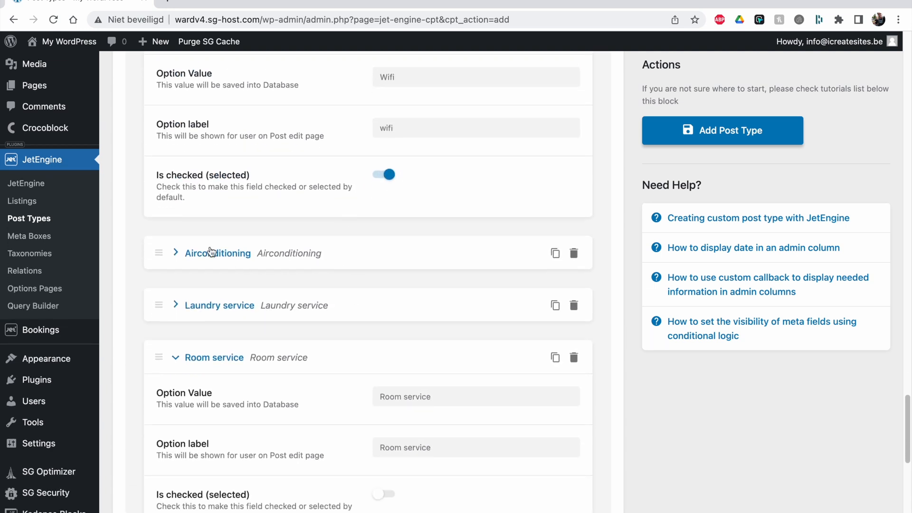
{"action": "left_click", "coordinate": [211, 252]}
{"action": "left_click", "coordinate": [383, 388]}
{"action": "scroll", "coordinate": [291, 384], "scroll_direction": "down", "scroll_amount": 3}
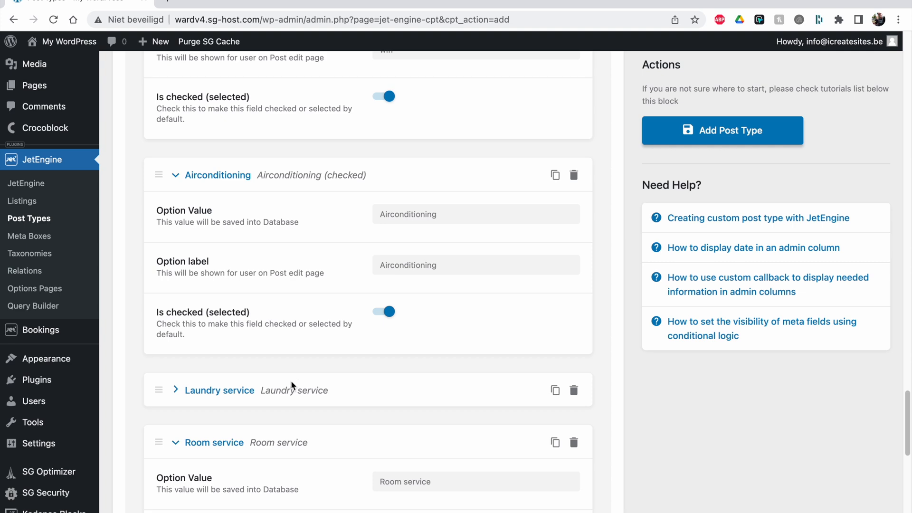
Set the Laundry service and Room service options of Extra amenities as checked by default.
{"action": "left_click", "coordinate": [288, 390]}
{"action": "scroll", "coordinate": [369, 411], "scroll_direction": "down", "scroll_amount": 4}
{"action": "left_click", "coordinate": [383, 350]}
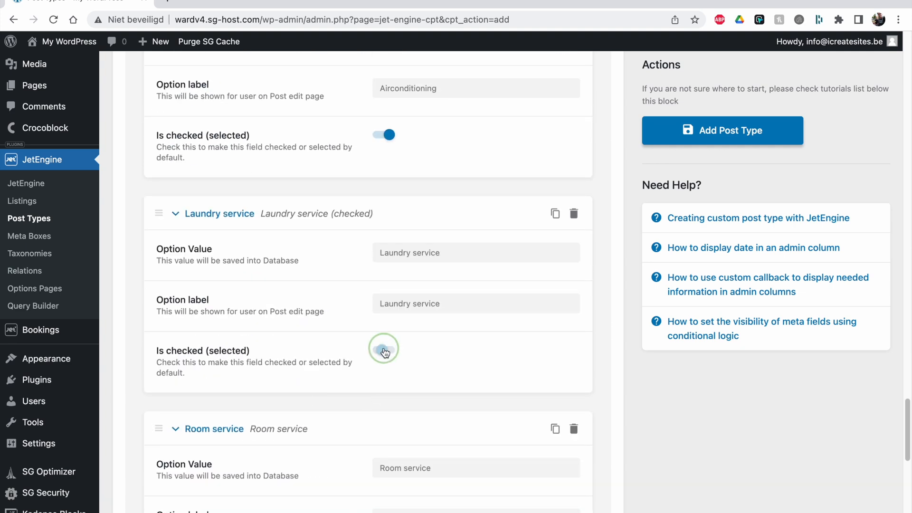
{"action": "scroll", "coordinate": [381, 348], "scroll_direction": "down", "scroll_amount": 4}
{"action": "left_click", "coordinate": [240, 260]}
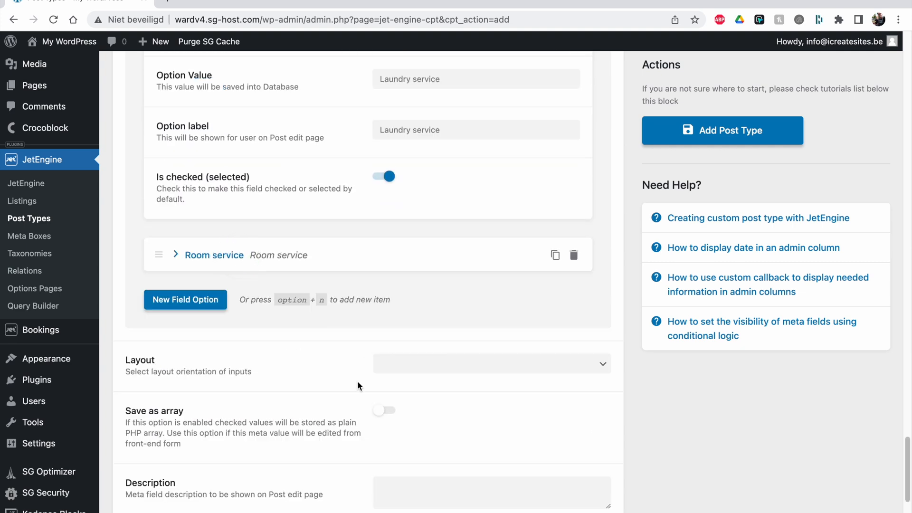
{"action": "left_click", "coordinate": [277, 256]}
{"action": "left_click", "coordinate": [383, 392]}
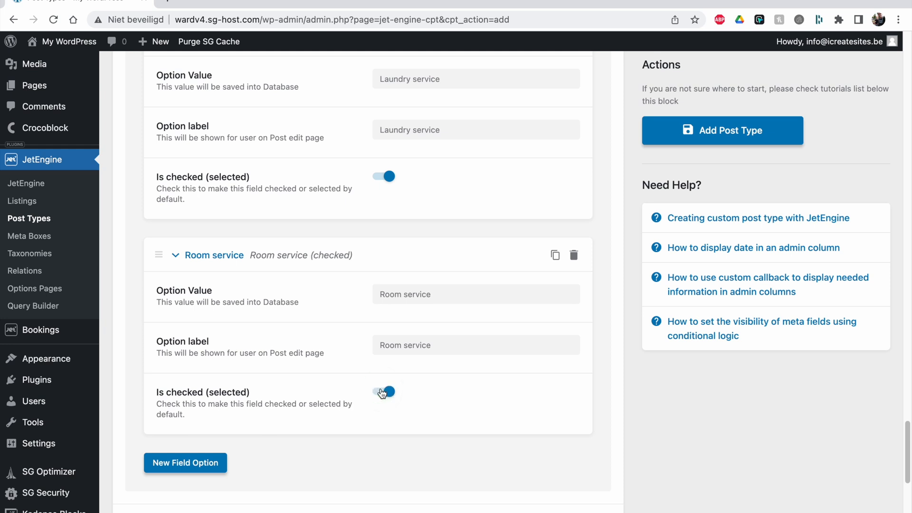
Review the amenity options and save Rooms as a new post type.
{"action": "scroll", "coordinate": [294, 311], "scroll_direction": "up", "scroll_amount": 7}
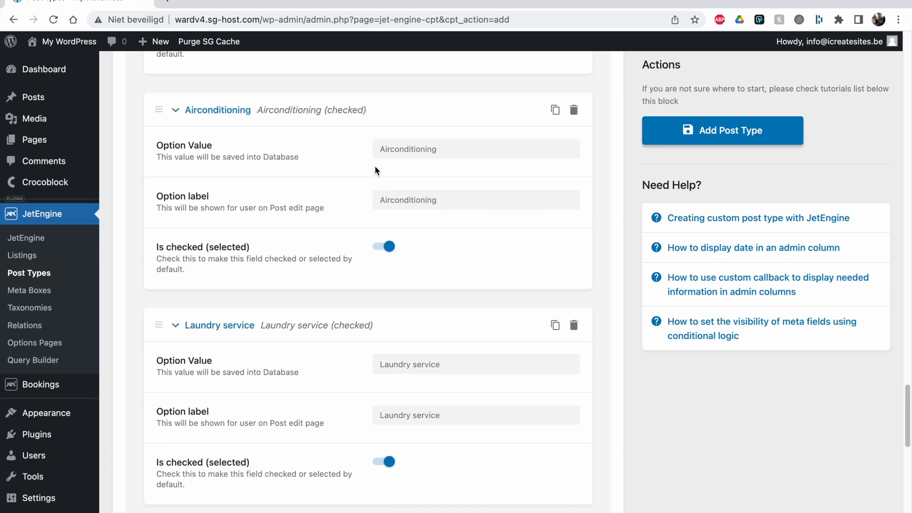
{"action": "scroll", "coordinate": [385, 231], "scroll_direction": "down", "scroll_amount": 2}
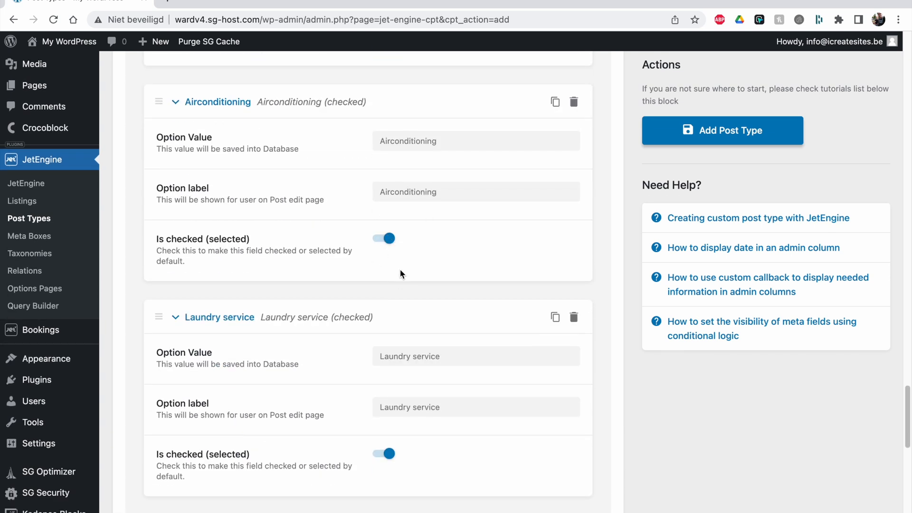
{"action": "scroll", "coordinate": [380, 333], "scroll_direction": "down", "scroll_amount": 3}
{"action": "scroll", "coordinate": [333, 428], "scroll_direction": "down", "scroll_amount": 3}
{"action": "scroll", "coordinate": [426, 502], "scroll_direction": "down", "scroll_amount": 3}
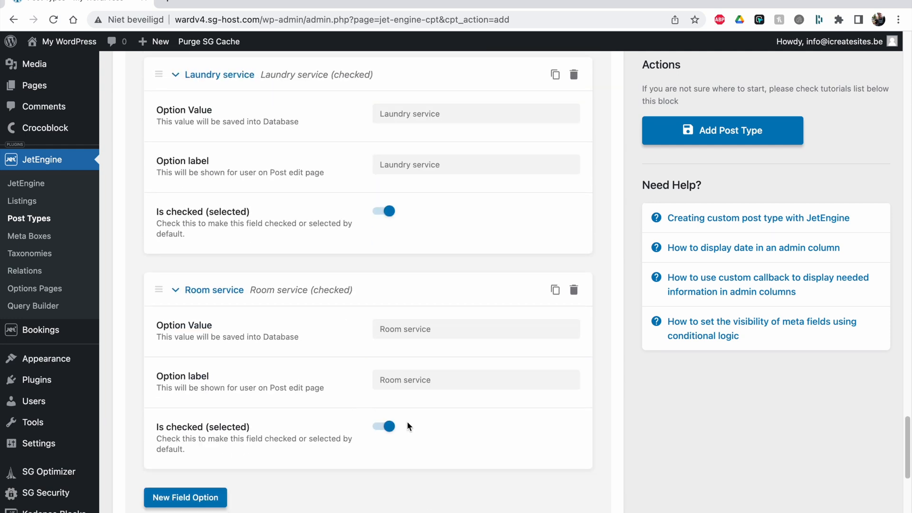
{"action": "scroll", "coordinate": [407, 426], "scroll_direction": "down", "scroll_amount": 2}
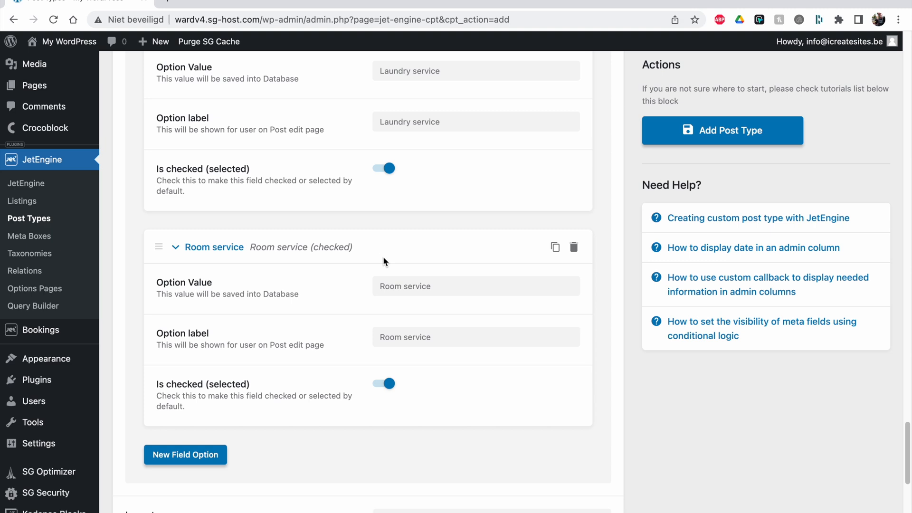
{"action": "left_click", "coordinate": [722, 130]}
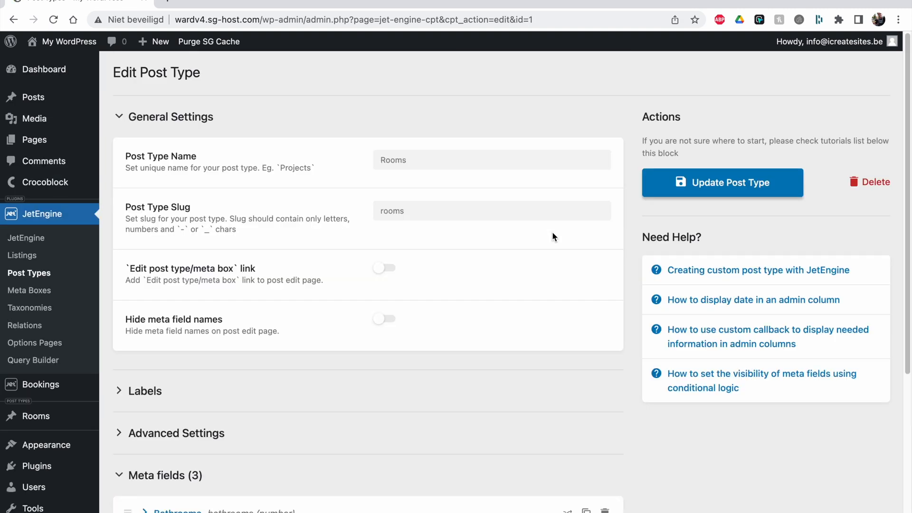
Add a new meta field to the Rooms post type with the label "Beds".
{"action": "scroll", "coordinate": [445, 323], "scroll_direction": "down", "scroll_amount": 5}
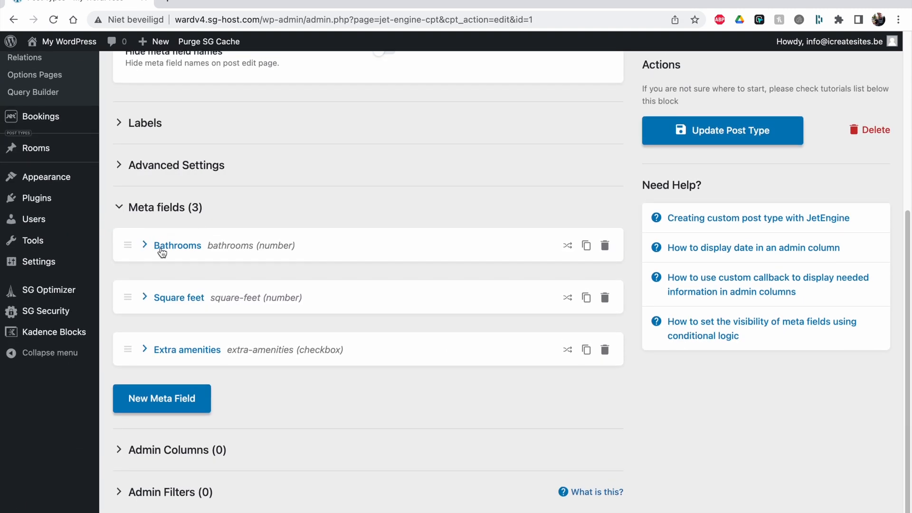
{"action": "left_click", "coordinate": [179, 399]}
{"action": "left_click", "coordinate": [388, 444]}
{"action": "type", "text": "Bed"}
{"action": "key", "text": "BackSpace"}
{"action": "key", "text": "BackSpace"}
{"action": "key", "text": "BackSpace"}
{"action": "type", "text": "Beds"}
{"action": "left_click", "coordinate": [335, 466]}
{"action": "scroll", "coordinate": [335, 466], "scroll_direction": "down", "scroll_amount": 5}
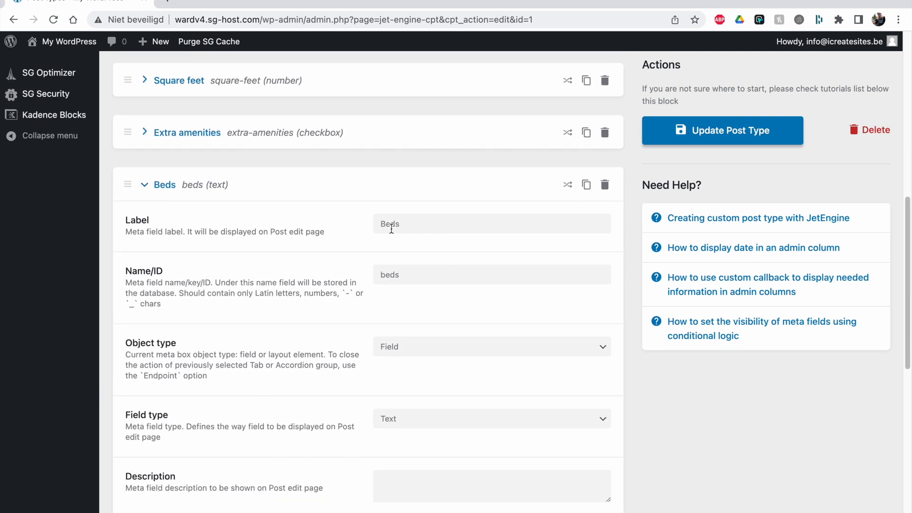
Set the Beds meta field's type to Number.
{"action": "scroll", "coordinate": [380, 345], "scroll_direction": "down", "scroll_amount": 2}
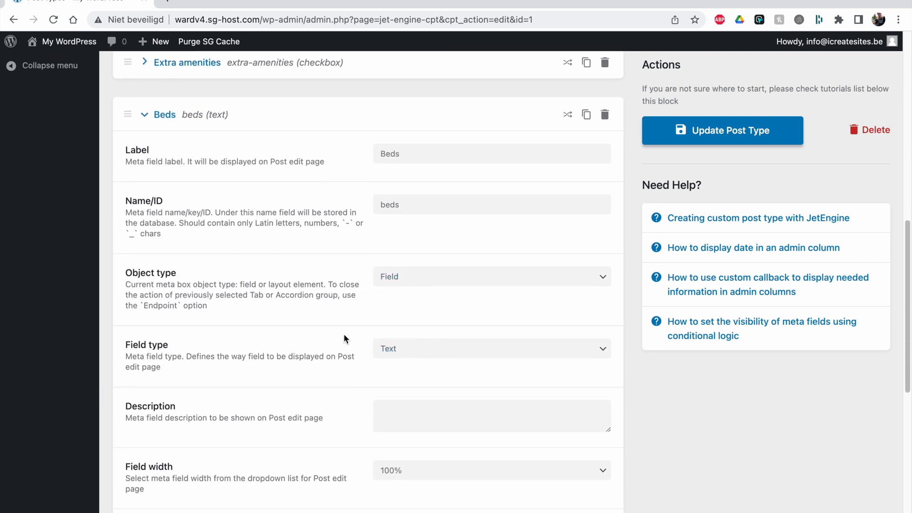
{"action": "left_click", "coordinate": [428, 350]}
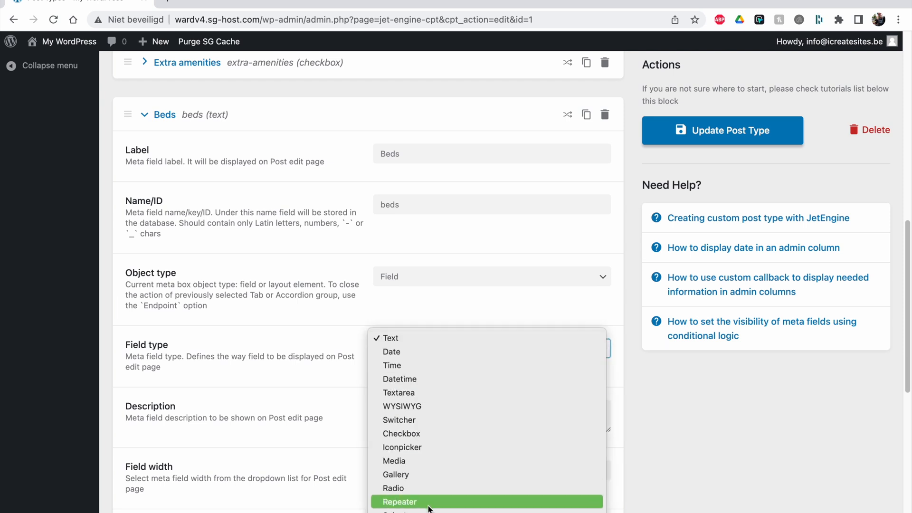
{"action": "left_click", "coordinate": [428, 506]}
Set both the minimum value and the step value of the Beds meta field to 1.
{"action": "scroll", "coordinate": [306, 506], "scroll_direction": "down", "scroll_amount": 1}
{"action": "scroll", "coordinate": [331, 343], "scroll_direction": "down", "scroll_amount": 3}
{"action": "scroll", "coordinate": [365, 294], "scroll_direction": "down", "scroll_amount": 1}
{"action": "left_click", "coordinate": [387, 230]}
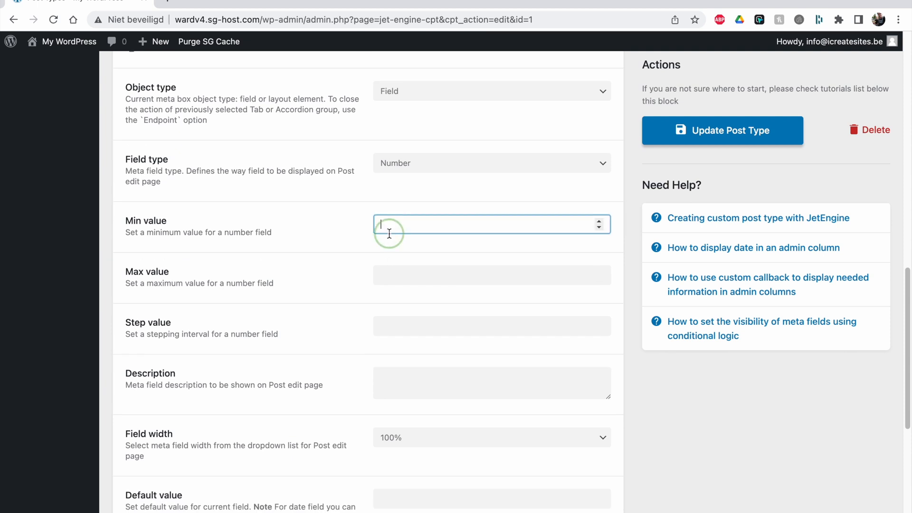
{"action": "type", "text": "1"}
{"action": "left_click", "coordinate": [327, 239]}
{"action": "scroll", "coordinate": [324, 241], "scroll_direction": "down", "scroll_amount": 1}
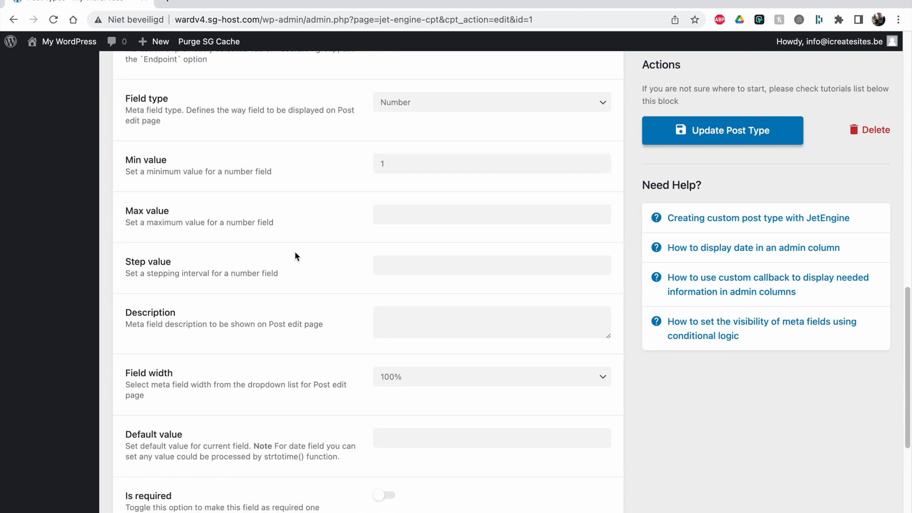
{"action": "scroll", "coordinate": [294, 257], "scroll_direction": "down", "scroll_amount": 1}
{"action": "left_click", "coordinate": [399, 245]}
{"action": "type", "text": "1"}
{"action": "left_click", "coordinate": [314, 260]}
{"action": "scroll", "coordinate": [332, 285], "scroll_direction": "down", "scroll_amount": 4}
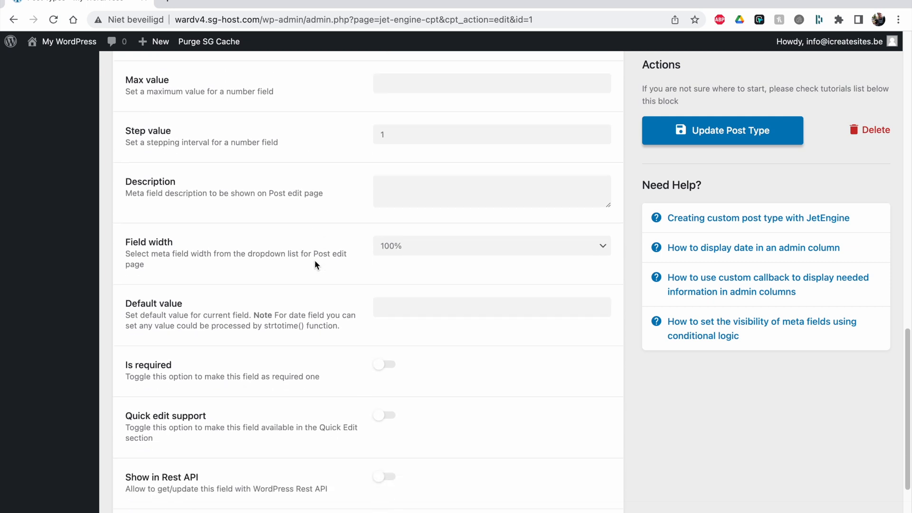
Make the Beds meta field required and update the post type.
{"action": "left_click", "coordinate": [387, 271]}
{"action": "scroll", "coordinate": [522, 378], "scroll_direction": "down", "scroll_amount": 2}
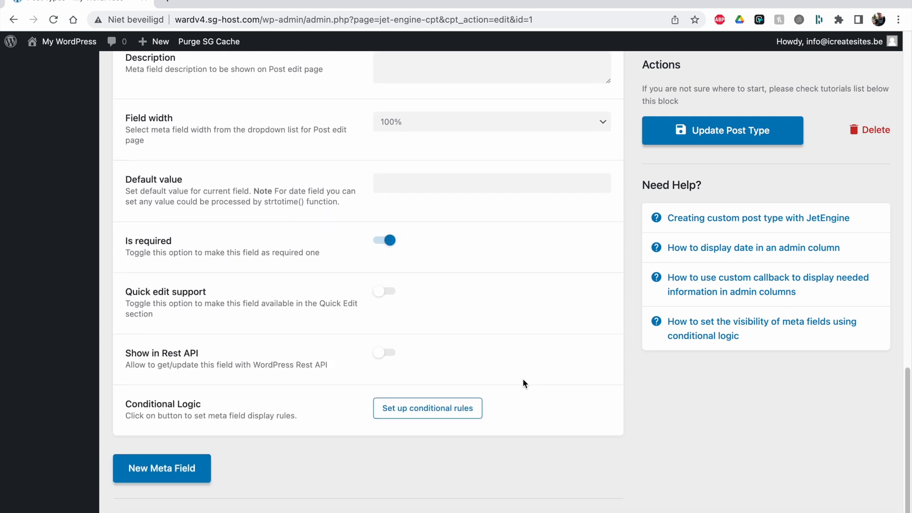
{"action": "left_click", "coordinate": [671, 143]}
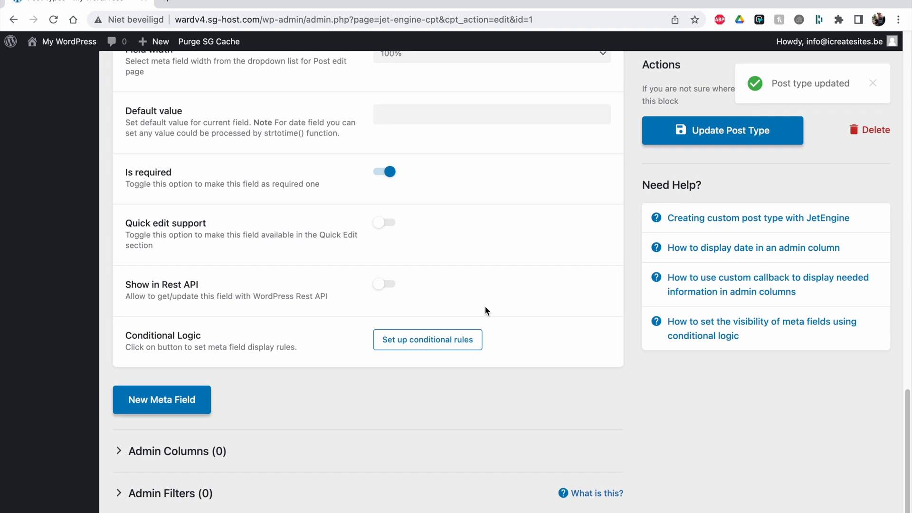
Collapse the Beds meta field and move it directly below Bathrooms in the meta field order.
{"action": "scroll", "coordinate": [484, 306], "scroll_direction": "up", "scroll_amount": 10}
{"action": "scroll", "coordinate": [353, 421], "scroll_direction": "up", "scroll_amount": 1}
{"action": "left_click", "coordinate": [143, 271]}
{"action": "scroll", "coordinate": [135, 280], "scroll_direction": "up", "scroll_amount": 2}
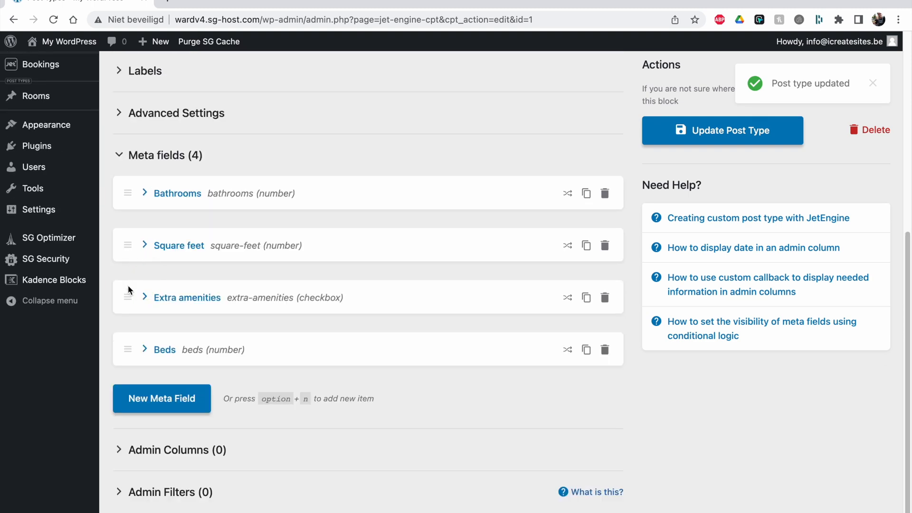
{"action": "left_click_drag", "start_coordinate": [130, 344], "coordinate": [128, 222]}
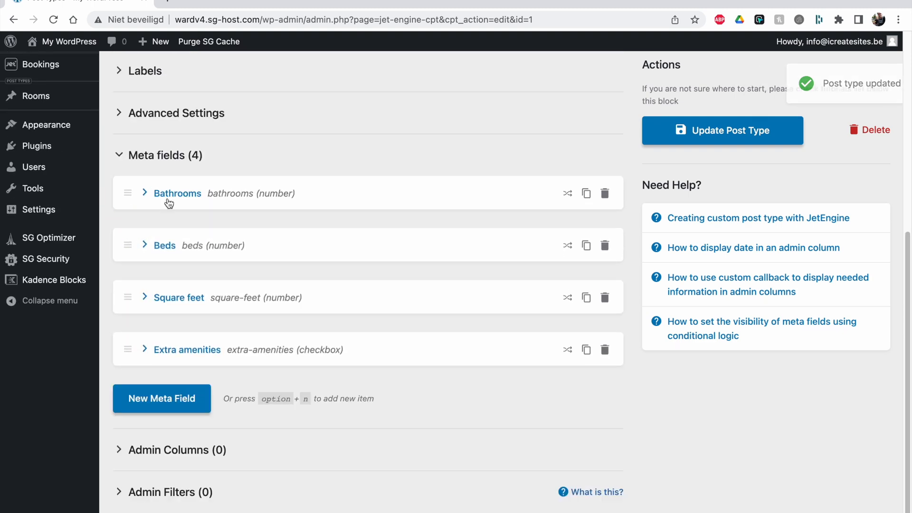
Update the post type and add a meta field labelled Description to the Rooms post type.
{"action": "scroll", "coordinate": [636, 428], "scroll_direction": "up", "scroll_amount": 1}
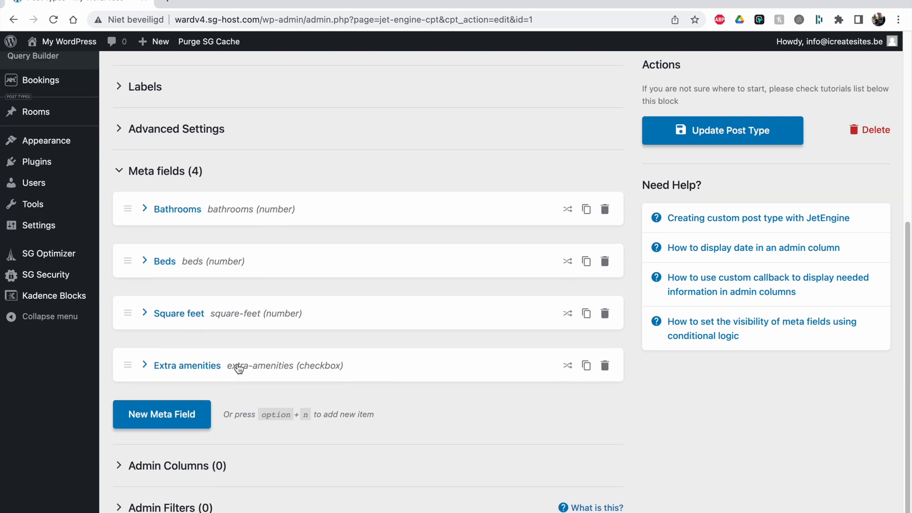
{"action": "left_click", "coordinate": [710, 130]}
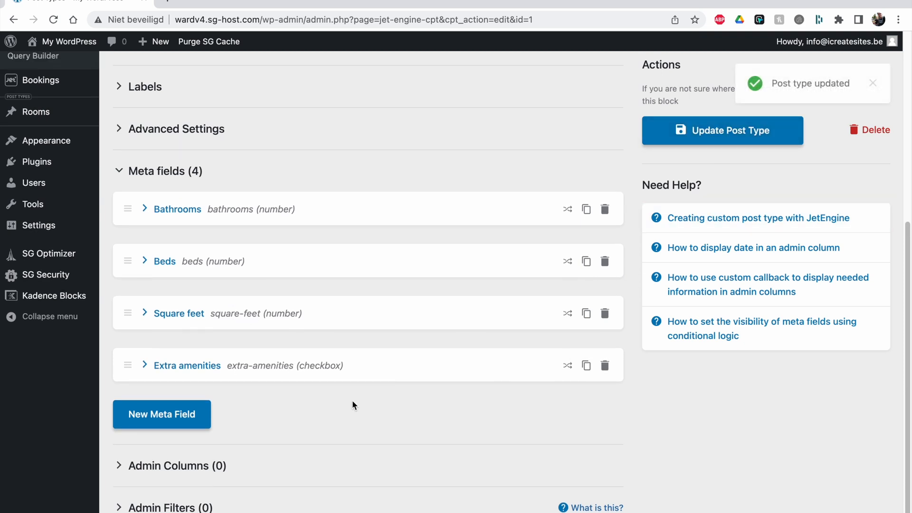
{"action": "left_click", "coordinate": [135, 430]}
{"action": "scroll", "coordinate": [460, 295], "scroll_direction": "down", "scroll_amount": 4}
{"action": "left_click", "coordinate": [460, 299]}
{"action": "type", "text": "Description"}
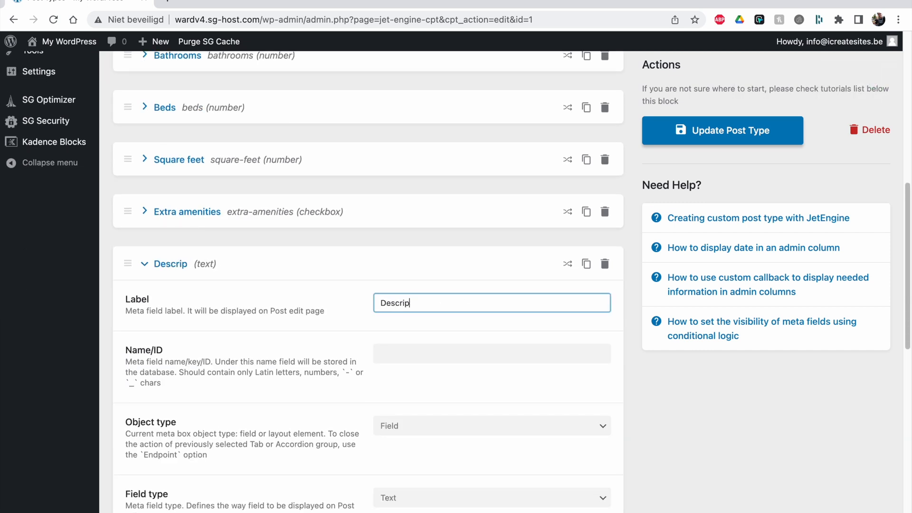
{"action": "left_click", "coordinate": [342, 362]}
{"action": "scroll", "coordinate": [352, 364], "scroll_direction": "down", "scroll_amount": 3}
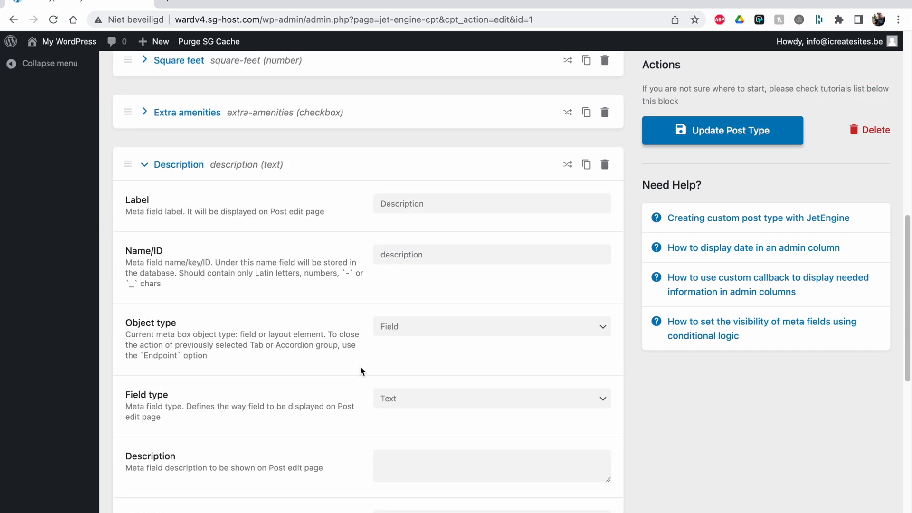
Try Textarea as the field type of the Description meta field.
{"action": "left_click", "coordinate": [428, 402]}
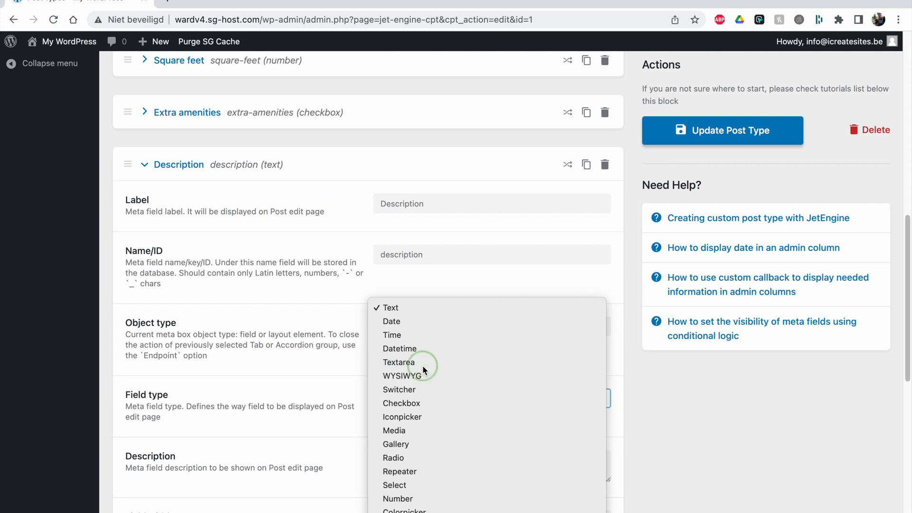
{"action": "left_click", "coordinate": [423, 363]}
{"action": "left_click", "coordinate": [363, 379]}
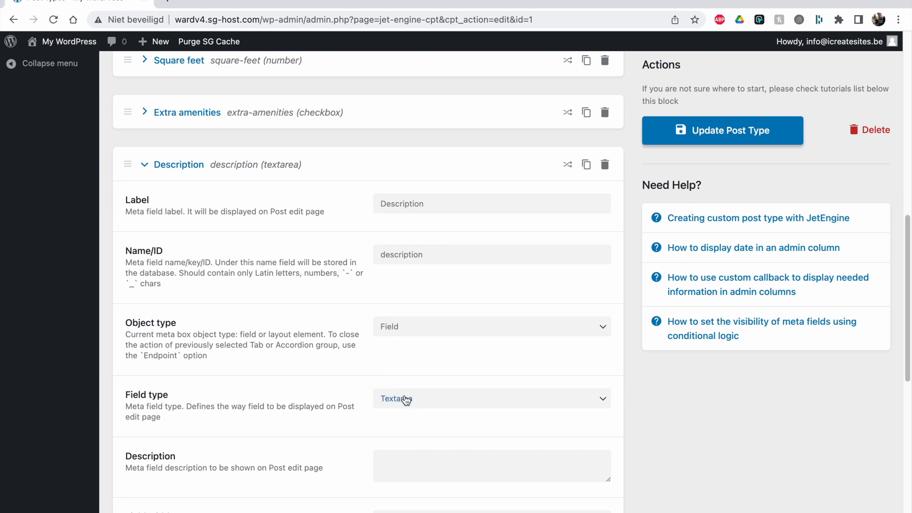
Set the Description meta field's type to WYSIWYG.
{"action": "left_click", "coordinate": [440, 402]}
{"action": "left_click", "coordinate": [428, 411]}
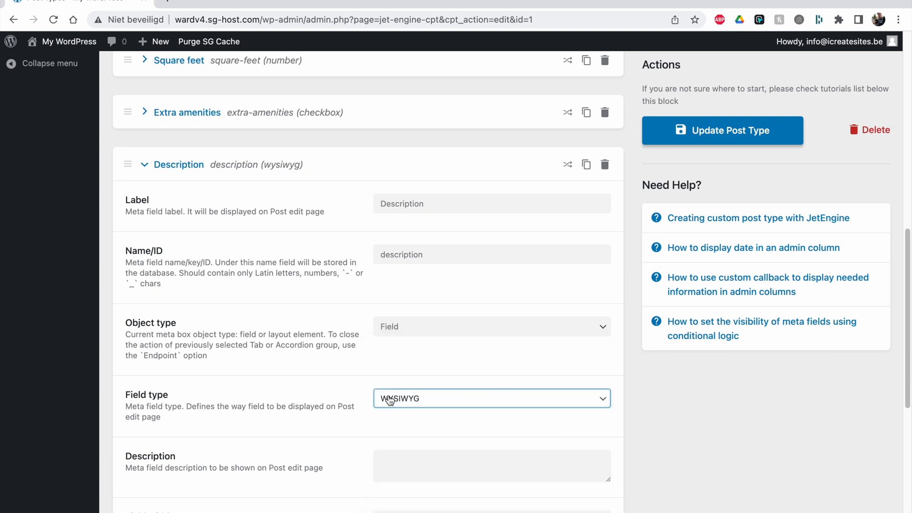
{"action": "scroll", "coordinate": [368, 421], "scroll_direction": "down", "scroll_amount": 2}
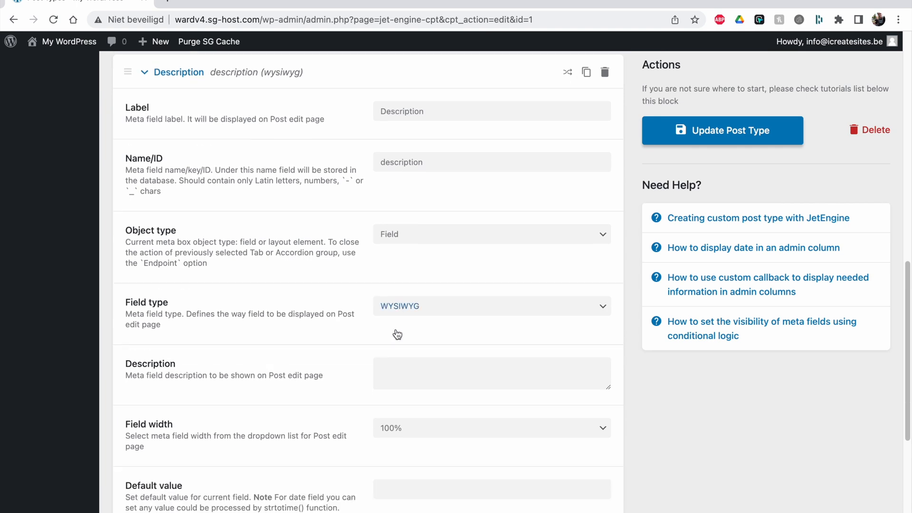
Make the Description meta field required and update the post type.
{"action": "scroll", "coordinate": [397, 335], "scroll_direction": "down", "scroll_amount": 5}
{"action": "left_click", "coordinate": [393, 314]}
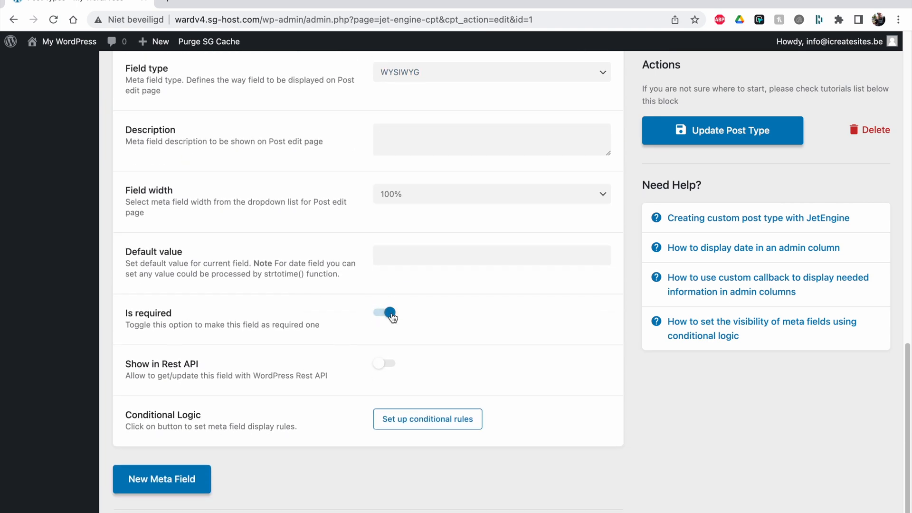
{"action": "left_click", "coordinate": [707, 130]}
{"action": "scroll", "coordinate": [543, 268], "scroll_direction": "up", "scroll_amount": 12}
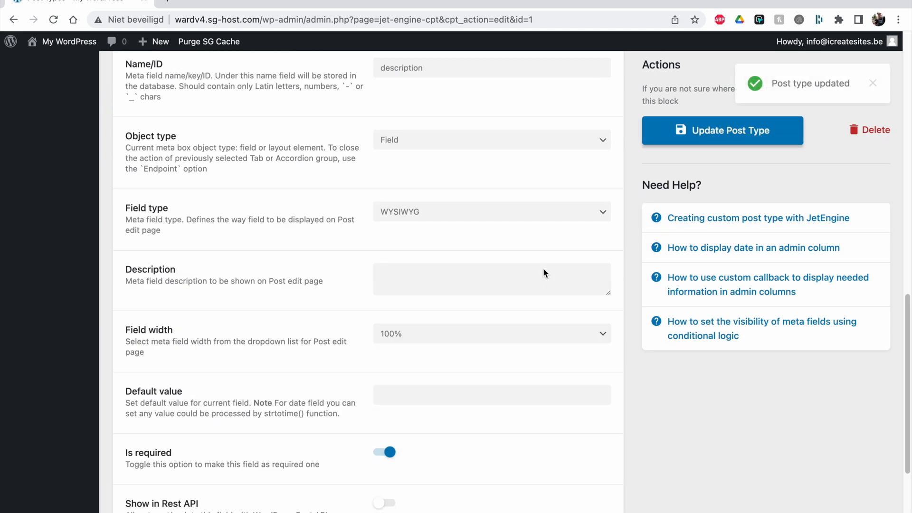
Collapse the Description meta field and add a new meta field labelled Images.
{"action": "left_click", "coordinate": [144, 429]}
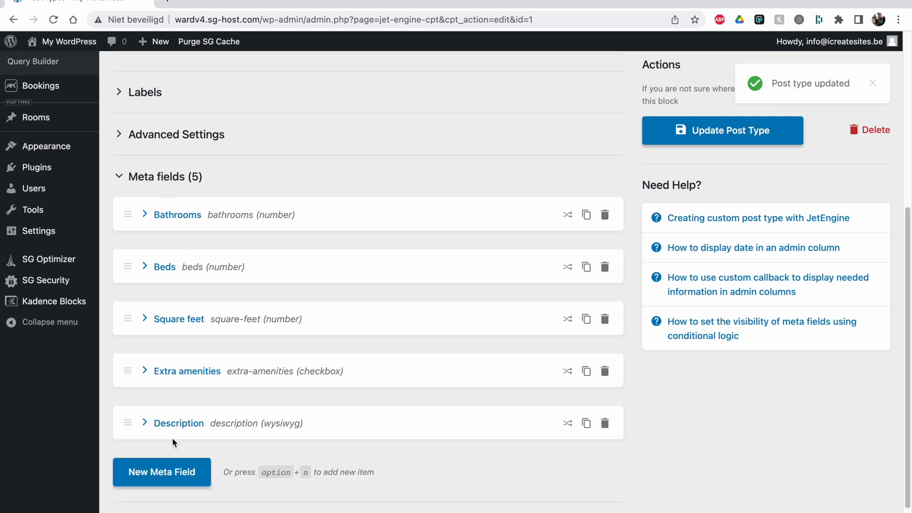
{"action": "left_click", "coordinate": [167, 477]}
{"action": "scroll", "coordinate": [455, 344], "scroll_direction": "down", "scroll_amount": 5}
{"action": "left_click", "coordinate": [456, 368]}
{"action": "type", "text": "Images"}
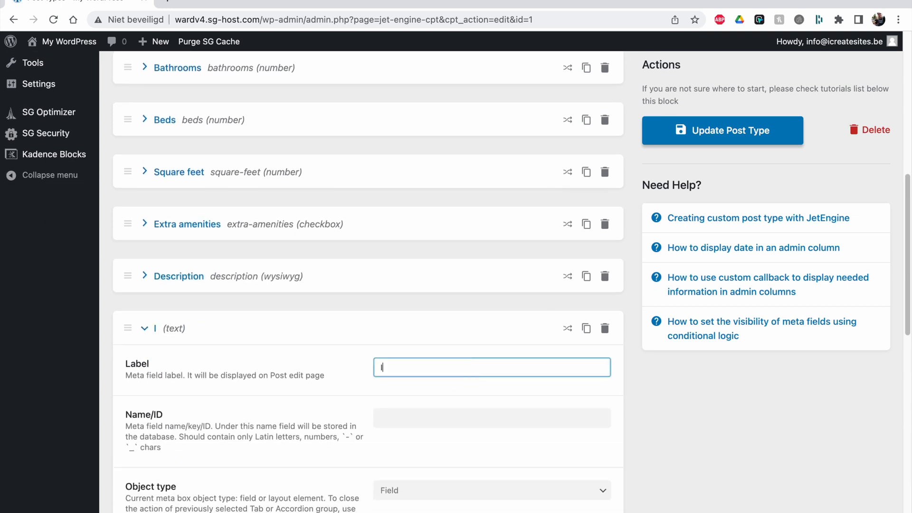
{"action": "left_click", "coordinate": [371, 400]}
Change the new meta field's label to Image and its name/ID to image.
{"action": "double_click", "coordinate": [419, 368]}
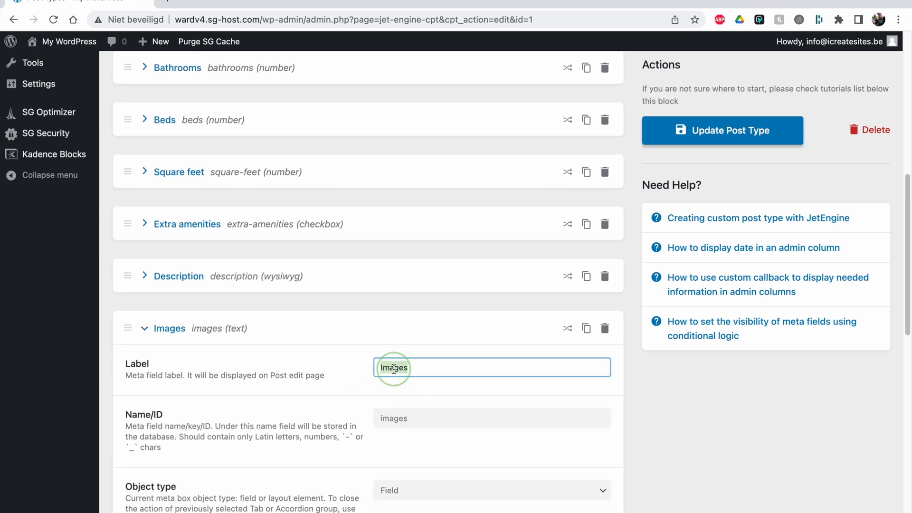
{"action": "left_click", "coordinate": [421, 369]}
{"action": "key", "text": "BackSpace"}
{"action": "left_click", "coordinate": [409, 416]}
{"action": "key", "text": "BackSpace"}
{"action": "left_click", "coordinate": [338, 422]}
Set the Image meta field's type to Media with Media ID as the value format.
{"action": "scroll", "coordinate": [384, 301], "scroll_direction": "down", "scroll_amount": 3}
{"action": "scroll", "coordinate": [403, 364], "scroll_direction": "down", "scroll_amount": 5}
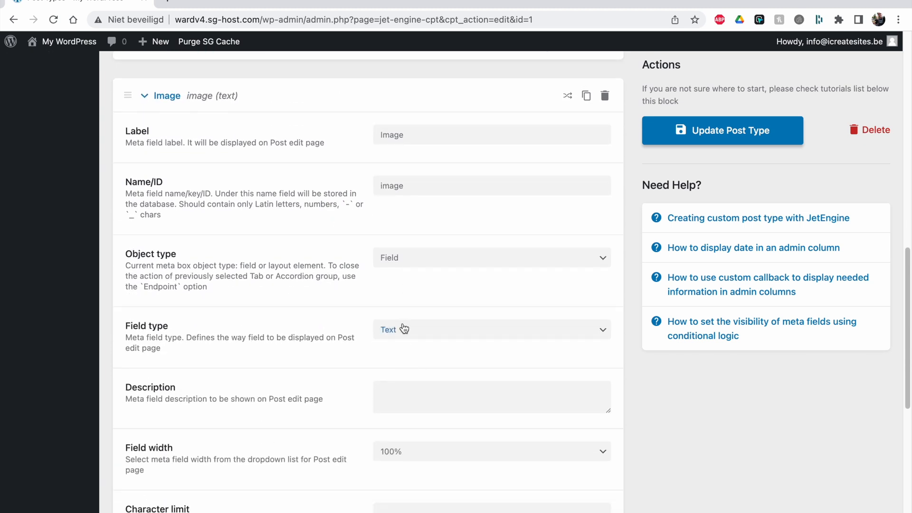
{"action": "left_click", "coordinate": [401, 327]}
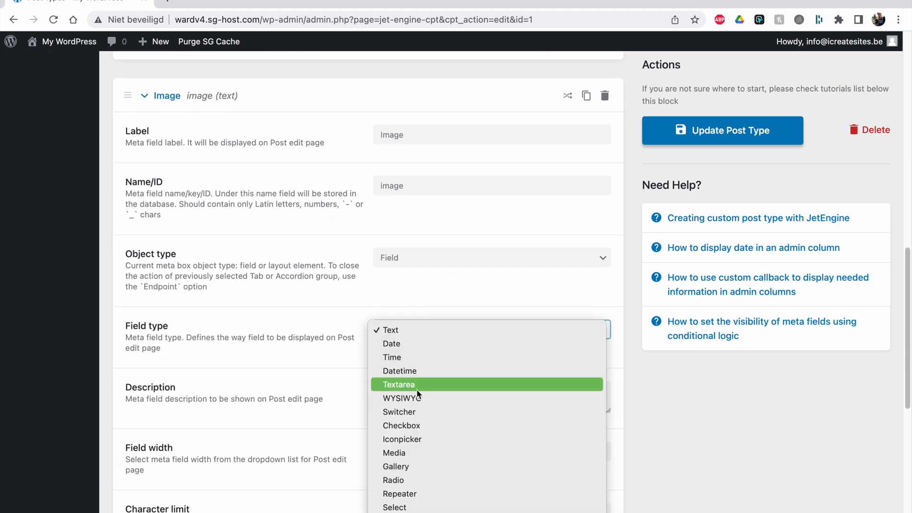
{"action": "key", "text": "m"}
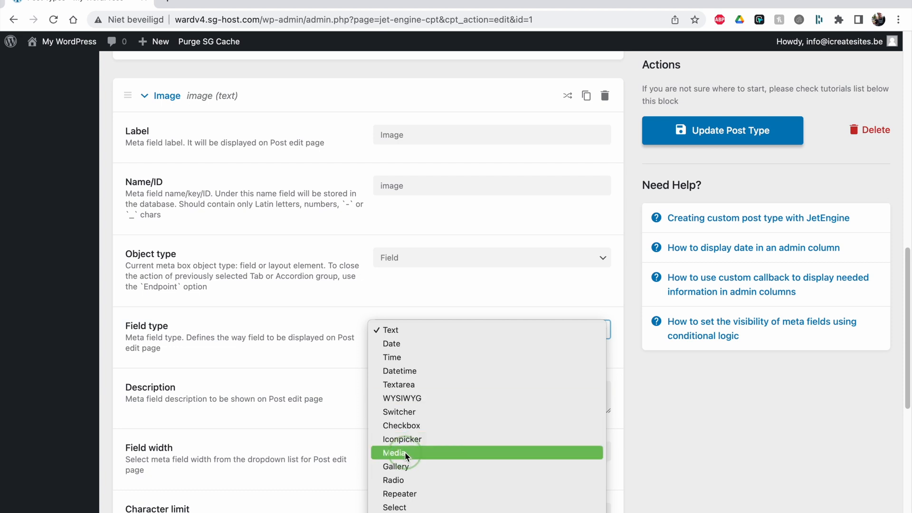
{"action": "left_click", "coordinate": [405, 453]}
{"action": "left_click", "coordinate": [406, 390]}
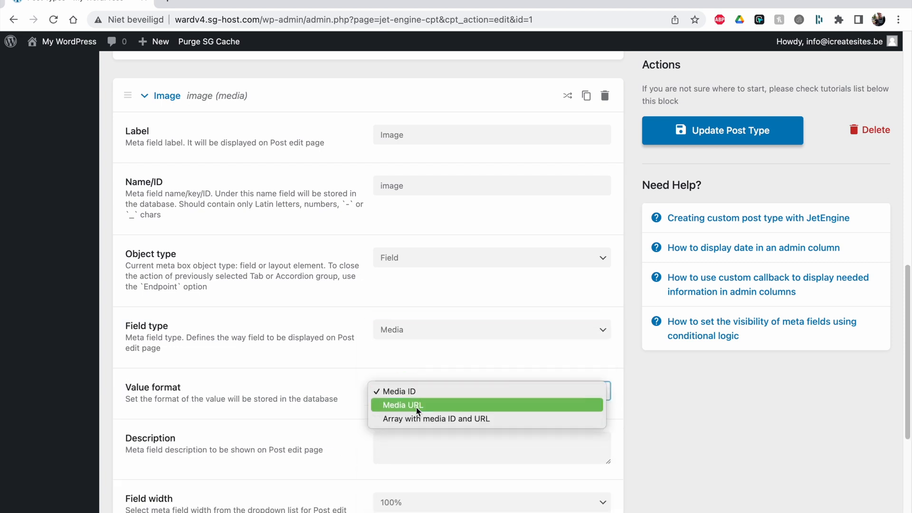
{"action": "left_click", "coordinate": [383, 391]}
Make the Image meta field required.
{"action": "scroll", "coordinate": [332, 412], "scroll_direction": "down", "scroll_amount": 3}
{"action": "scroll", "coordinate": [332, 412], "scroll_direction": "down", "scroll_amount": 5}
{"action": "left_click", "coordinate": [384, 356]}
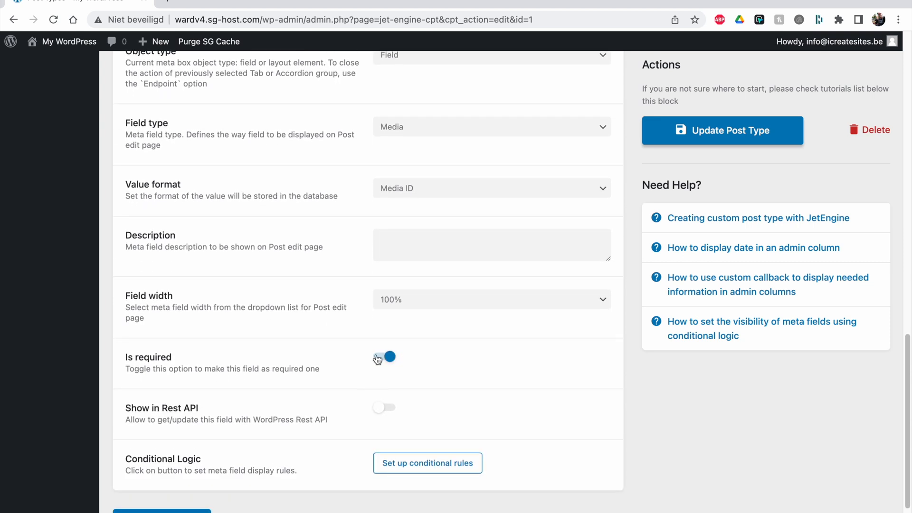
Add another meta field labelled Gallery below the Image meta field.
{"action": "scroll", "coordinate": [204, 489], "scroll_direction": "down", "scroll_amount": 5}
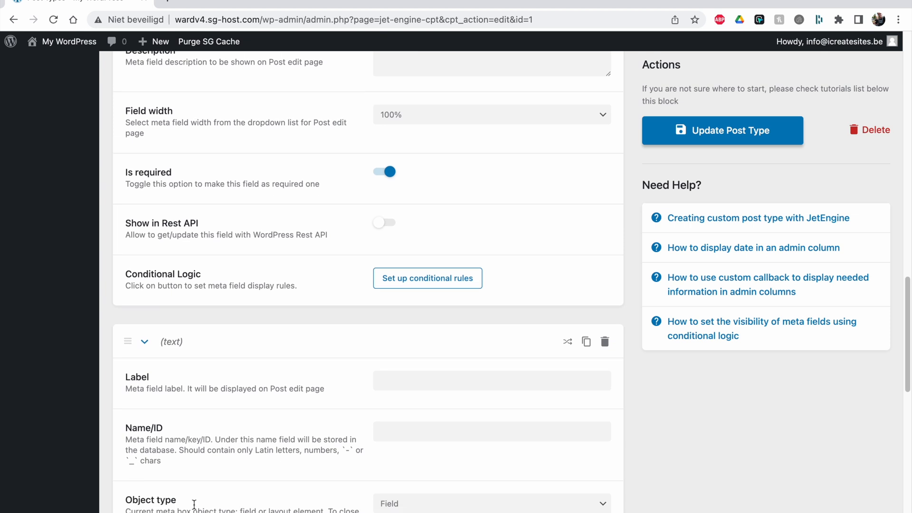
{"action": "left_click", "coordinate": [386, 371]}
{"action": "type", "text": "Gallery"}
{"action": "left_click", "coordinate": [326, 425]}
Keep the Gallery meta field's object type as Field, and set its field type to Gallery with Media ID as the value format.
{"action": "scroll", "coordinate": [327, 425], "scroll_direction": "down", "scroll_amount": 3}
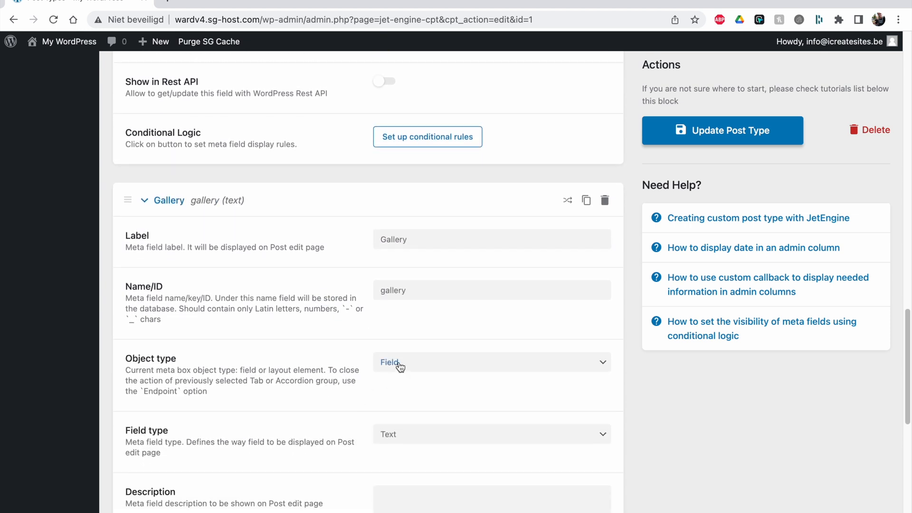
{"action": "left_click", "coordinate": [400, 375]}
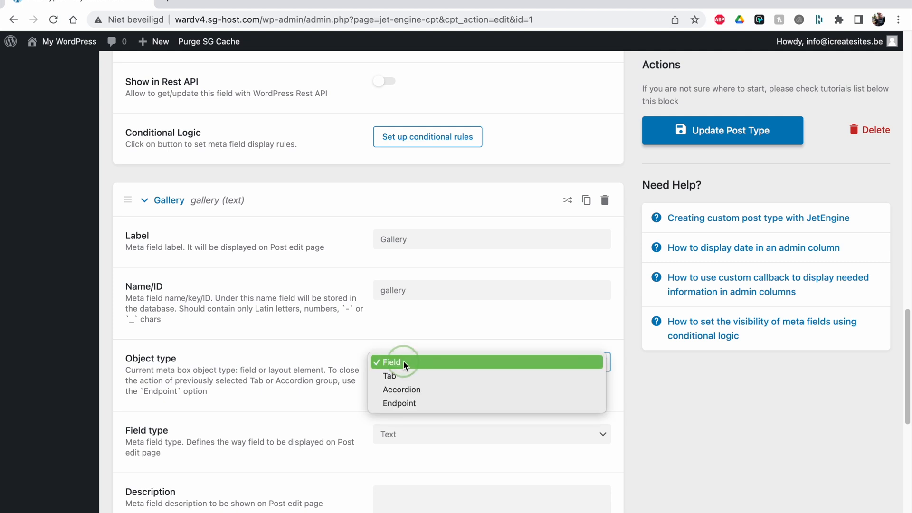
{"action": "left_click", "coordinate": [405, 361]}
{"action": "left_click", "coordinate": [405, 436]}
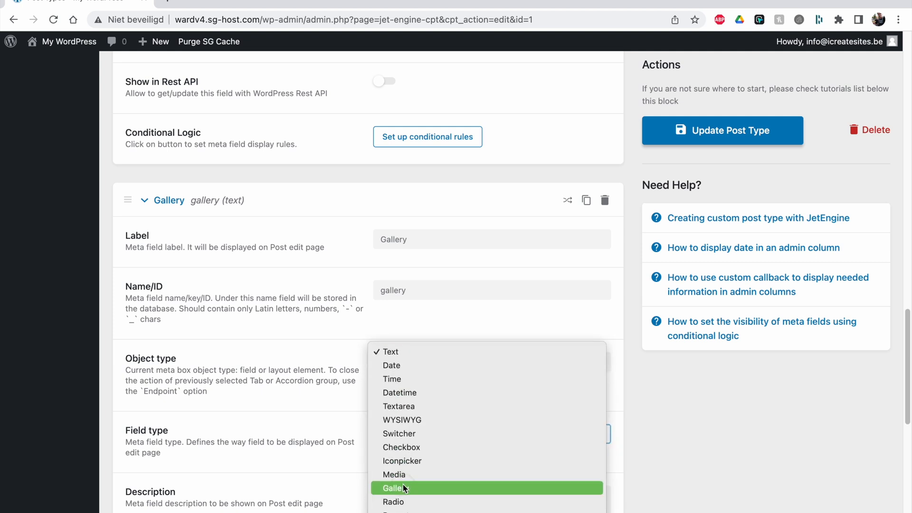
{"action": "left_click", "coordinate": [402, 488]}
{"action": "scroll", "coordinate": [343, 445], "scroll_direction": "down", "scroll_amount": 3}
{"action": "left_click", "coordinate": [409, 338]}
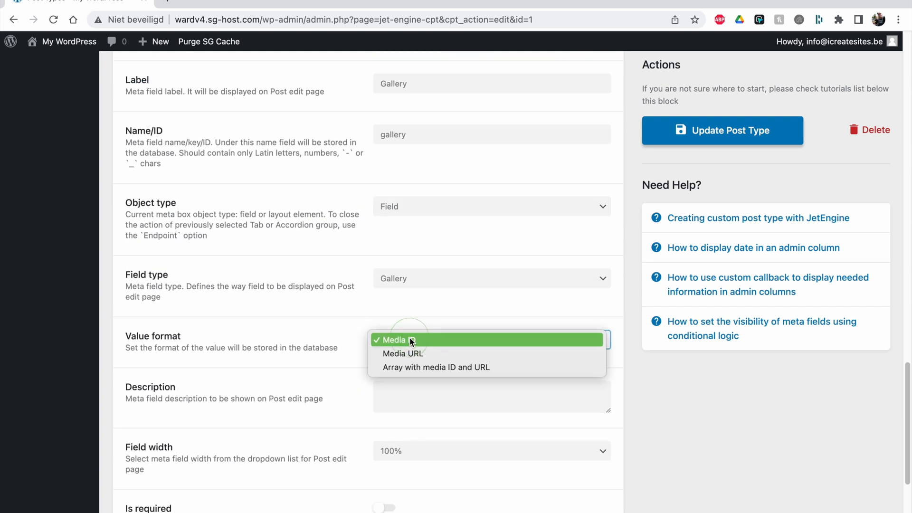
{"action": "left_click", "coordinate": [410, 340]}
Make the Gallery meta field required and update the post type.
{"action": "scroll", "coordinate": [427, 274], "scroll_direction": "down", "scroll_amount": 2}
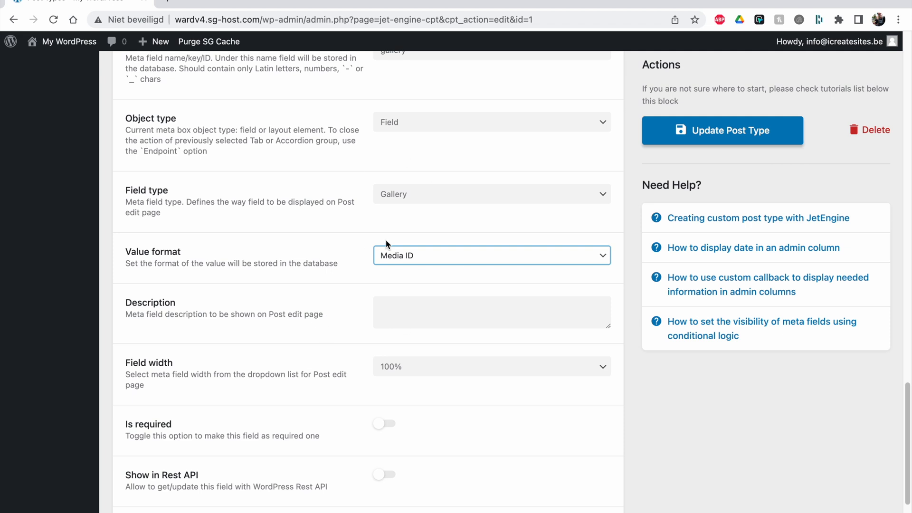
{"action": "scroll", "coordinate": [342, 311], "scroll_direction": "down", "scroll_amount": 2}
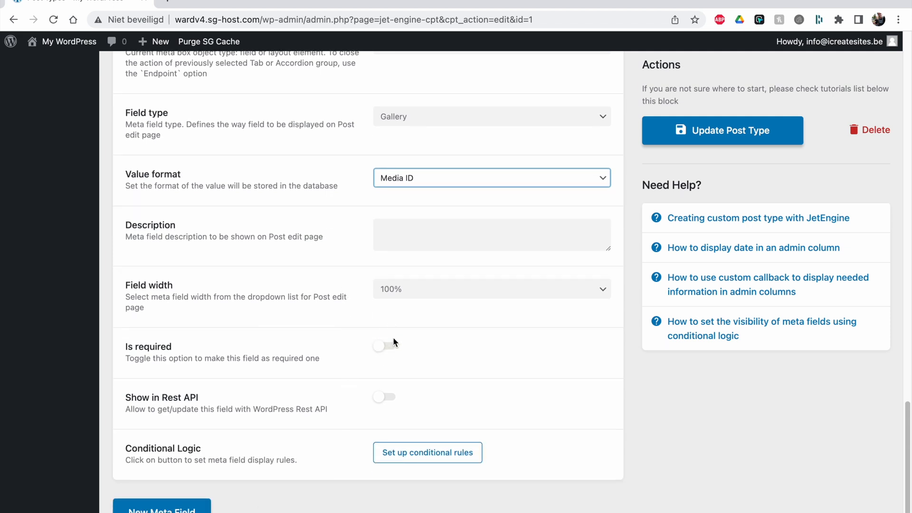
{"action": "left_click", "coordinate": [392, 349]}
{"action": "scroll", "coordinate": [482, 305], "scroll_direction": "up", "scroll_amount": 3}
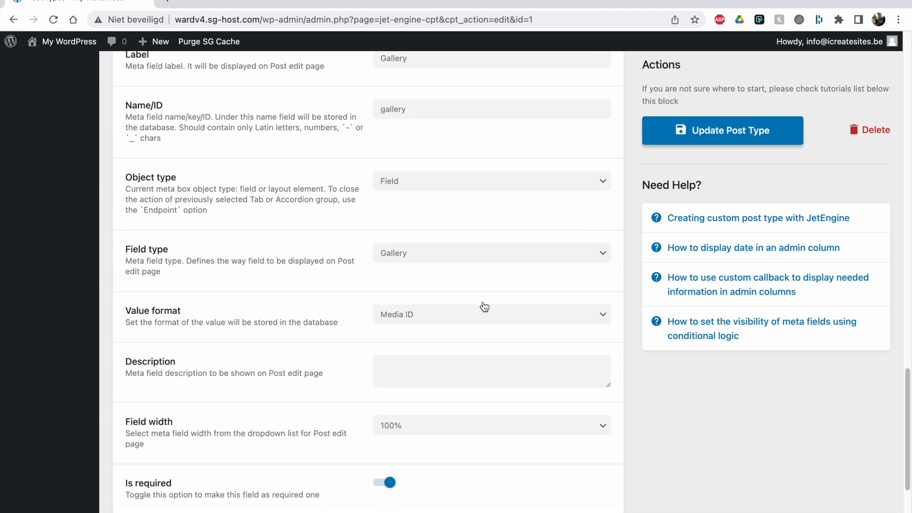
{"action": "left_click", "coordinate": [722, 130]}
Collapse the Image and Gallery meta fields in the meta field list.
{"action": "scroll", "coordinate": [519, 256], "scroll_direction": "down", "scroll_amount": 2}
{"action": "scroll", "coordinate": [519, 255], "scroll_direction": "up", "scroll_amount": 15}
{"action": "scroll", "coordinate": [519, 255], "scroll_direction": "down", "scroll_amount": 1}
{"action": "left_click", "coordinate": [144, 403]}
{"action": "scroll", "coordinate": [111, 466], "scroll_direction": "up", "scroll_amount": 6}
{"action": "scroll", "coordinate": [109, 483], "scroll_direction": "down", "scroll_amount": 5}
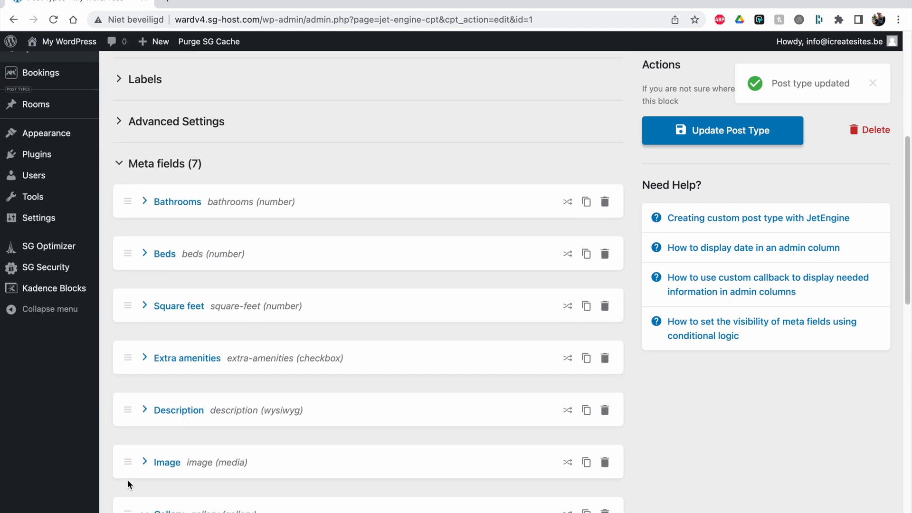
{"action": "left_click", "coordinate": [147, 511]}
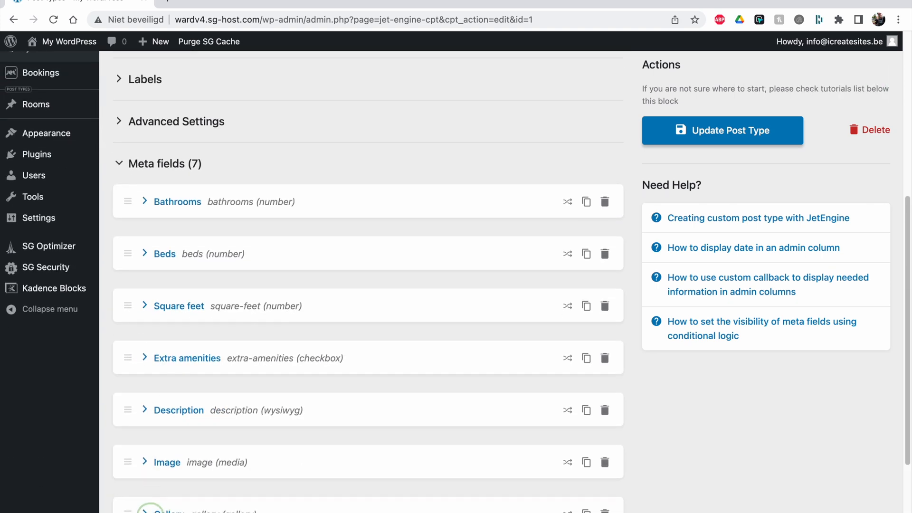
{"action": "scroll", "coordinate": [178, 403], "scroll_direction": "up", "scroll_amount": 7}
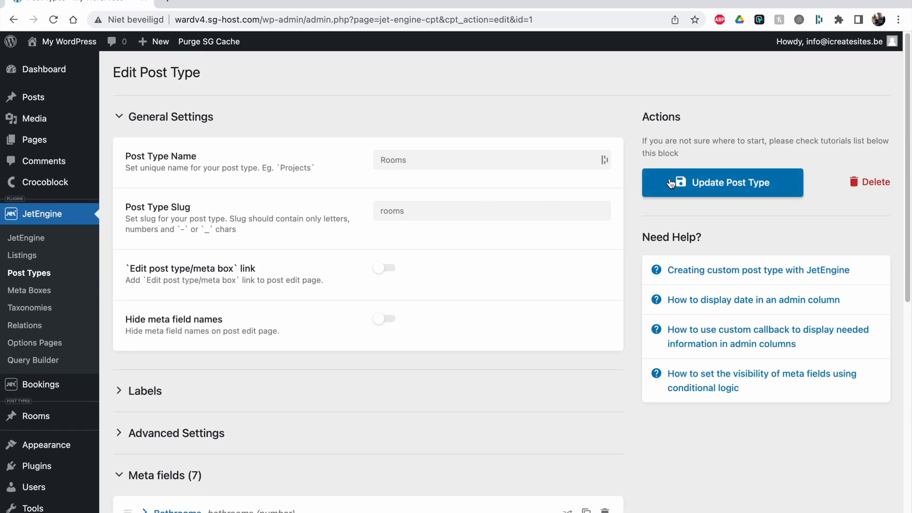
{"action": "scroll", "coordinate": [68, 250], "scroll_direction": "down", "scroll_amount": 1}
{"action": "scroll", "coordinate": [68, 250], "scroll_direction": "down", "scroll_amount": 1}
{"action": "mouse_move", "coordinate": [36, 392]}
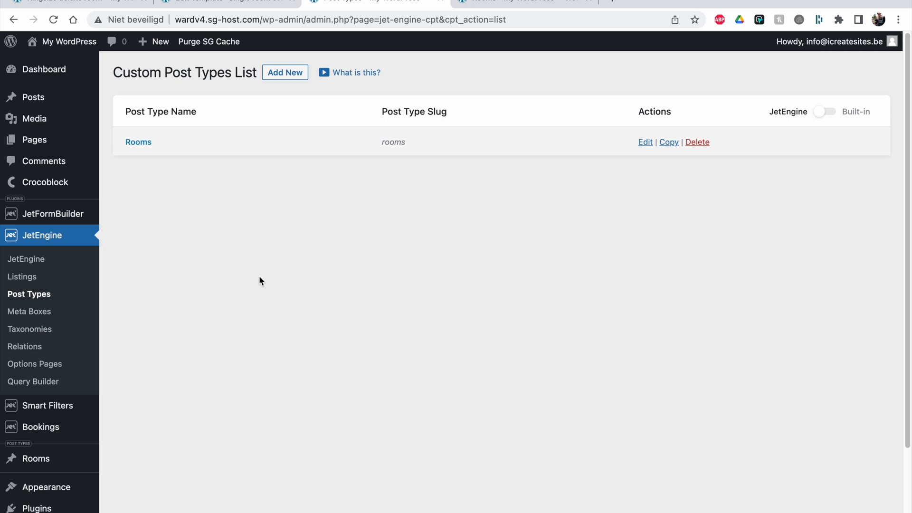
{"action": "mouse_move", "coordinate": [24, 427]}
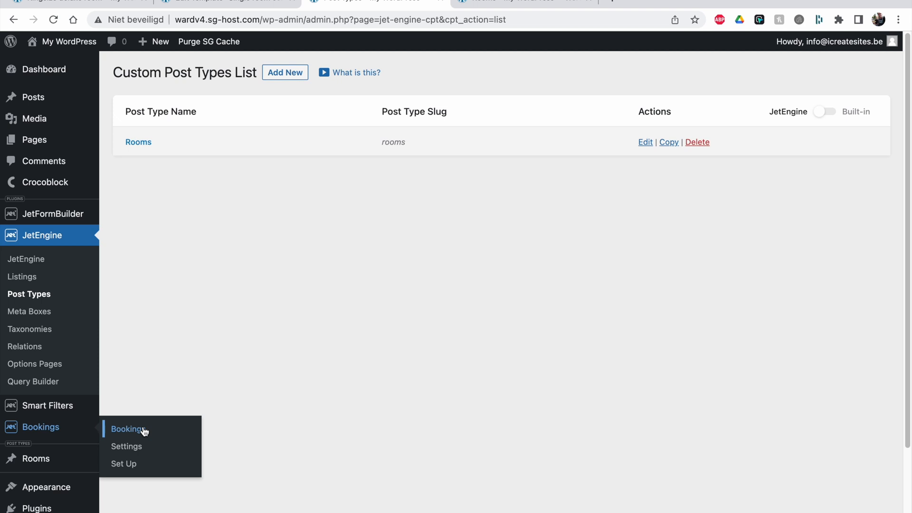
Create a new custom post type named Rentals with the slug rentals.
{"action": "left_click", "coordinate": [283, 74]}
{"action": "left_click", "coordinate": [412, 156]}
{"action": "type", "text": "Rentals"}
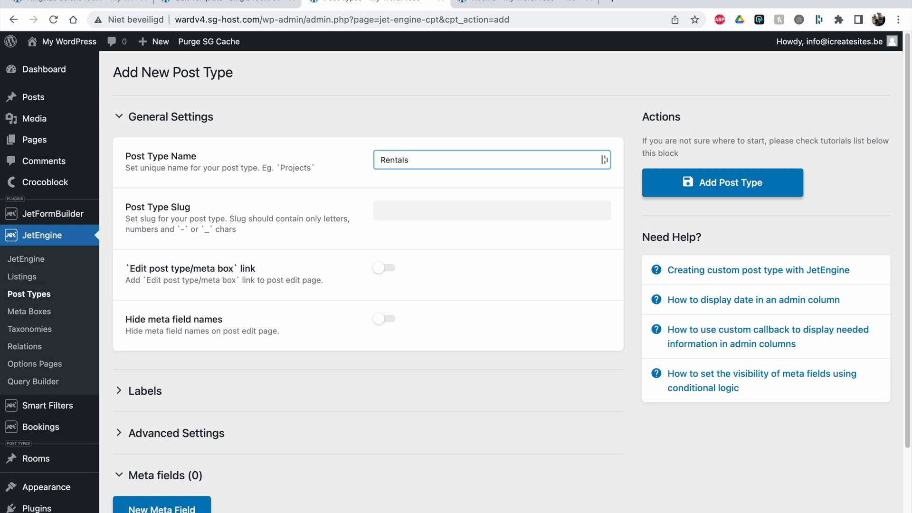
{"action": "left_click", "coordinate": [350, 202]}
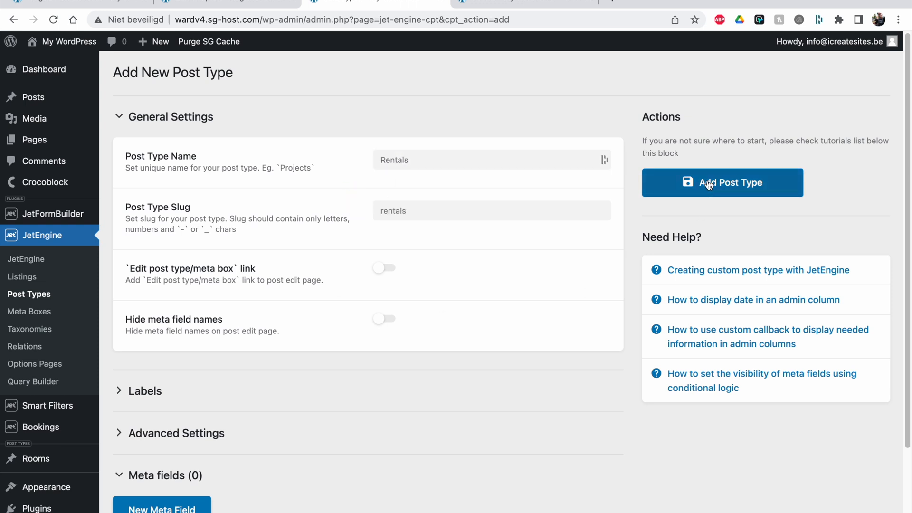
{"action": "left_click", "coordinate": [688, 189]}
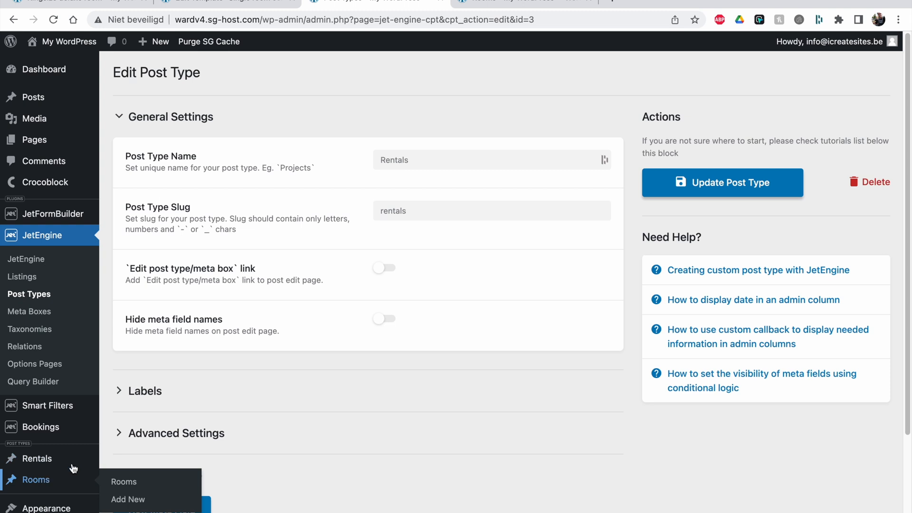
Open the list of posts for the Rentals post type.
{"action": "left_click", "coordinate": [47, 480]}
{"action": "left_click", "coordinate": [37, 311]}
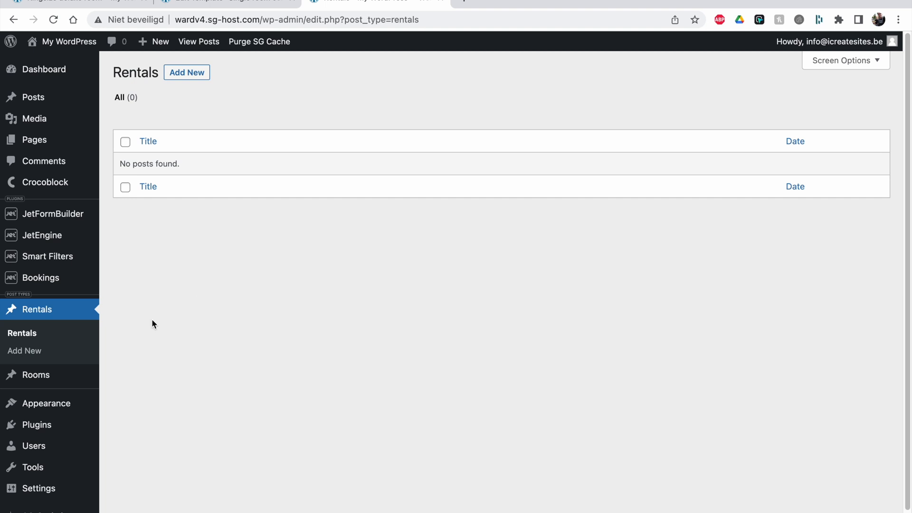
Open the Bookings set-up and restart its wizard from the first step.
{"action": "left_click", "coordinate": [37, 375]}
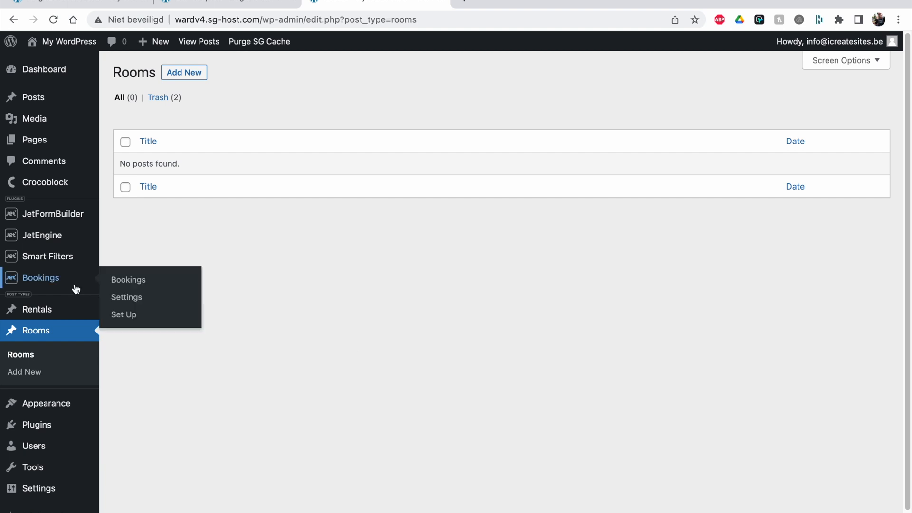
{"action": "left_click", "coordinate": [126, 316]}
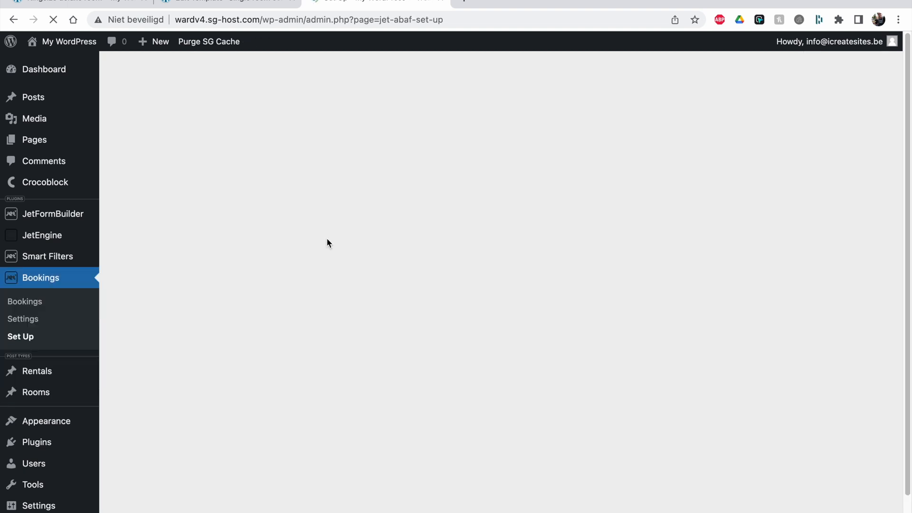
{"action": "left_click", "coordinate": [508, 160]}
{"action": "left_click", "coordinate": [553, 106]}
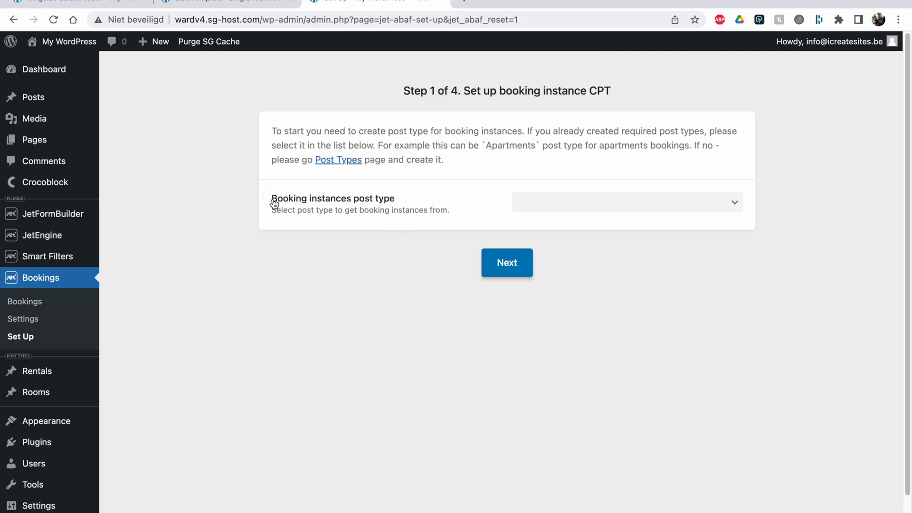
Select Rooms as the booking instances post type and continue to the orders step.
{"action": "left_click_drag", "start_coordinate": [271, 199], "coordinate": [417, 198]}
{"action": "left_click", "coordinate": [566, 205]}
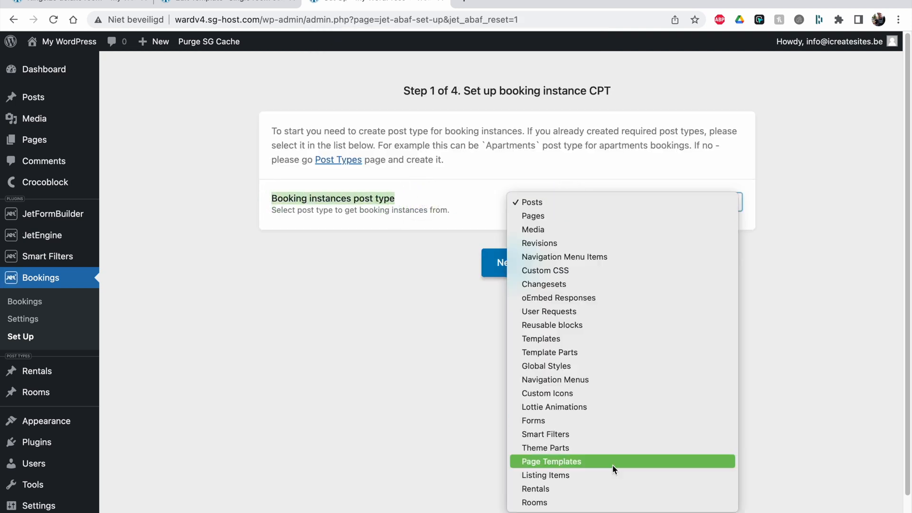
{"action": "left_click", "coordinate": [606, 502]}
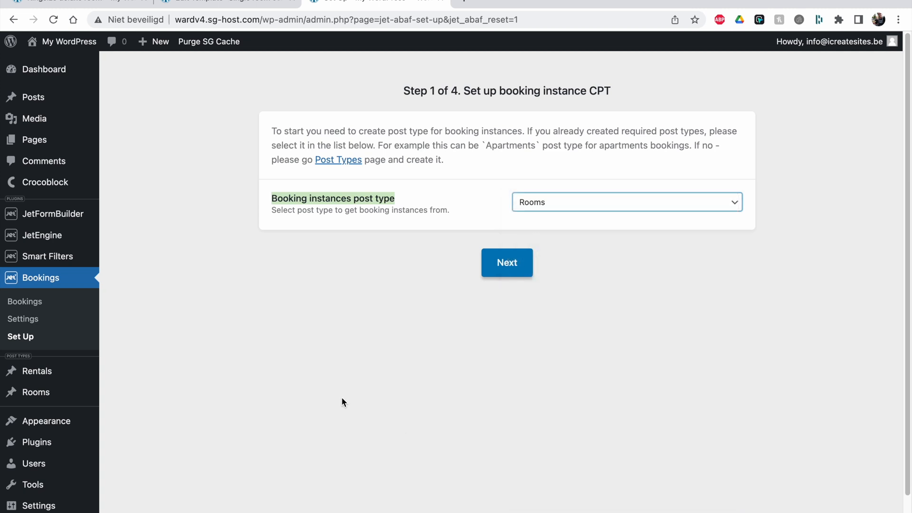
{"action": "left_click", "coordinate": [318, 359]}
{"action": "left_click", "coordinate": [506, 266]}
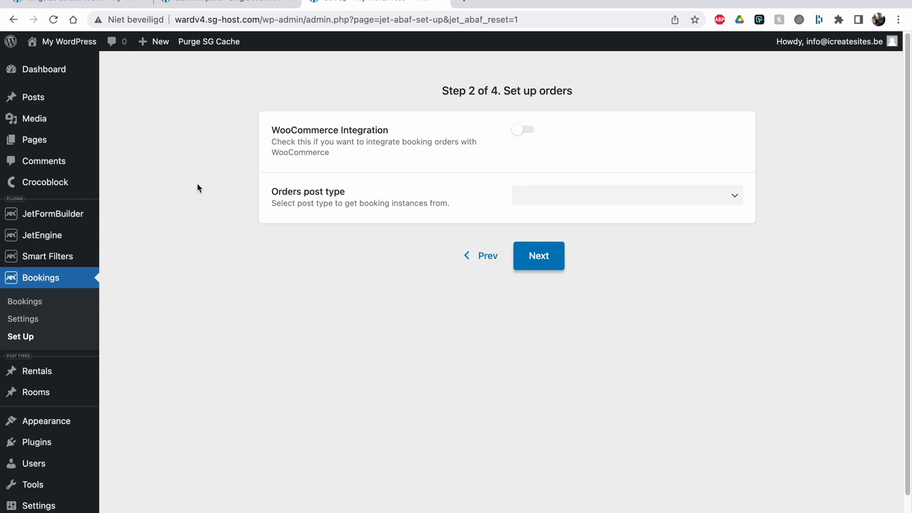
Select Rentals as the orders post type, without WooCommerce integration, and continue to the database tables step.
{"action": "left_click", "coordinate": [587, 196]}
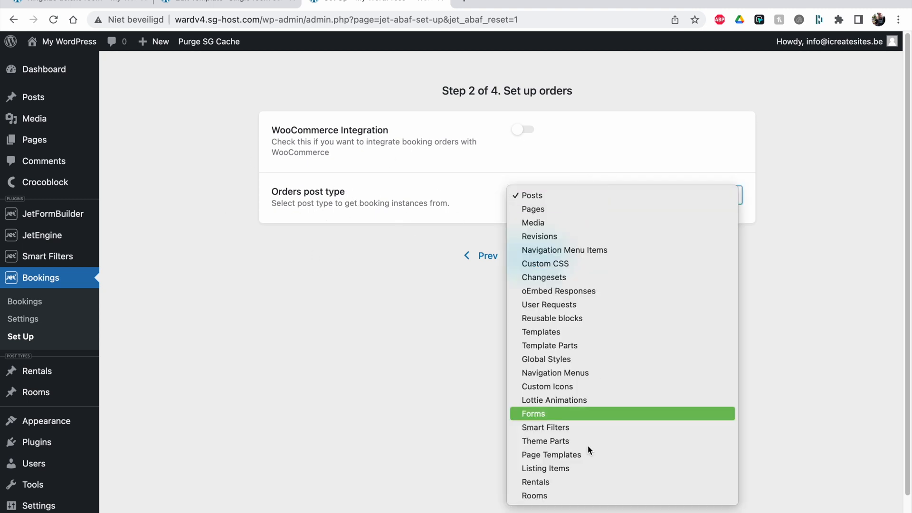
{"action": "left_click", "coordinate": [576, 477]}
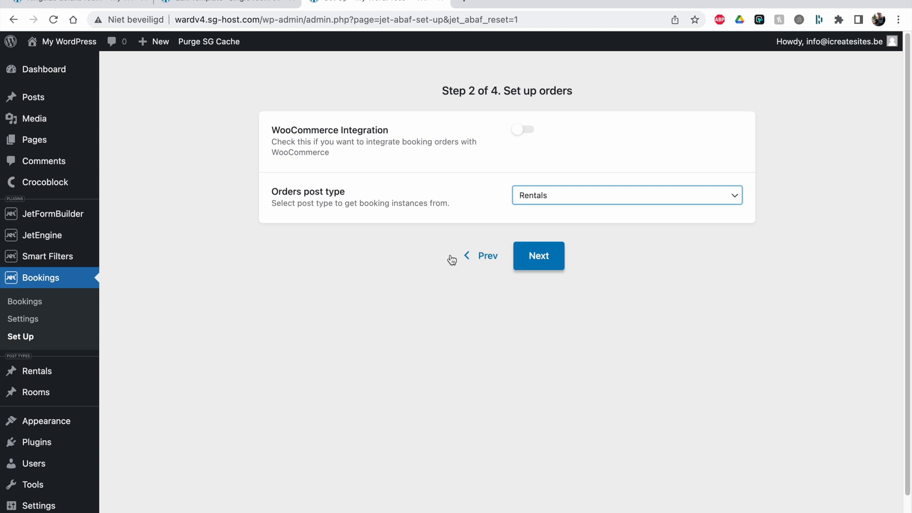
{"action": "left_click", "coordinate": [537, 257]}
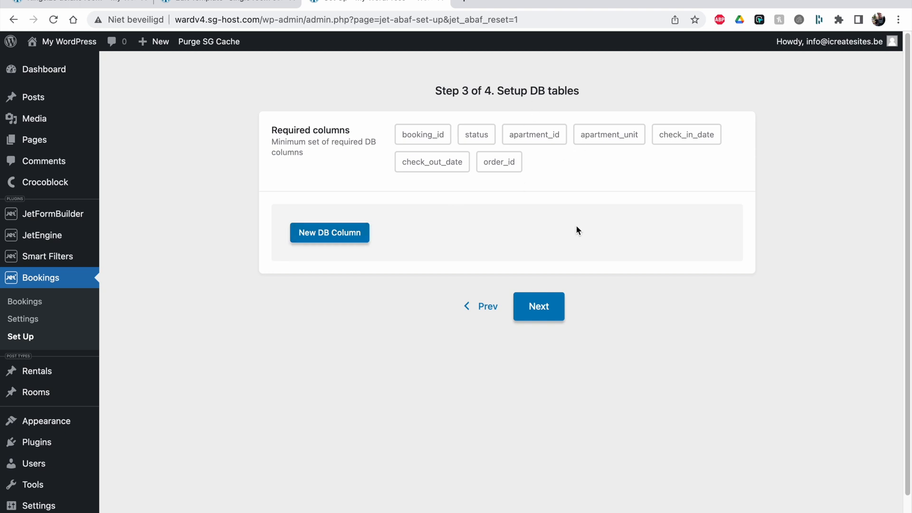
Accept the required database columns and finish the wizard without creating a JetFormBuilder form.
{"action": "left_click", "coordinate": [542, 307]}
{"action": "left_click_drag", "start_coordinate": [272, 134], "coordinate": [398, 133]}
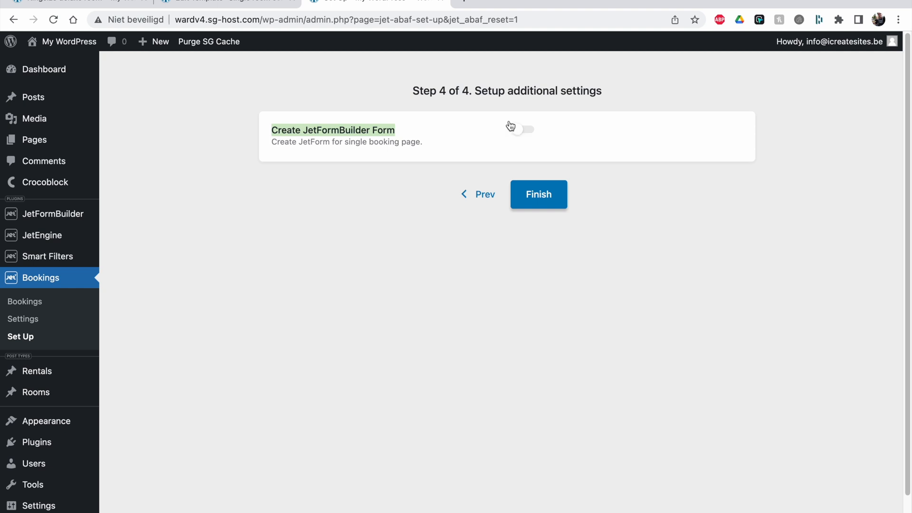
{"action": "left_click", "coordinate": [309, 136]}
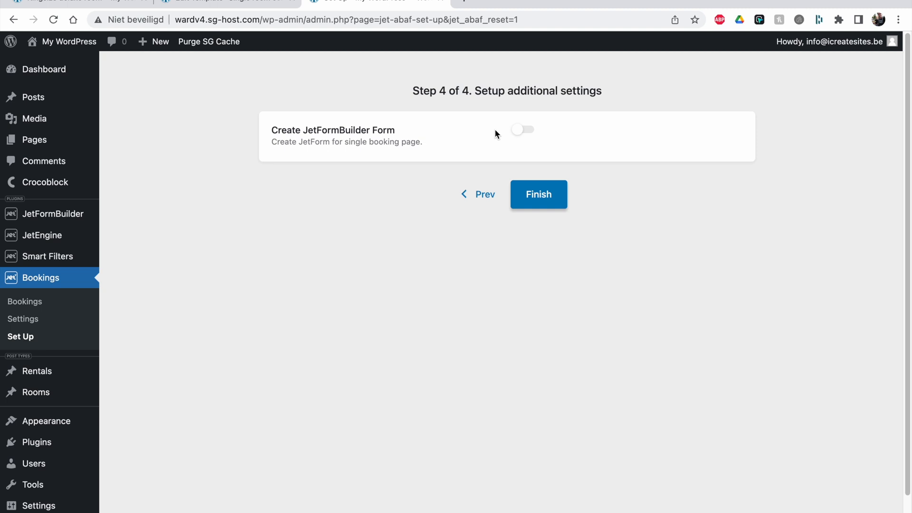
{"action": "left_click", "coordinate": [529, 201]}
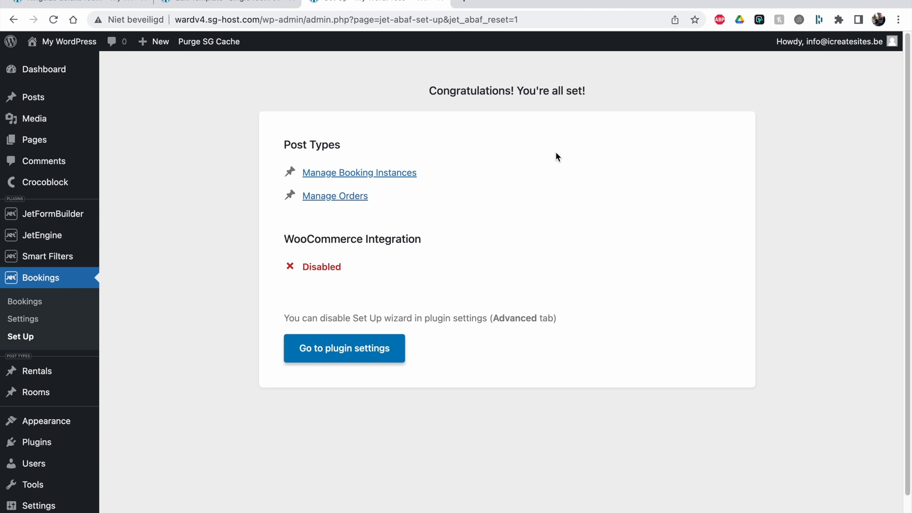
Open the booking plugin settings and review the general, calendar label and advanced options.
{"action": "left_click", "coordinate": [333, 351]}
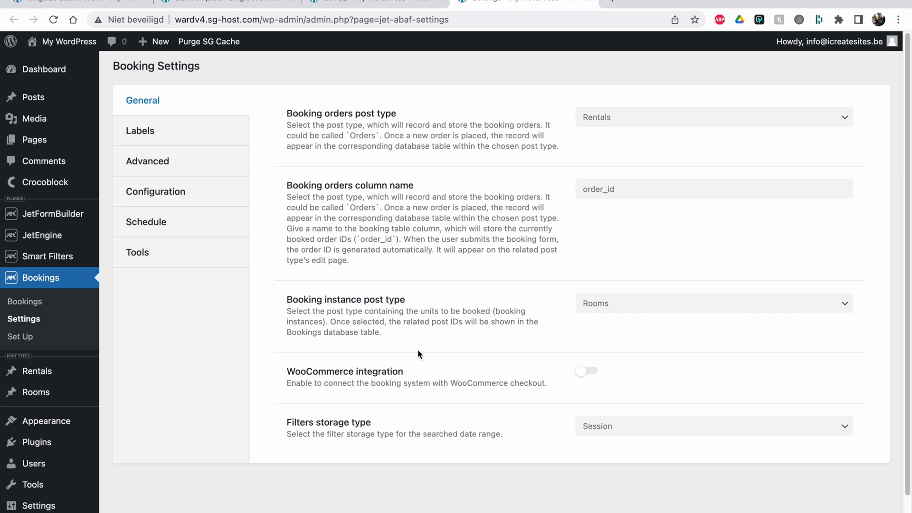
{"action": "left_click", "coordinate": [162, 132]}
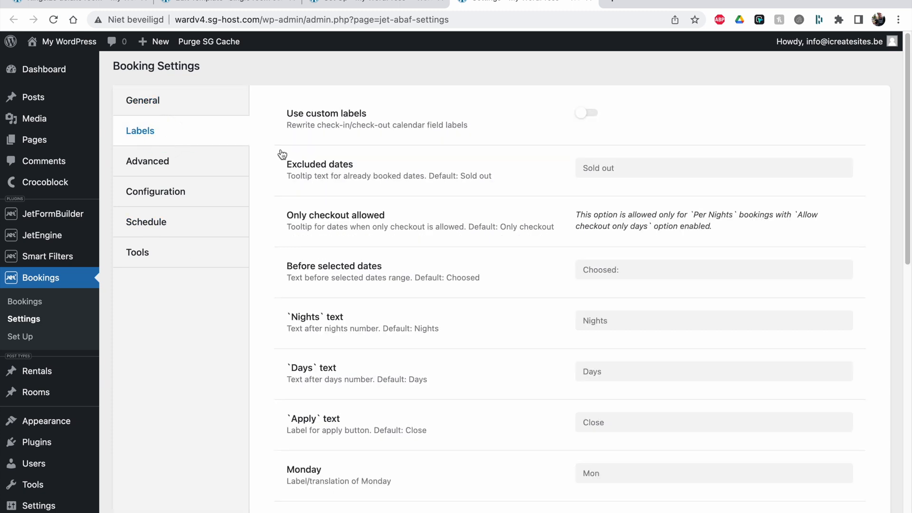
{"action": "scroll", "coordinate": [475, 174], "scroll_direction": "down", "scroll_amount": 5}
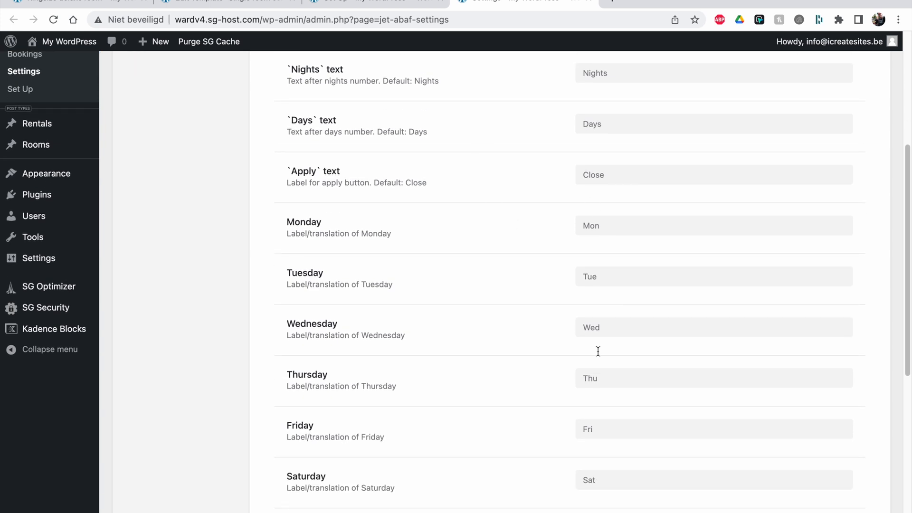
{"action": "scroll", "coordinate": [599, 361], "scroll_direction": "down", "scroll_amount": 7}
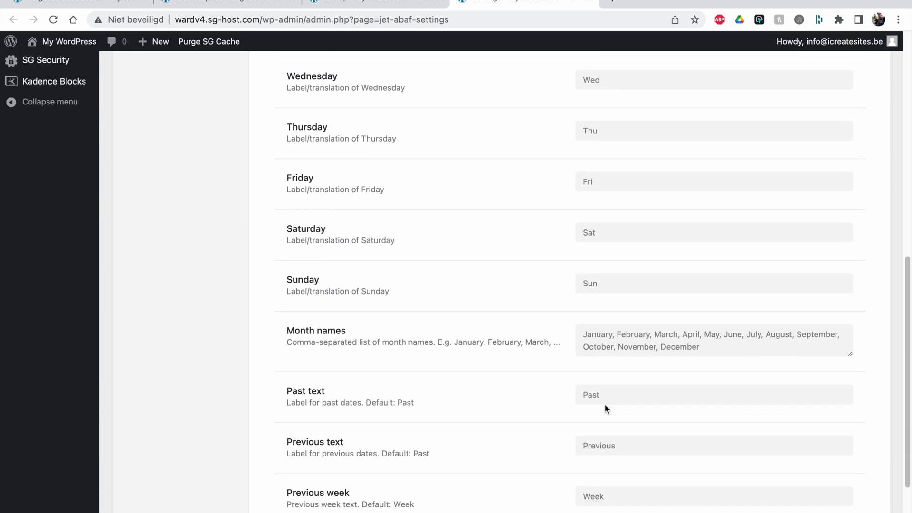
{"action": "scroll", "coordinate": [596, 320], "scroll_direction": "down", "scroll_amount": 2}
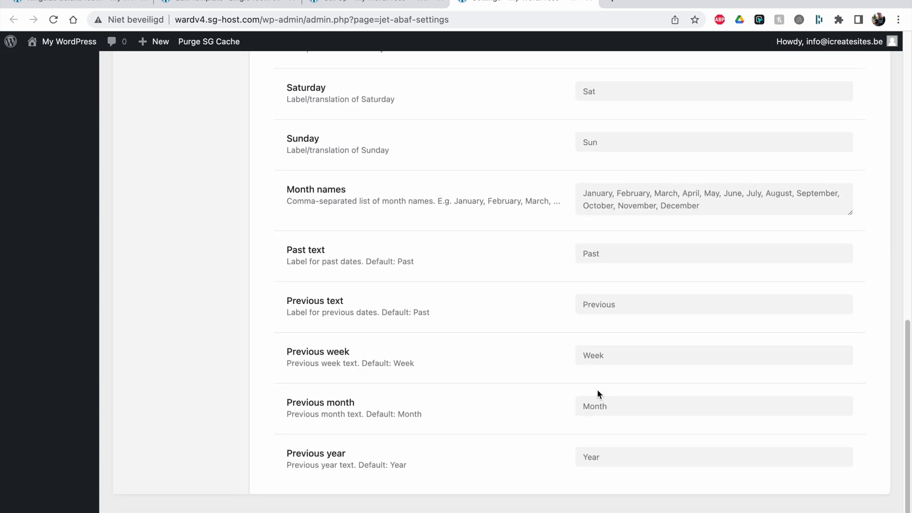
{"action": "scroll", "coordinate": [597, 392], "scroll_direction": "up", "scroll_amount": 15}
{"action": "left_click", "coordinate": [136, 164]}
Choose Per Night (last booked date not included) as the booking period in the booking configuration.
{"action": "left_click", "coordinate": [155, 199]}
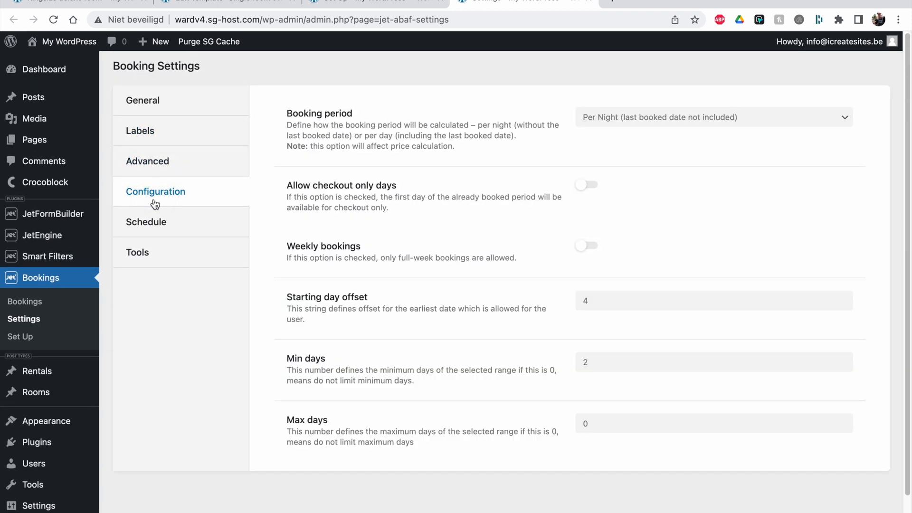
{"action": "left_click", "coordinate": [612, 119]}
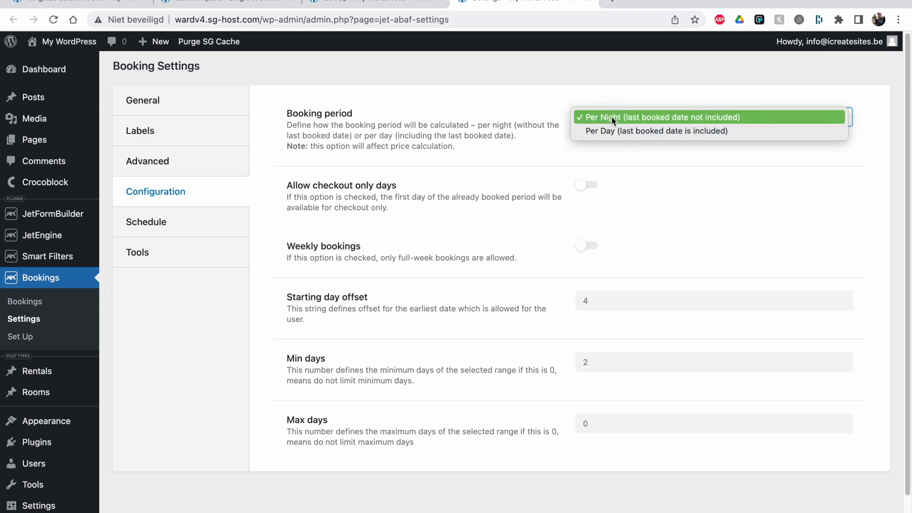
{"action": "left_click", "coordinate": [611, 117]}
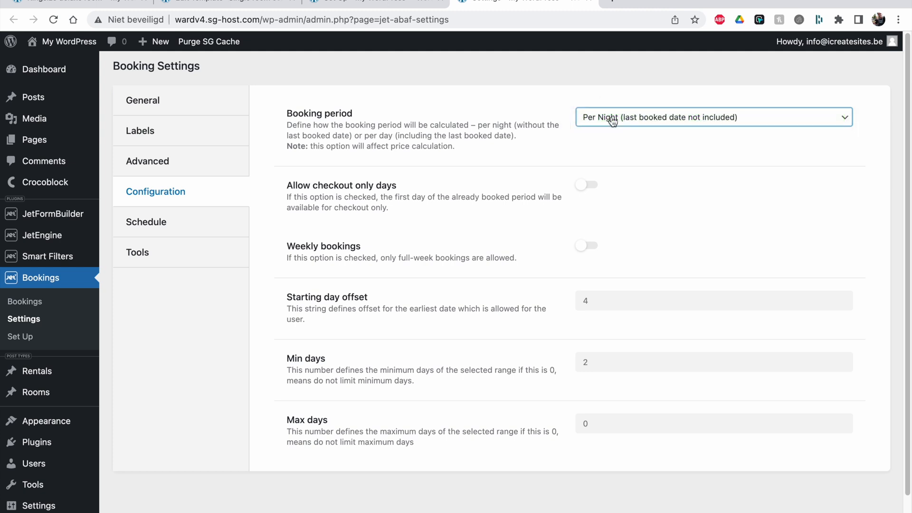
Examine the Weekly bookings, Starting day offset and Min days options in the booking configuration.
{"action": "scroll", "coordinate": [556, 141], "scroll_direction": "down", "scroll_amount": 3}
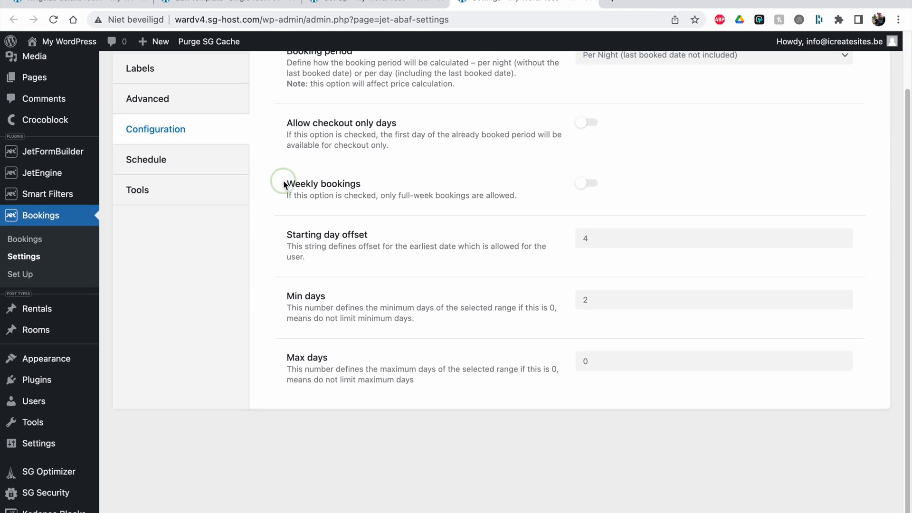
{"action": "left_click_drag", "start_coordinate": [286, 182], "coordinate": [362, 183]}
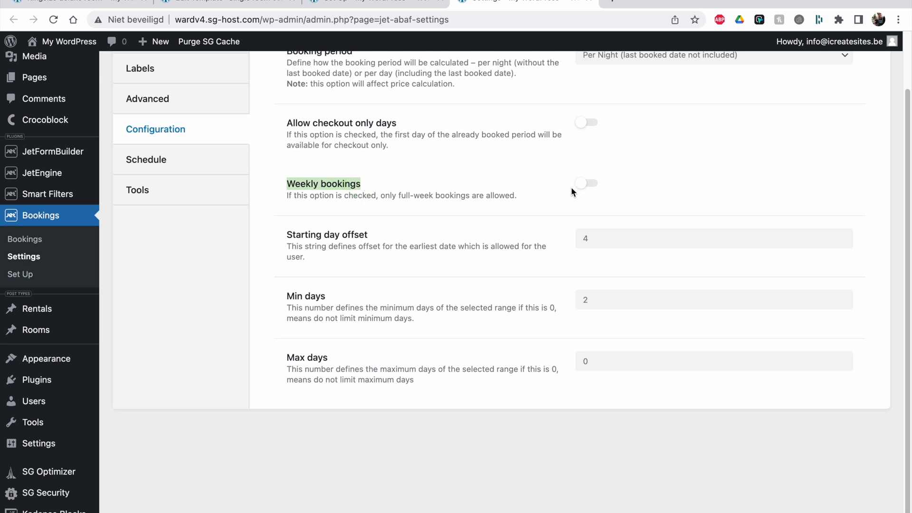
{"action": "left_click", "coordinate": [480, 221]}
{"action": "left_click_drag", "start_coordinate": [277, 238], "coordinate": [375, 234]}
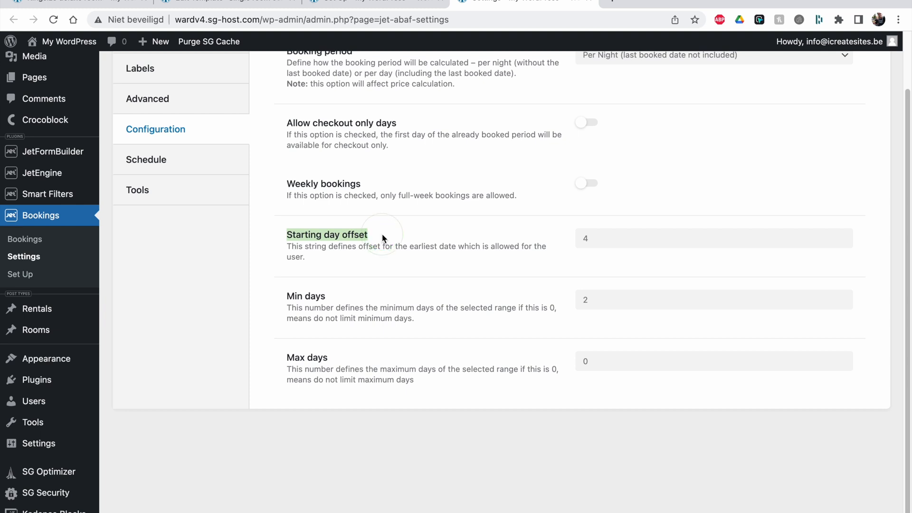
{"action": "left_click", "coordinate": [381, 234]}
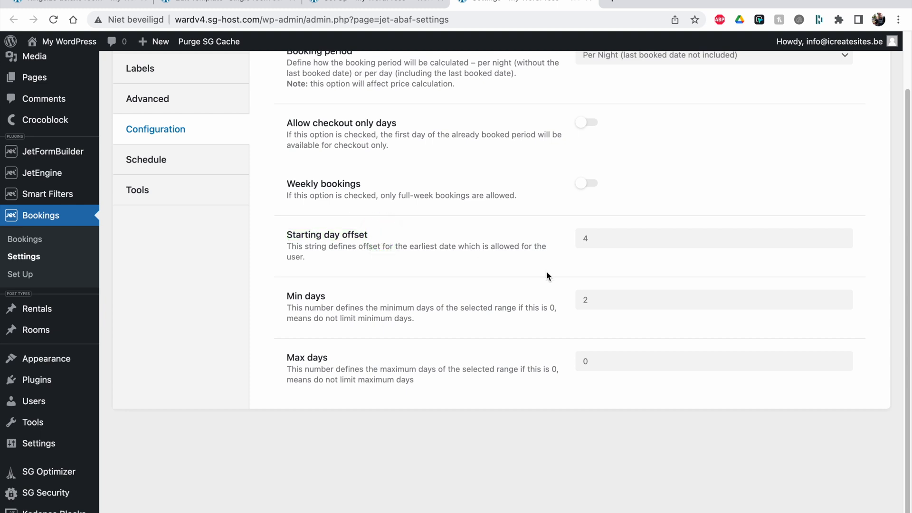
{"action": "left_click", "coordinate": [612, 237]}
{"action": "double_click", "coordinate": [584, 238]}
{"action": "left_click", "coordinate": [549, 242]}
{"action": "double_click", "coordinate": [320, 297]}
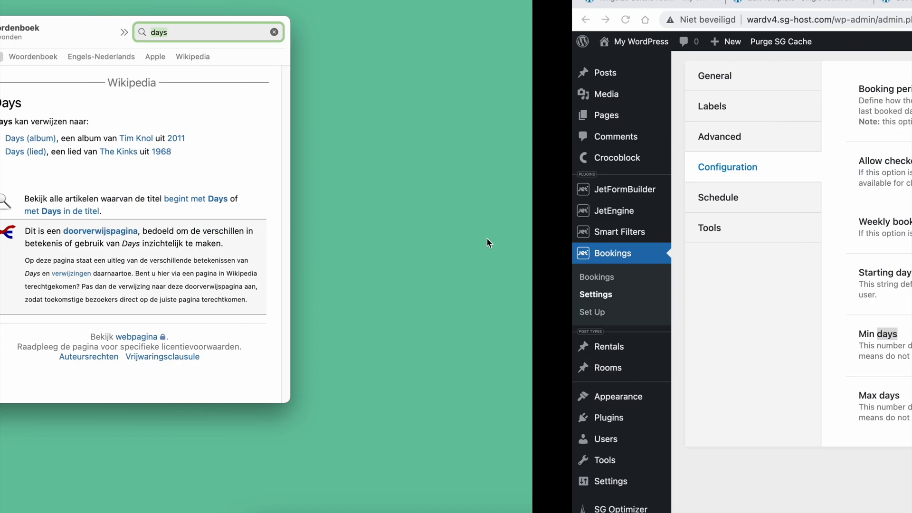
{"action": "scroll", "coordinate": [606, 164], "scroll_direction": "up", "scroll_amount": 1}
{"action": "scroll", "coordinate": [572, 221], "scroll_direction": "down", "scroll_amount": 2}
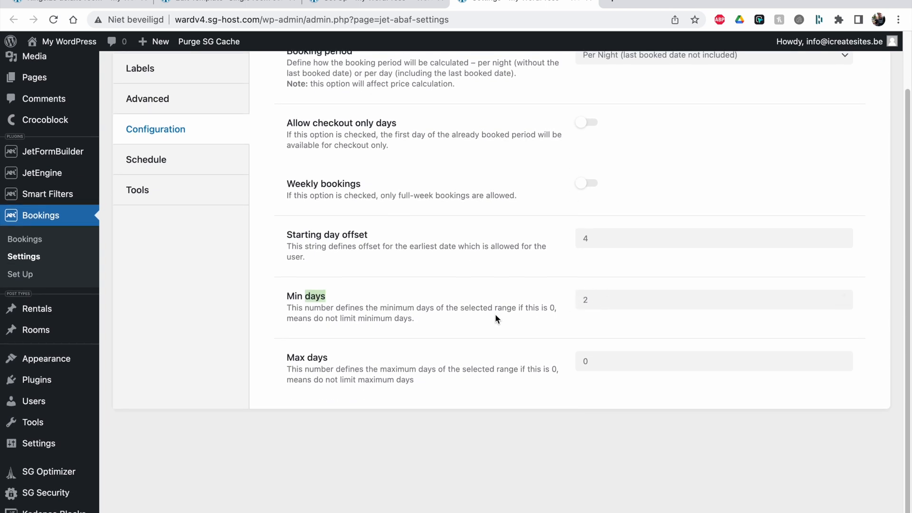
Set the minimum number of days for a booking to 1.
{"action": "left_click", "coordinate": [588, 300]}
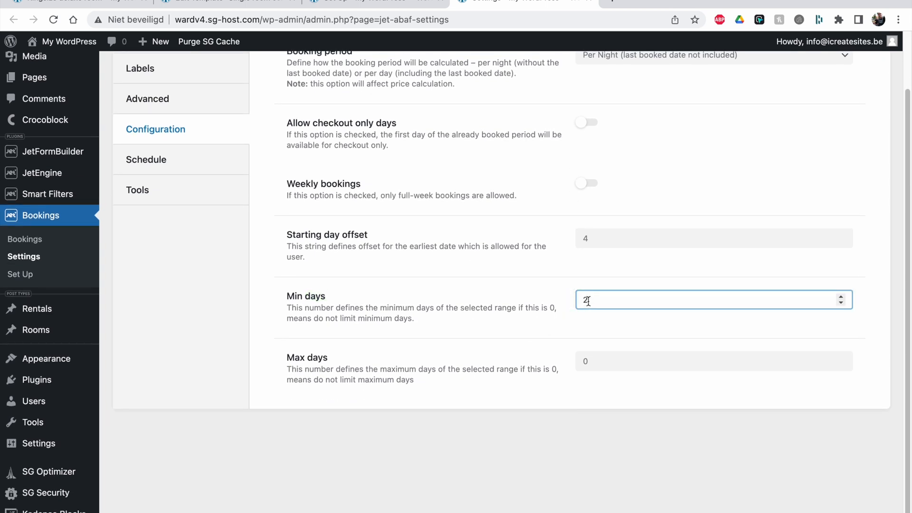
{"action": "left_click", "coordinate": [841, 303]}
{"action": "left_click", "coordinate": [741, 330]}
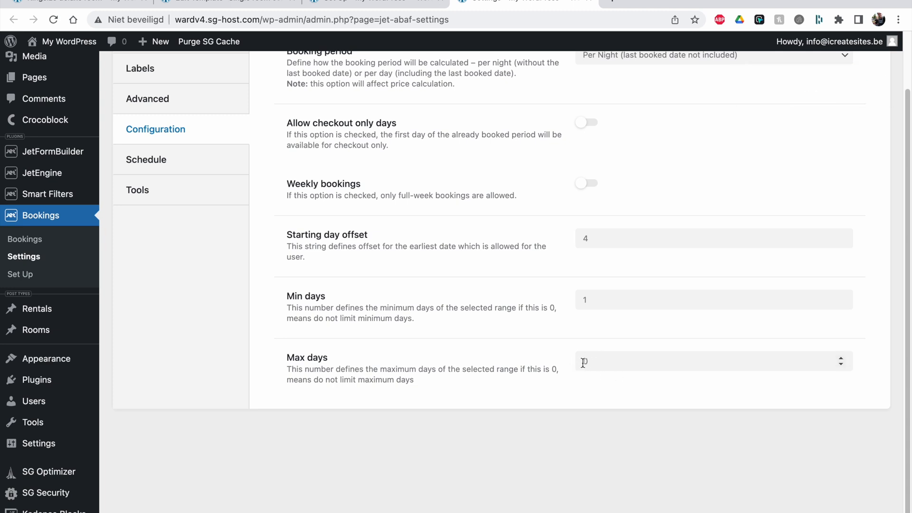
Disable Monday for booking in the schedule settings and turn that restriction back off.
{"action": "scroll", "coordinate": [583, 361], "scroll_direction": "up", "scroll_amount": 3}
{"action": "left_click", "coordinate": [169, 223]}
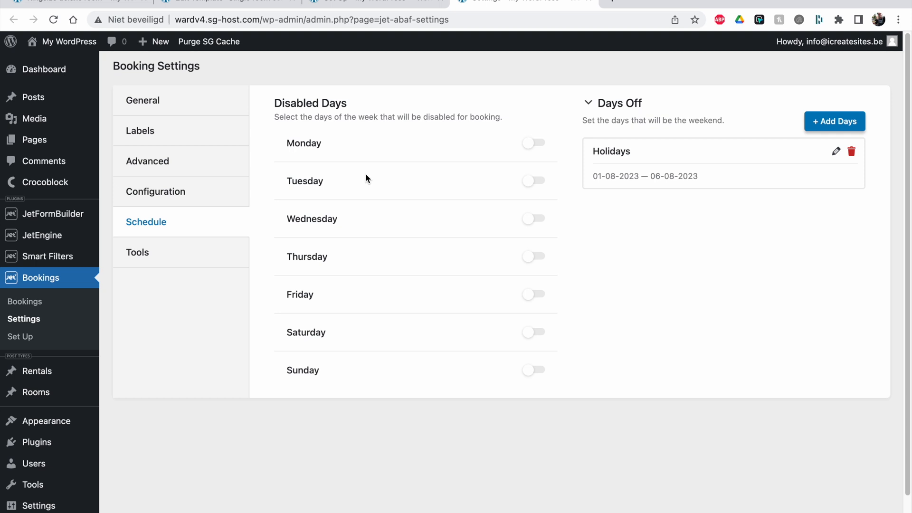
{"action": "left_click", "coordinate": [538, 142]}
{"action": "left_click", "coordinate": [534, 143]}
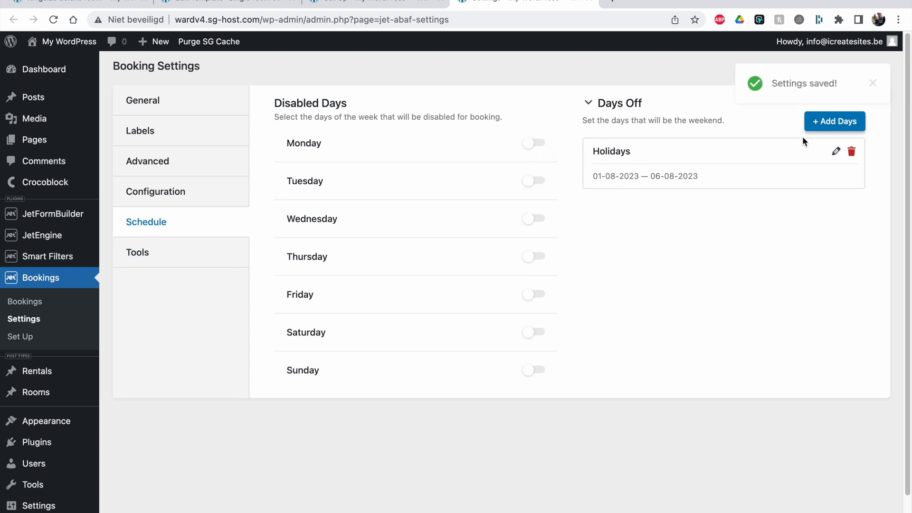
Open the Holidays days-off entry to review its label and dates, and save it.
{"action": "left_click", "coordinate": [834, 150]}
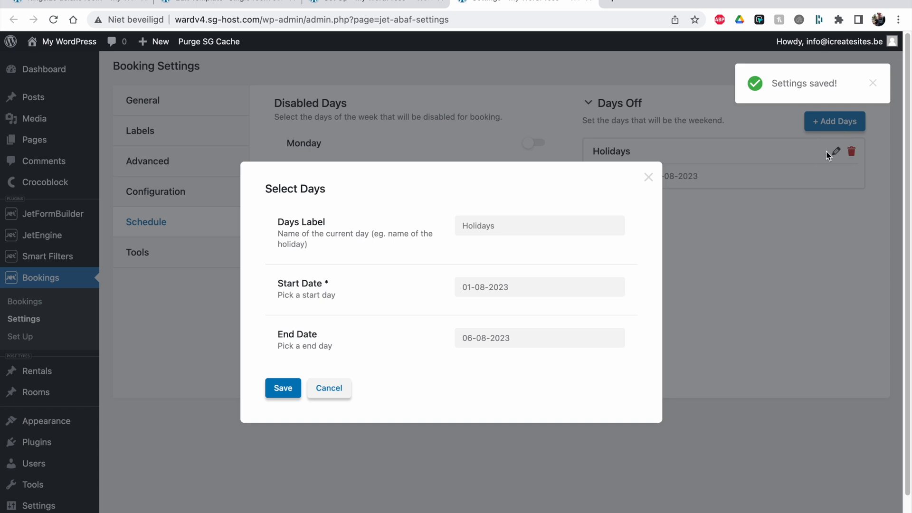
{"action": "left_click", "coordinate": [520, 234]}
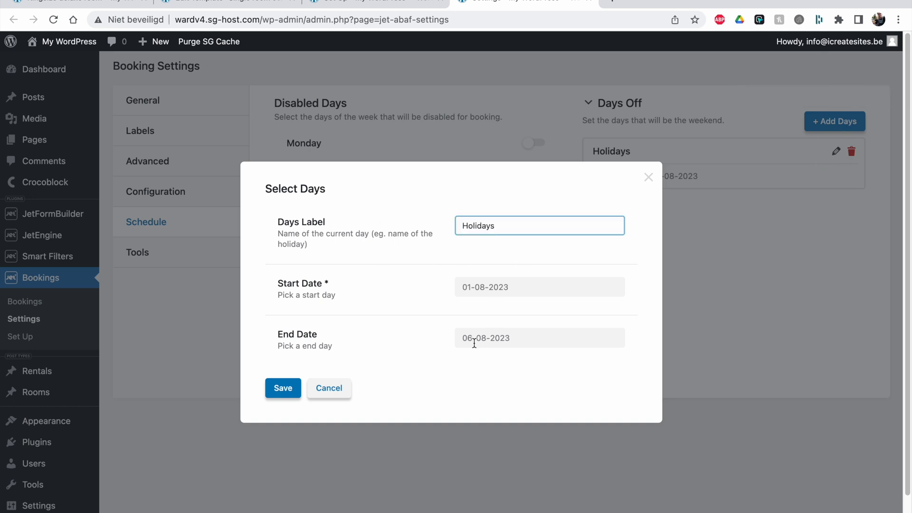
{"action": "left_click", "coordinate": [288, 399]}
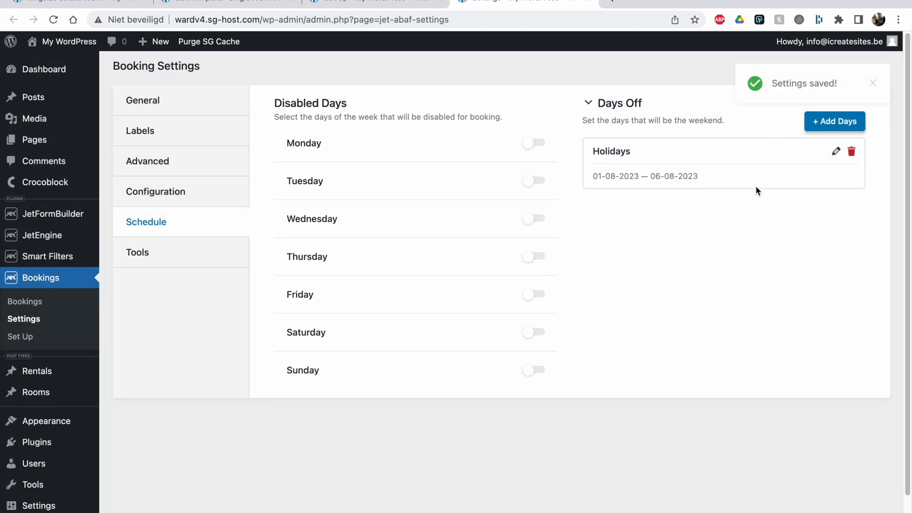
{"action": "left_click", "coordinate": [594, 106]}
{"action": "left_click", "coordinate": [597, 106]}
{"action": "left_click", "coordinate": [833, 121]}
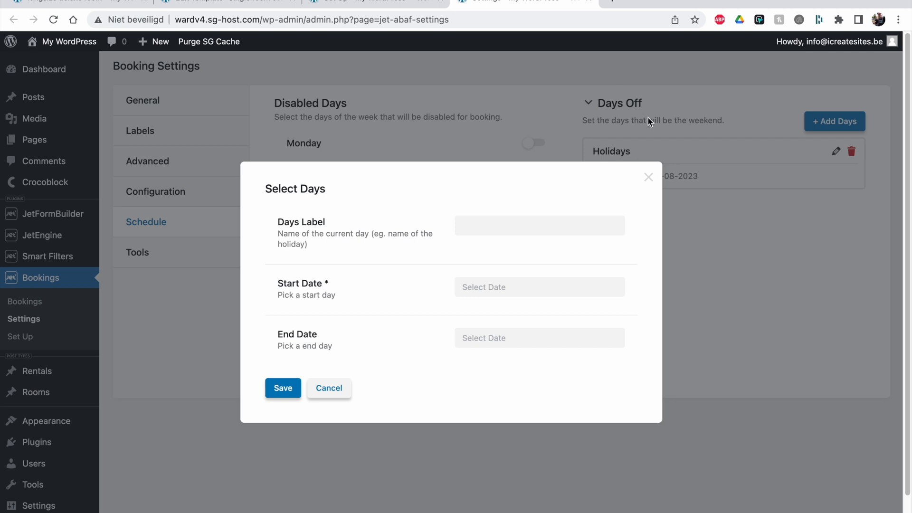
{"action": "left_click", "coordinate": [648, 178]}
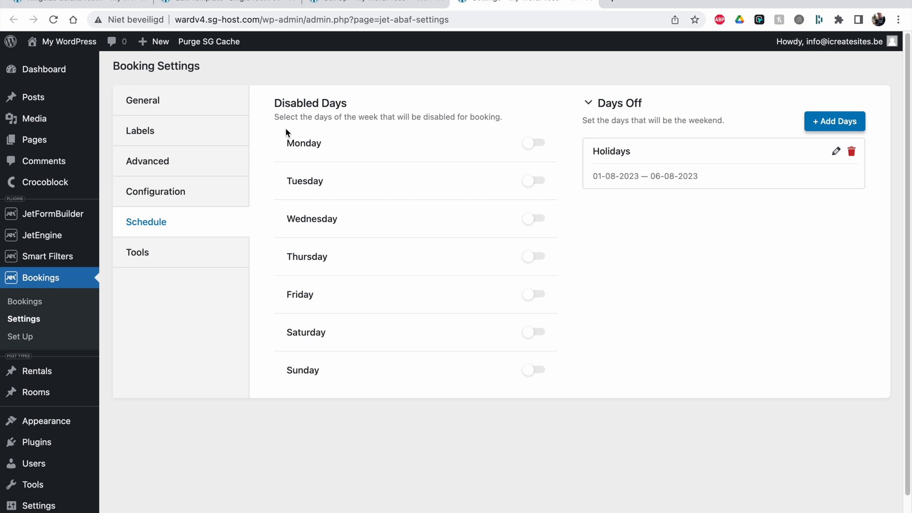
Review the general booking settings and create a new Rooms post titled "Kingsize deluxe room".
{"action": "left_click", "coordinate": [226, 100]}
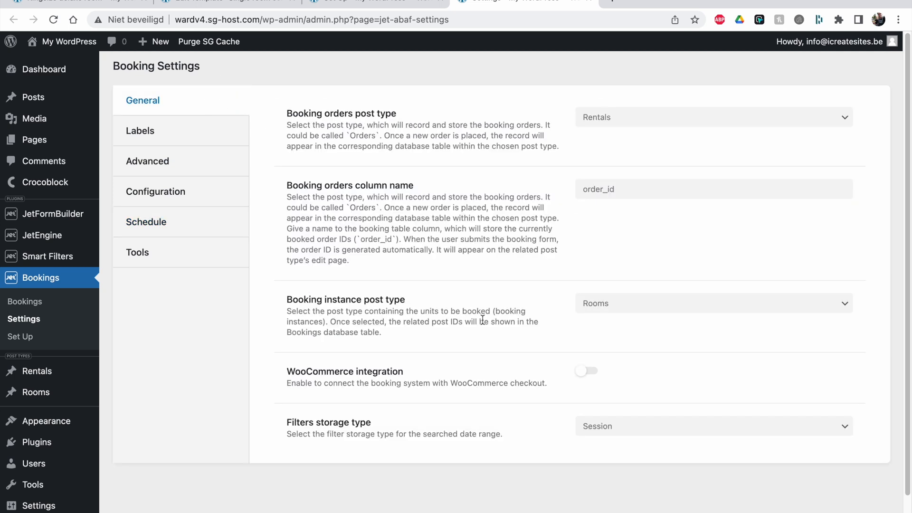
{"action": "scroll", "coordinate": [482, 320], "scroll_direction": "down", "scroll_amount": 1}
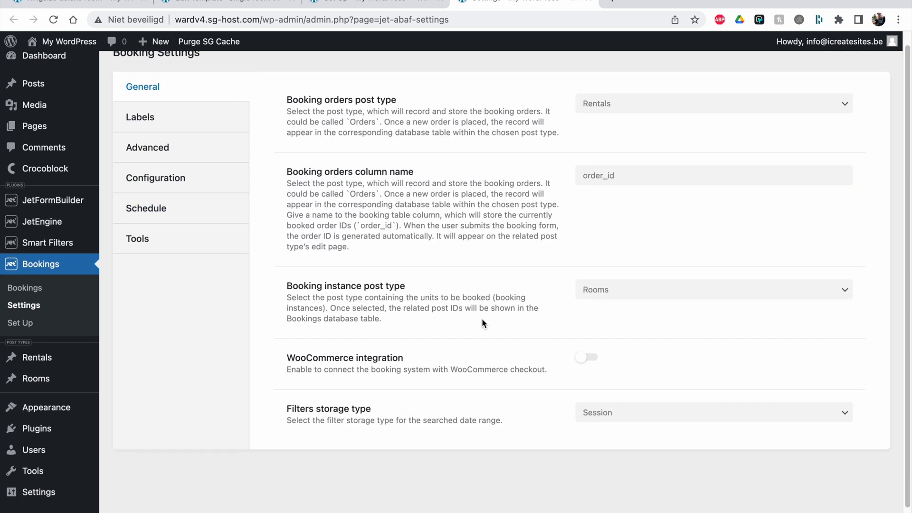
{"action": "left_click", "coordinate": [29, 379]}
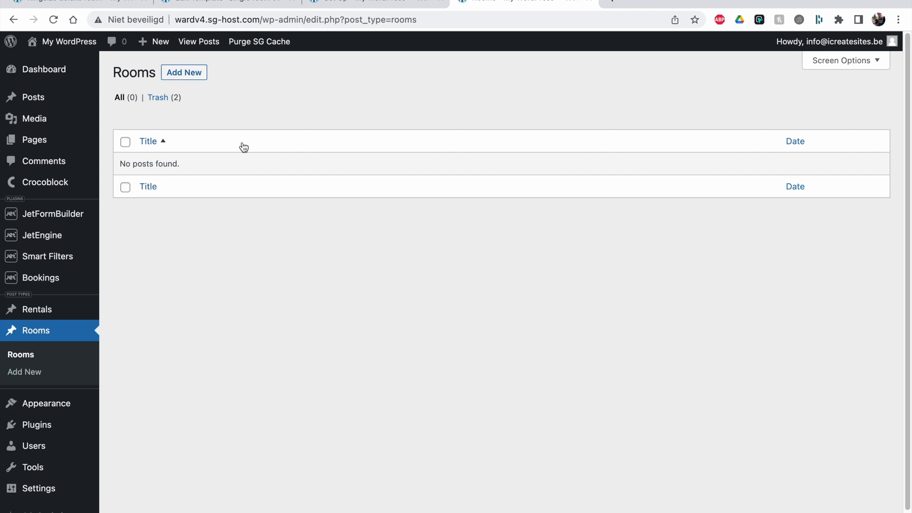
{"action": "left_click", "coordinate": [190, 73]}
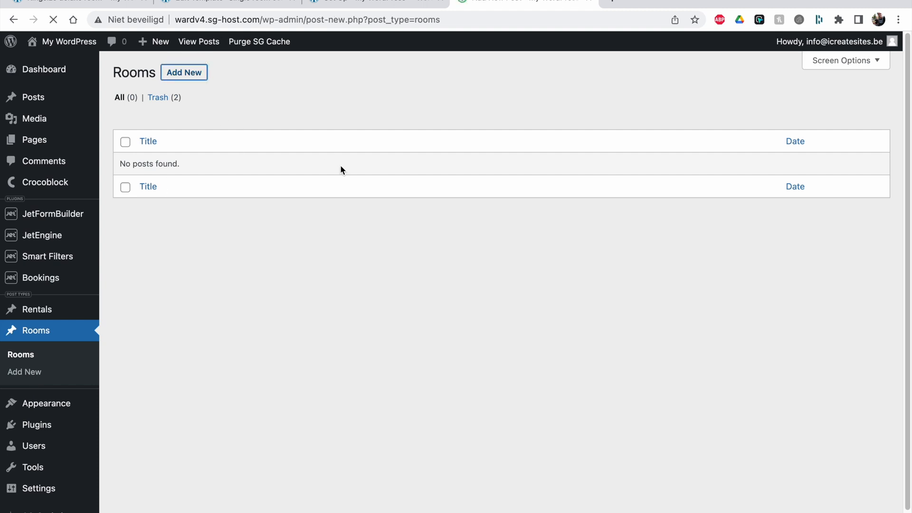
{"action": "type", "text": "Ki"}
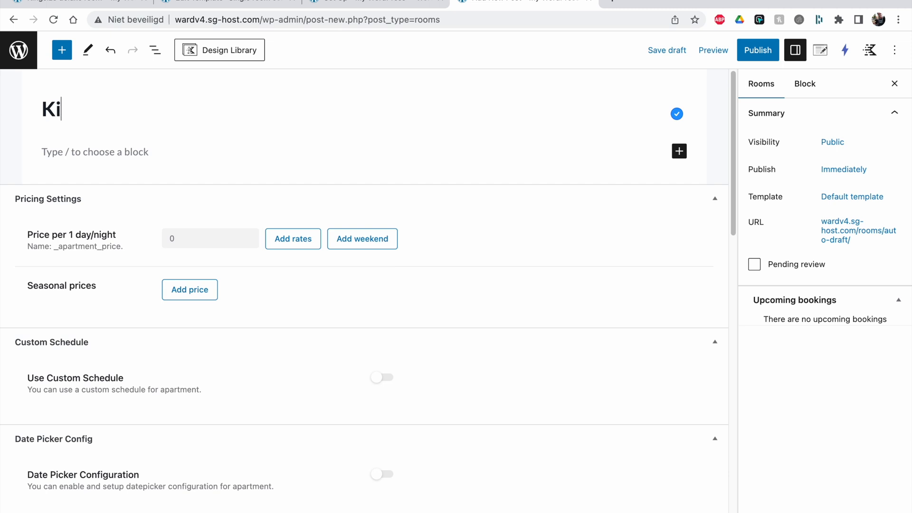
{"action": "type", "text": "ngsize d"}
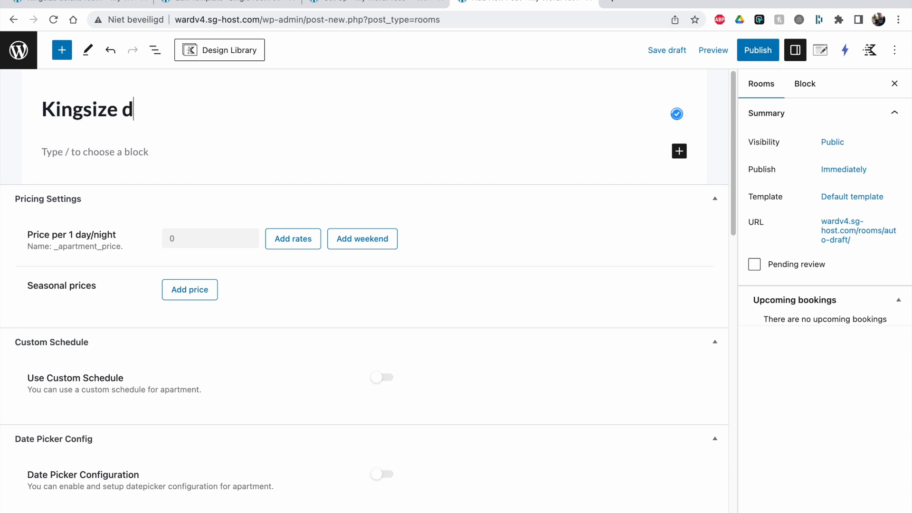
{"action": "type", "text": "eluxe room"}
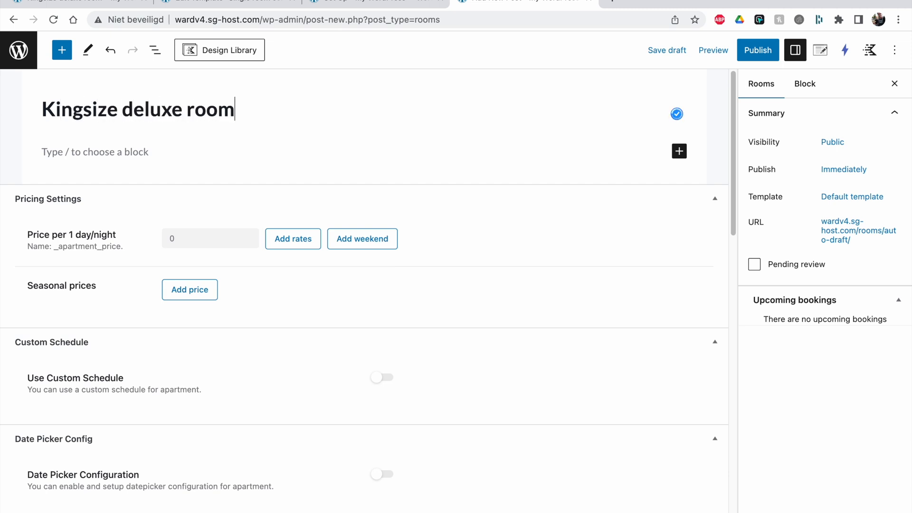
Examine the room's pricing, custom schedule, date picker, units manager, settings, amenities and description sections.
{"action": "mouse_move", "coordinate": [12, 202]}
{"action": "left_mouse_down"}
{"action": "mouse_move", "coordinate": [89, 199]}
{"action": "mouse_move", "coordinate": [10, 199]}
{"action": "mouse_move", "coordinate": [19, 199]}
{"action": "left_mouse_up"}
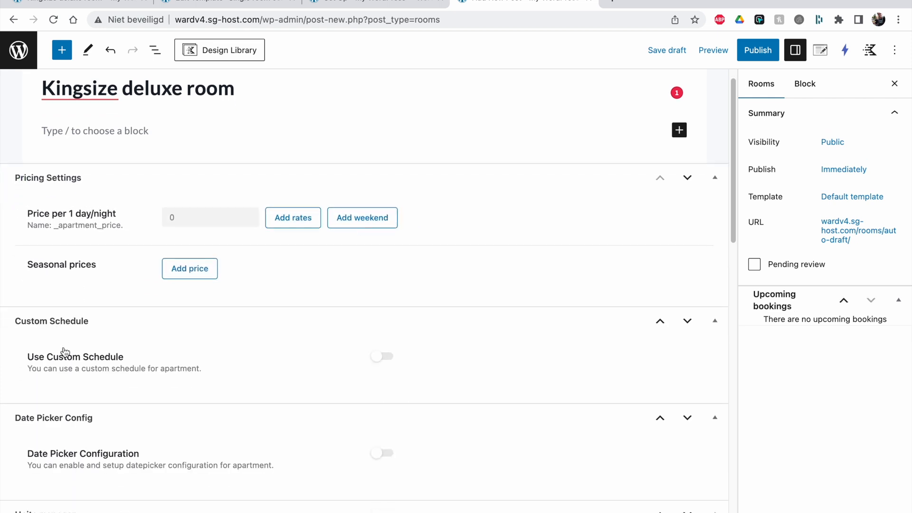
{"action": "scroll", "coordinate": [61, 351], "scroll_direction": "down", "scroll_amount": 3}
{"action": "scroll", "coordinate": [51, 169], "scroll_direction": "up", "scroll_amount": 3}
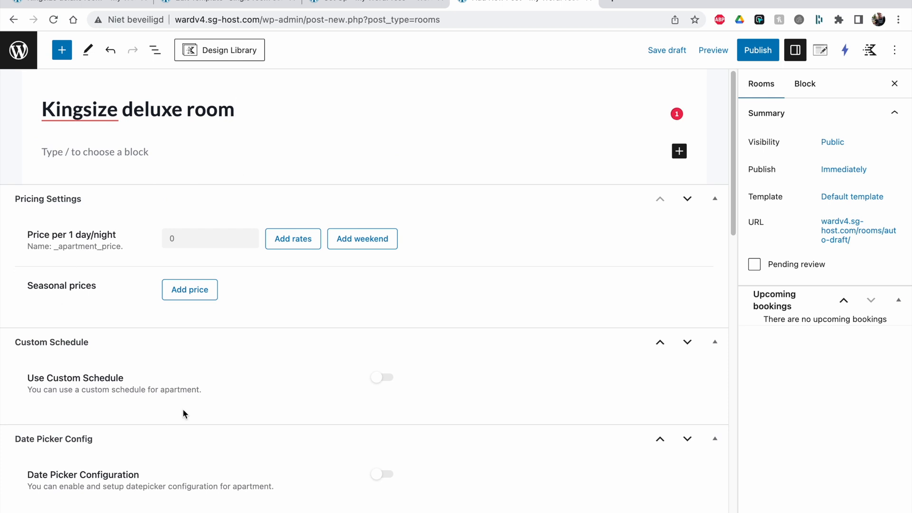
{"action": "scroll", "coordinate": [182, 406], "scroll_direction": "down", "scroll_amount": 4}
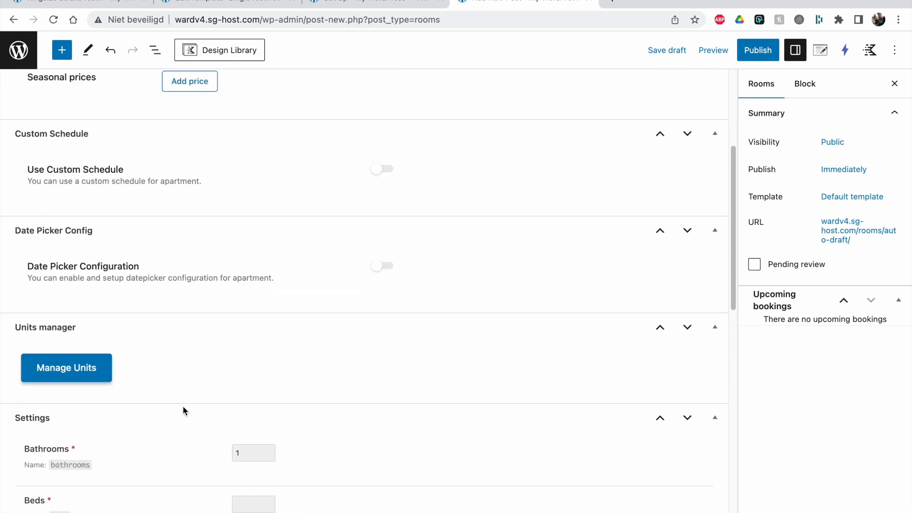
{"action": "scroll", "coordinate": [183, 410], "scroll_direction": "down", "scroll_amount": 4}
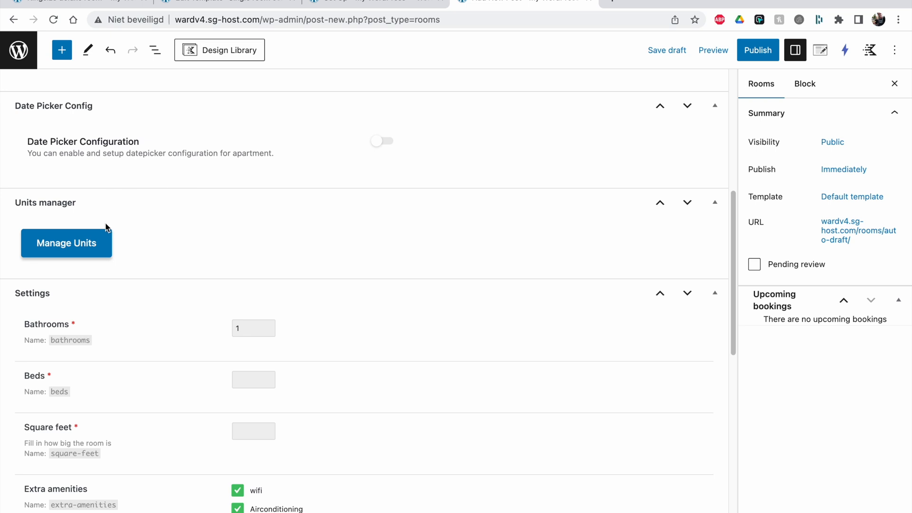
{"action": "scroll", "coordinate": [146, 395], "scroll_direction": "down", "scroll_amount": 3}
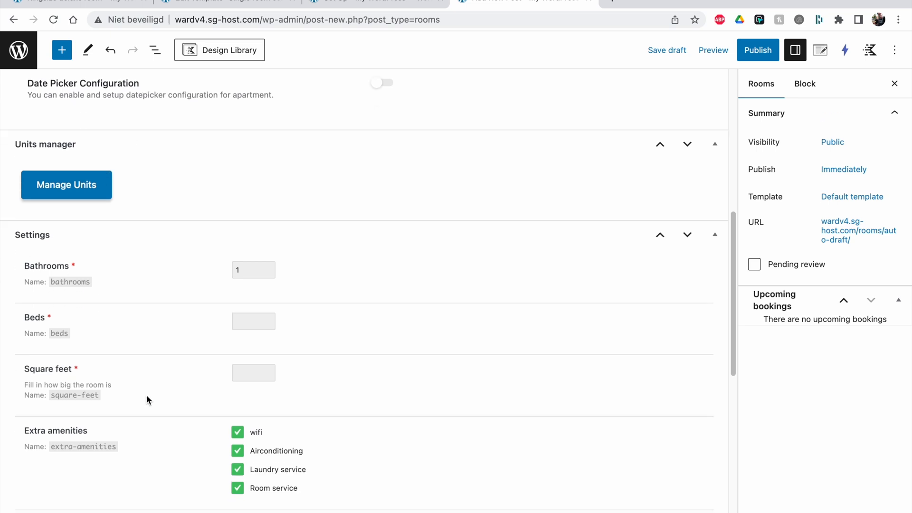
{"action": "scroll", "coordinate": [170, 351], "scroll_direction": "down", "scroll_amount": 3}
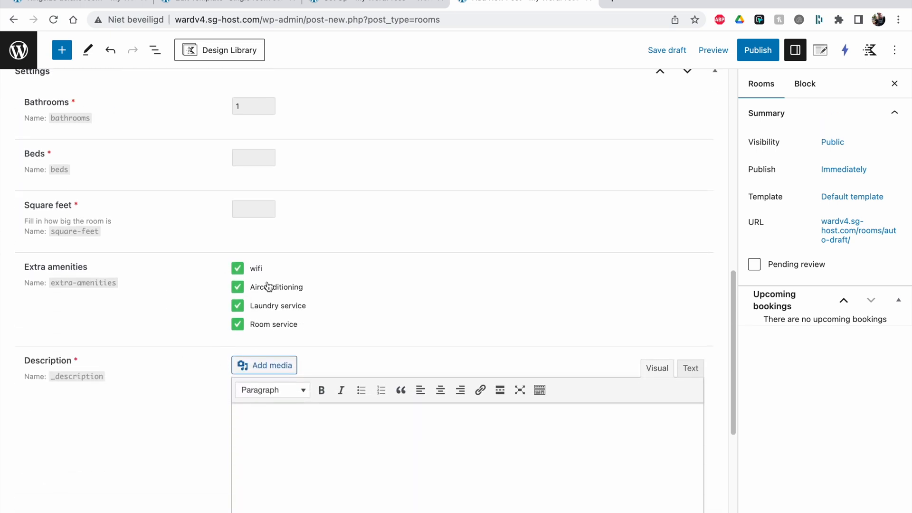
{"action": "scroll", "coordinate": [243, 359], "scroll_direction": "up", "scroll_amount": 1}
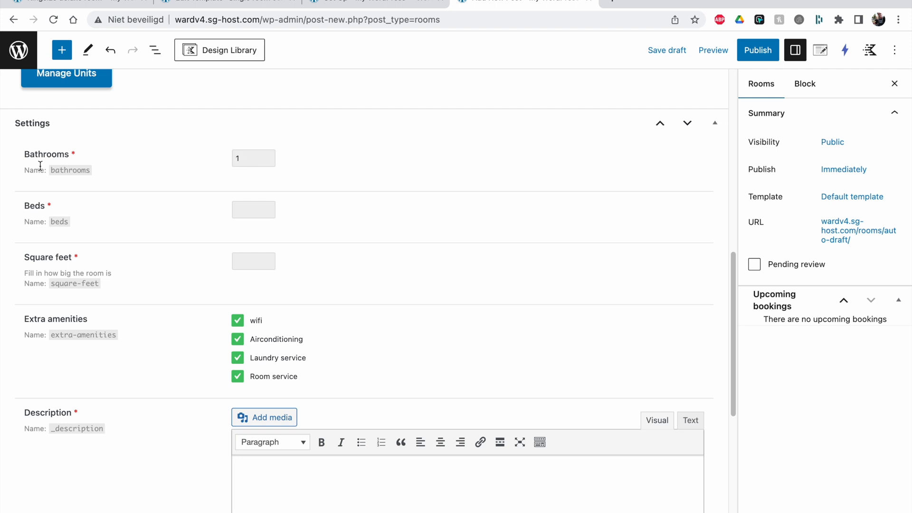
{"action": "scroll", "coordinate": [161, 214], "scroll_direction": "down", "scroll_amount": 1}
{"action": "scroll", "coordinate": [196, 205], "scroll_direction": "down", "scroll_amount": 6}
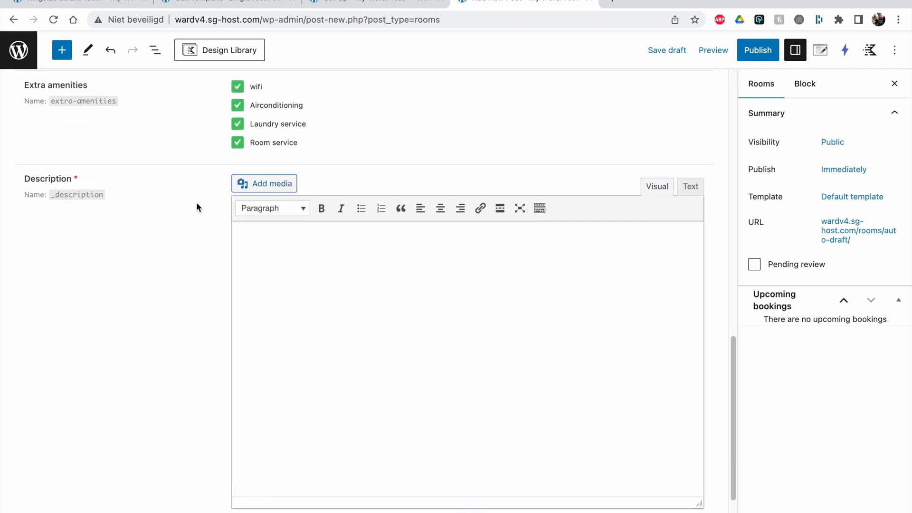
{"action": "scroll", "coordinate": [198, 209], "scroll_direction": "up", "scroll_amount": 8}
{"action": "scroll", "coordinate": [192, 258], "scroll_direction": "up", "scroll_amount": 8}
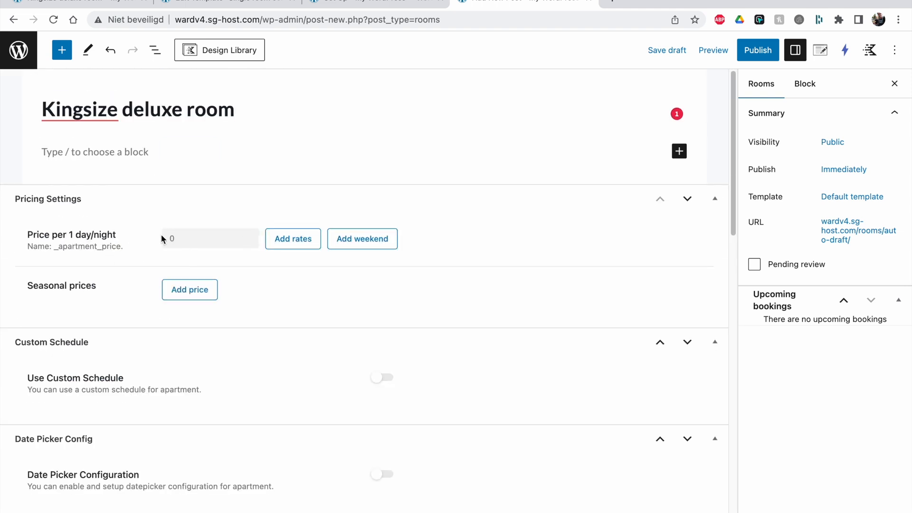
Set the room's price per 1 day/night to 70.
{"action": "left_click", "coordinate": [171, 237]}
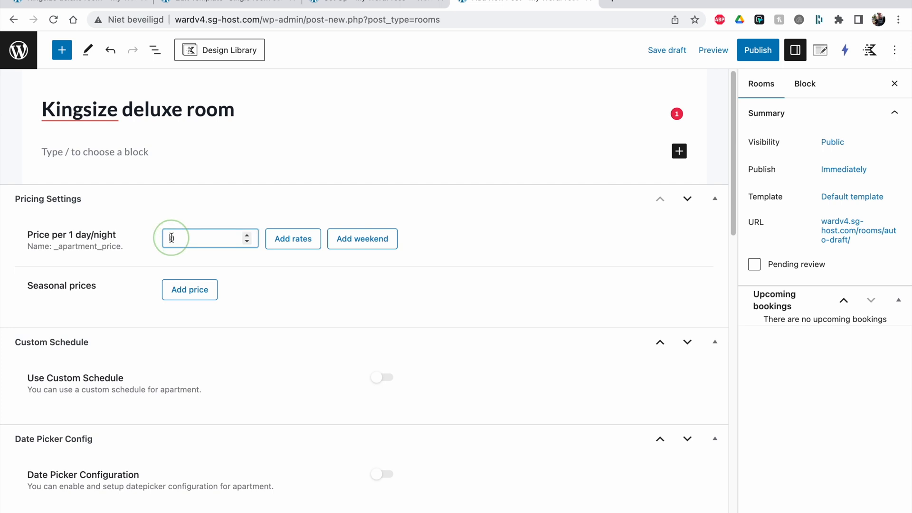
{"action": "type", "text": "70"}
{"action": "key", "text": "Return"}
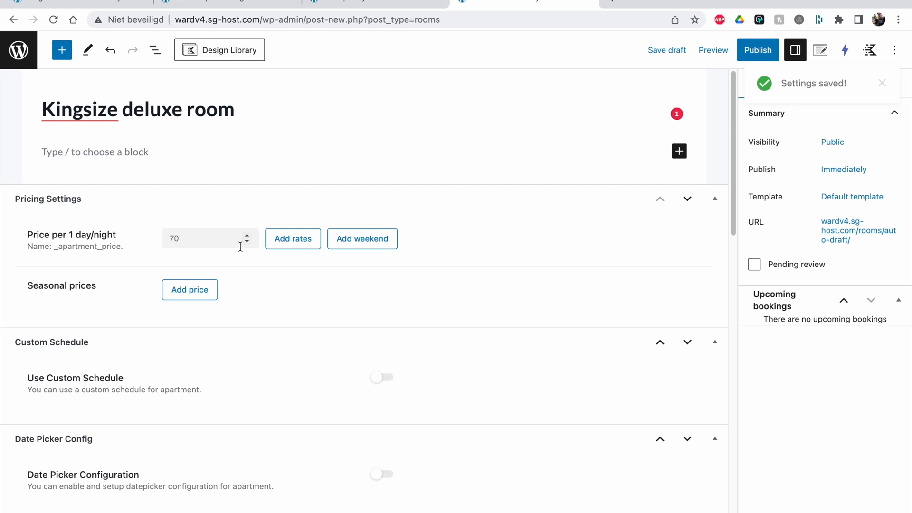
Enable weekend pricing for Saturday and Sunday, enter a price for each of those days, and save it.
{"action": "left_click", "coordinate": [342, 239]}
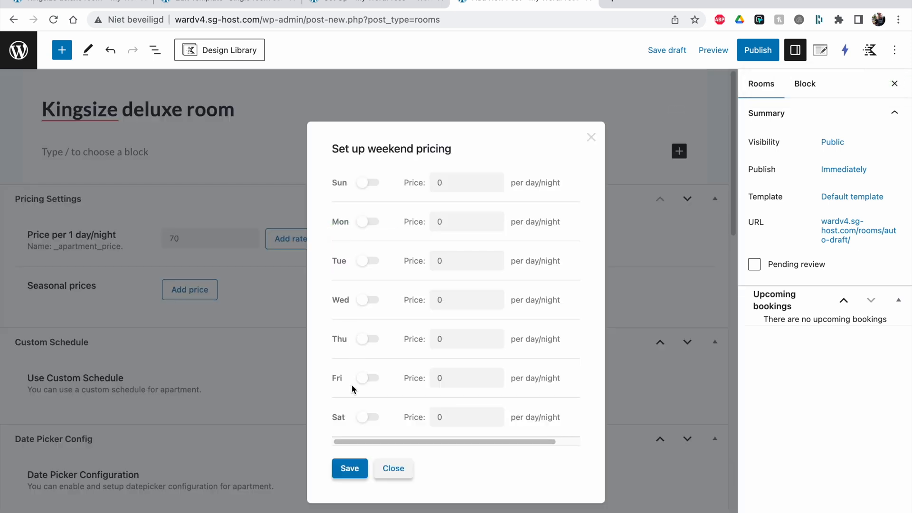
{"action": "left_click", "coordinate": [364, 418]}
{"action": "left_click", "coordinate": [364, 181]}
{"action": "left_click", "coordinate": [431, 184]}
{"action": "type", "text": "9"}
{"action": "left_click", "coordinate": [438, 420]}
{"action": "type", "text": "9"}
{"action": "left_click", "coordinate": [359, 470]}
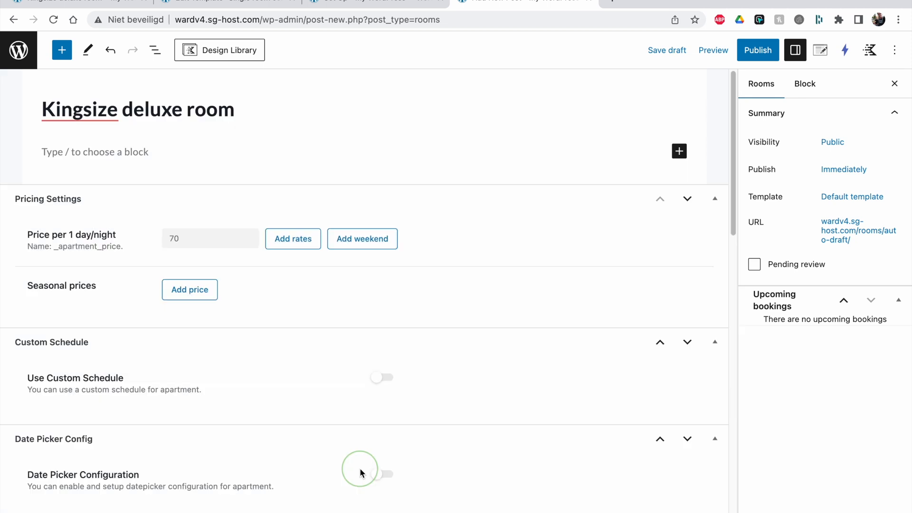
Add an advanced pricing rate starting from 10 days/nights, delete it again, and close the rates without saving.
{"action": "left_click", "coordinate": [299, 239]}
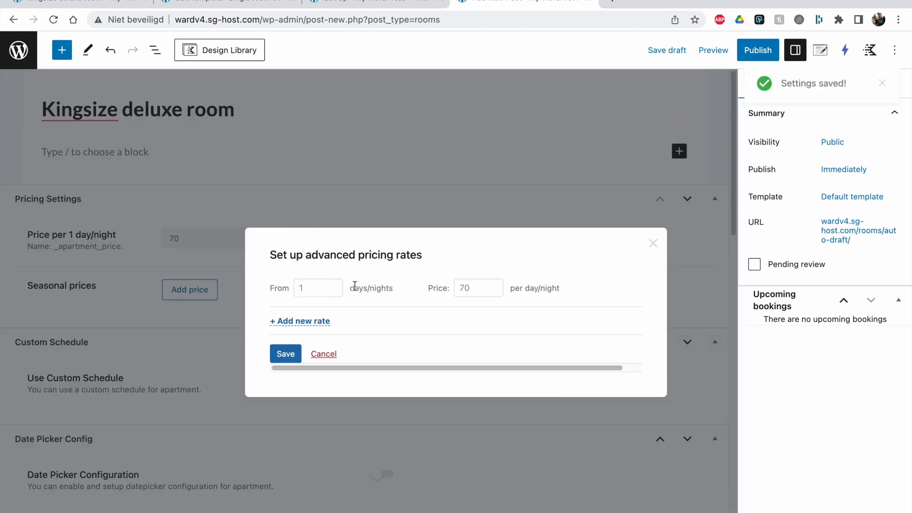
{"action": "left_click", "coordinate": [301, 321]}
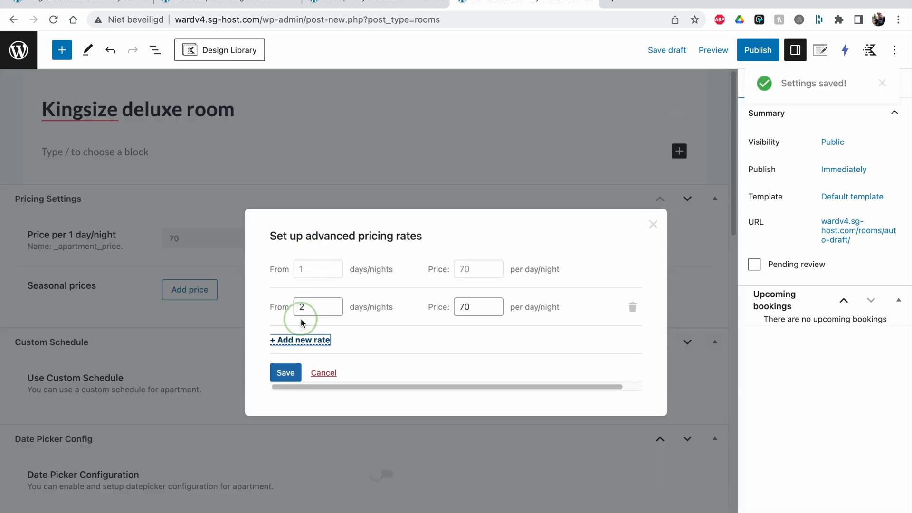
{"action": "left_click", "coordinate": [275, 306]}
{"action": "key", "text": "BackSpace"}
{"action": "type", "text": "10"}
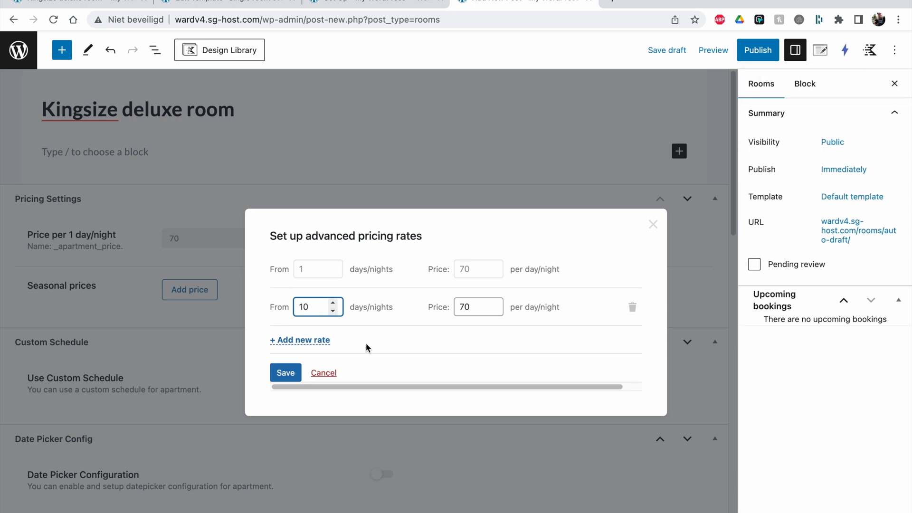
{"action": "left_click", "coordinate": [388, 339]}
{"action": "left_click", "coordinate": [465, 308]}
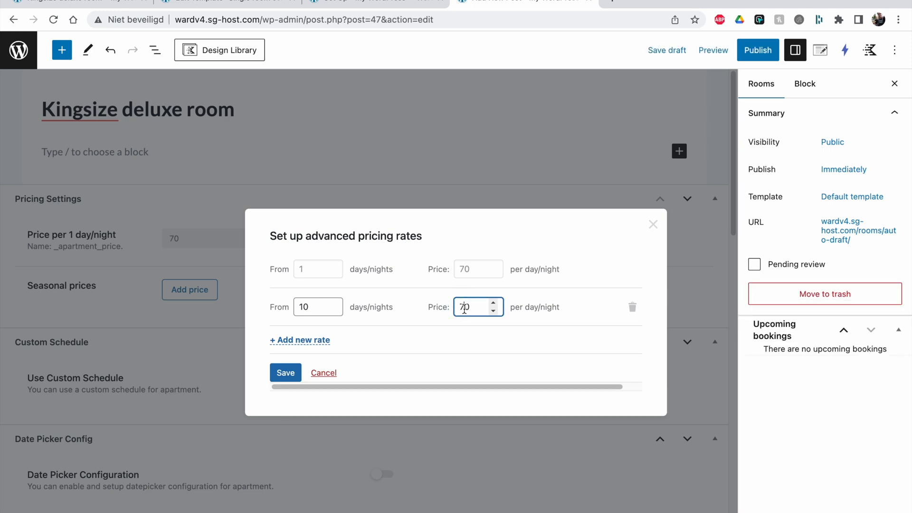
{"action": "left_click", "coordinate": [632, 307]}
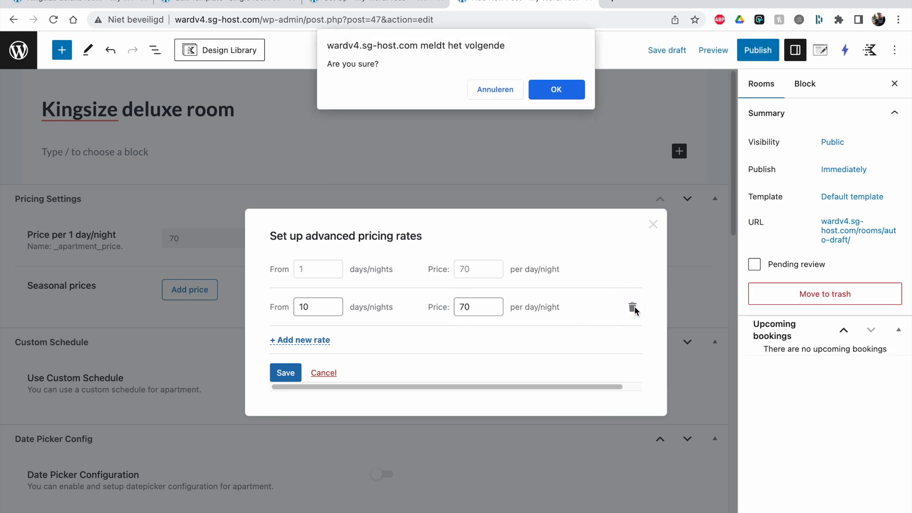
{"action": "left_click", "coordinate": [555, 90]}
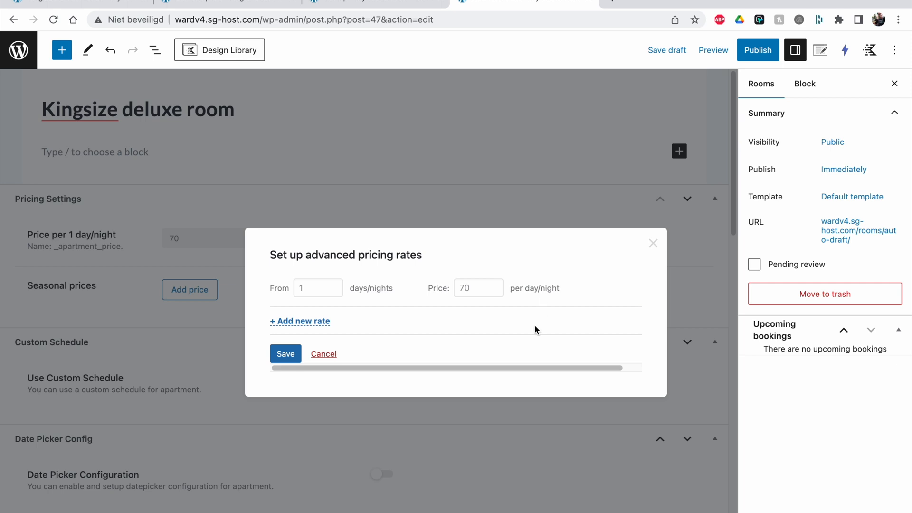
{"action": "left_click", "coordinate": [653, 243]}
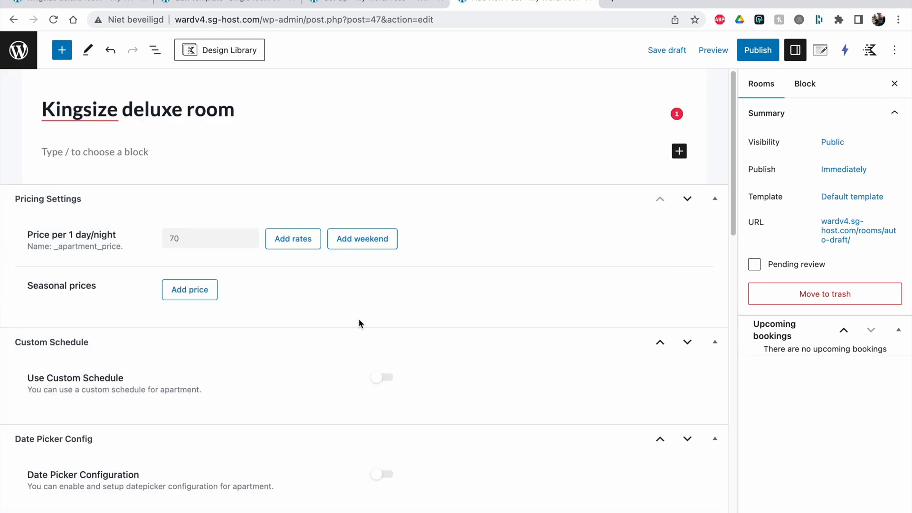
Add a seasonal price titled "Summer prices" with a price per 1 day/night of 90.
{"action": "left_click_drag", "start_coordinate": [27, 284], "coordinate": [92, 285]}
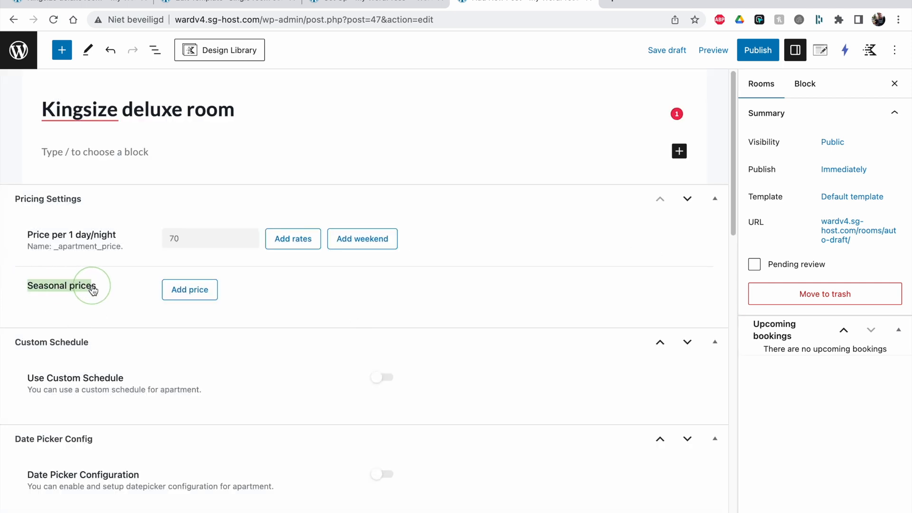
{"action": "left_click", "coordinate": [200, 290]}
{"action": "scroll", "coordinate": [237, 304], "scroll_direction": "down", "scroll_amount": 1}
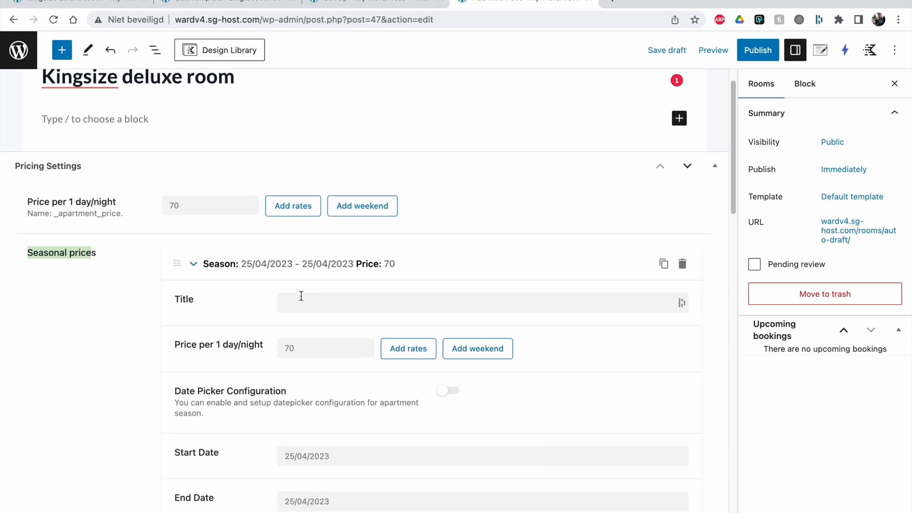
{"action": "left_click", "coordinate": [326, 300]}
{"action": "type", "text": "s"}
{"action": "key", "text": "BackSpace"}
{"action": "type", "text": "Summer prices"}
{"action": "left_click", "coordinate": [325, 354]}
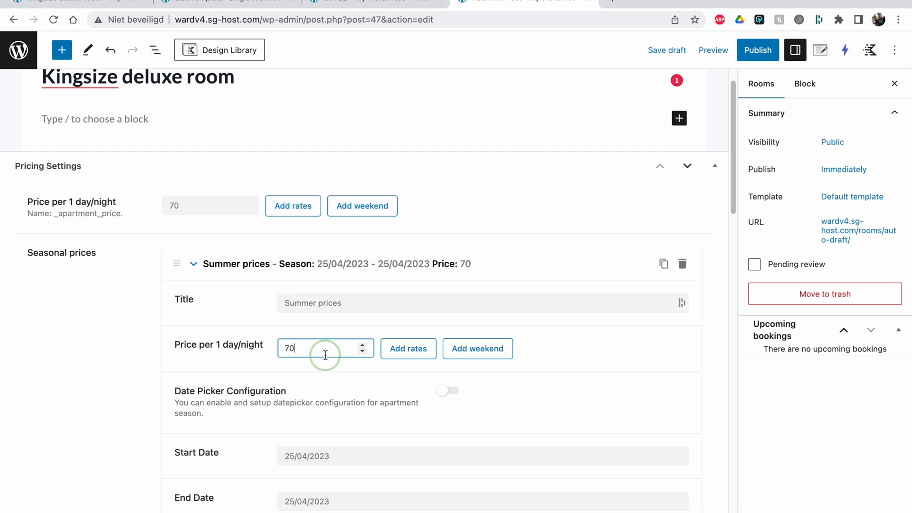
{"action": "left_click", "coordinate": [289, 350]}
{"action": "key", "text": "BackSpace"}
{"action": "type", "text": "9"}
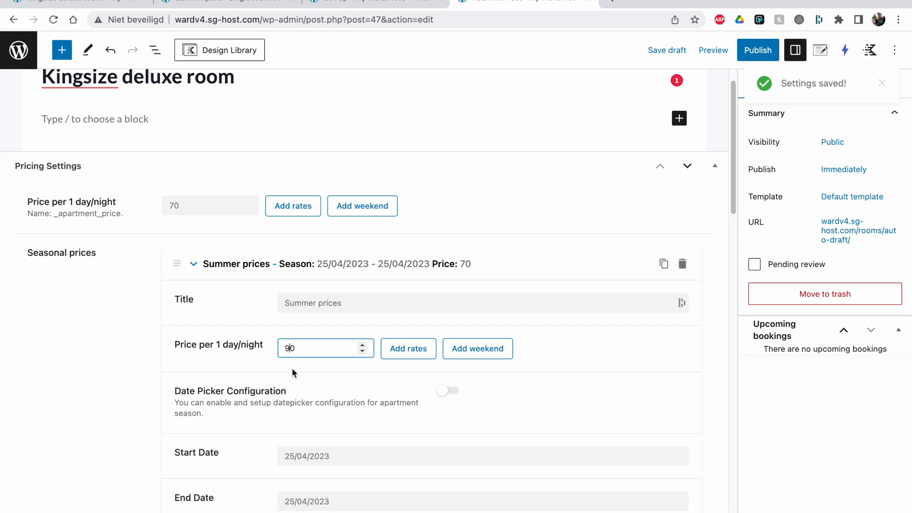
Set the end date of the Summer prices season to 31/08/2023 and collapse its entry.
{"action": "left_click", "coordinate": [267, 388]}
{"action": "scroll", "coordinate": [288, 416], "scroll_direction": "down", "scroll_amount": 3}
{"action": "left_click", "coordinate": [300, 389]}
{"action": "left_click", "coordinate": [450, 410]}
{"action": "left_click", "coordinate": [450, 410]}
{"action": "left_click", "coordinate": [449, 410]}
{"action": "left_click", "coordinate": [450, 409]}
{"action": "scroll", "coordinate": [448, 413], "scroll_direction": "down", "scroll_amount": 3}
{"action": "left_click", "coordinate": [397, 485]}
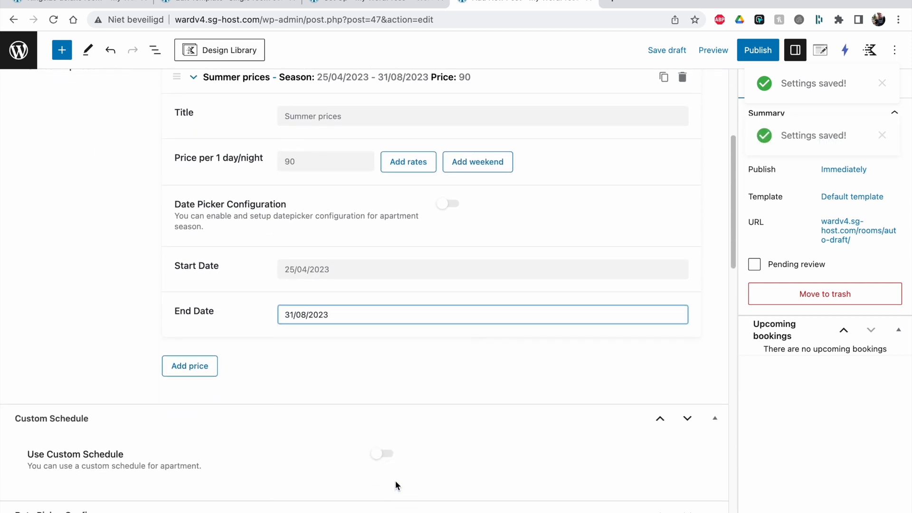
{"action": "left_click", "coordinate": [250, 358]}
{"action": "scroll", "coordinate": [250, 358], "scroll_direction": "up", "scroll_amount": 5}
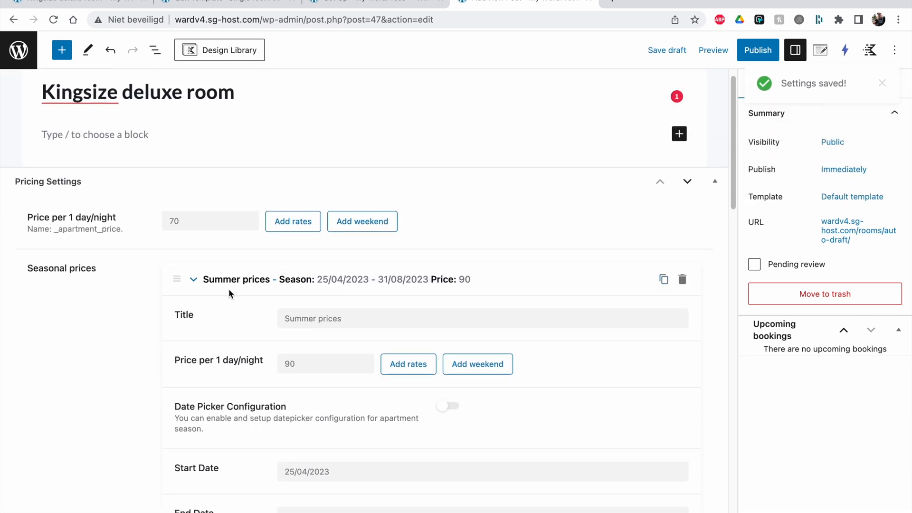
{"action": "left_click", "coordinate": [194, 279]}
Enable the custom schedule for the room to show its disabled days and days off options.
{"action": "scroll", "coordinate": [196, 277], "scroll_direction": "down", "scroll_amount": 2}
{"action": "scroll", "coordinate": [200, 275], "scroll_direction": "down", "scroll_amount": 2}
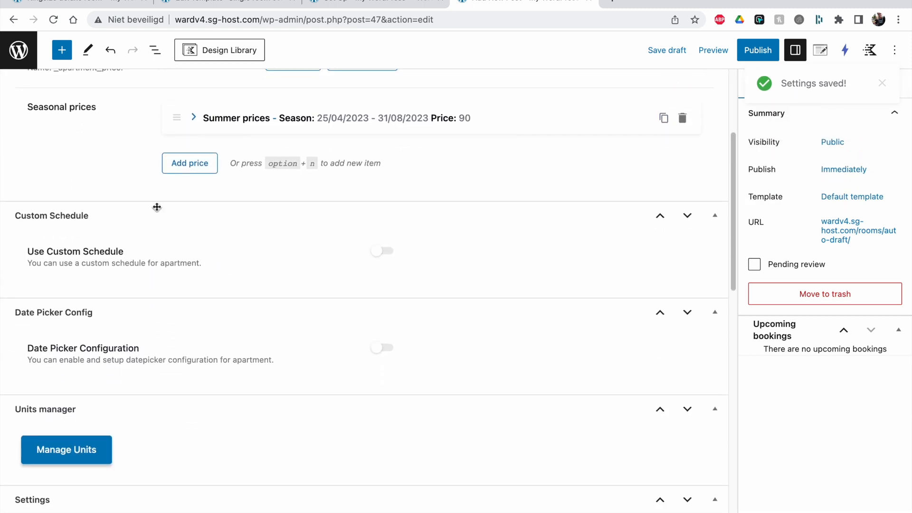
{"action": "left_click", "coordinate": [380, 250]}
{"action": "scroll", "coordinate": [326, 325], "scroll_direction": "down", "scroll_amount": 3}
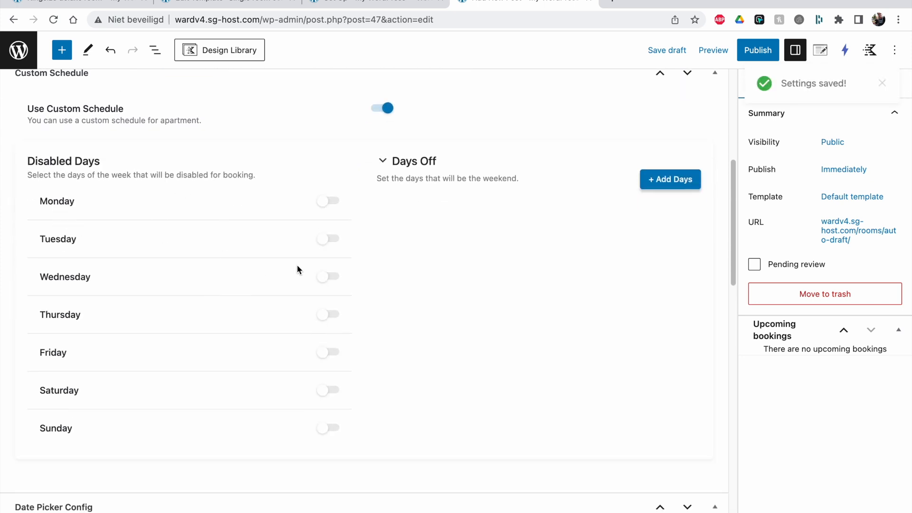
Mark Monday, Tuesday and Wednesday as disabled days in the custom schedule, and clear all three again.
{"action": "scroll", "coordinate": [266, 166], "scroll_direction": "up", "scroll_amount": 6}
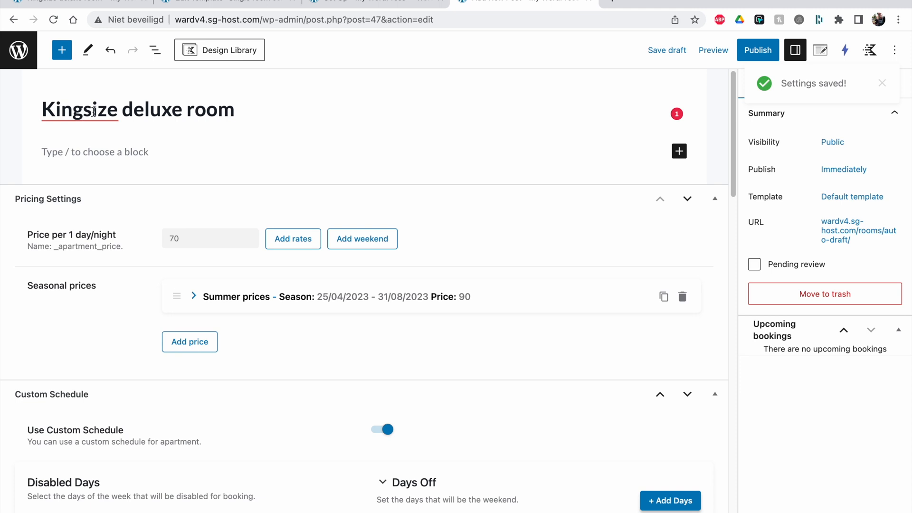
{"action": "scroll", "coordinate": [299, 313], "scroll_direction": "down", "scroll_amount": 11}
{"action": "scroll", "coordinate": [285, 401], "scroll_direction": "up", "scroll_amount": 5}
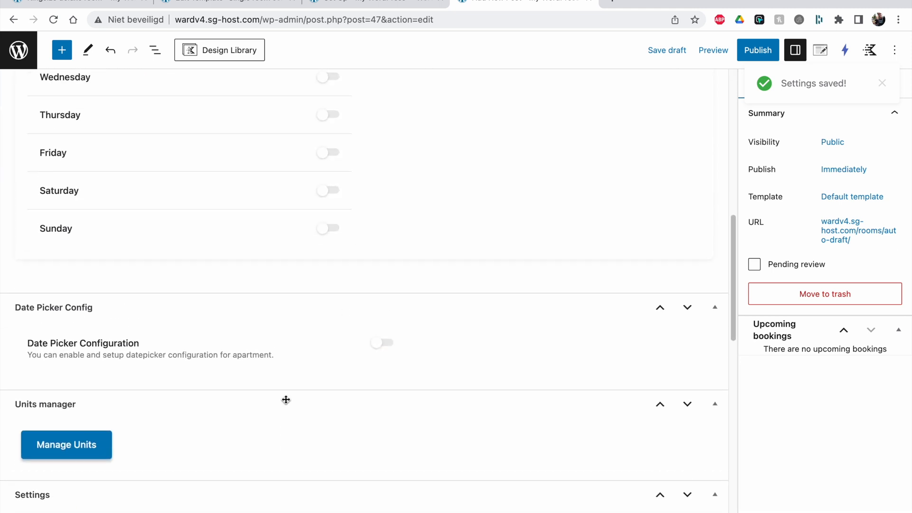
{"action": "left_click", "coordinate": [325, 154]}
{"action": "left_click", "coordinate": [332, 192]}
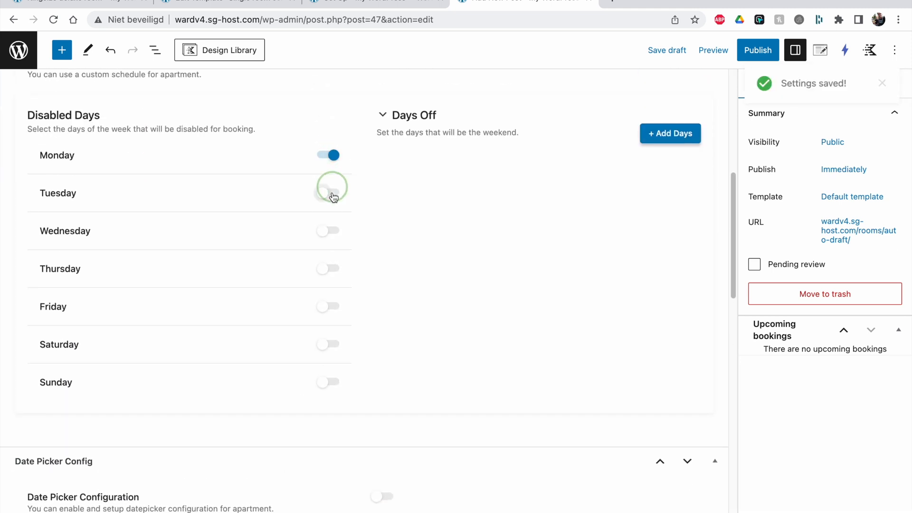
{"action": "left_click", "coordinate": [333, 231]}
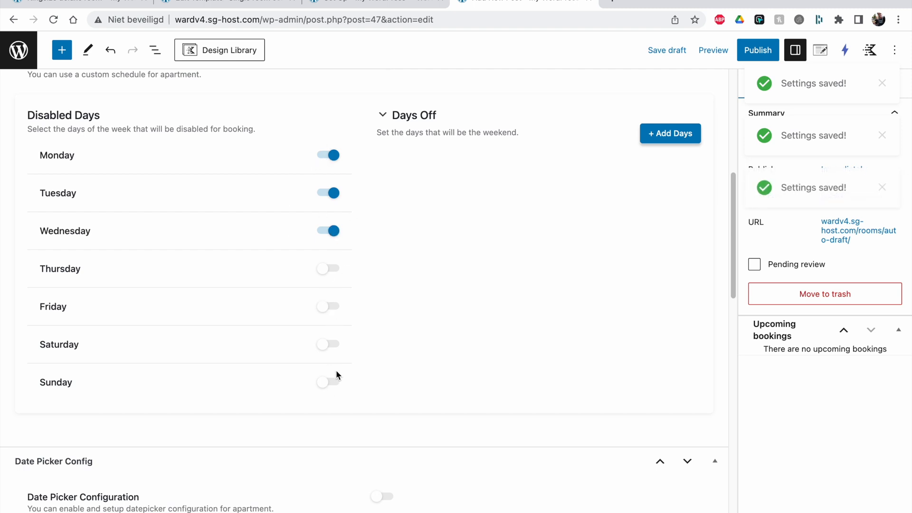
{"action": "left_click", "coordinate": [322, 236]}
{"action": "left_click", "coordinate": [327, 193]}
{"action": "left_click", "coordinate": [328, 162]}
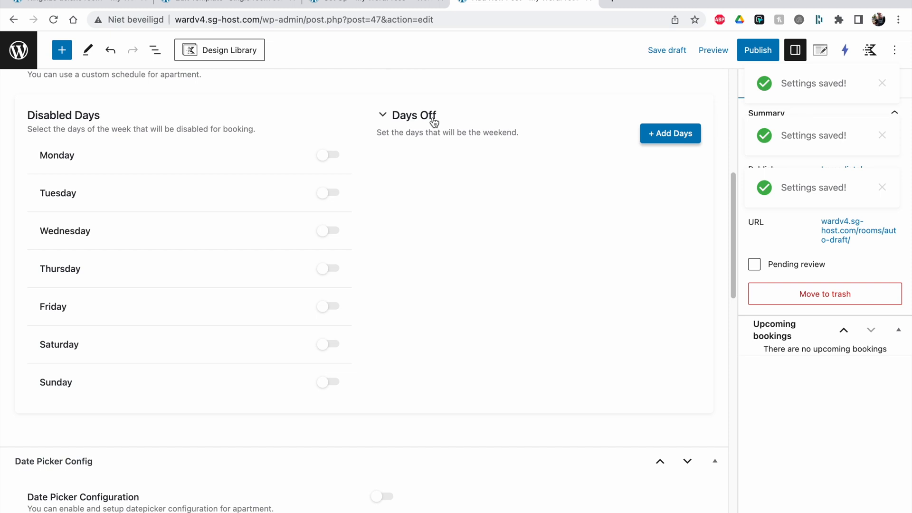
Enable the room's date picker configuration, look over its weekly booking, offset and min/max day options, and disable it again.
{"action": "scroll", "coordinate": [430, 121], "scroll_direction": "down", "scroll_amount": 5}
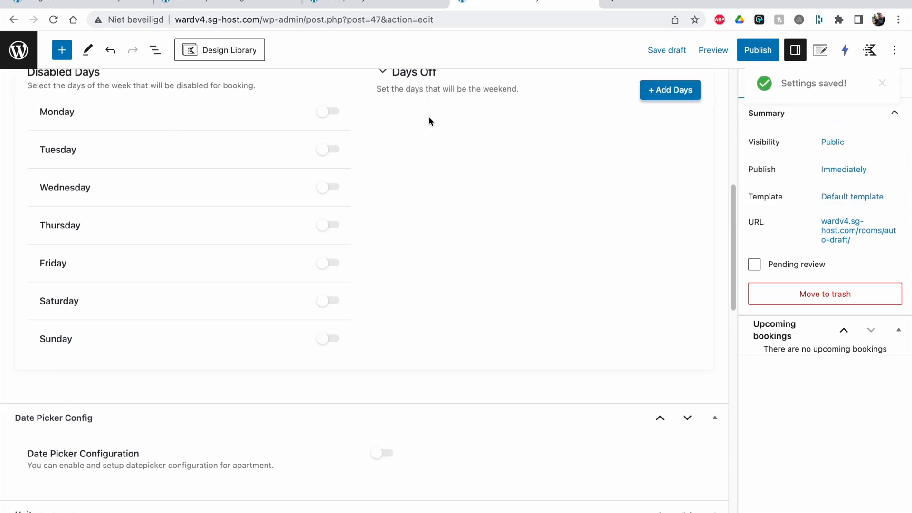
{"action": "scroll", "coordinate": [192, 280], "scroll_direction": "down", "scroll_amount": 1}
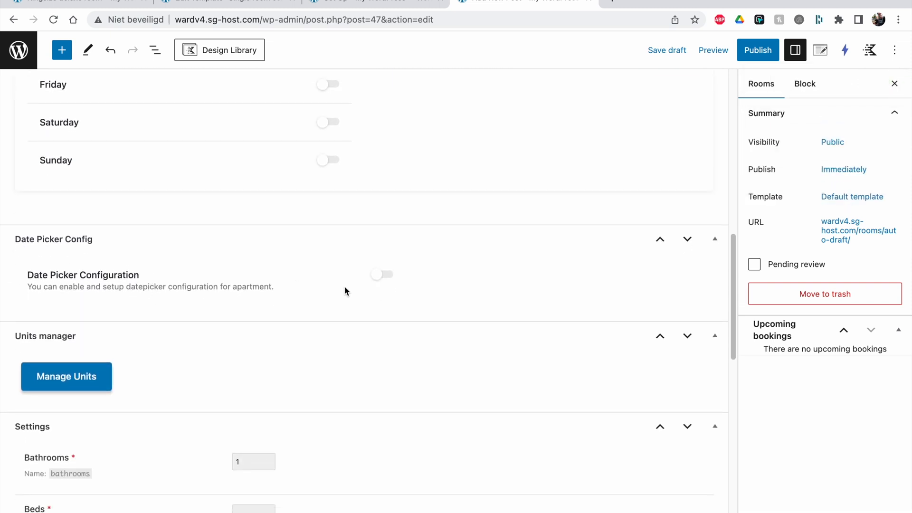
{"action": "left_click", "coordinate": [391, 281]}
{"action": "scroll", "coordinate": [390, 280], "scroll_direction": "down", "scroll_amount": 2}
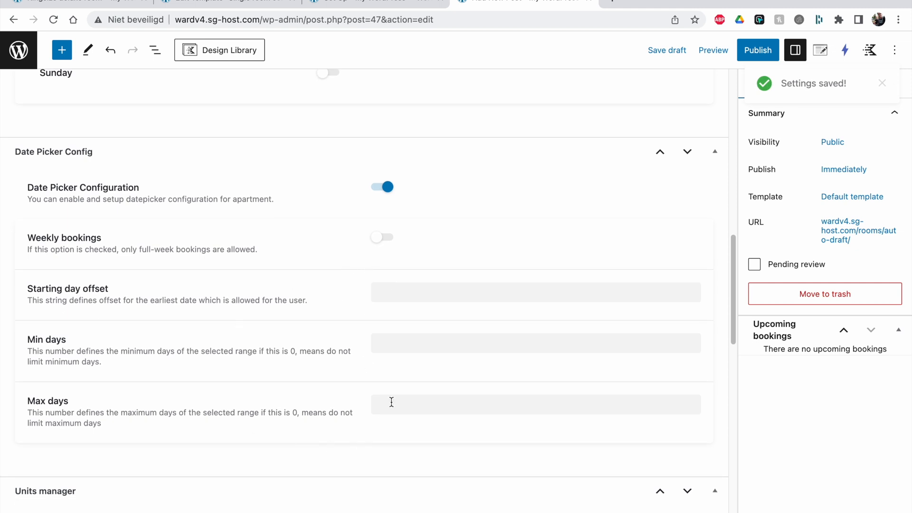
{"action": "left_click", "coordinate": [380, 348]}
{"action": "left_click", "coordinate": [342, 350]}
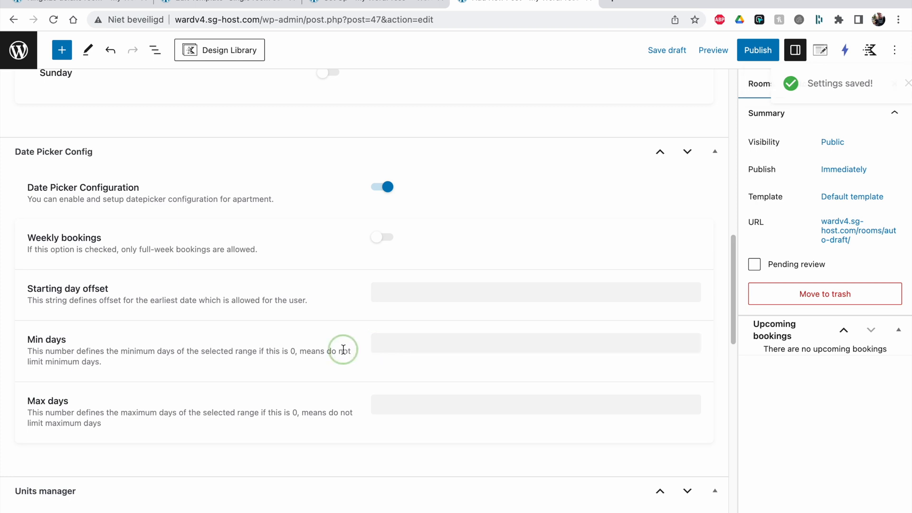
{"action": "left_click", "coordinate": [385, 188]}
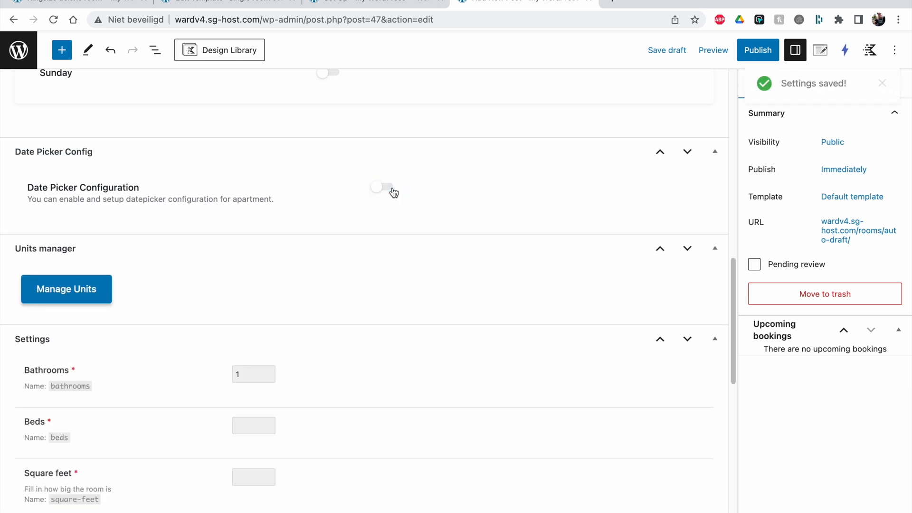
Open the room's units manager and enter "Deluxe room" as the title for the new units.
{"action": "scroll", "coordinate": [86, 252], "scroll_direction": "down", "scroll_amount": 1}
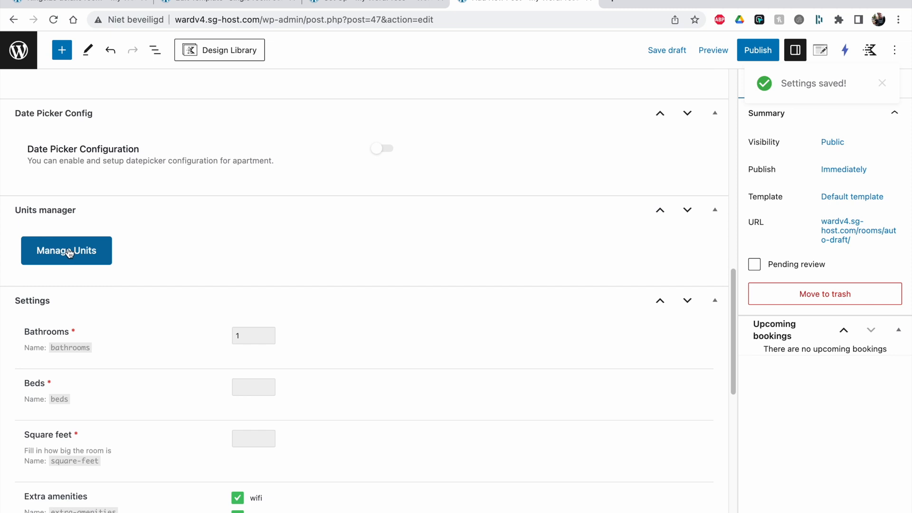
{"action": "scroll", "coordinate": [80, 255], "scroll_direction": "up", "scroll_amount": 15}
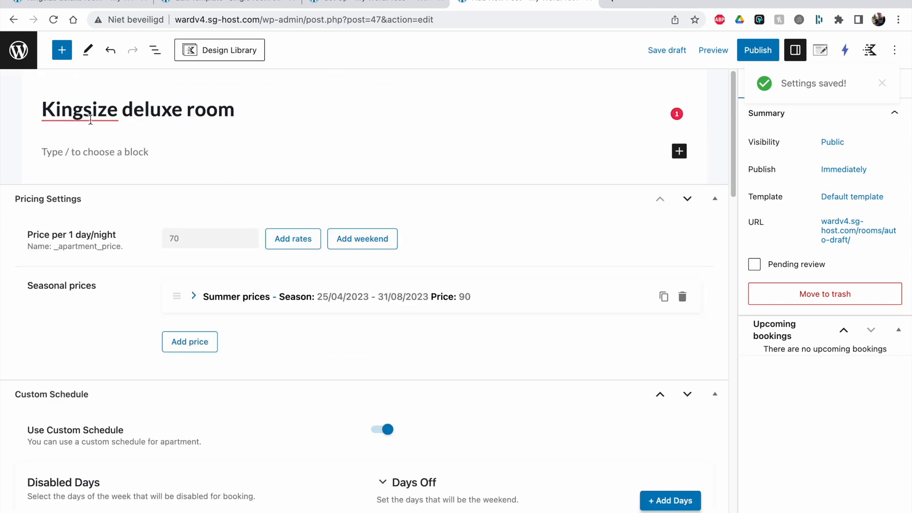
{"action": "scroll", "coordinate": [172, 244], "scroll_direction": "down", "scroll_amount": 15}
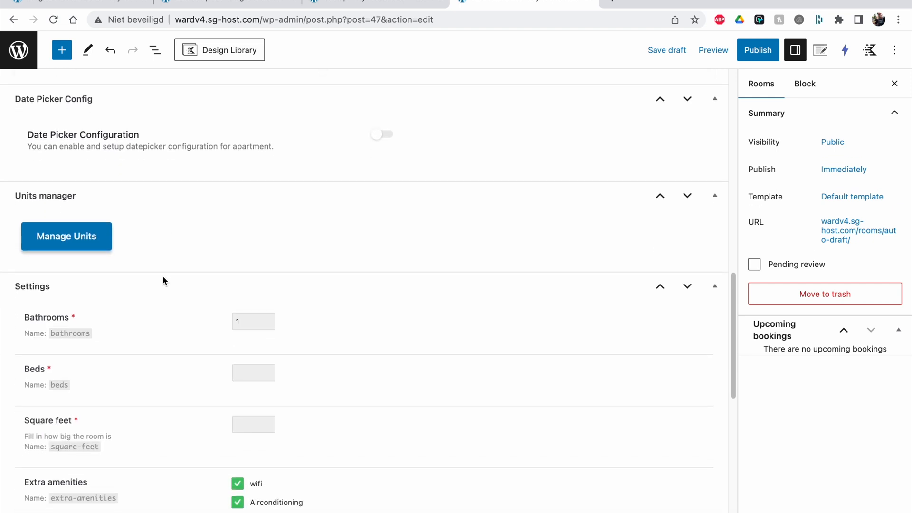
{"action": "left_click", "coordinate": [79, 222]}
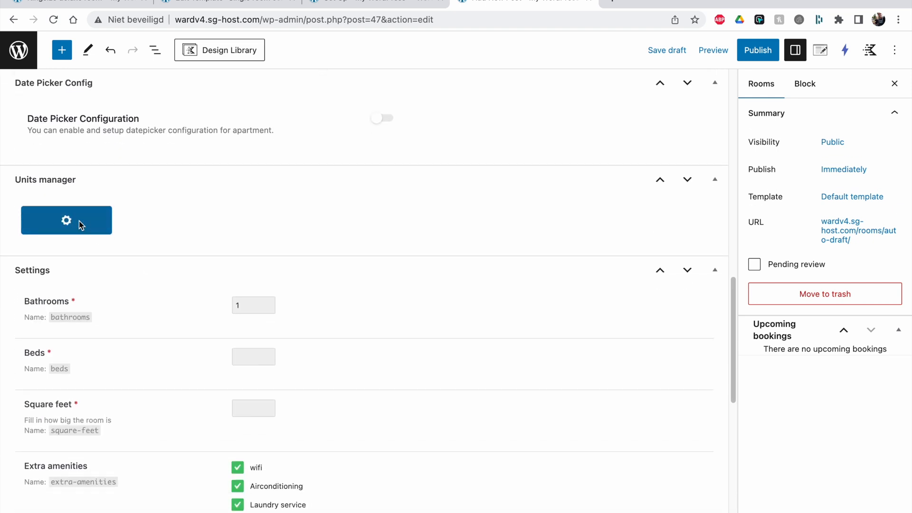
{"action": "left_click", "coordinate": [393, 364]}
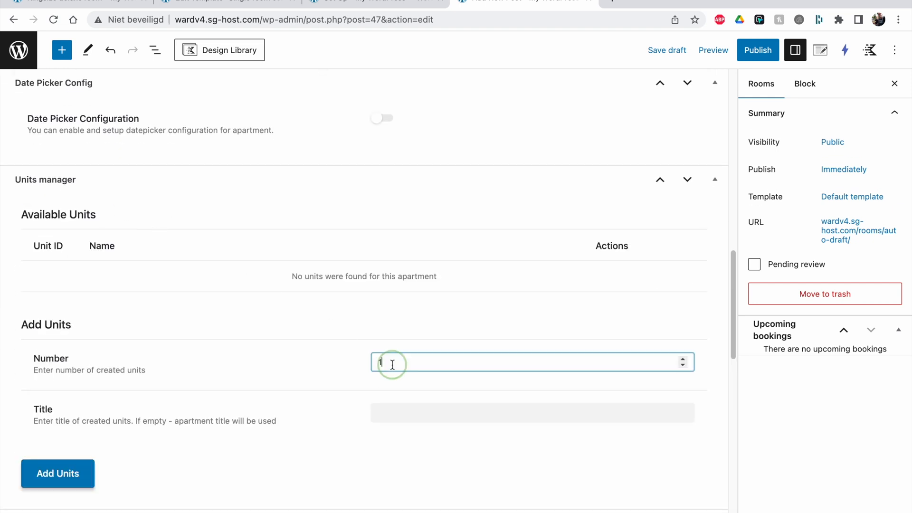
{"action": "left_click", "coordinate": [392, 414]}
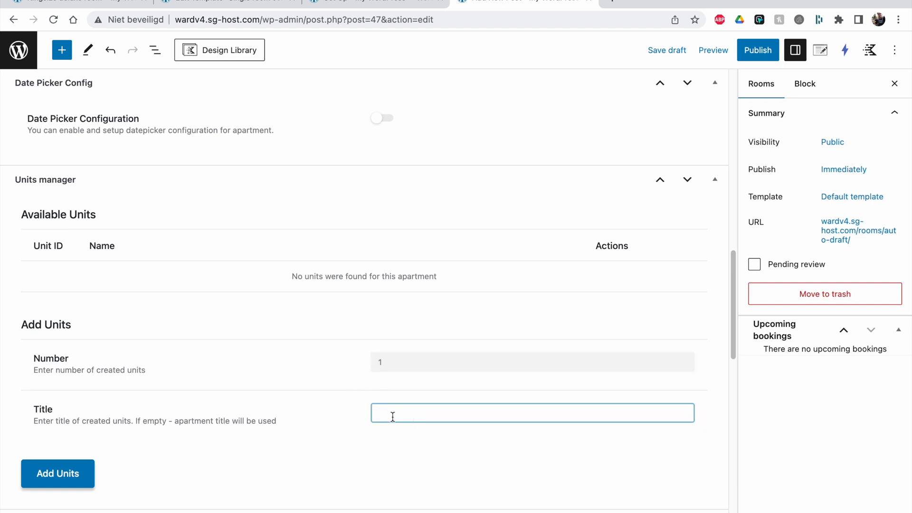
{"action": "type", "text": "Deluxe room"}
{"action": "left_click", "coordinate": [346, 476]}
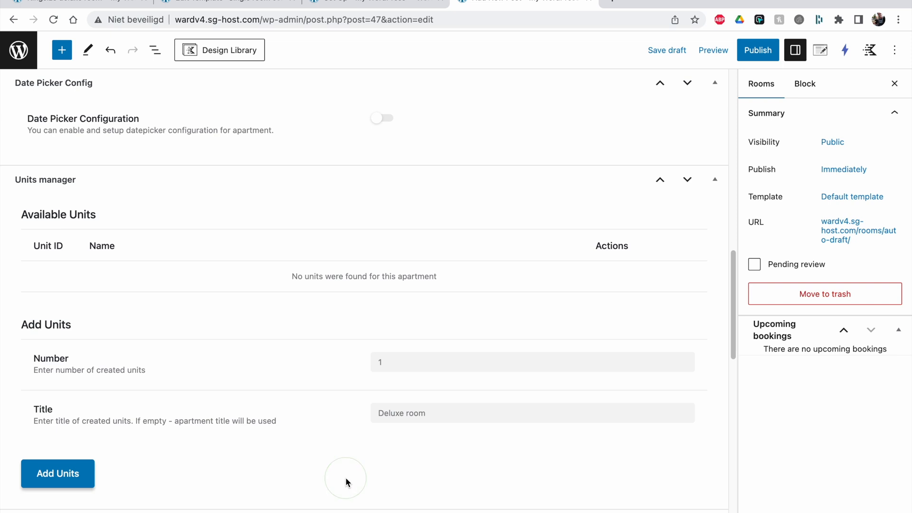
Set the number of units to 10 and add them to the room.
{"action": "scroll", "coordinate": [345, 477], "scroll_direction": "down", "scroll_amount": 1}
{"action": "left_click", "coordinate": [401, 339]}
{"action": "key", "text": "BackSpace"}
{"action": "type", "text": "10"}
{"action": "left_click", "coordinate": [276, 362]}
{"action": "left_click", "coordinate": [63, 446]}
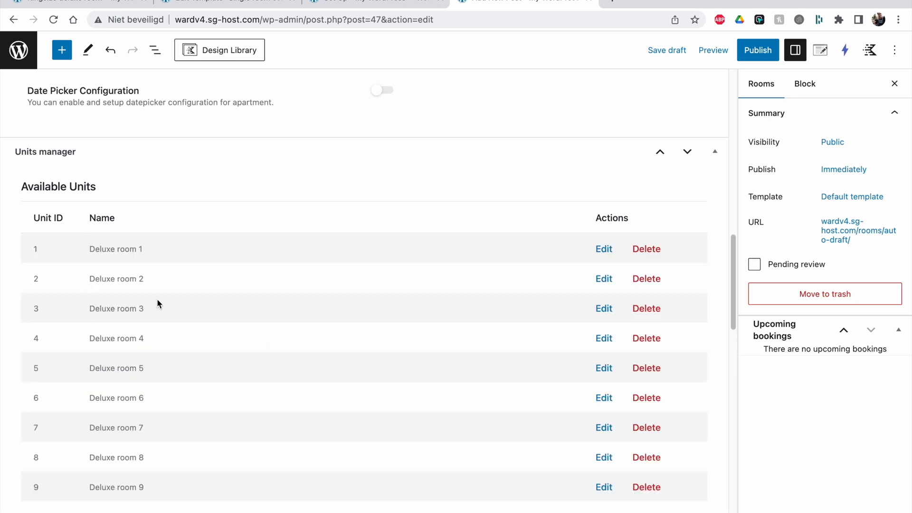
Examine the list of available units and compare their names with the room's title and booking settings.
{"action": "scroll", "coordinate": [156, 298], "scroll_direction": "down", "scroll_amount": 1}
{"action": "scroll", "coordinate": [114, 208], "scroll_direction": "up", "scroll_amount": 15}
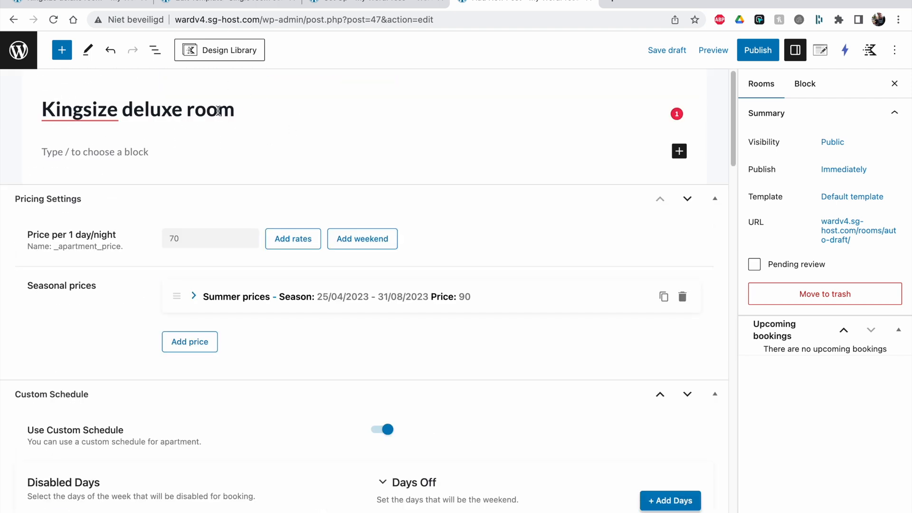
{"action": "scroll", "coordinate": [217, 111], "scroll_direction": "down", "scroll_amount": 15}
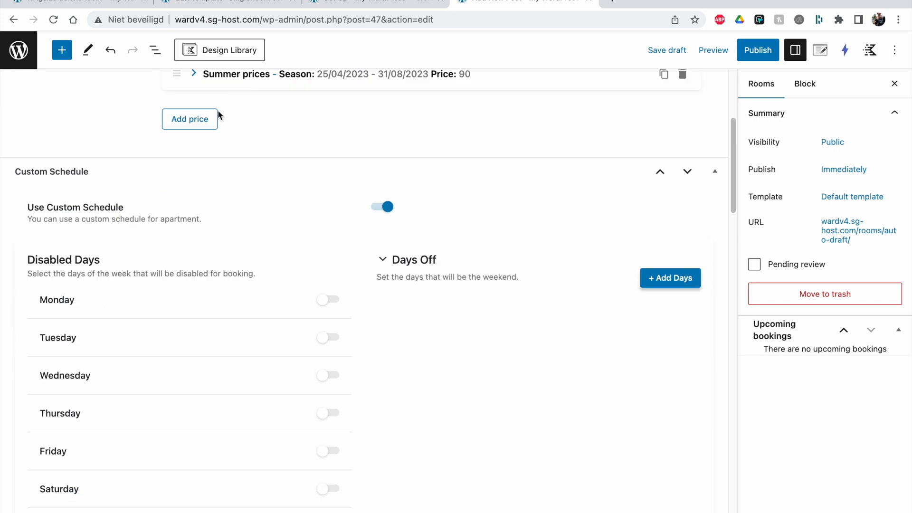
{"action": "scroll", "coordinate": [119, 285], "scroll_direction": "down", "scroll_amount": 1}
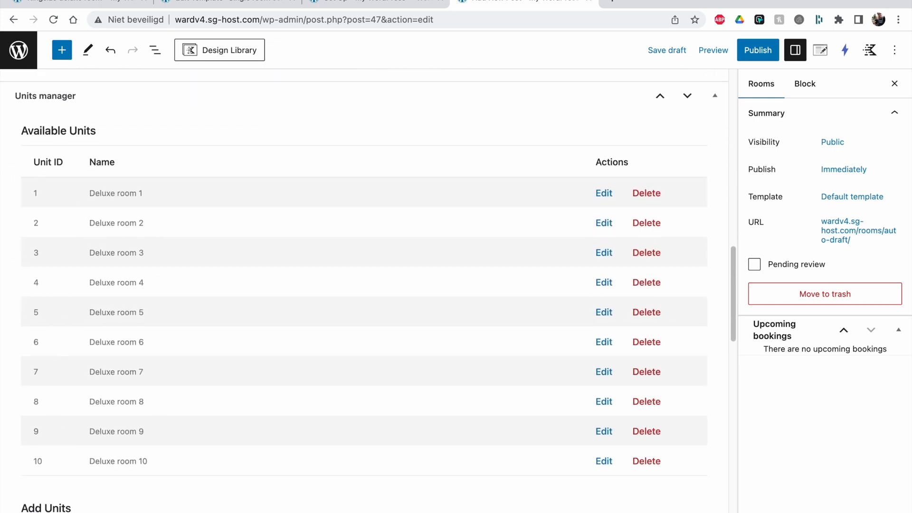
{"action": "left_click_drag", "start_coordinate": [89, 192], "coordinate": [151, 195]}
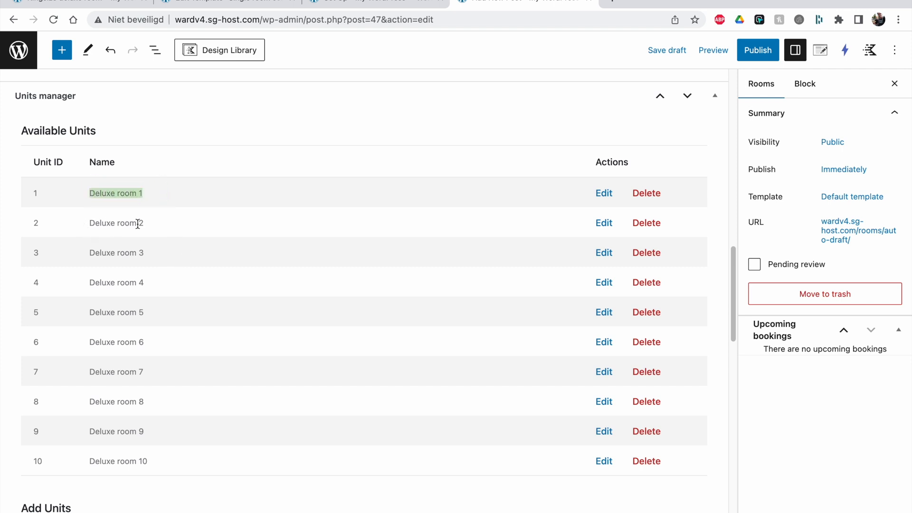
{"action": "scroll", "coordinate": [144, 217], "scroll_direction": "up", "scroll_amount": 20}
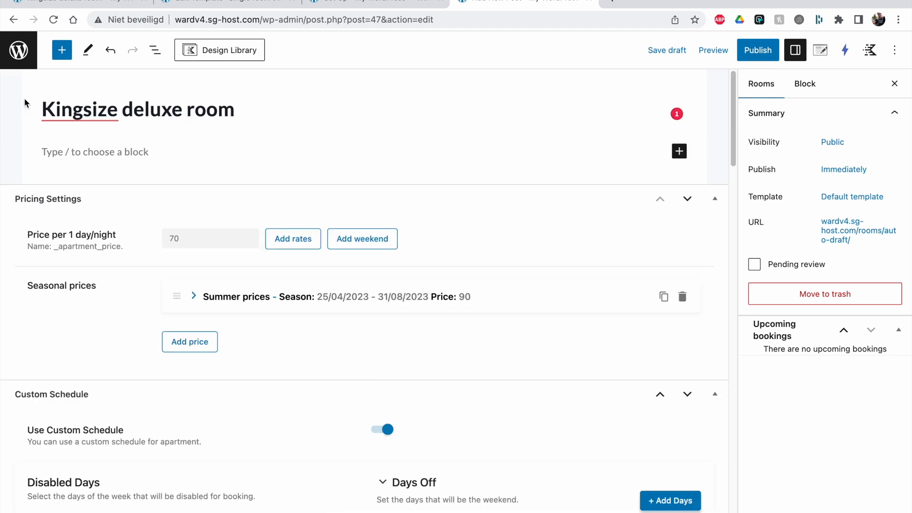
{"action": "scroll", "coordinate": [227, 275], "scroll_direction": "down", "scroll_amount": 20}
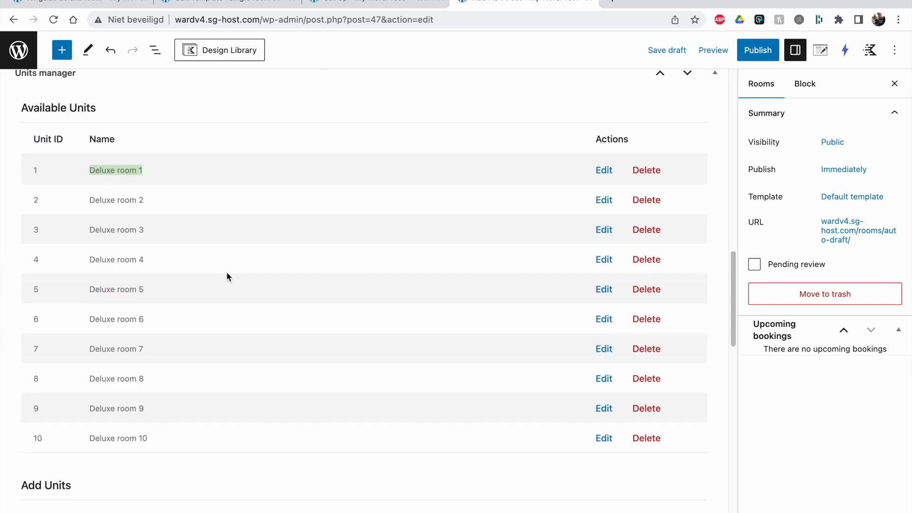
{"action": "left_click", "coordinate": [124, 157]}
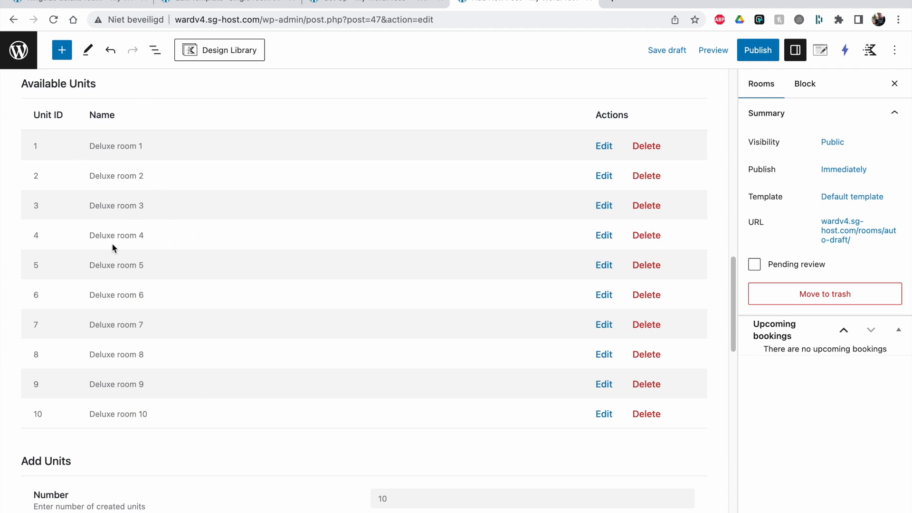
{"action": "scroll", "coordinate": [112, 244], "scroll_direction": "up", "scroll_amount": 18}
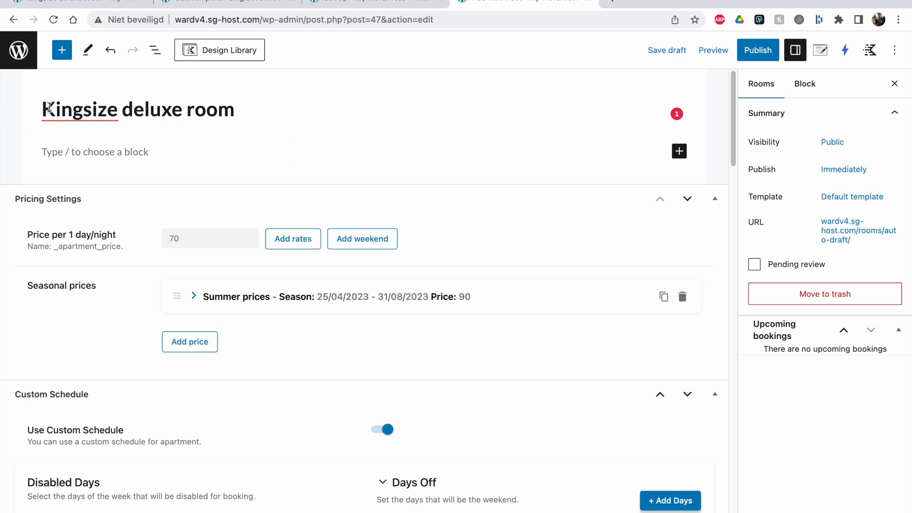
{"action": "scroll", "coordinate": [218, 219], "scroll_direction": "down", "scroll_amount": 3}
{"action": "scroll", "coordinate": [219, 221], "scroll_direction": "down", "scroll_amount": 18}
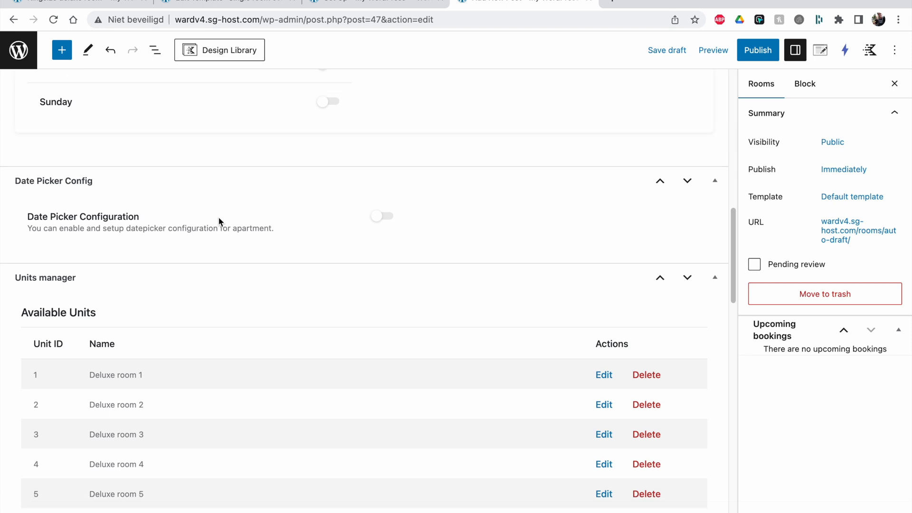
{"action": "scroll", "coordinate": [219, 221], "scroll_direction": "down", "scroll_amount": 2}
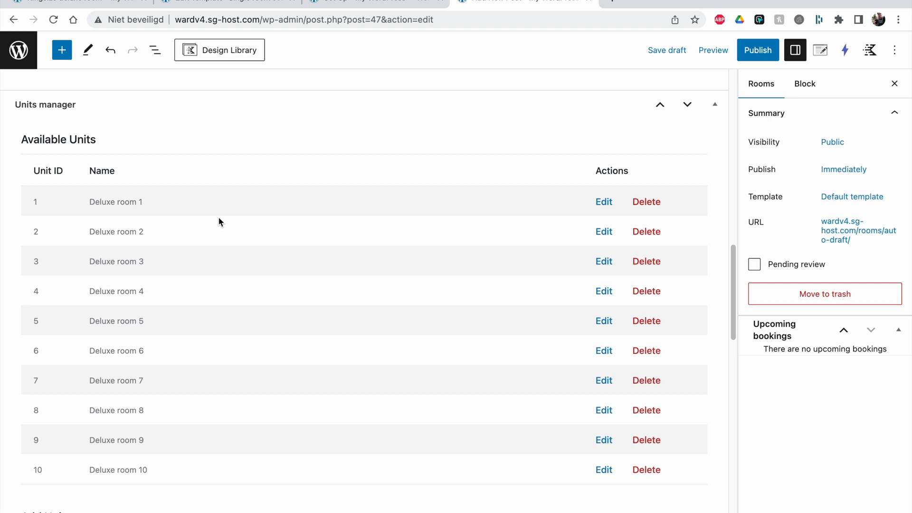
{"action": "scroll", "coordinate": [219, 221], "scroll_direction": "down", "scroll_amount": 2}
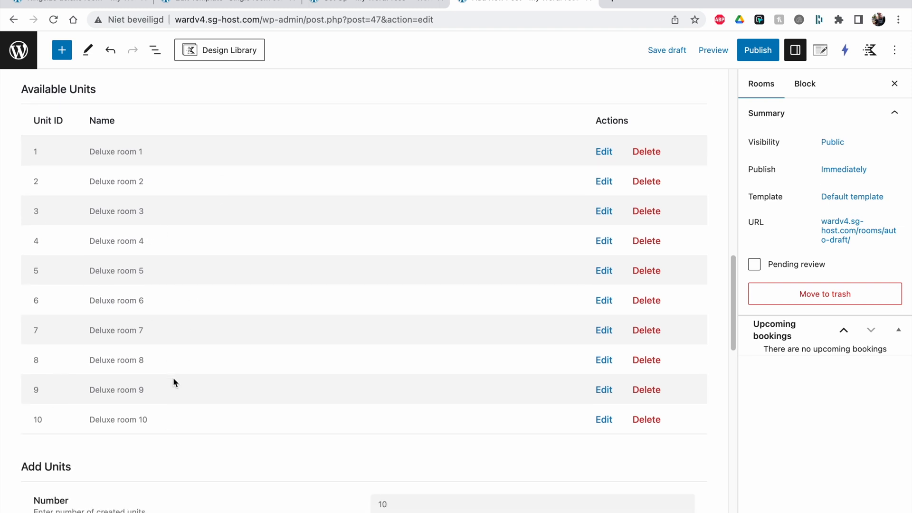
Look over the room's bathrooms, beds, square feet, amenities, description, image and gallery fields, and try to publish the room.
{"action": "scroll", "coordinate": [174, 382], "scroll_direction": "down", "scroll_amount": 2}
{"action": "scroll", "coordinate": [174, 382], "scroll_direction": "down", "scroll_amount": 3}
{"action": "scroll", "coordinate": [173, 377], "scroll_direction": "down", "scroll_amount": 18}
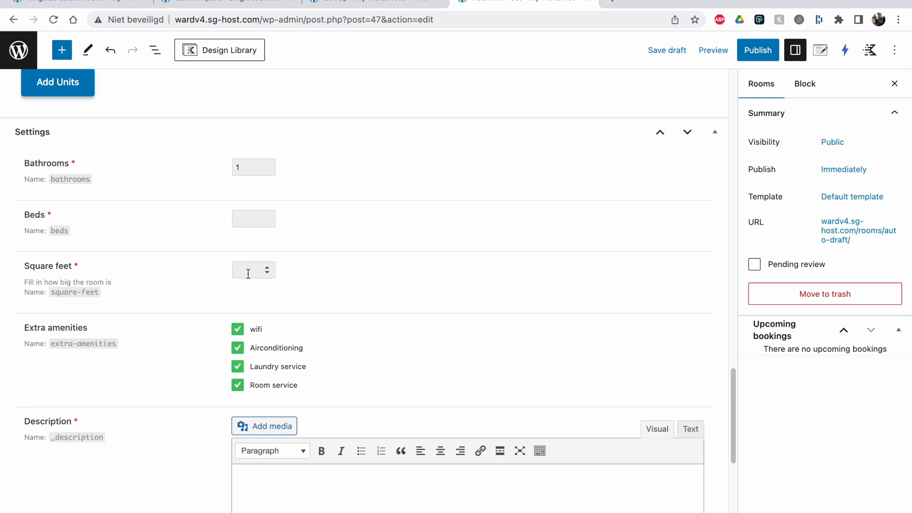
{"action": "scroll", "coordinate": [248, 274], "scroll_direction": "down", "scroll_amount": 14}
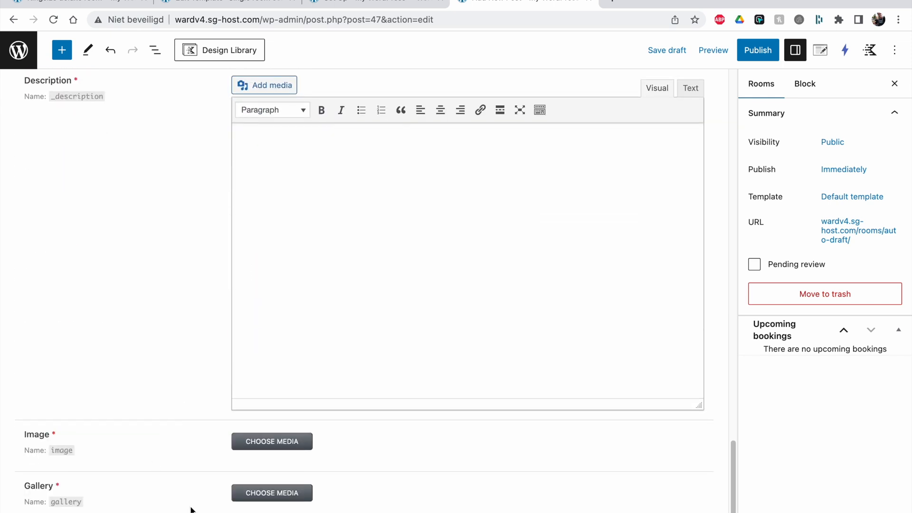
{"action": "scroll", "coordinate": [226, 361], "scroll_direction": "down", "scroll_amount": 20}
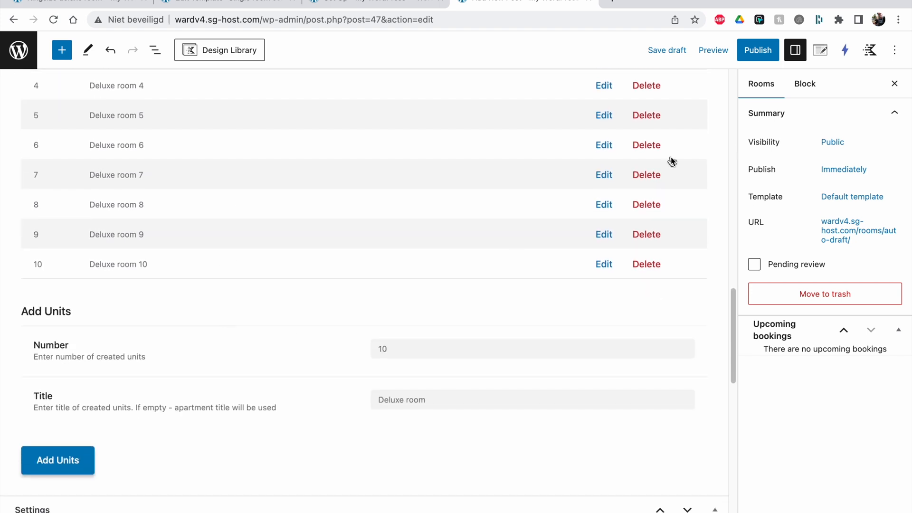
{"action": "left_click", "coordinate": [758, 50]}
{"action": "left_click", "coordinate": [758, 52]}
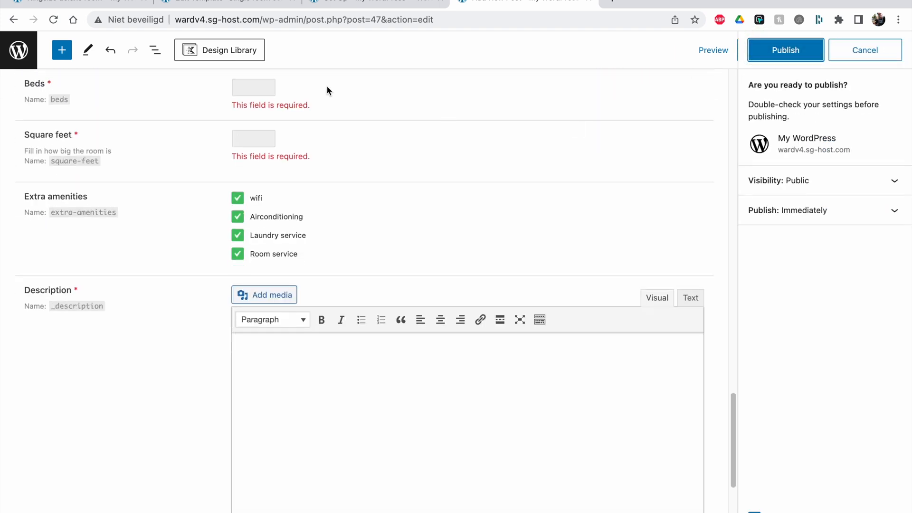
Add 2 more units titled "Deluxe room" to the room and check them in the Available Units list.
{"action": "scroll", "coordinate": [292, 176], "scroll_direction": "up", "scroll_amount": 3}
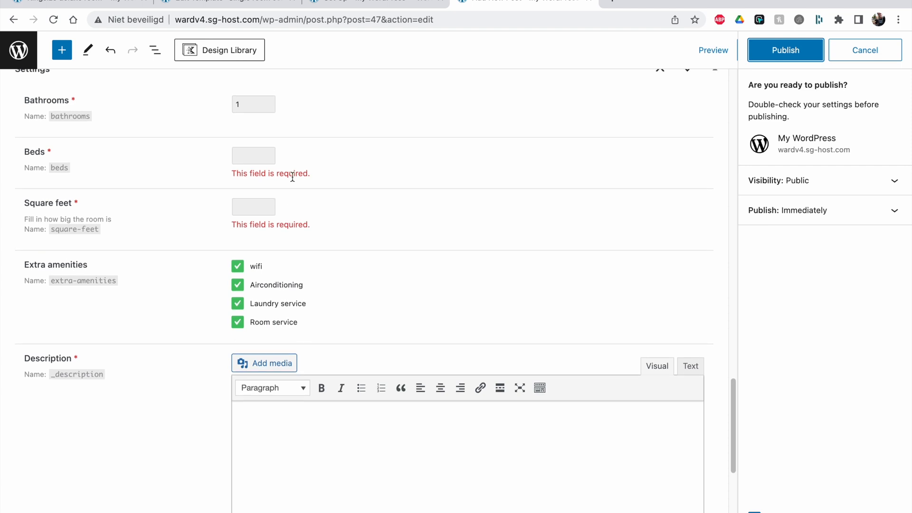
{"action": "scroll", "coordinate": [292, 176], "scroll_direction": "up", "scroll_amount": 15}
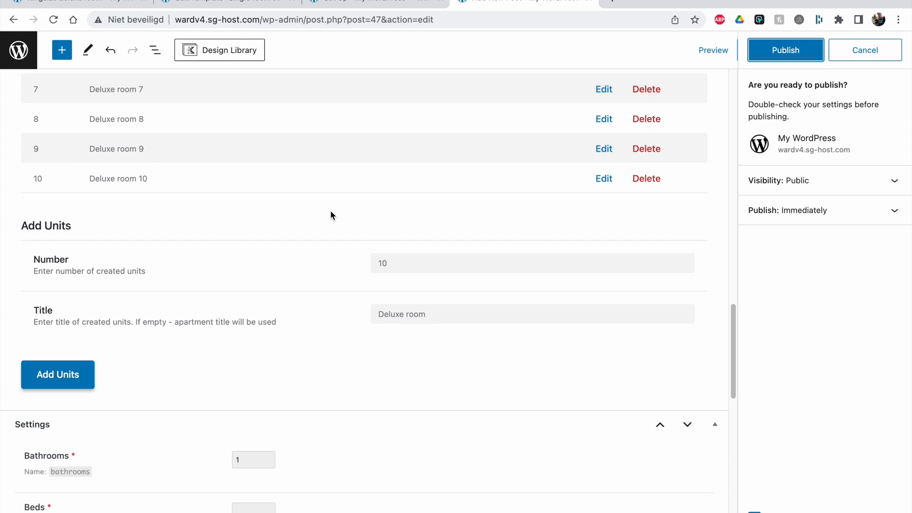
{"action": "left_click", "coordinate": [370, 302]}
{"action": "left_click_drag", "start_coordinate": [398, 296], "coordinate": [360, 298]}
{"action": "type", "text": "2"}
{"action": "left_click", "coordinate": [55, 412]}
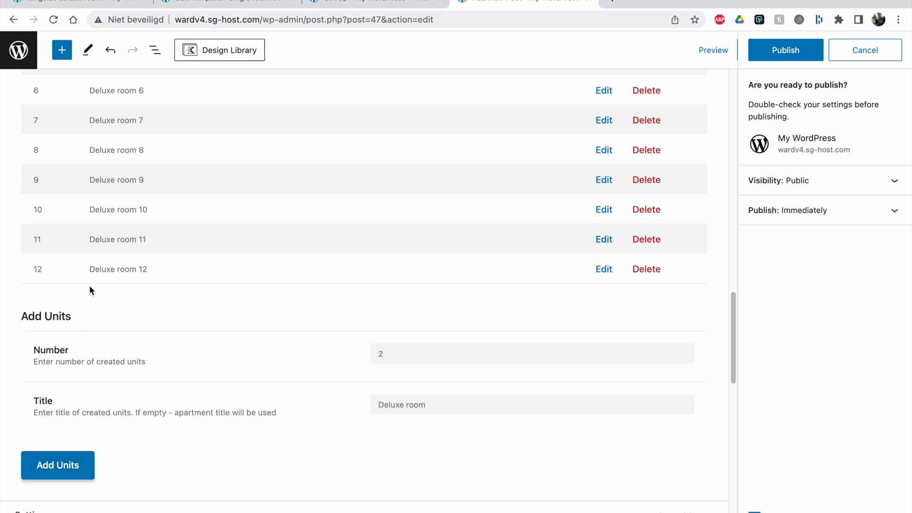
{"action": "scroll", "coordinate": [169, 234], "scroll_direction": "up", "scroll_amount": 5}
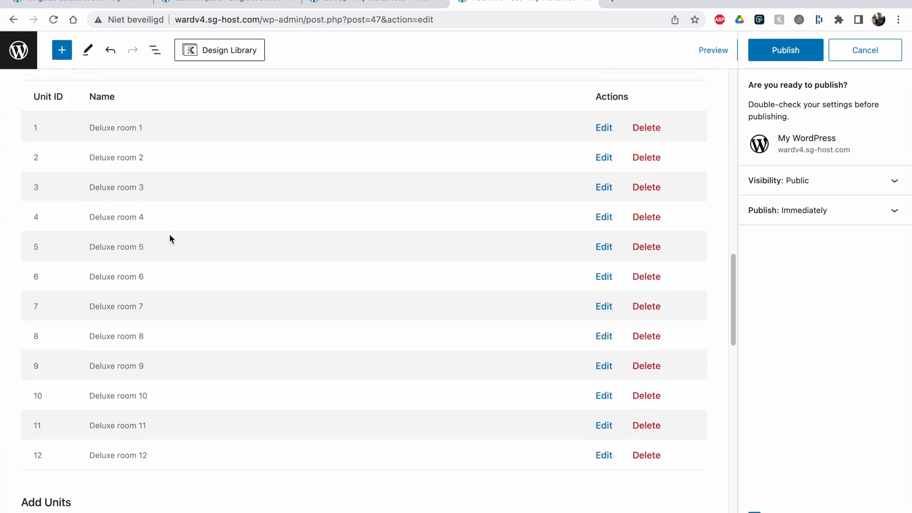
{"action": "scroll", "coordinate": [170, 234], "scroll_direction": "down", "scroll_amount": 6}
{"action": "scroll", "coordinate": [169, 233], "scroll_direction": "down", "scroll_amount": 1}
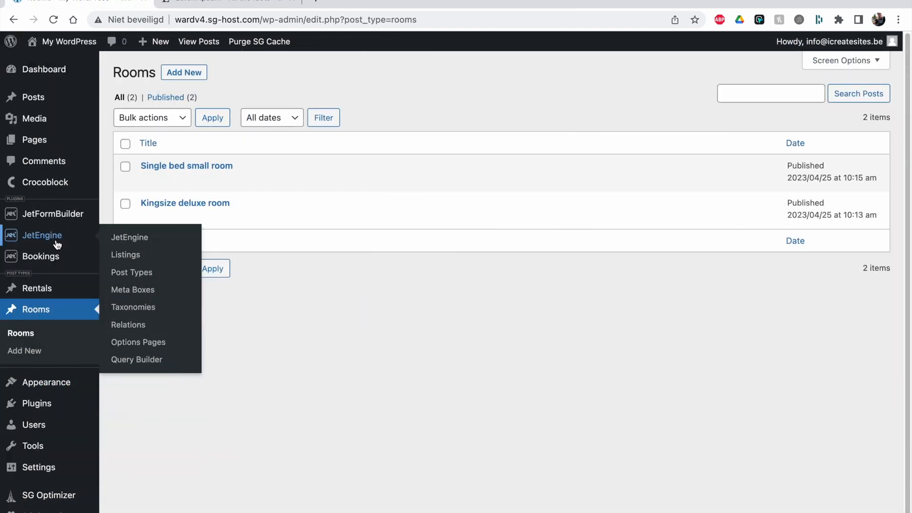
Open the list of additional plugins included with the Crocoblock licence and install JetThemeCore.
{"action": "left_click", "coordinate": [43, 183]}
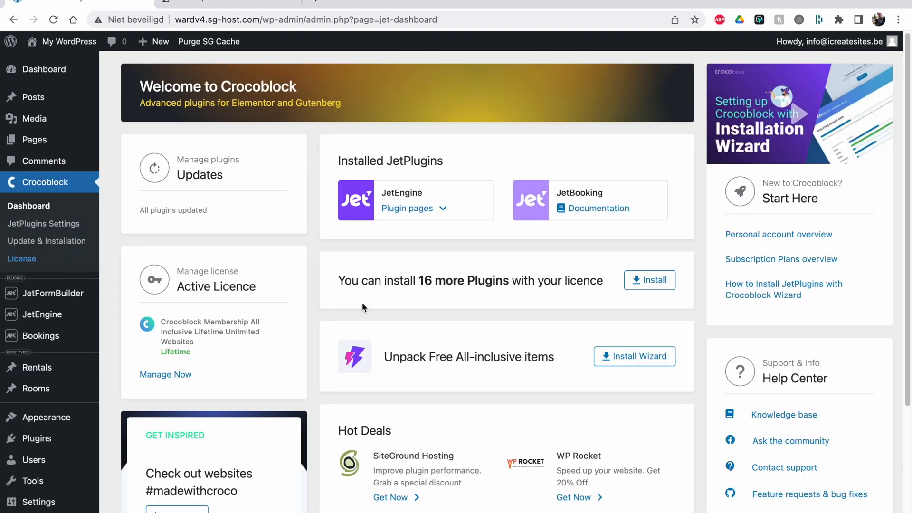
{"action": "left_click_drag", "start_coordinate": [404, 280], "coordinate": [529, 281]}
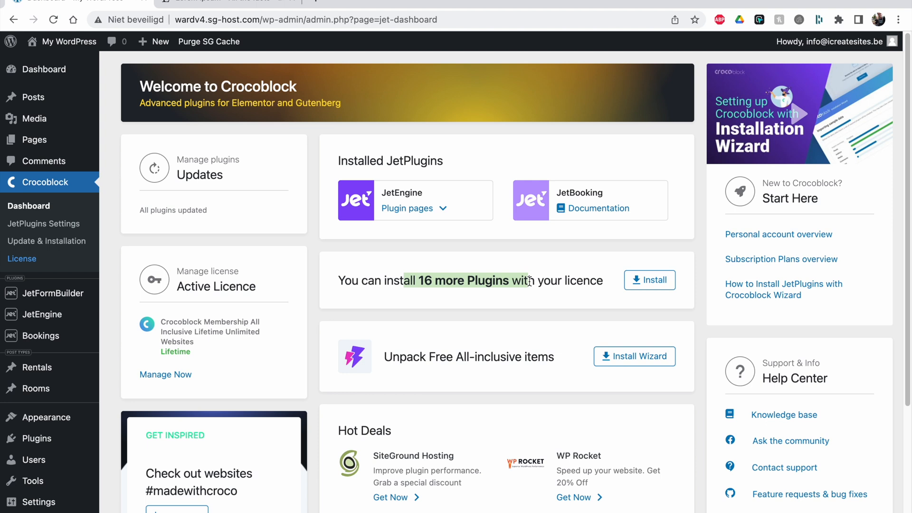
{"action": "left_click", "coordinate": [549, 273]}
{"action": "scroll", "coordinate": [537, 317], "scroll_direction": "down", "scroll_amount": 1}
{"action": "scroll", "coordinate": [537, 318], "scroll_direction": "down", "scroll_amount": 2}
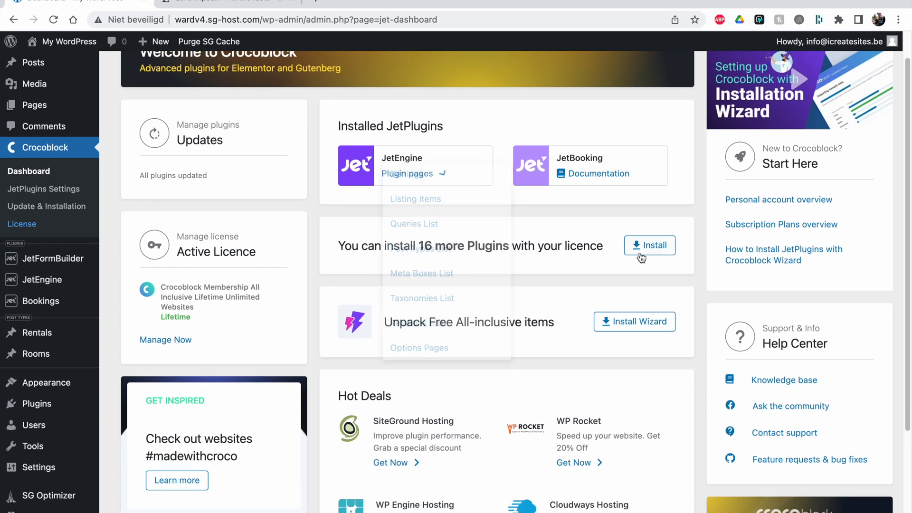
{"action": "left_click", "coordinate": [650, 243]}
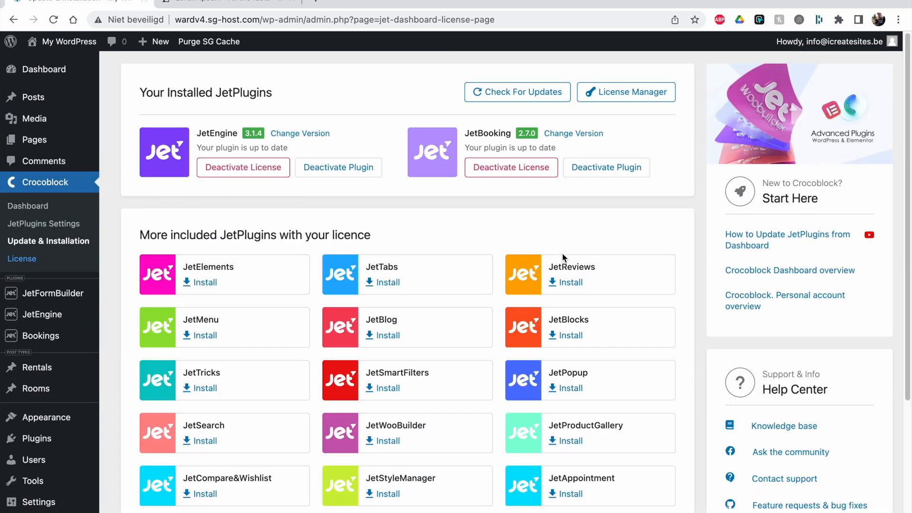
{"action": "scroll", "coordinate": [294, 372], "scroll_direction": "down", "scroll_amount": 3}
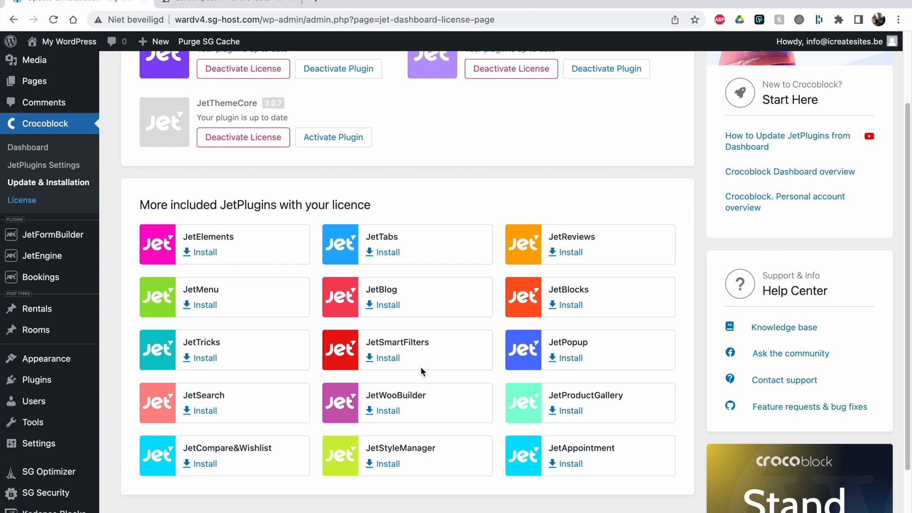
Install and activate the JetSmartFilters plugin, and make sure JetEngine is active again.
{"action": "left_click", "coordinate": [387, 359]}
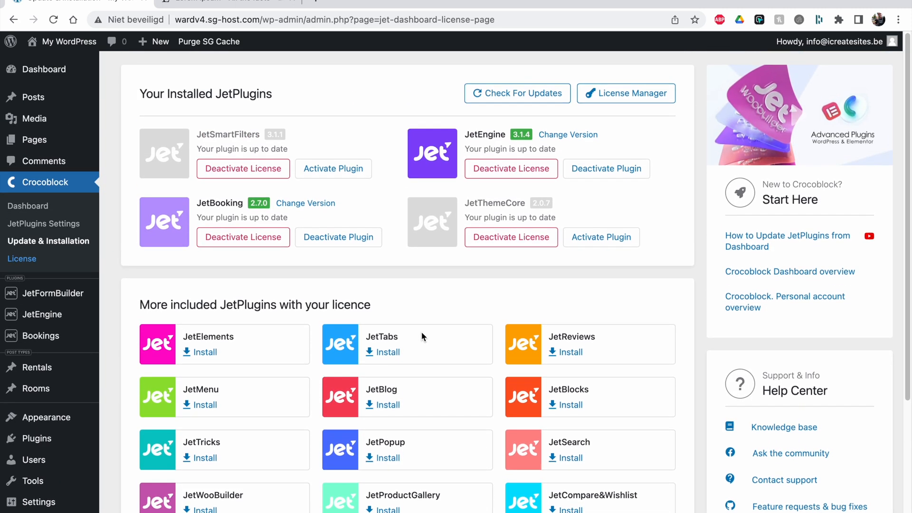
{"action": "left_click", "coordinate": [337, 172]}
{"action": "left_click", "coordinate": [622, 177]}
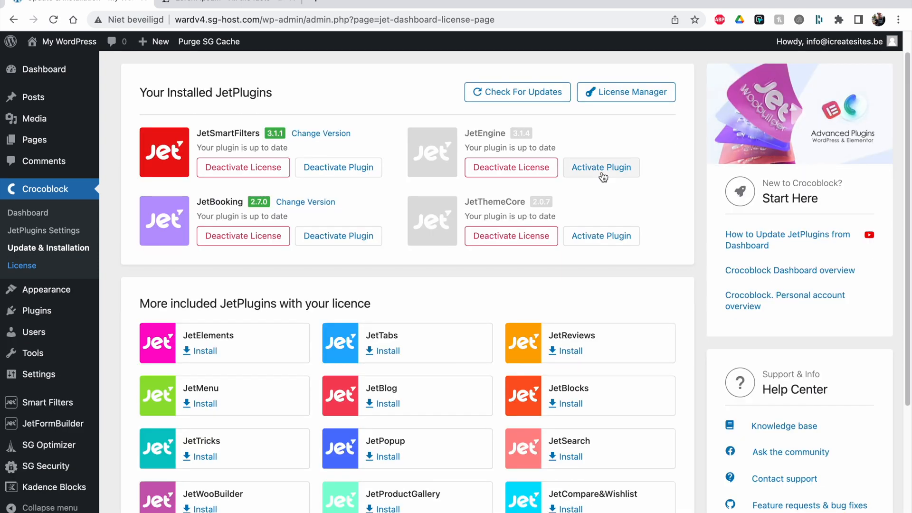
{"action": "left_click", "coordinate": [601, 169]}
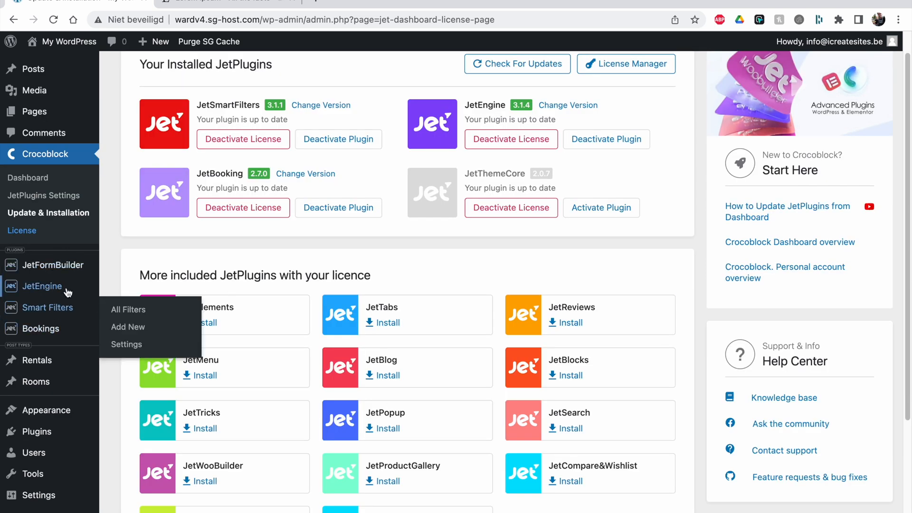
Activate the installed JetThemeCore plugin.
{"action": "mouse_move", "coordinate": [87, 384]}
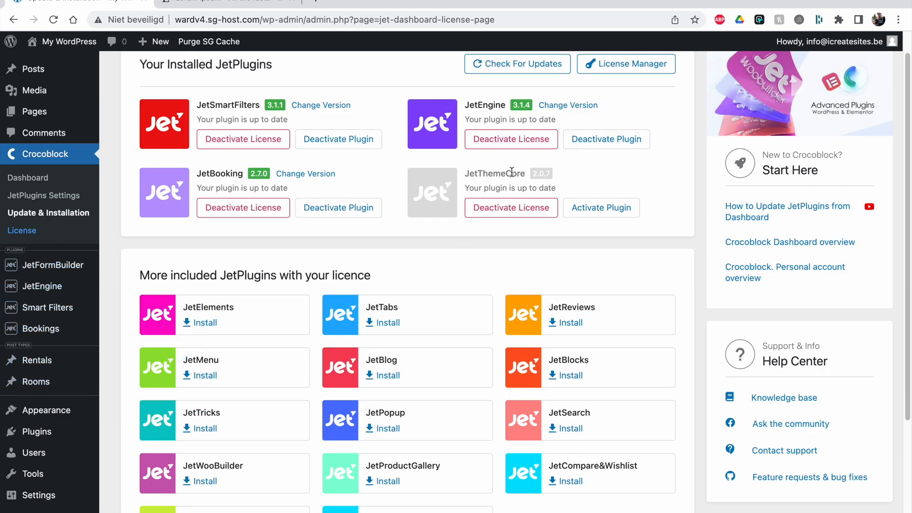
{"action": "left_click", "coordinate": [603, 207]}
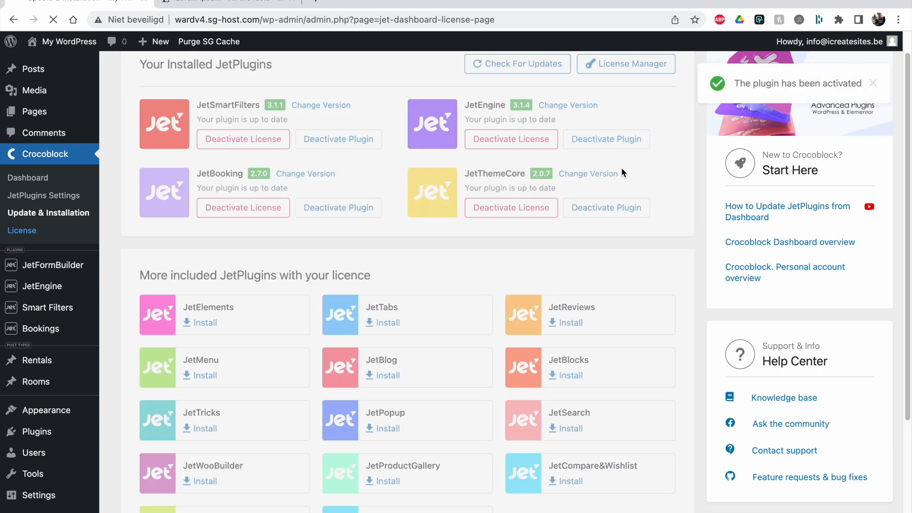
Start a new page template in the Theme Builder and add a display condition to it.
{"action": "left_click", "coordinate": [42, 233]}
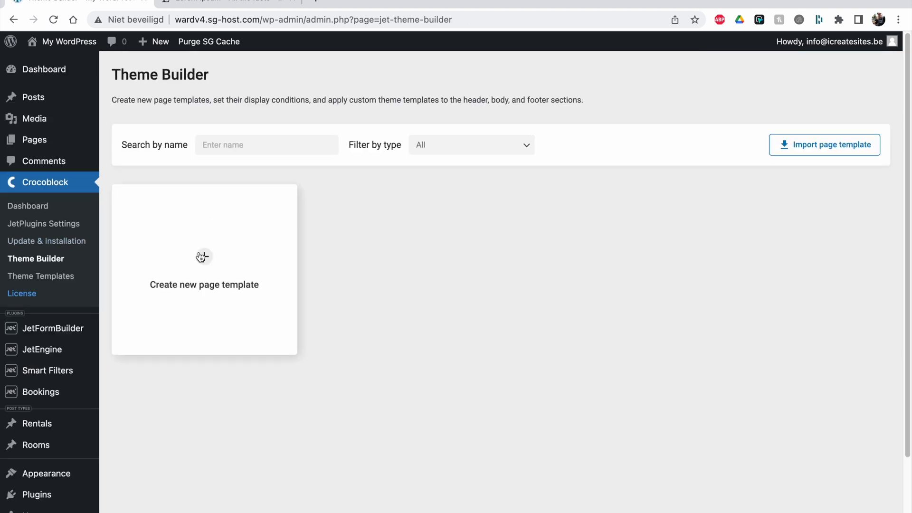
{"action": "left_click", "coordinate": [201, 259]}
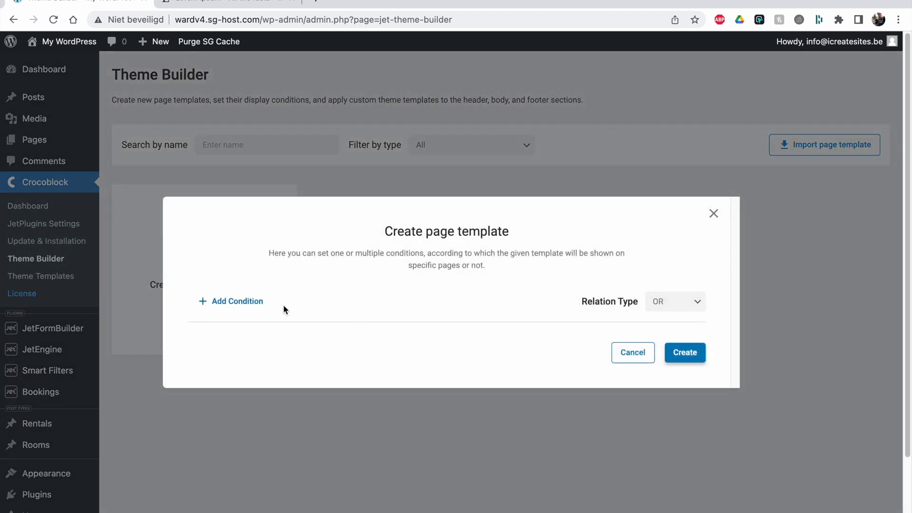
{"action": "left_click", "coordinate": [240, 303]}
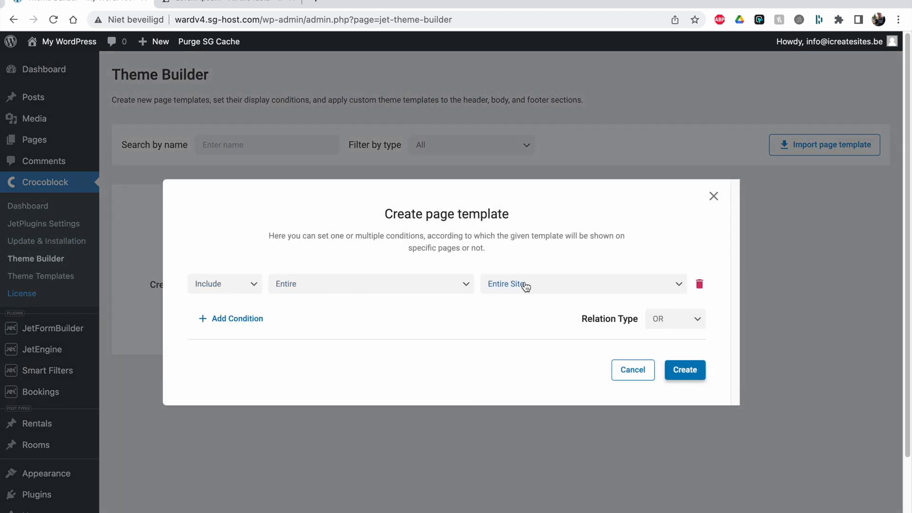
{"action": "left_click", "coordinate": [554, 286]}
{"action": "left_click", "coordinate": [552, 284]}
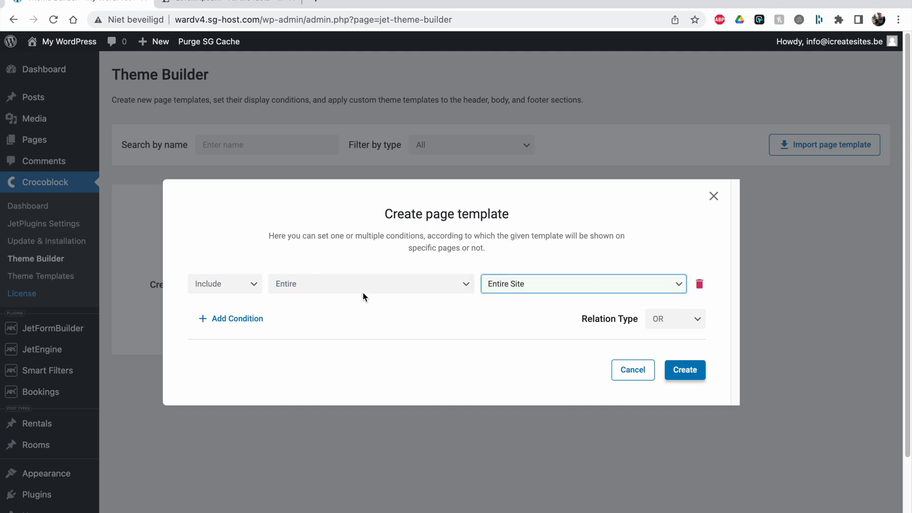
{"action": "left_click", "coordinate": [357, 289]}
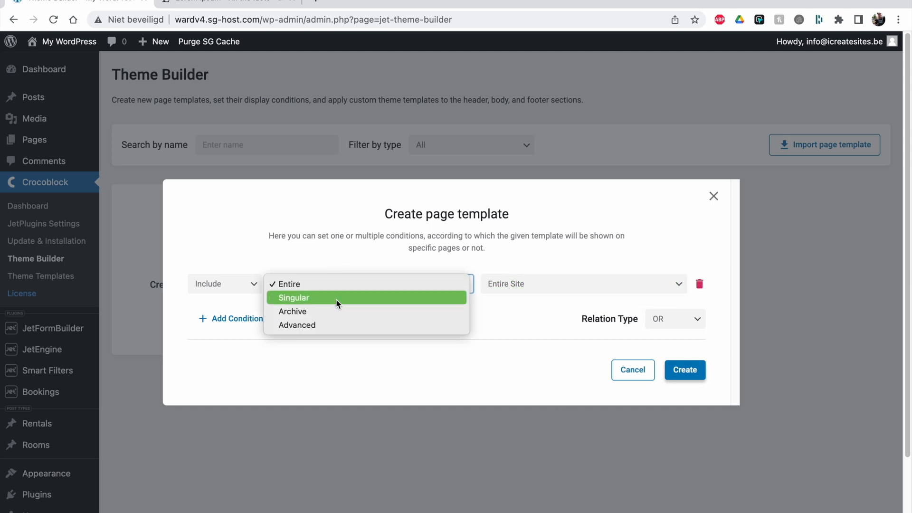
{"action": "left_click", "coordinate": [336, 298]}
{"action": "left_click", "coordinate": [526, 288]}
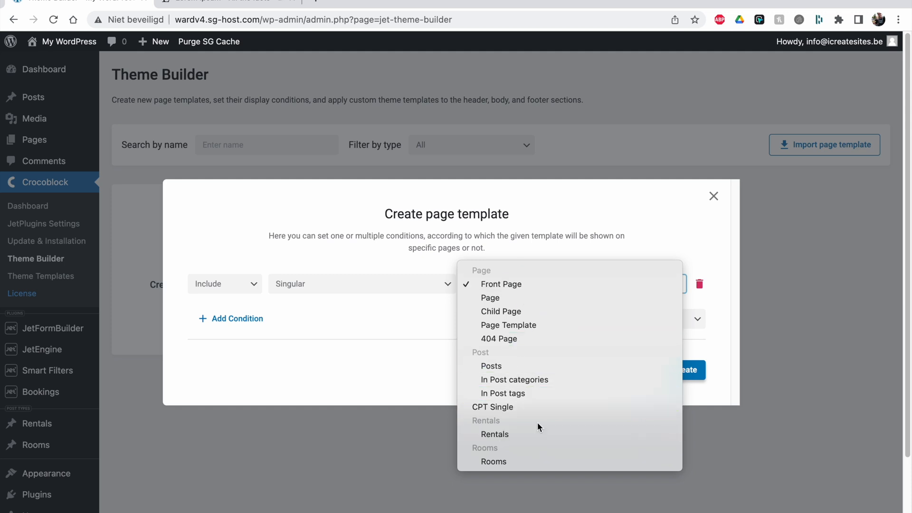
{"action": "left_click", "coordinate": [501, 464]}
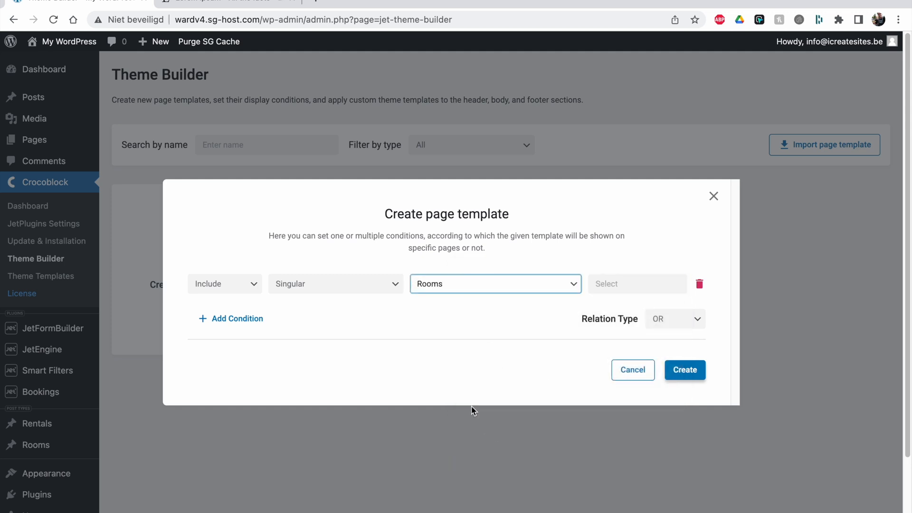
{"action": "left_click", "coordinate": [639, 286]}
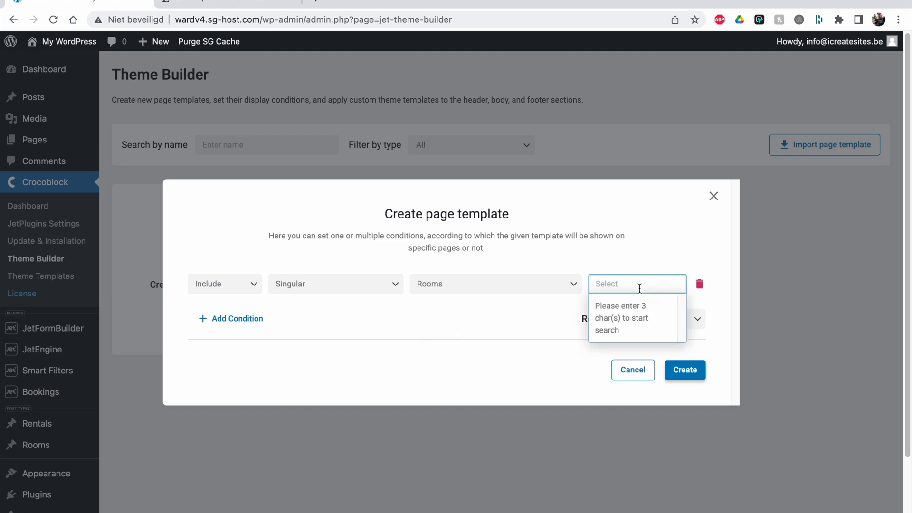
{"action": "left_click", "coordinate": [497, 343]}
{"action": "left_click", "coordinate": [456, 325]}
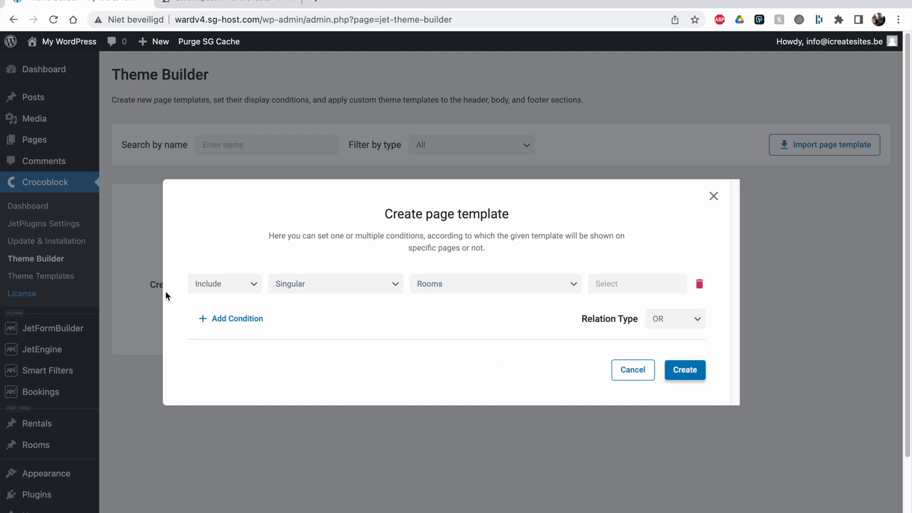
{"action": "left_click", "coordinate": [233, 284]}
{"action": "left_click", "coordinate": [232, 284]}
{"action": "left_click", "coordinate": [346, 283]}
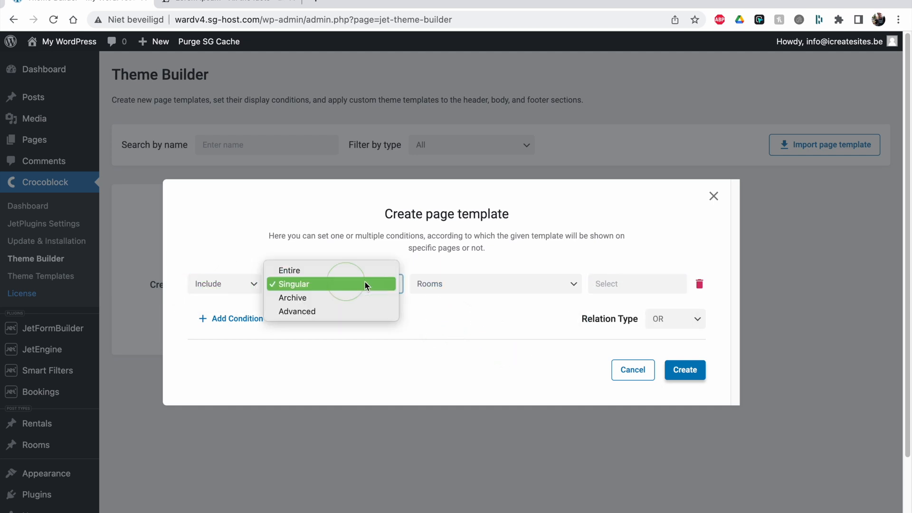
{"action": "left_click", "coordinate": [366, 272]}
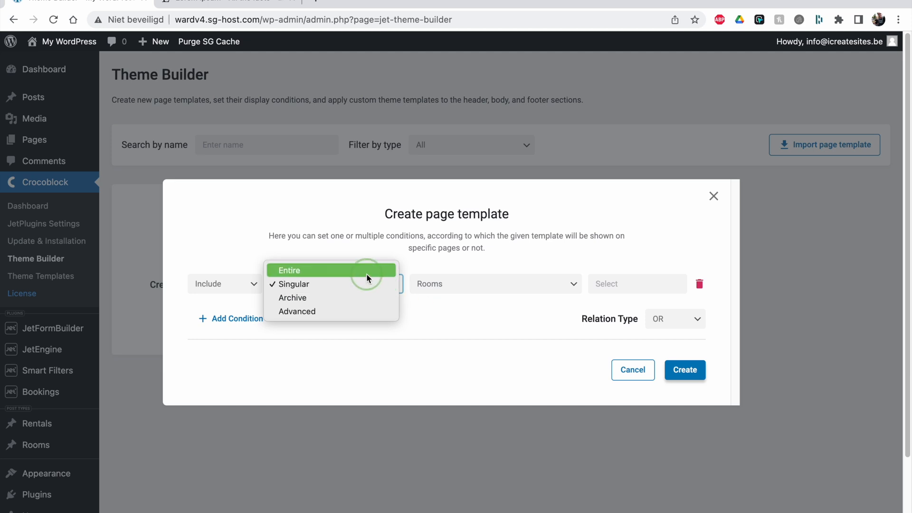
{"action": "left_click", "coordinate": [503, 284]}
Set the display condition to include Singular Rooms and create the page template.
{"action": "left_click", "coordinate": [381, 287]}
{"action": "left_click", "coordinate": [380, 287]}
{"action": "left_click", "coordinate": [355, 298]}
{"action": "left_click", "coordinate": [519, 285]}
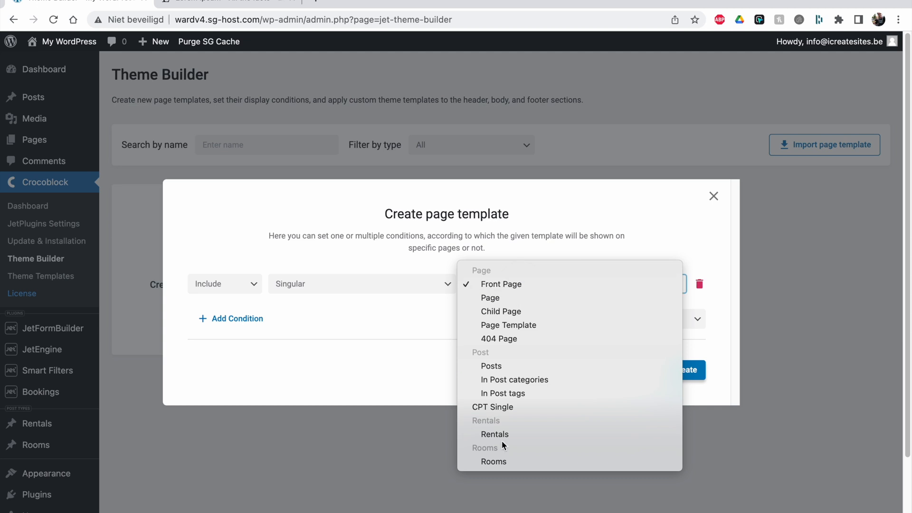
{"action": "left_click", "coordinate": [507, 461]}
{"action": "left_click", "coordinate": [688, 369]}
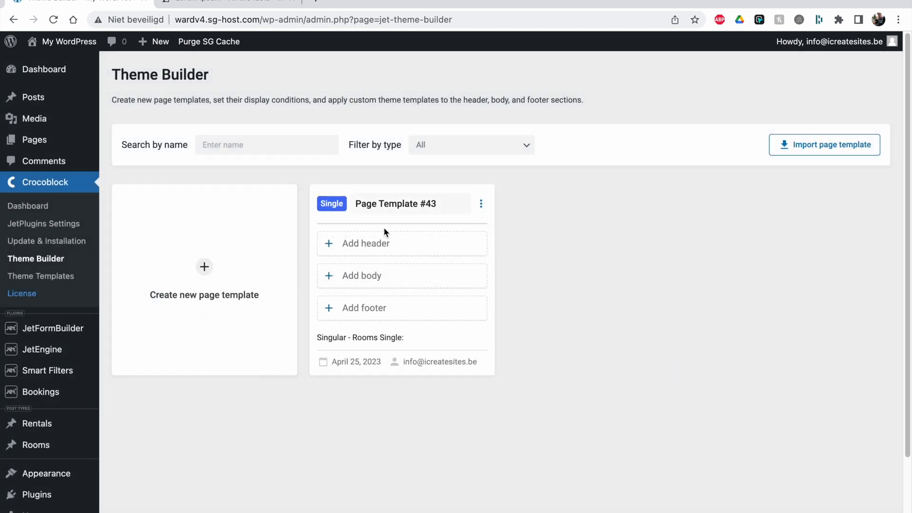
Rename the new page template to "Single rooms".
{"action": "left_click", "coordinate": [420, 205]}
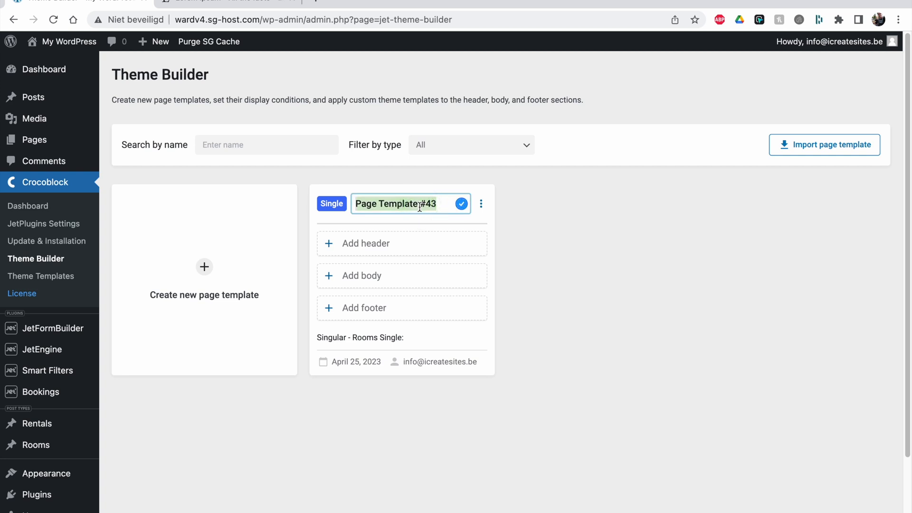
{"action": "type", "text": "Single rooms"}
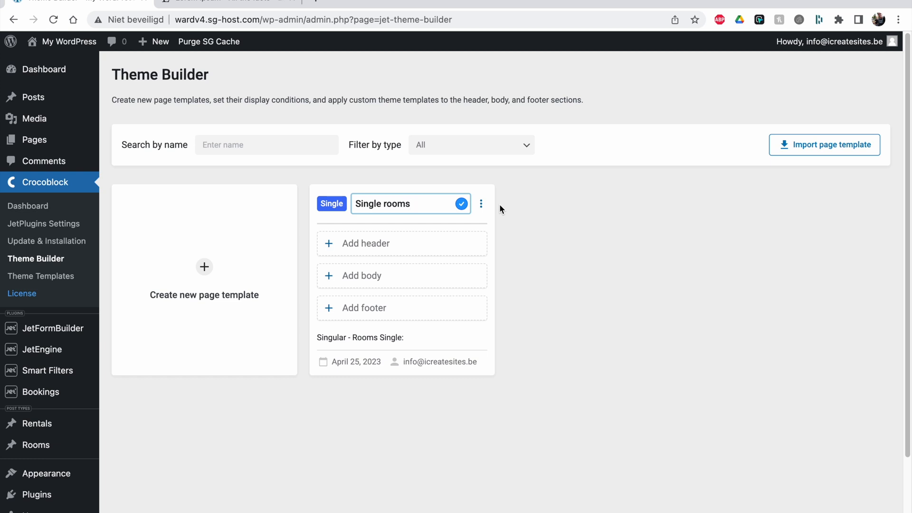
{"action": "left_click", "coordinate": [539, 202]}
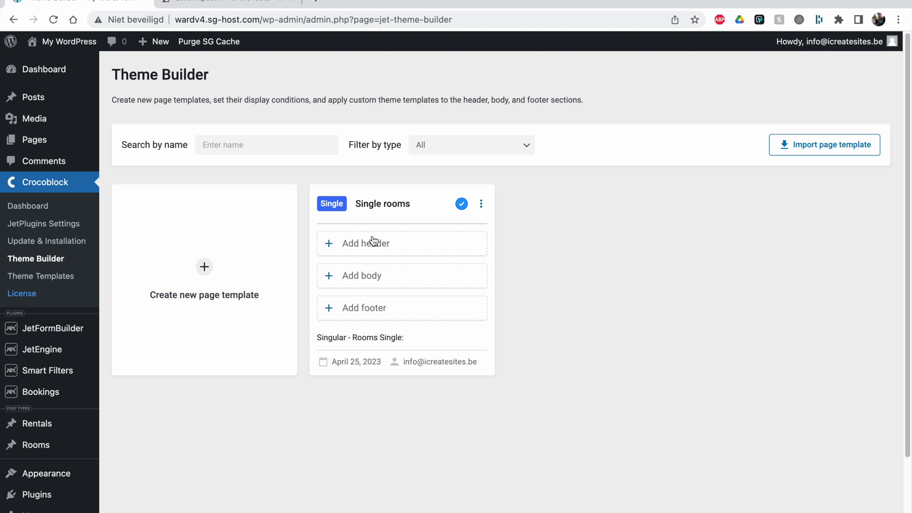
Create a Block Editor body template named "Single room content" for the Single rooms page template and open it in the editor.
{"action": "left_click", "coordinate": [378, 281]}
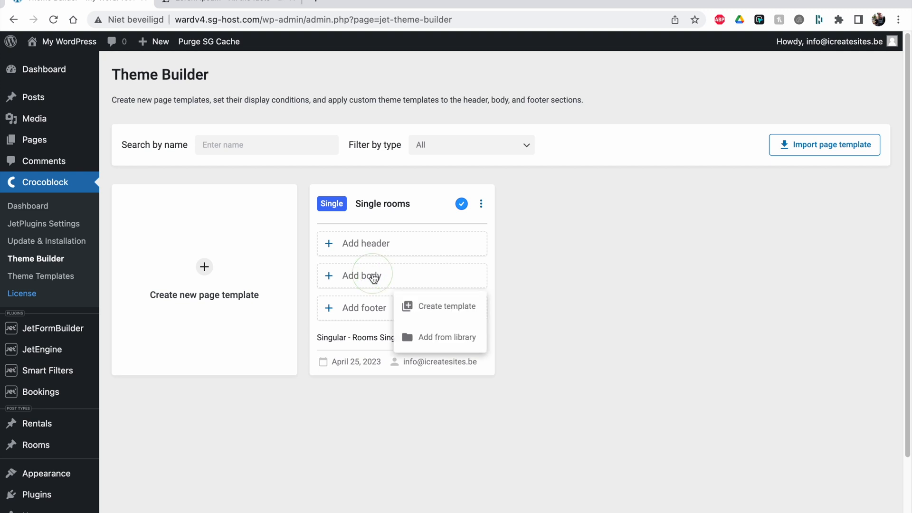
{"action": "left_click", "coordinate": [428, 310]}
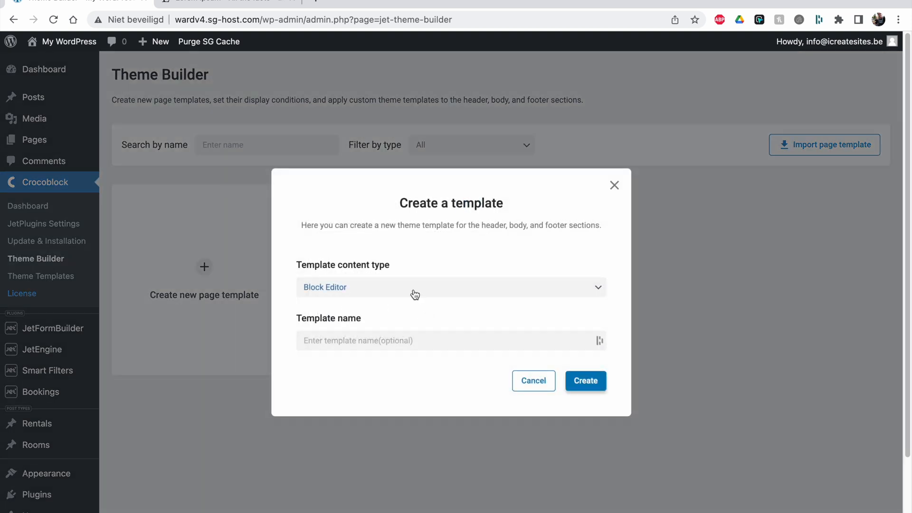
{"action": "left_click", "coordinate": [413, 290]}
{"action": "left_click", "coordinate": [413, 288]}
{"action": "left_click", "coordinate": [437, 343]}
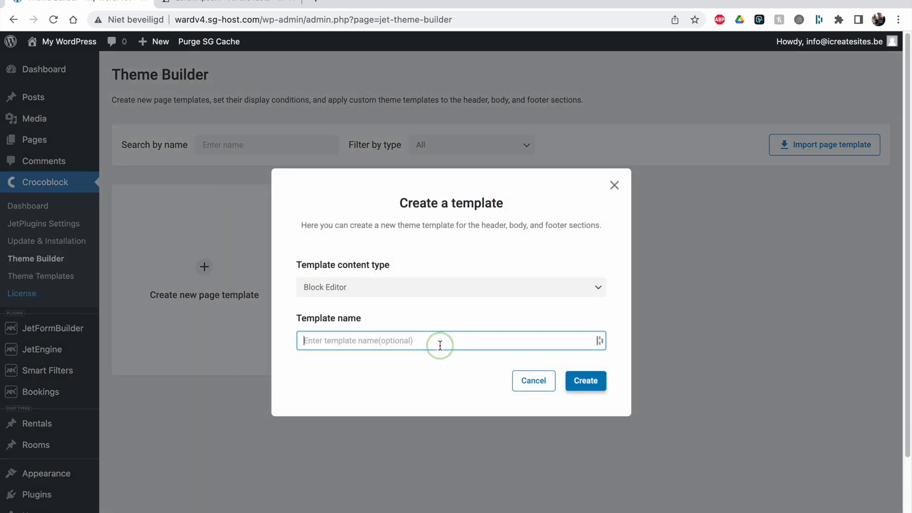
{"action": "type", "text": "Single room conte"}
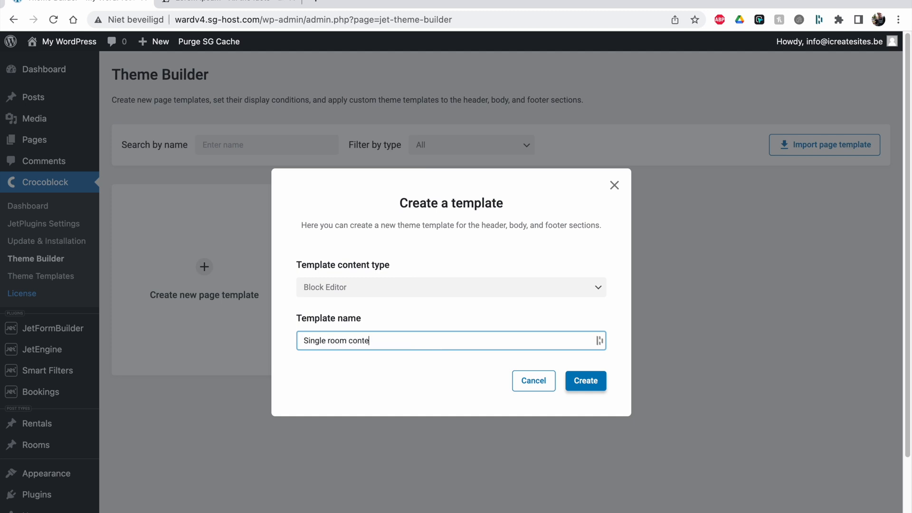
{"action": "left_click", "coordinate": [456, 355]}
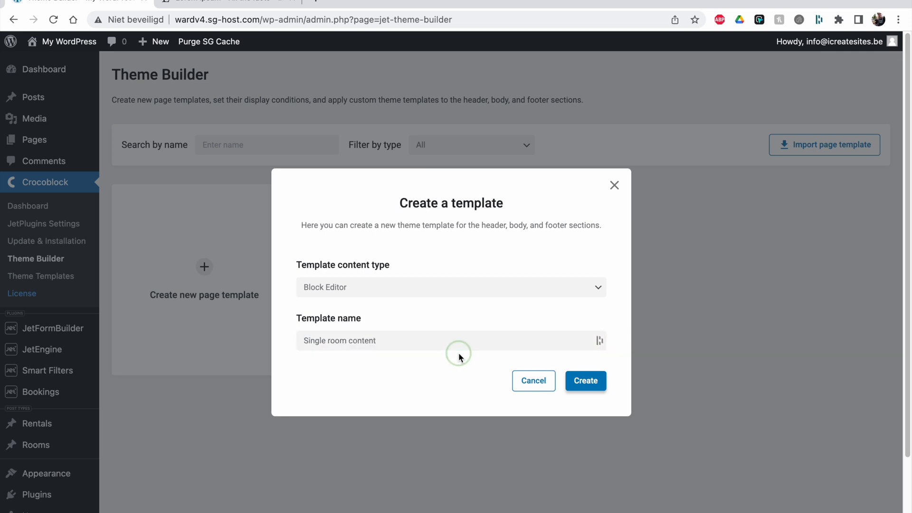
{"action": "left_click", "coordinate": [584, 381]}
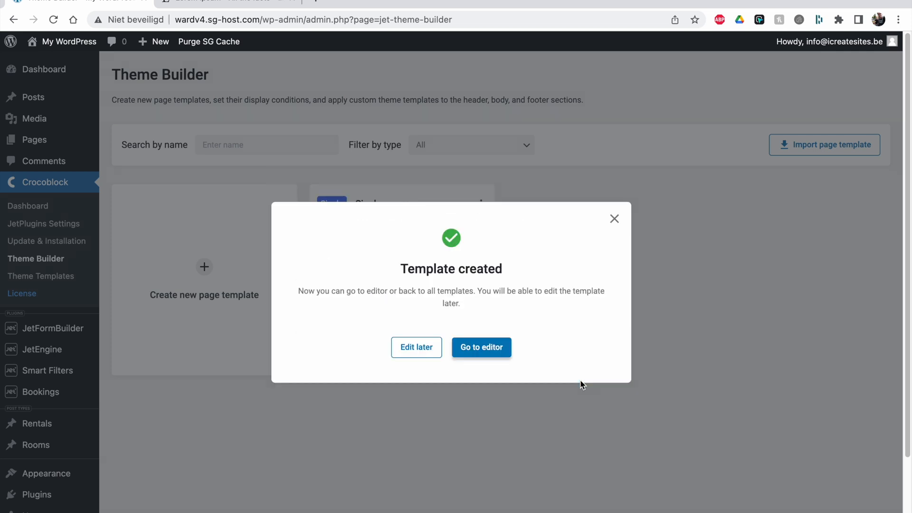
{"action": "left_click", "coordinate": [482, 349]}
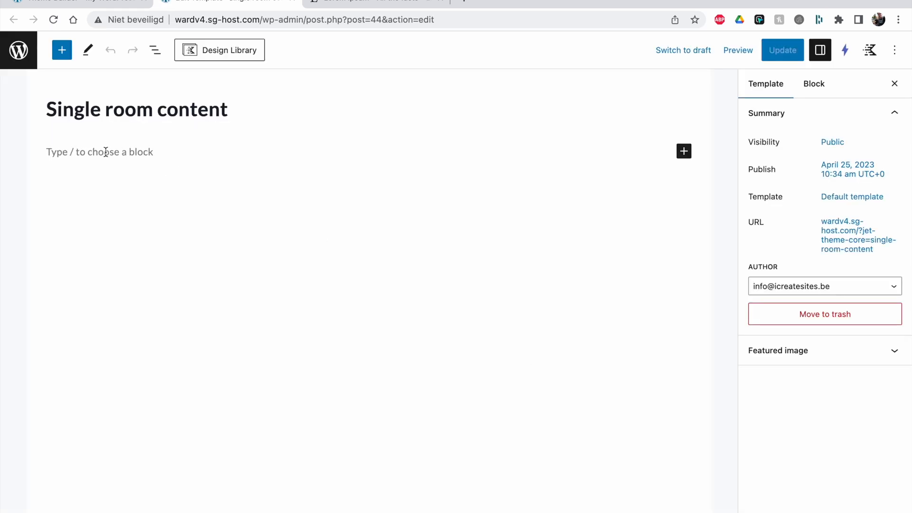
Insert a Row Layout block with a single-column layout below the template title.
{"action": "left_click", "coordinate": [105, 151]}
{"action": "type", "text": "/row"}
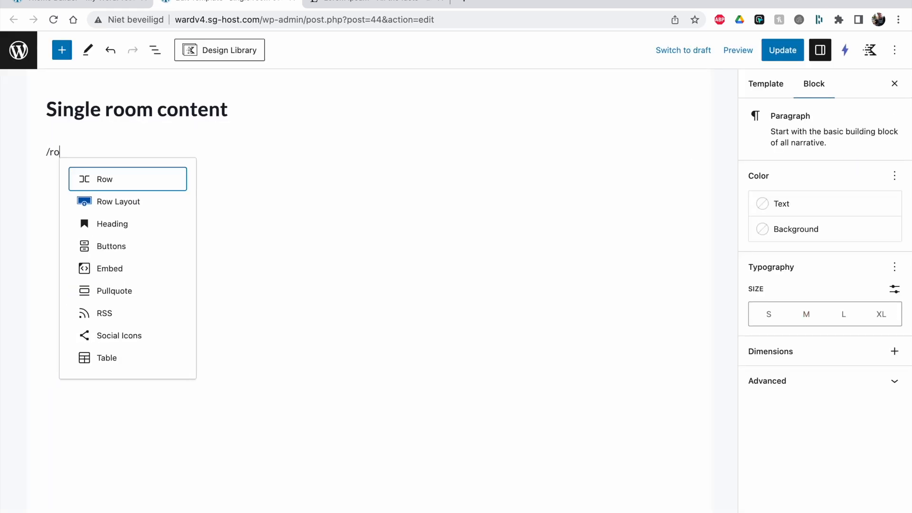
{"action": "left_click", "coordinate": [98, 208]}
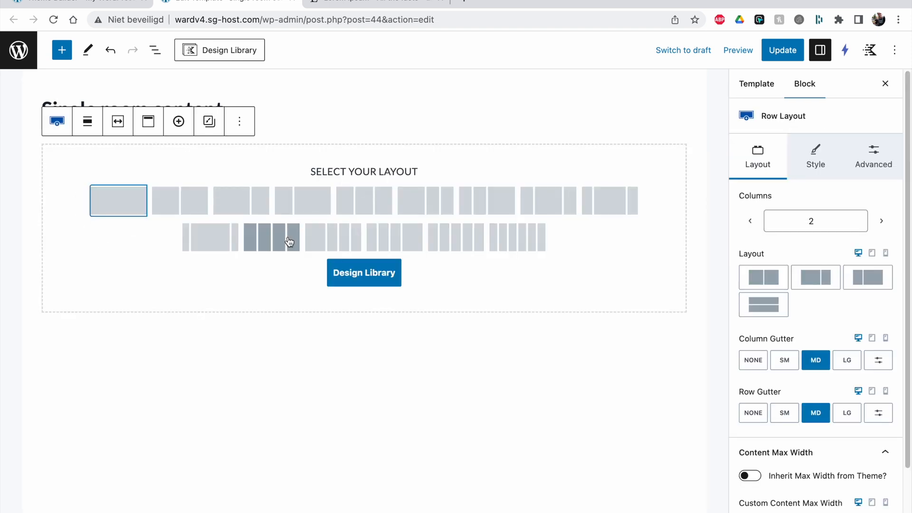
{"action": "left_click", "coordinate": [119, 199]}
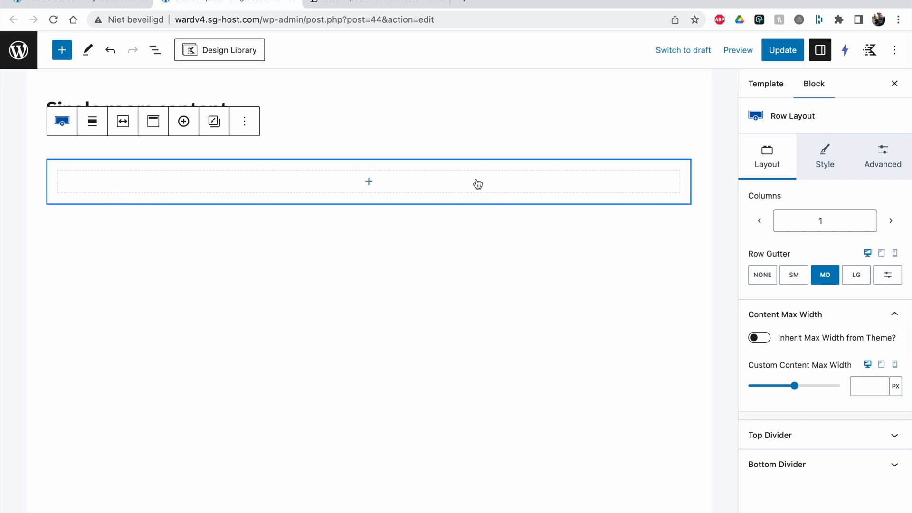
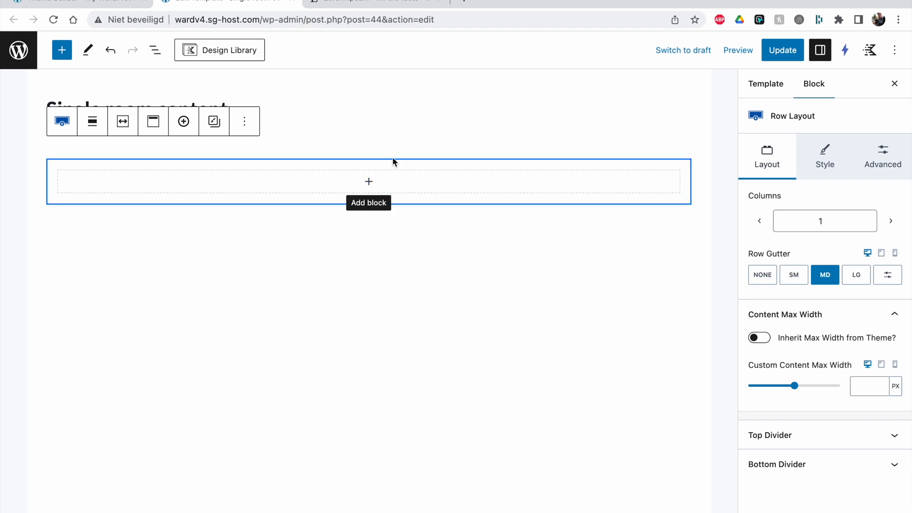
{"action": "left_click", "coordinate": [63, 51]}
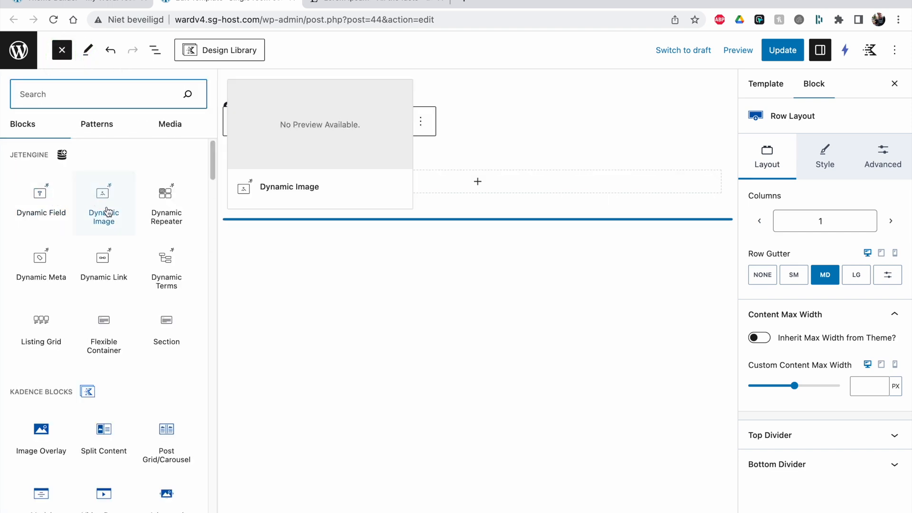
{"action": "scroll", "coordinate": [165, 345], "scroll_direction": "down", "scroll_amount": 1}
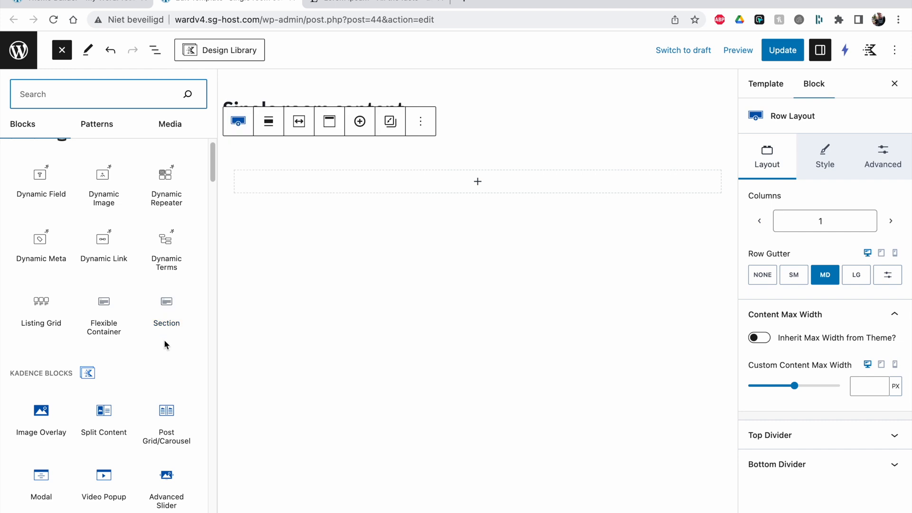
{"action": "scroll", "coordinate": [144, 352], "scroll_direction": "up", "scroll_amount": 1}
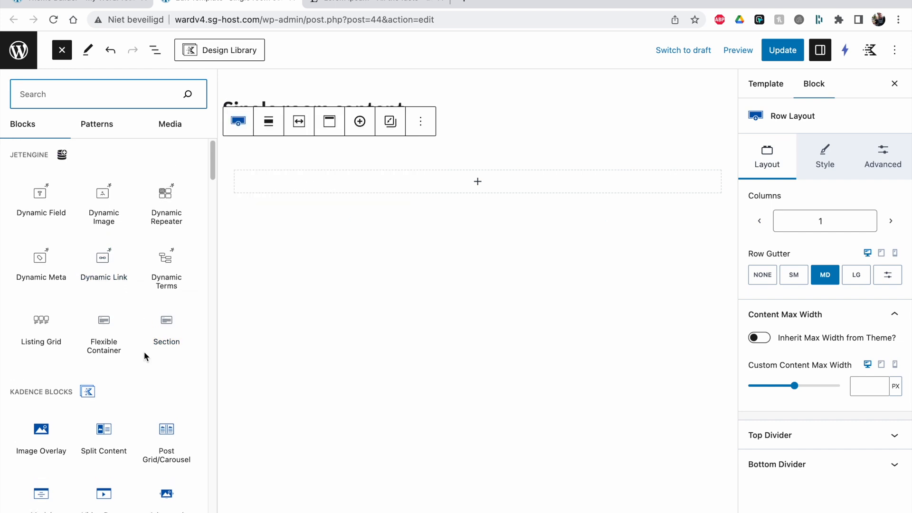
{"action": "scroll", "coordinate": [144, 352], "scroll_direction": "down", "scroll_amount": 8}
{"action": "scroll", "coordinate": [144, 356], "scroll_direction": "down", "scroll_amount": 3}
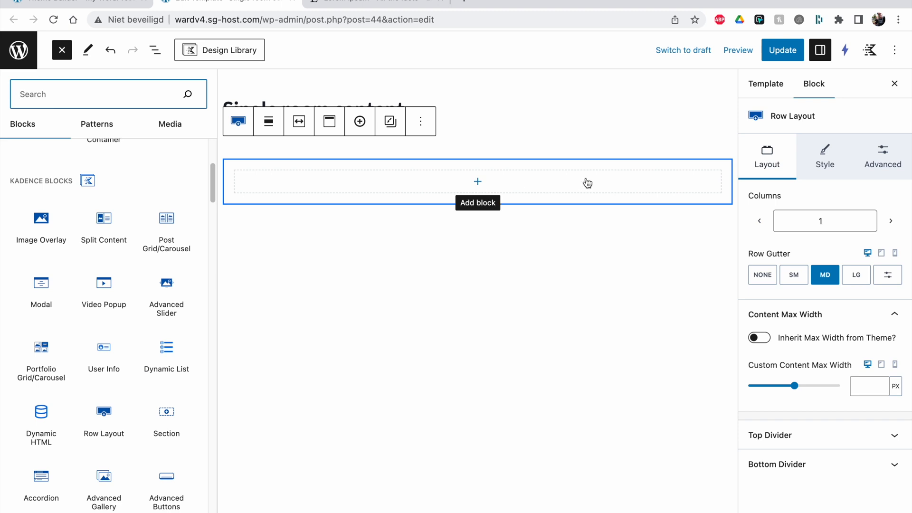
Enable a dynamic background image for the row, sourced from a Post Custom Field of the current post with Custom Input as the field.
{"action": "left_click", "coordinate": [826, 169]}
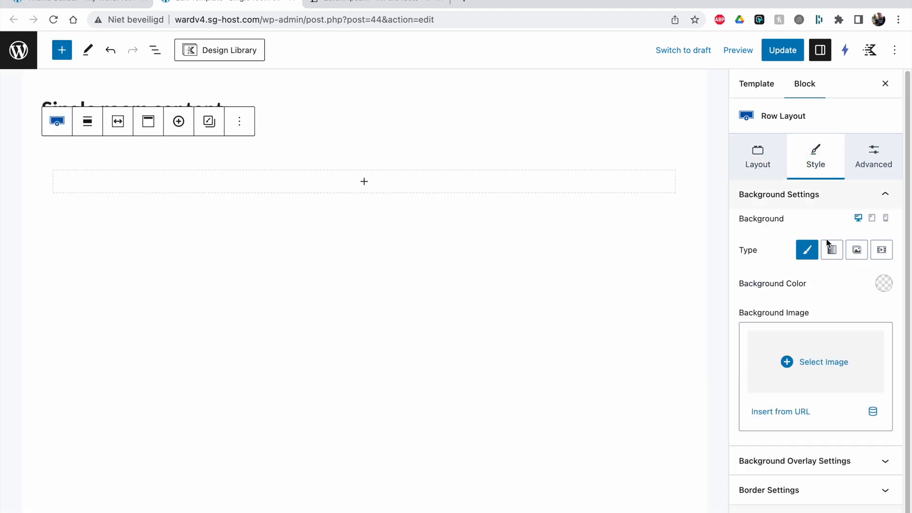
{"action": "left_click", "coordinate": [873, 412]}
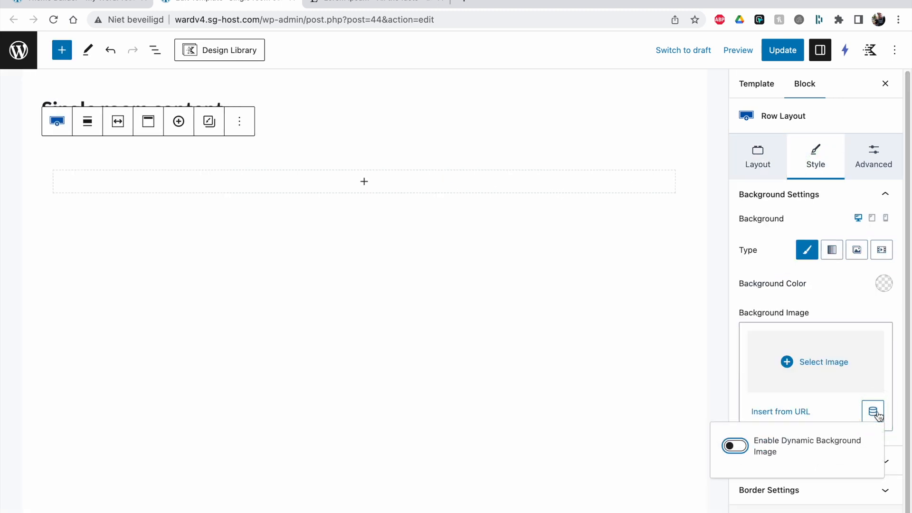
{"action": "left_click", "coordinate": [737, 446]}
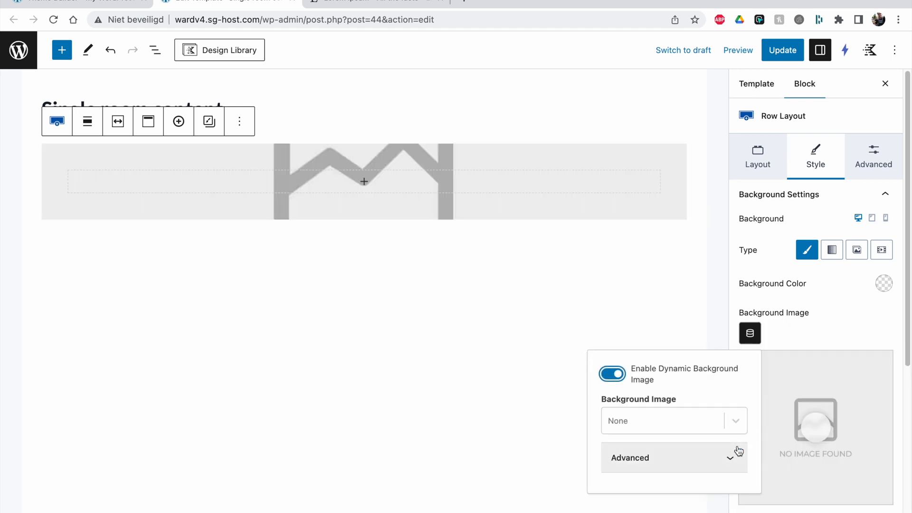
{"action": "left_click", "coordinate": [696, 427]}
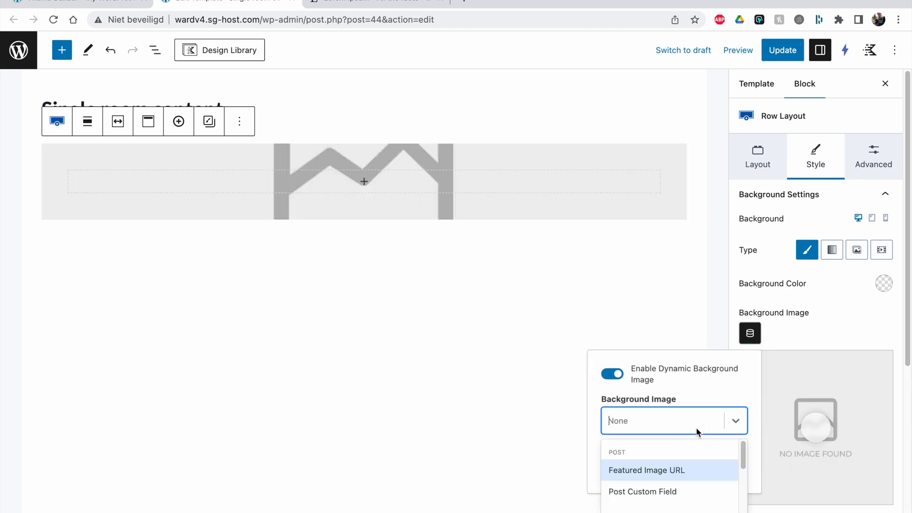
{"action": "left_click", "coordinate": [685, 491]}
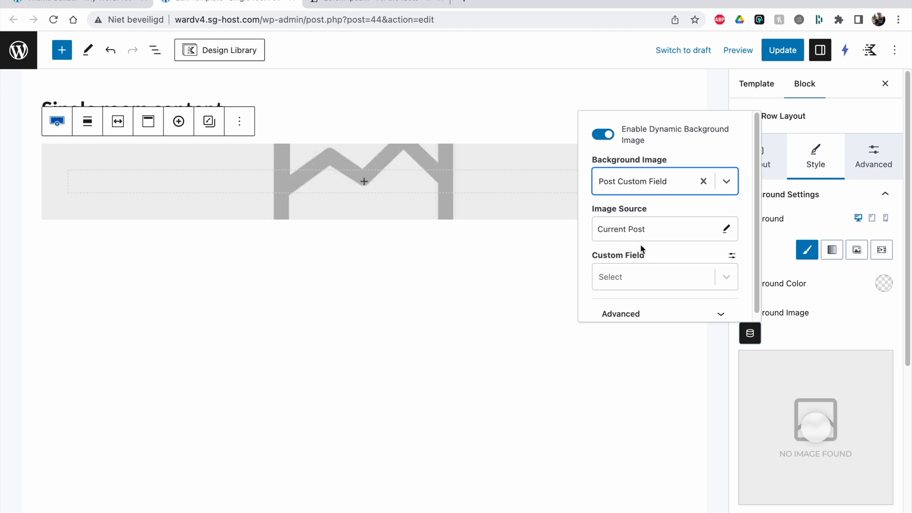
{"action": "left_click", "coordinate": [642, 277]}
{"action": "left_click", "coordinate": [656, 325]}
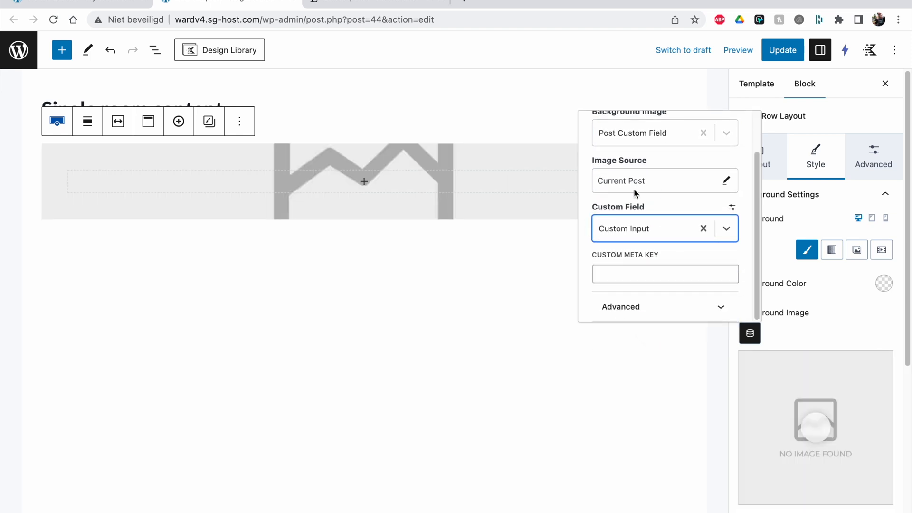
{"action": "left_click", "coordinate": [628, 273]}
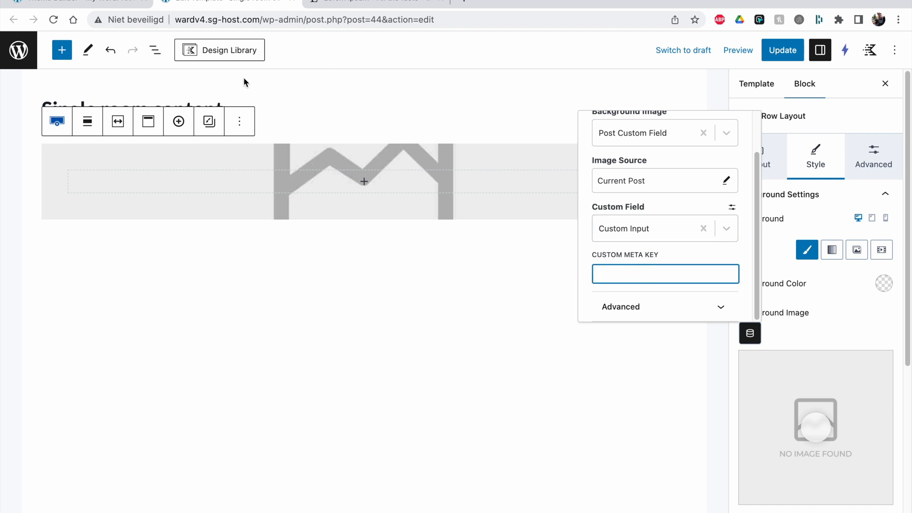
Open the Rooms post type in JetEngine and copy the Name/ID of its Image meta field.
{"action": "left_click", "coordinate": [91, 4]}
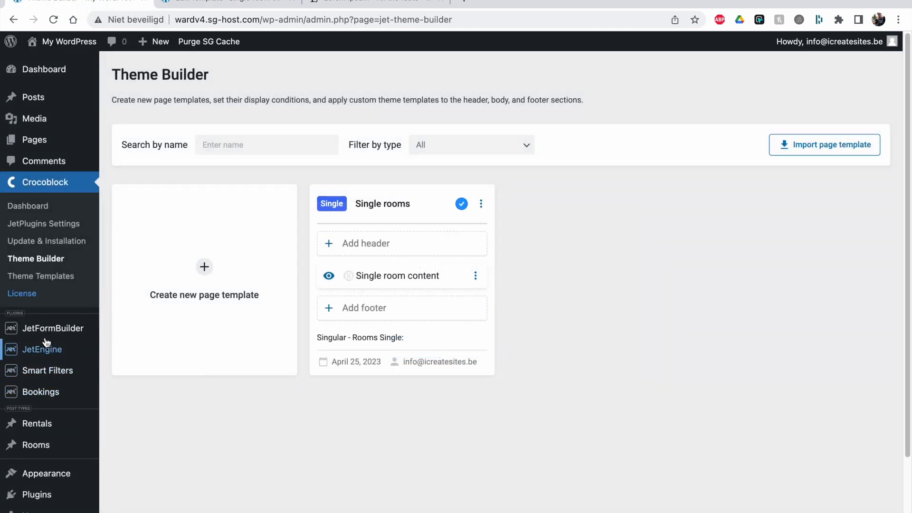
{"action": "left_click", "coordinate": [49, 355]}
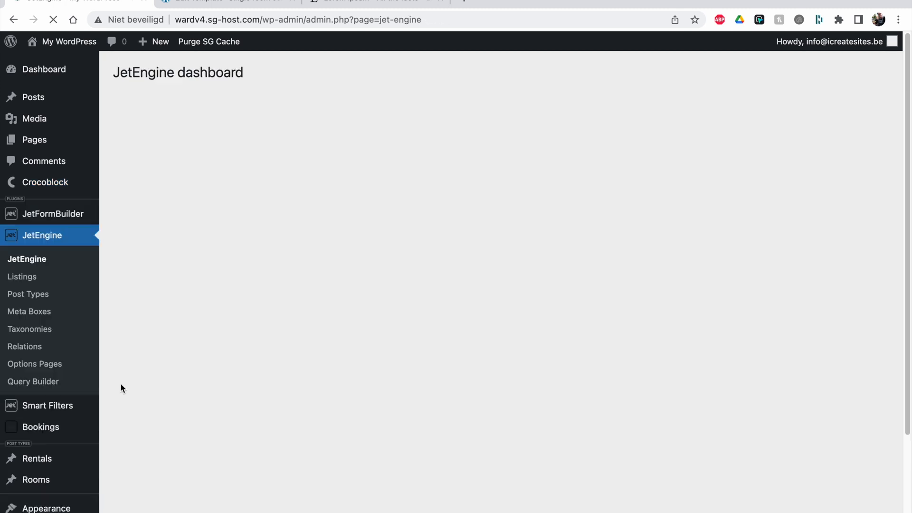
{"action": "scroll", "coordinate": [206, 327], "scroll_direction": "down", "scroll_amount": 1}
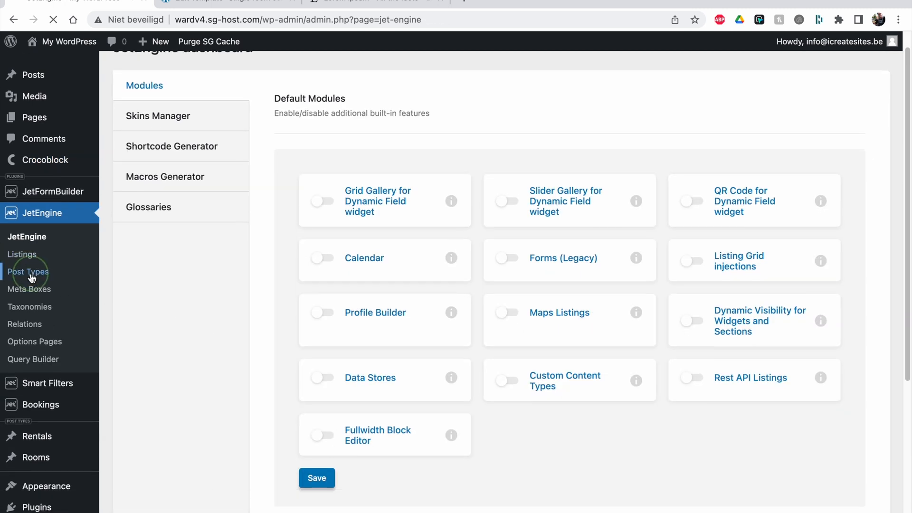
{"action": "left_click", "coordinate": [27, 271]}
{"action": "left_click", "coordinate": [142, 175]}
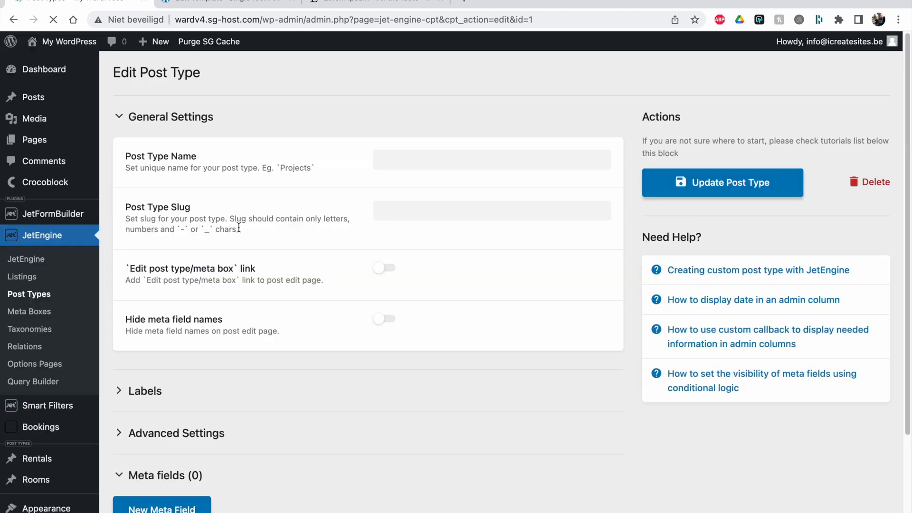
{"action": "scroll", "coordinate": [255, 321], "scroll_direction": "down", "scroll_amount": 5}
{"action": "scroll", "coordinate": [192, 327], "scroll_direction": "down", "scroll_amount": 4}
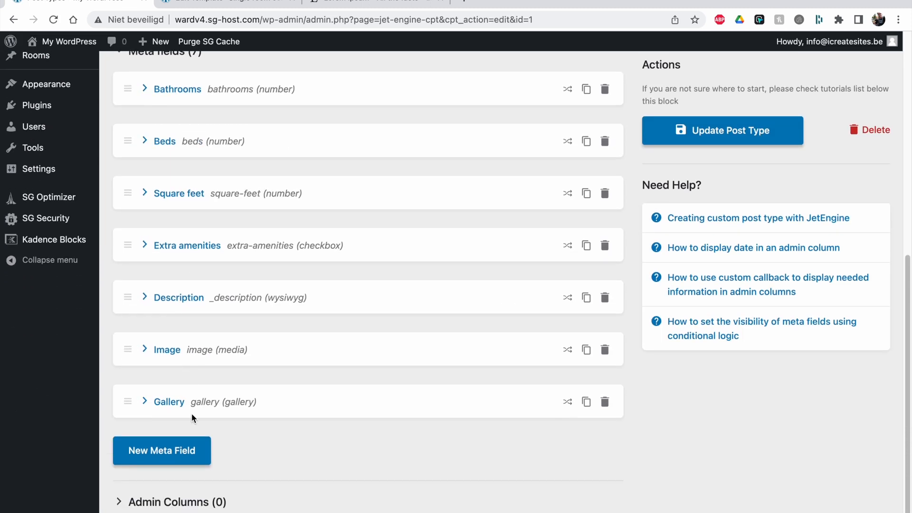
{"action": "left_click", "coordinate": [198, 350]}
{"action": "double_click", "coordinate": [404, 443]}
{"action": "key", "text": "super+c"}
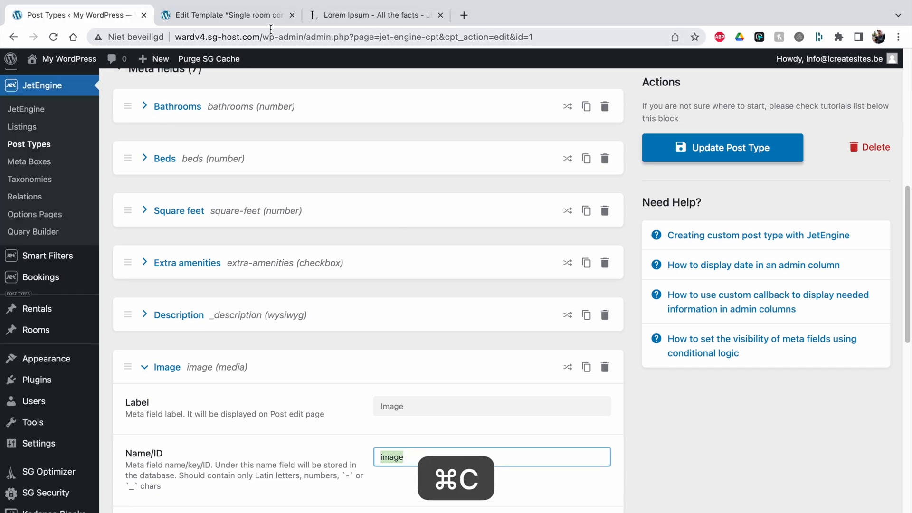
Paste "image" as the row background's custom meta key, keep the image size at Full, and update the template.
{"action": "left_click", "coordinate": [228, 14]}
{"action": "key", "text": "super+v"}
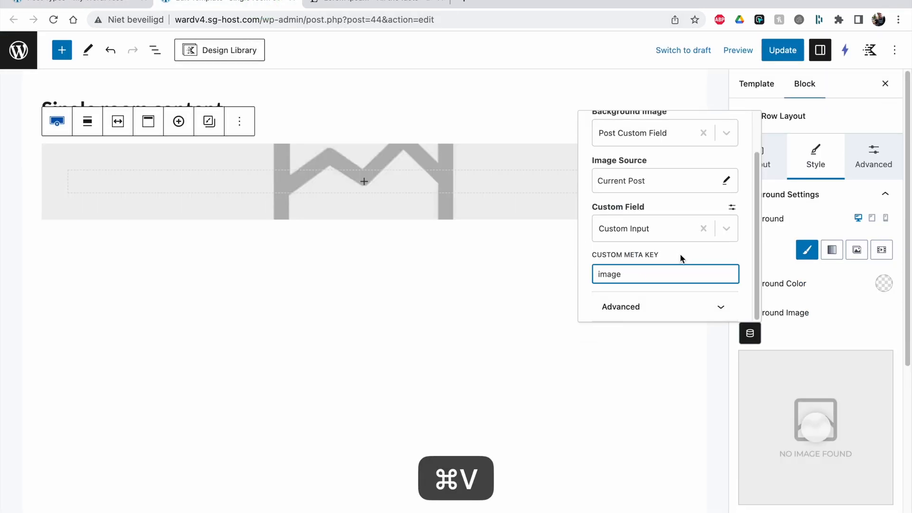
{"action": "left_click", "coordinate": [691, 313]}
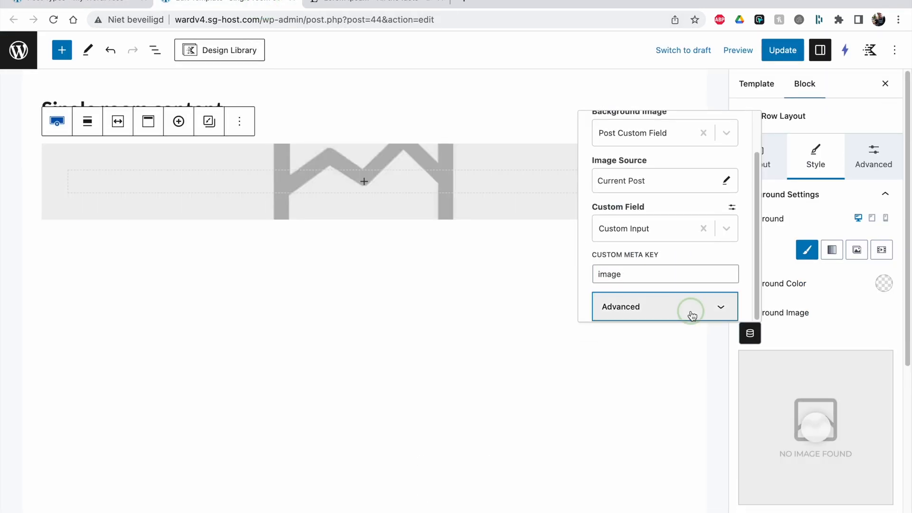
{"action": "left_click", "coordinate": [680, 254]}
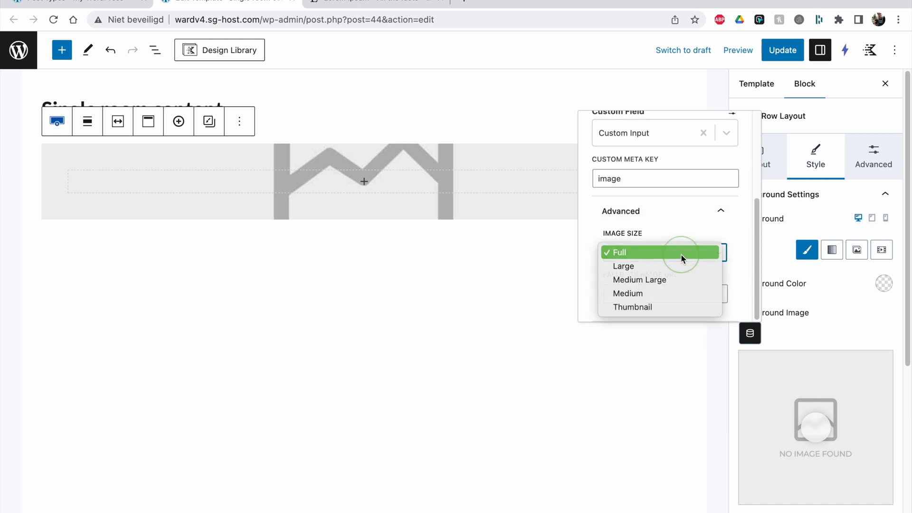
{"action": "left_click", "coordinate": [680, 254]}
{"action": "left_click", "coordinate": [774, 51]}
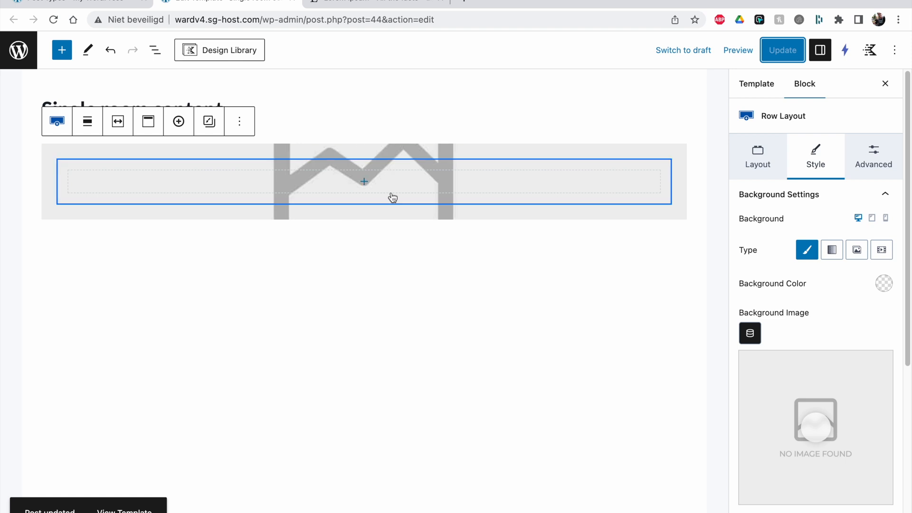
Open the Kingsize deluxe room from the Rooms list on the front end to check the template's background image.
{"action": "left_click", "coordinate": [86, 4]}
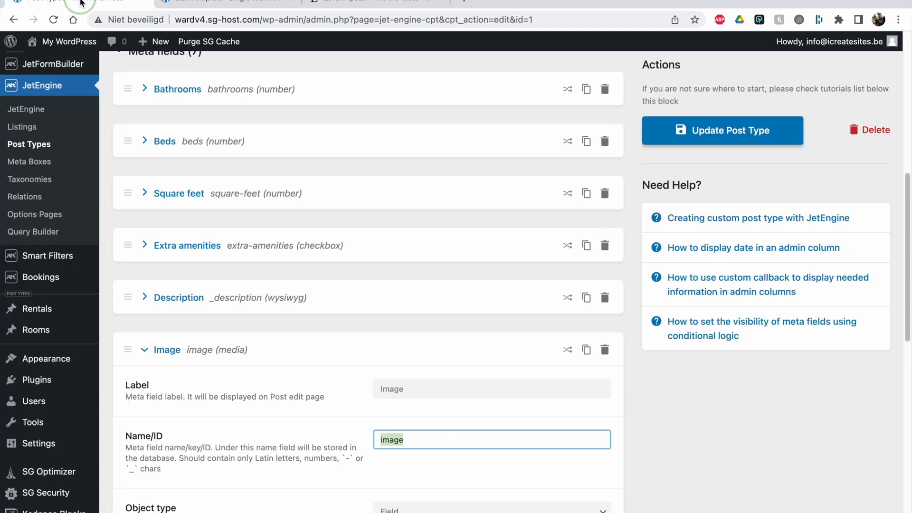
{"action": "scroll", "coordinate": [52, 137], "scroll_direction": "up", "scroll_amount": 5}
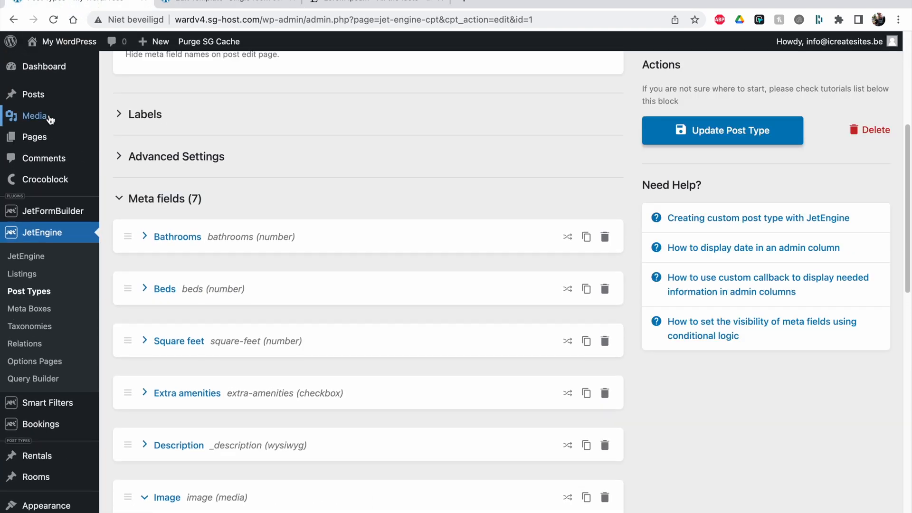
{"action": "scroll", "coordinate": [48, 214], "scroll_direction": "down", "scroll_amount": 5}
{"action": "right_click", "coordinate": [46, 333]}
{"action": "left_click", "coordinate": [44, 332]}
{"action": "left_click", "coordinate": [43, 332]}
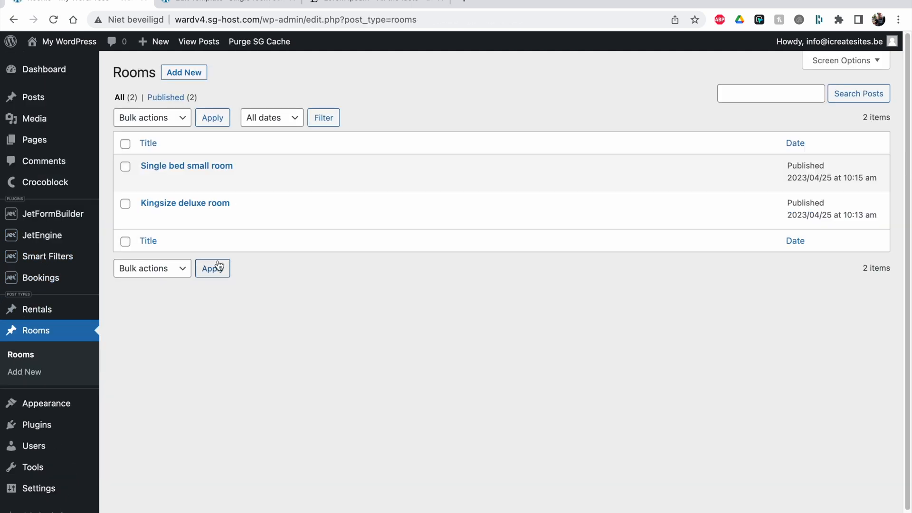
{"action": "right_click", "coordinate": [197, 172]}
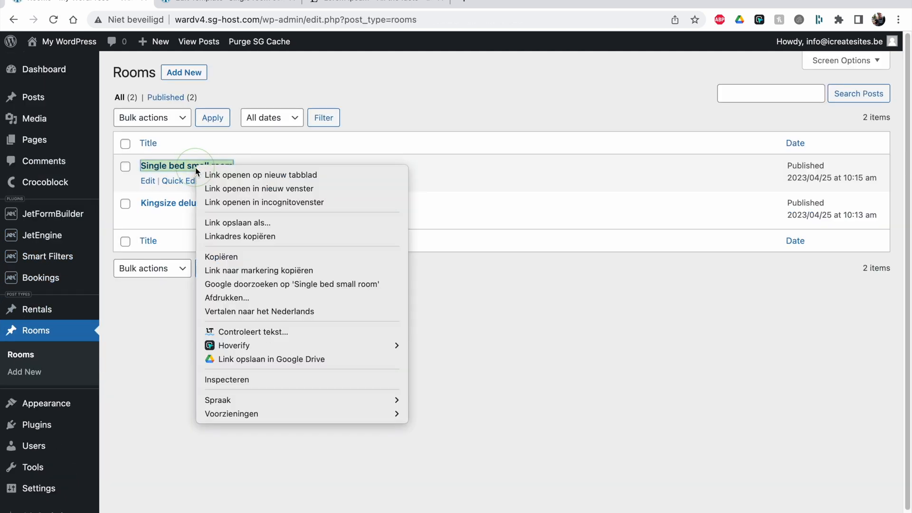
{"action": "left_click", "coordinate": [540, 329]}
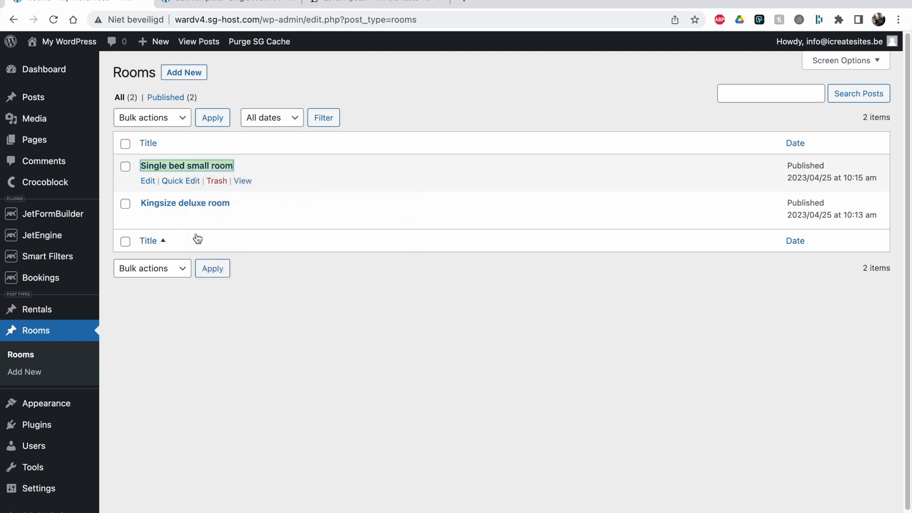
{"action": "left_click", "coordinate": [243, 218]}
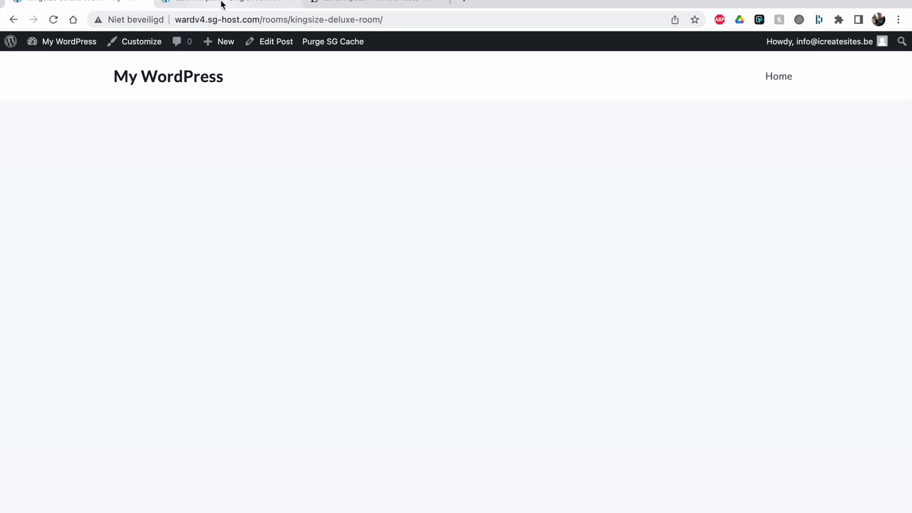
Open the site dashboard in a new browser tab and bring up the meta fields of the Rooms post type in JetEngine.
{"action": "right_click", "coordinate": [74, 36]}
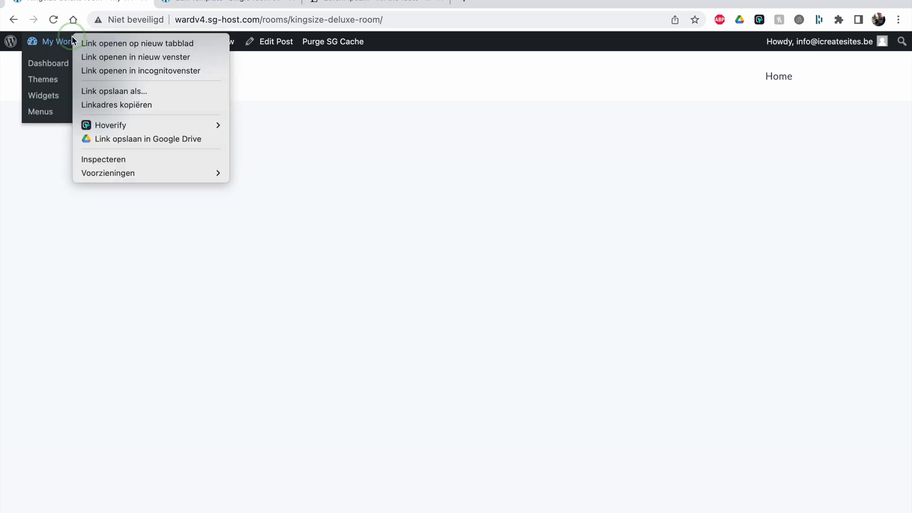
{"action": "left_click", "coordinate": [100, 41]}
{"action": "left_click", "coordinate": [370, 4]}
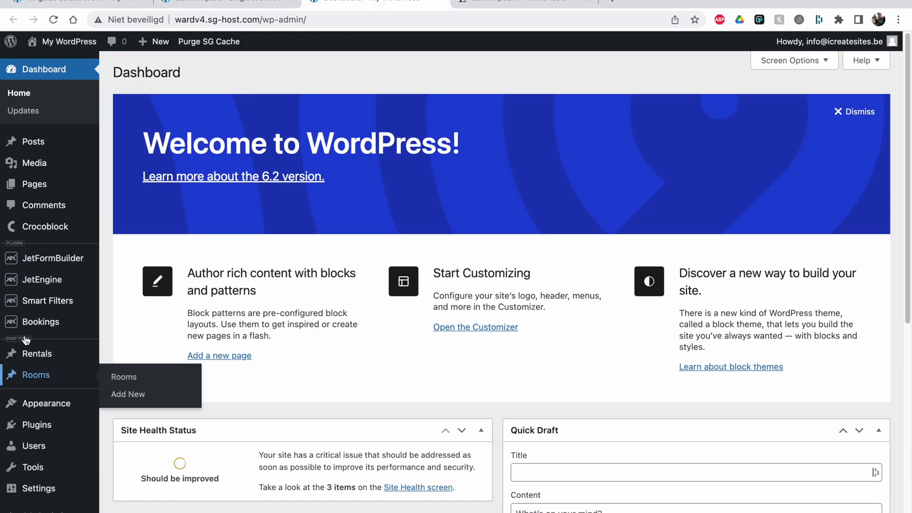
{"action": "left_click", "coordinate": [39, 280]}
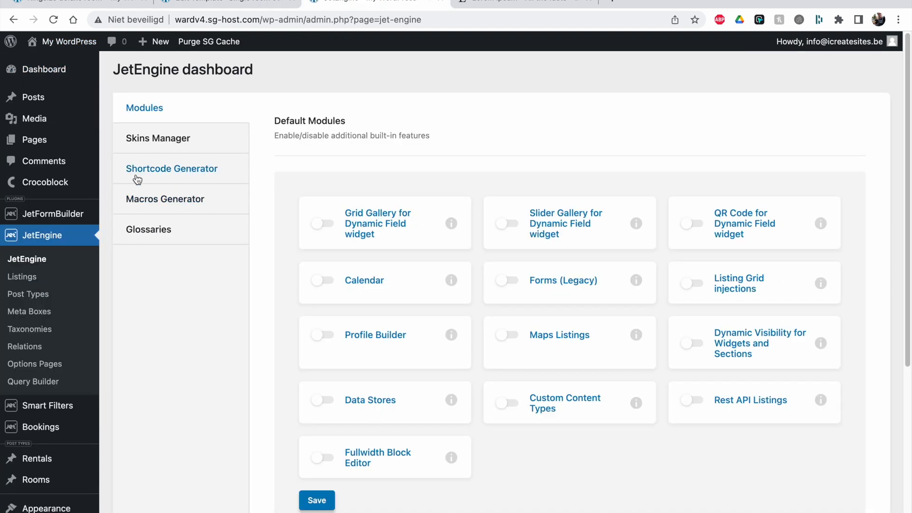
{"action": "left_click", "coordinate": [23, 295]}
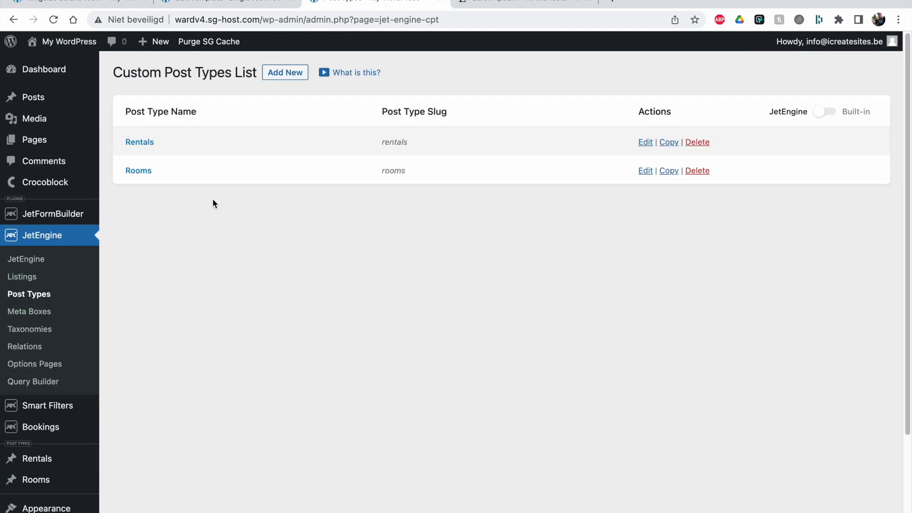
{"action": "left_click", "coordinate": [148, 172]}
{"action": "scroll", "coordinate": [446, 304], "scroll_direction": "down", "scroll_amount": 10}
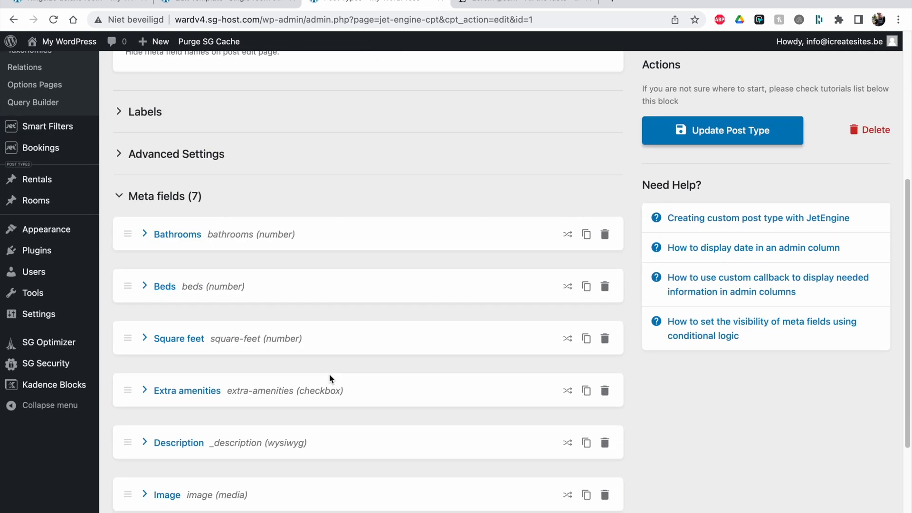
{"action": "scroll", "coordinate": [272, 421], "scroll_direction": "down", "scroll_amount": 1}
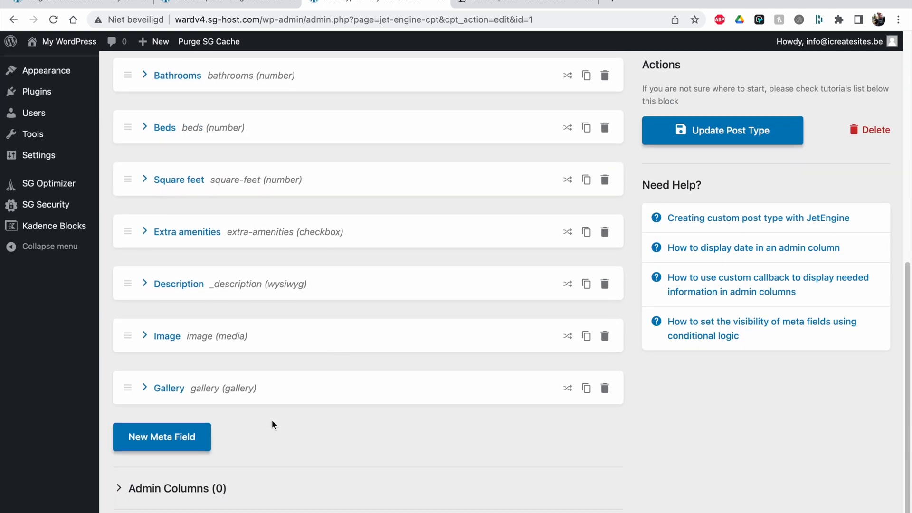
Set the Image meta field's value format to Media URL and update the Rooms post type.
{"action": "left_click", "coordinate": [144, 337]}
{"action": "scroll", "coordinate": [333, 427], "scroll_direction": "down", "scroll_amount": 5}
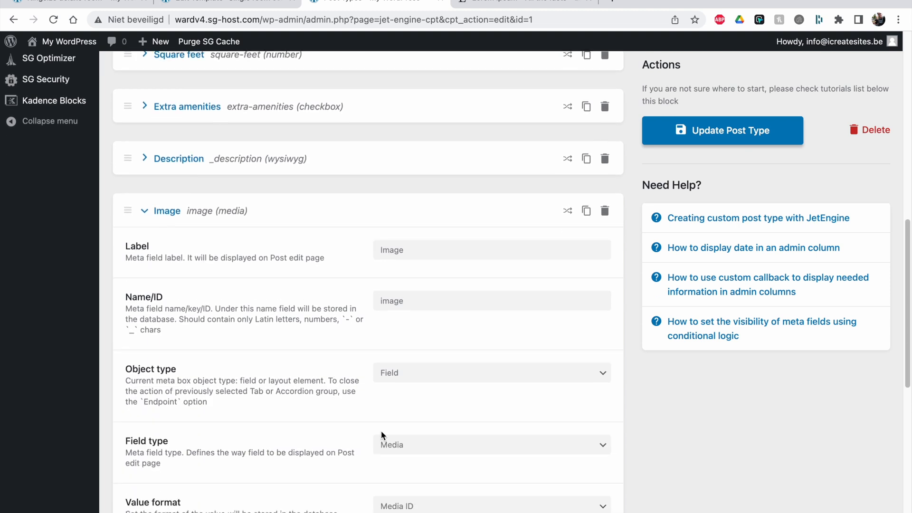
{"action": "scroll", "coordinate": [361, 439], "scroll_direction": "down", "scroll_amount": 4}
{"action": "left_click", "coordinate": [417, 416]}
{"action": "left_click", "coordinate": [390, 428]}
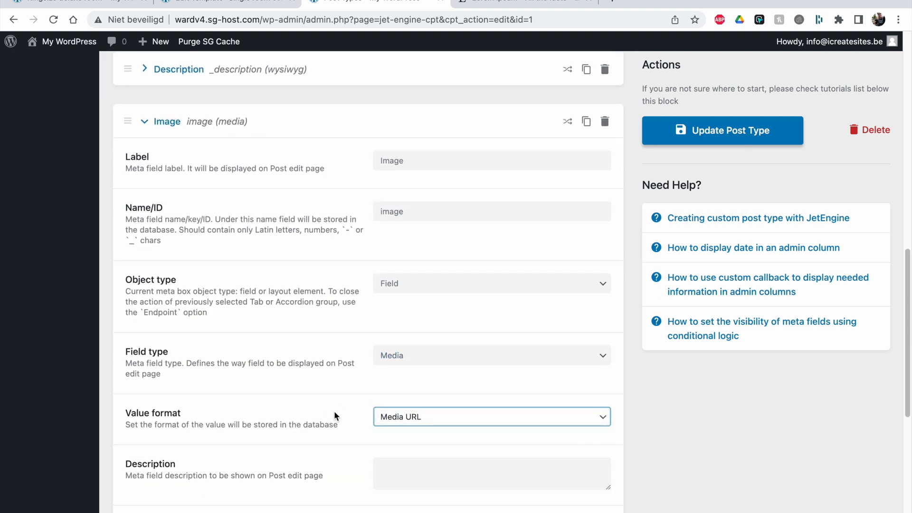
{"action": "left_click", "coordinate": [695, 129]}
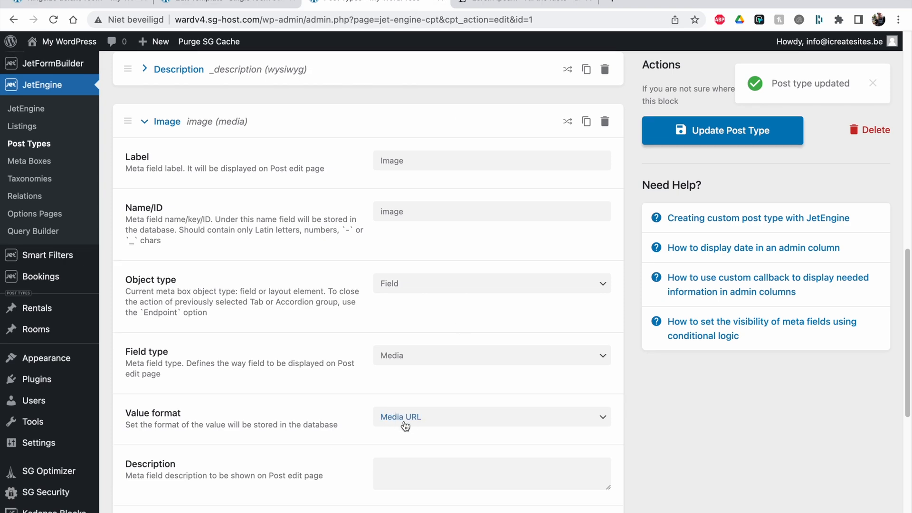
Open the Kingsize deluxe room for editing from the dashboard's Rooms list.
{"action": "left_click", "coordinate": [242, 6]}
{"action": "left_click", "coordinate": [61, 6]}
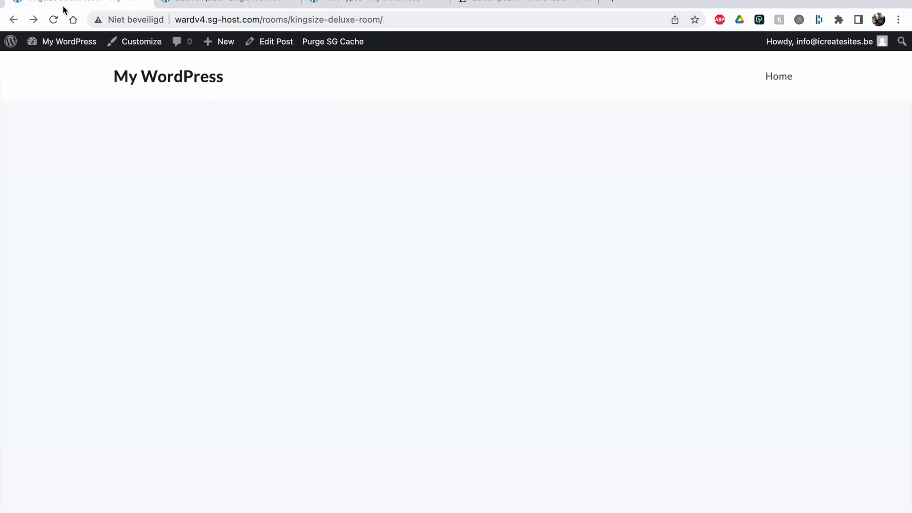
{"action": "left_click", "coordinate": [308, 3]}
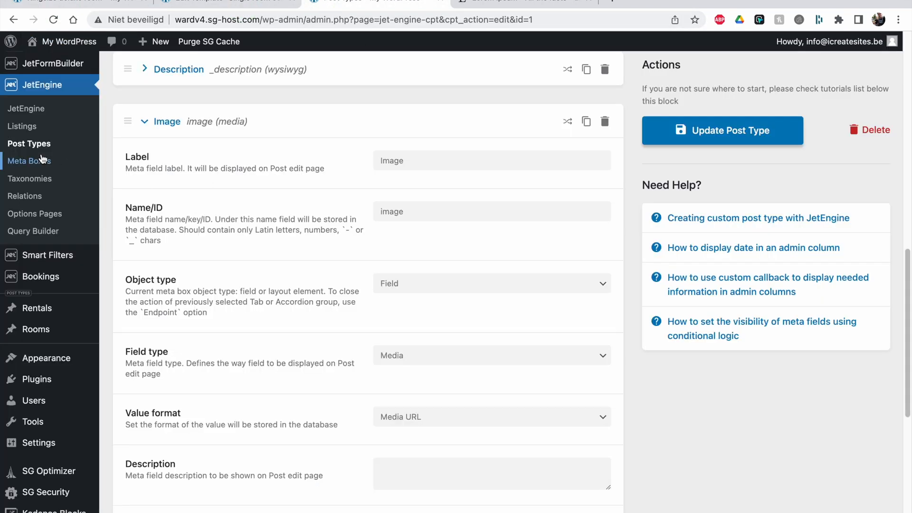
{"action": "scroll", "coordinate": [36, 127], "scroll_direction": "up", "scroll_amount": 3}
{"action": "scroll", "coordinate": [35, 127], "scroll_direction": "down", "scroll_amount": 3}
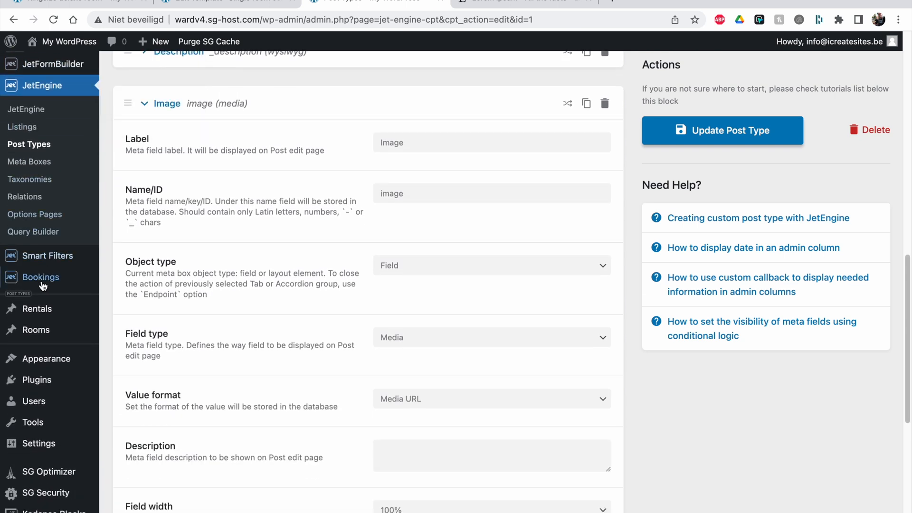
{"action": "mouse_move", "coordinate": [43, 332]}
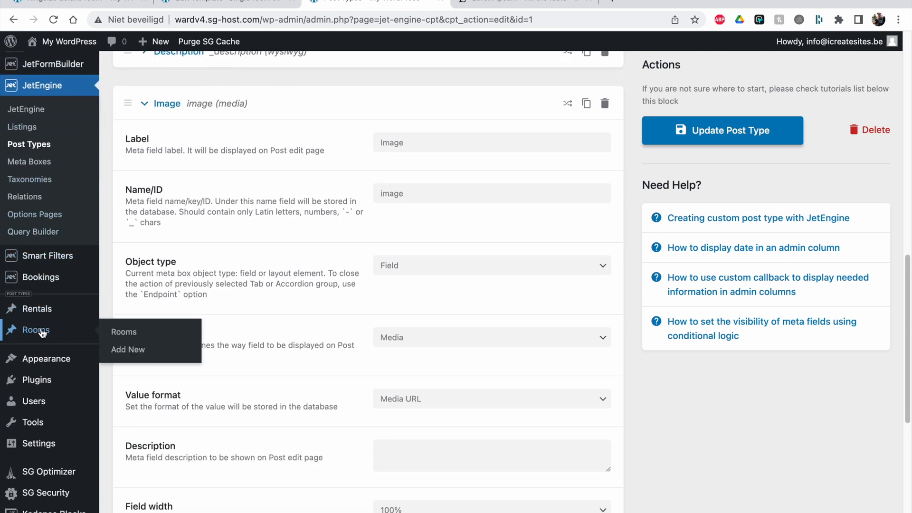
{"action": "left_click", "coordinate": [125, 331]}
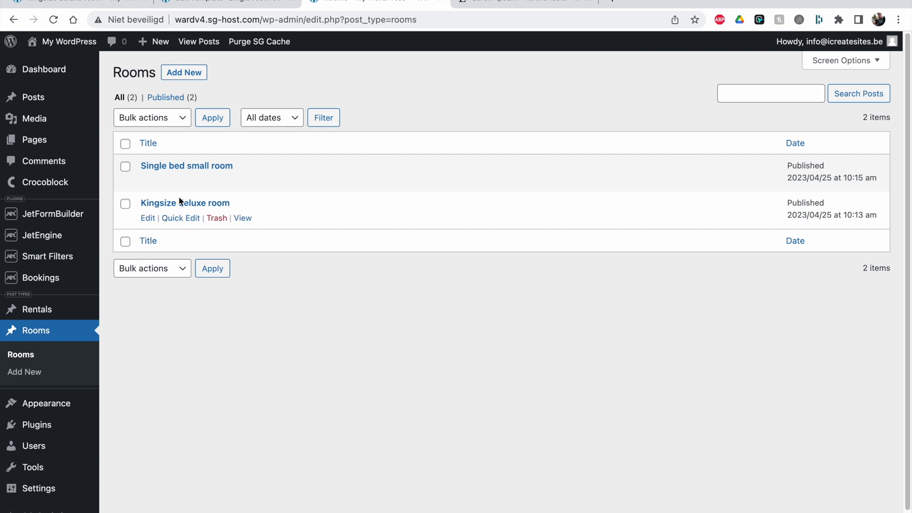
{"action": "left_click", "coordinate": [185, 204]}
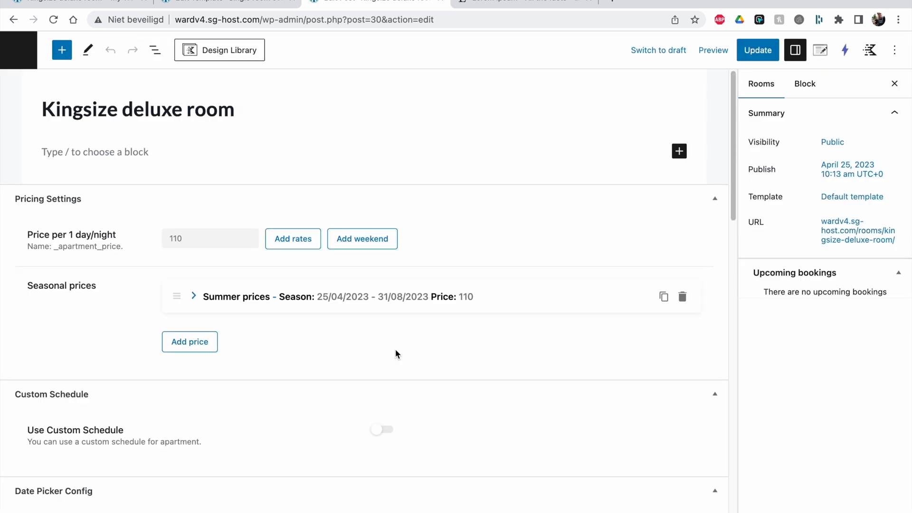
Replace the Kingsize deluxe room's Image field with the nightstand lamp photo gqbu78bdjfm-2.jpg and update the room.
{"action": "scroll", "coordinate": [395, 349], "scroll_direction": "down", "scroll_amount": 2}
{"action": "mouse_move", "coordinate": [278, 333]}
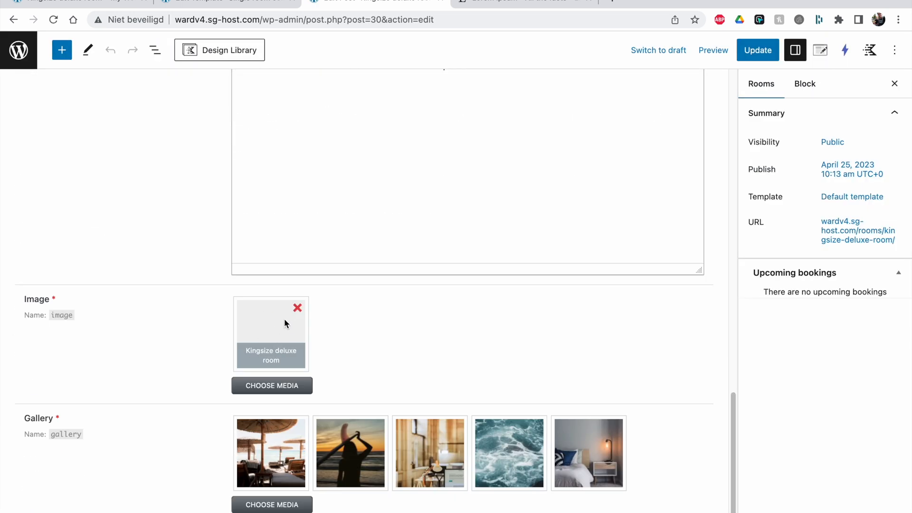
{"action": "left_click", "coordinate": [297, 308]}
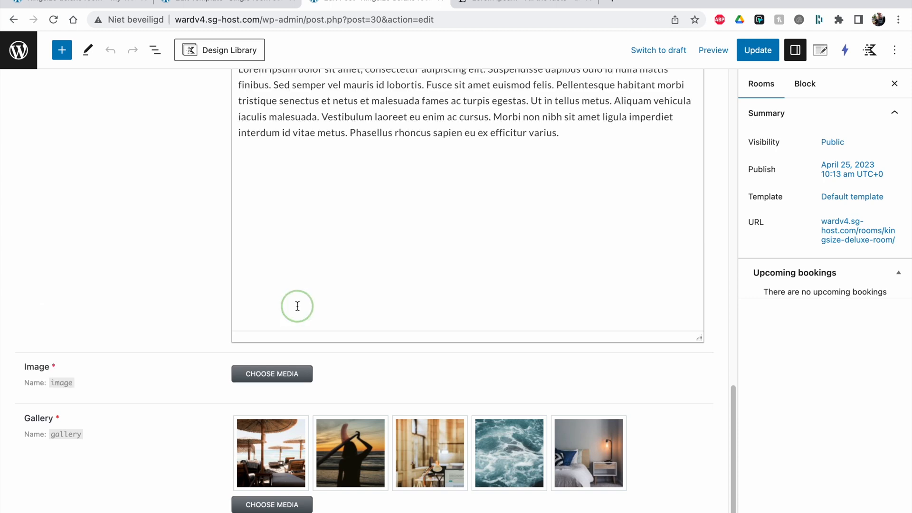
{"action": "left_click", "coordinate": [274, 380]}
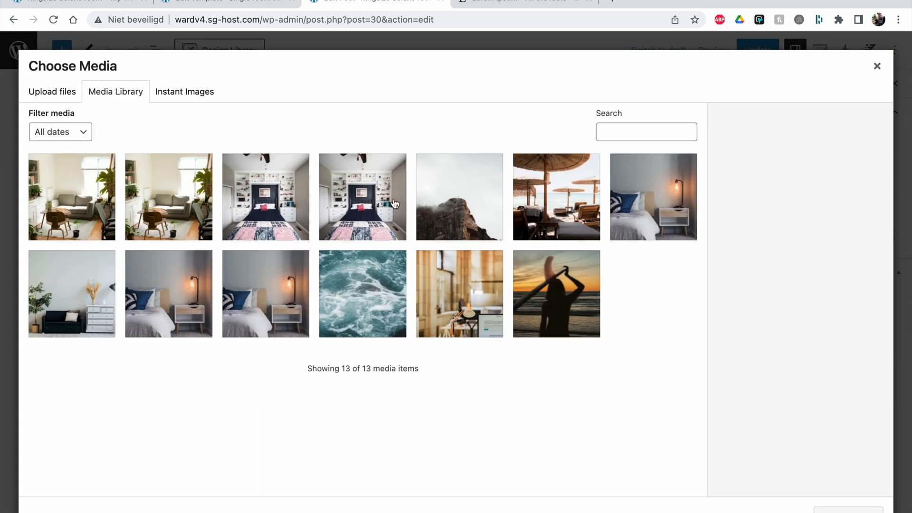
{"action": "left_click", "coordinate": [657, 199]}
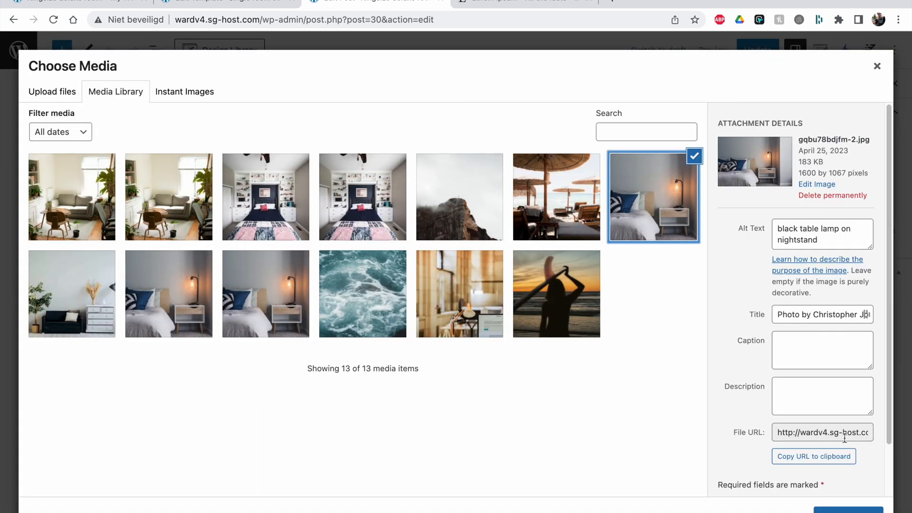
{"action": "left_click", "coordinate": [848, 504]}
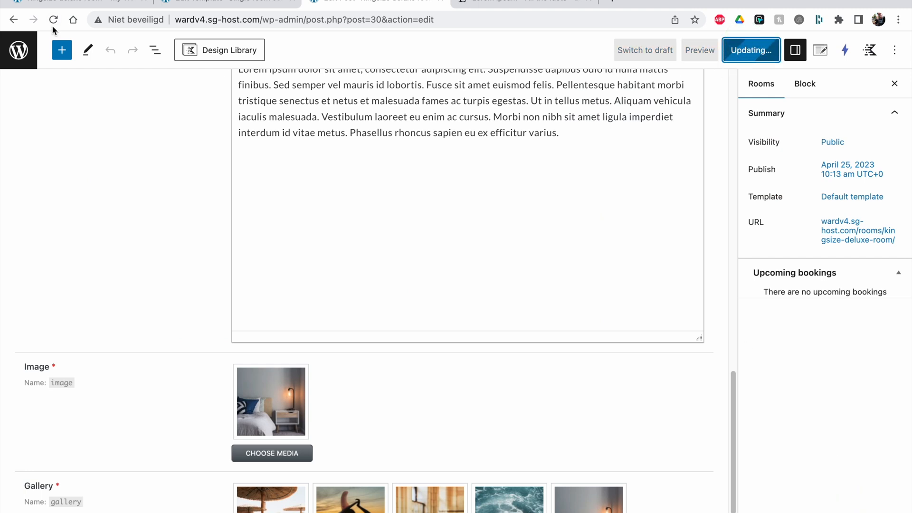
Open the Single bed small room, replace its Image field with the bedroom photo h7sqlup4jve-1.jpg, and update it.
{"action": "left_click", "coordinate": [19, 50]}
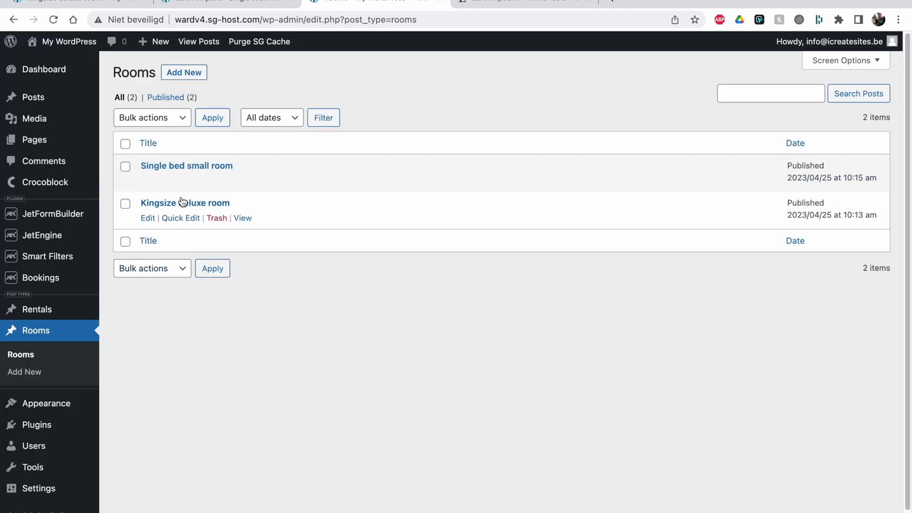
{"action": "left_click", "coordinate": [181, 166]}
{"action": "scroll", "coordinate": [366, 295], "scroll_direction": "down", "scroll_amount": 15}
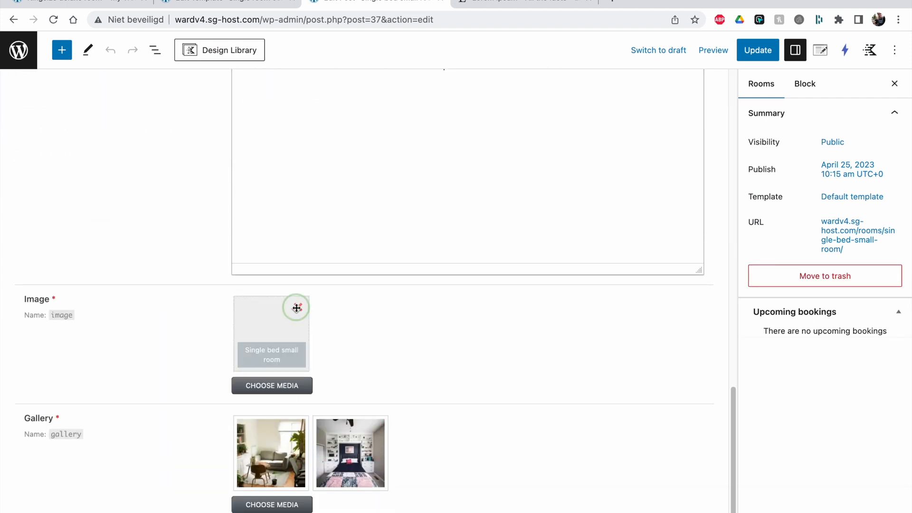
{"action": "left_click", "coordinate": [297, 308]}
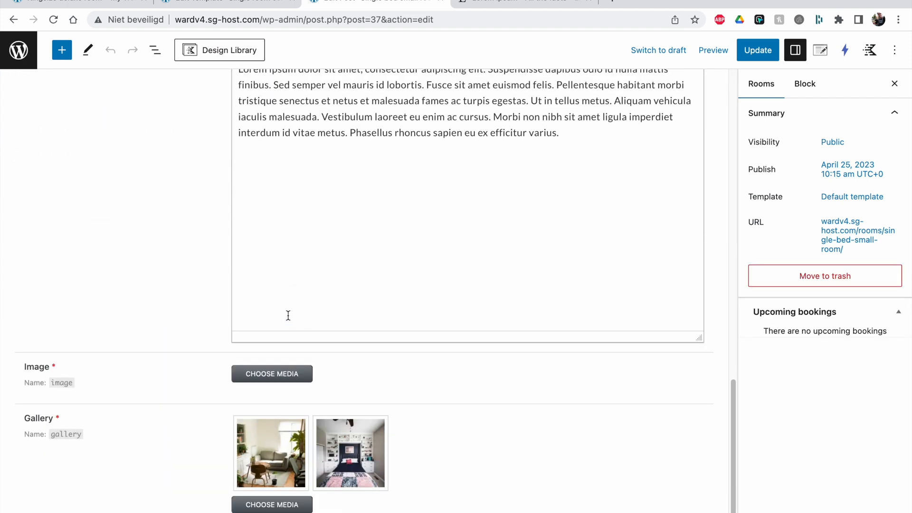
{"action": "left_click", "coordinate": [285, 376]}
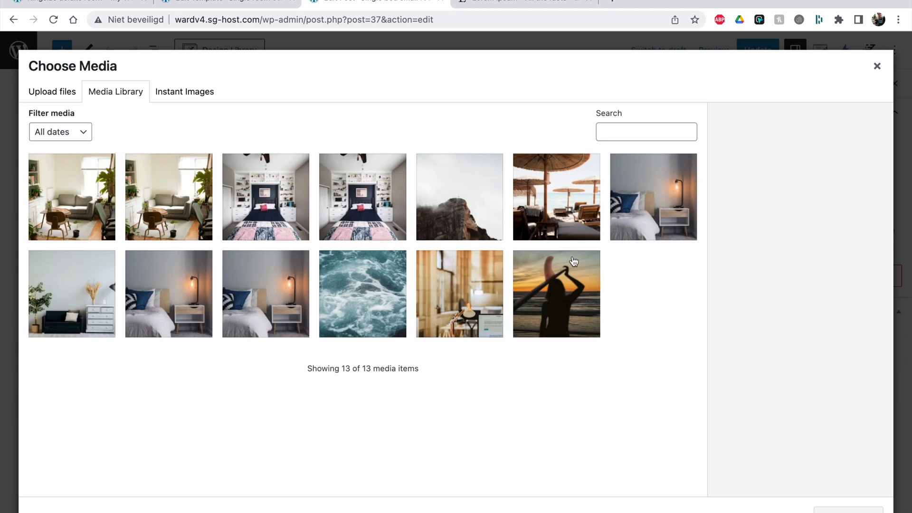
{"action": "left_click", "coordinate": [307, 227]}
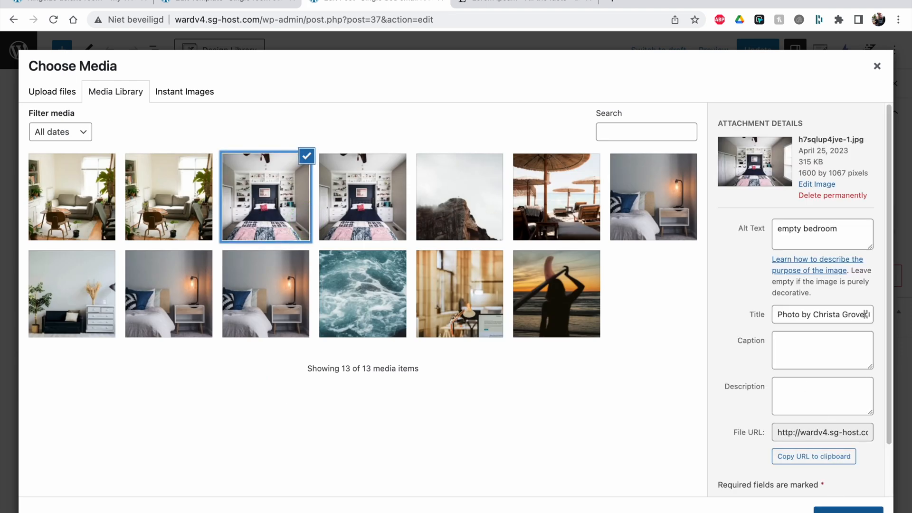
{"action": "left_click", "coordinate": [848, 510]}
{"action": "left_click", "coordinate": [753, 52]}
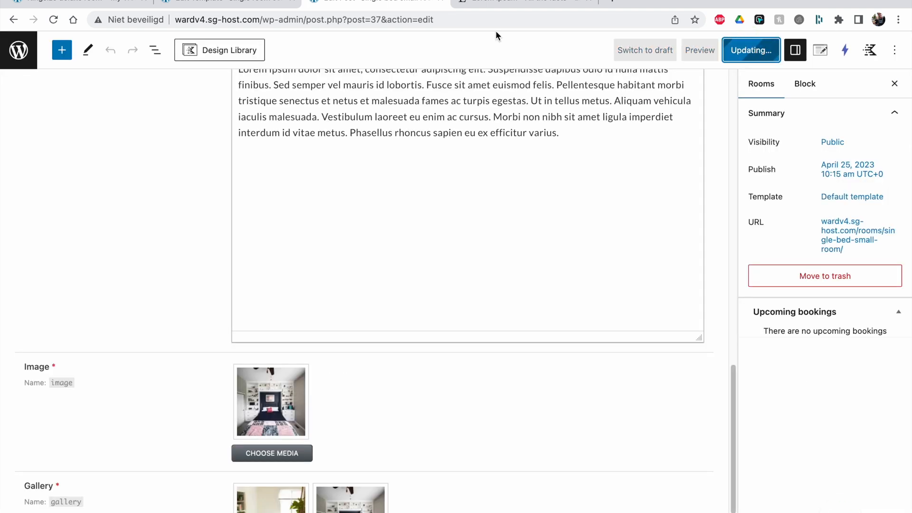
Reload the Kingsize deluxe room page on the front end to check the row's background image.
{"action": "left_click", "coordinate": [226, 10]}
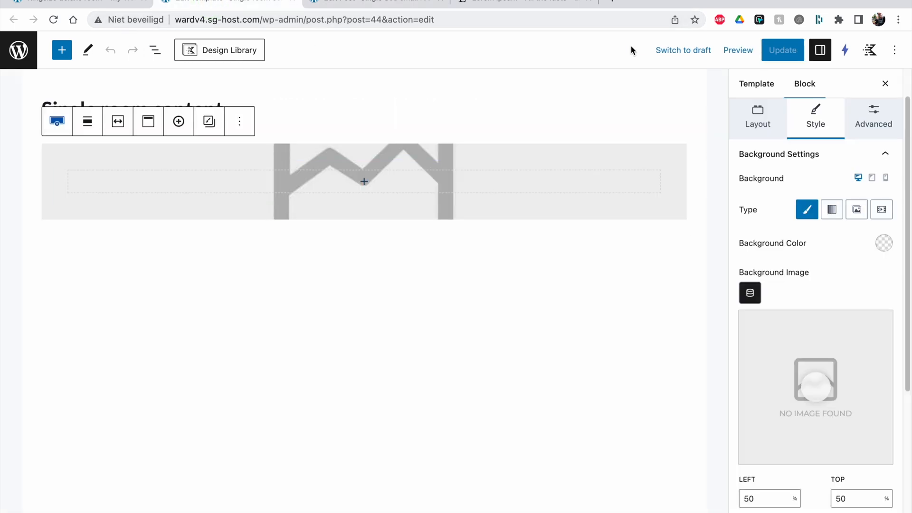
{"action": "left_click", "coordinate": [71, 15]}
{"action": "left_click", "coordinate": [53, 36]}
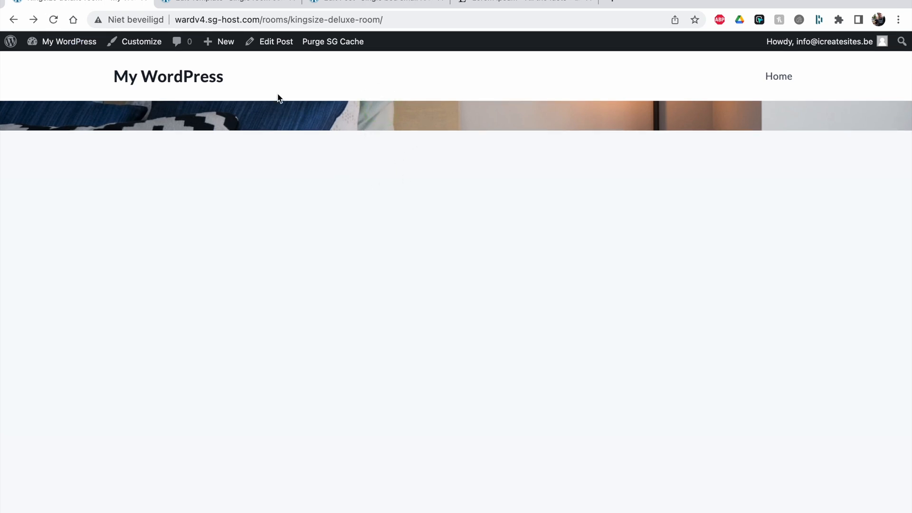
Insert an Advanced Text block into the row's section in the Single room content template.
{"action": "left_click", "coordinate": [264, 5]}
{"action": "left_click", "coordinate": [370, 187]}
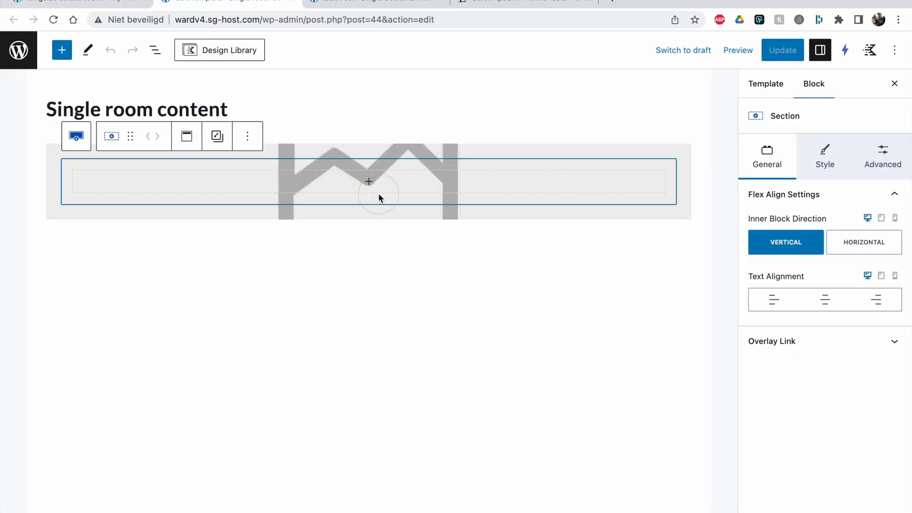
{"action": "left_click", "coordinate": [369, 182]}
{"action": "type", "text": "adv"}
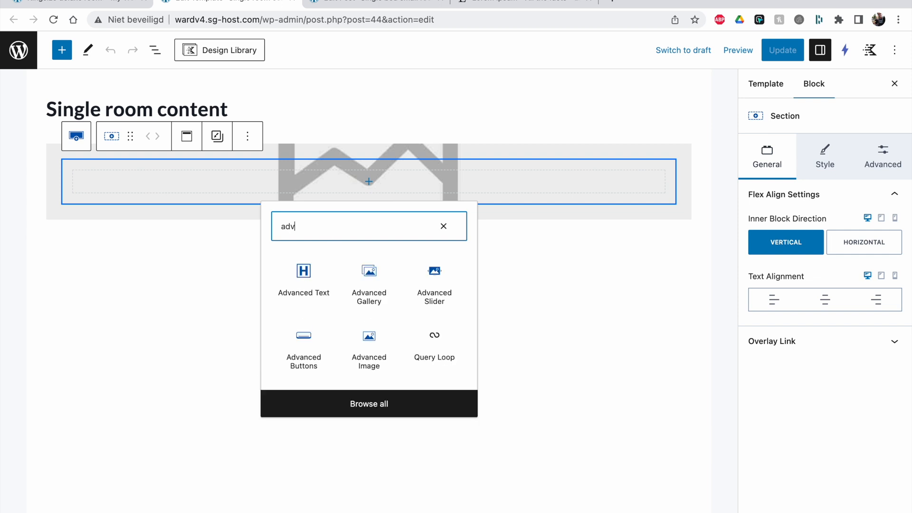
{"action": "left_click", "coordinate": [311, 271]}
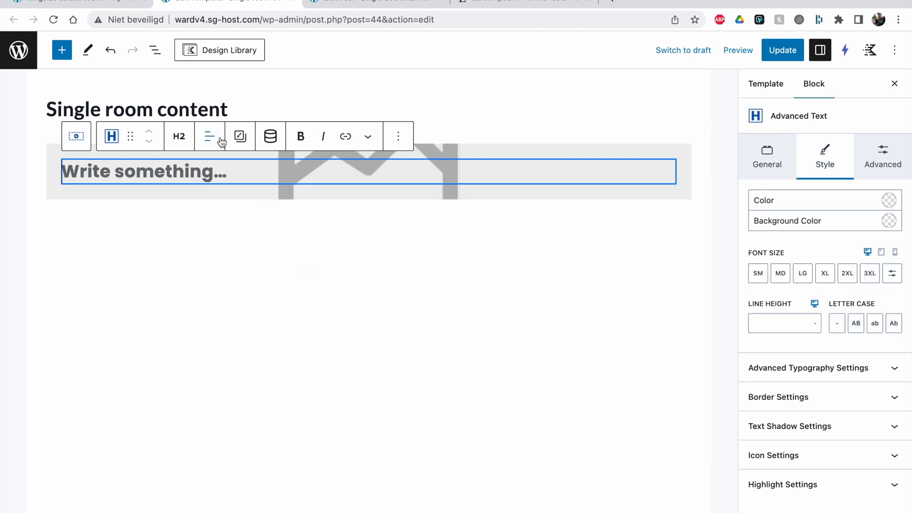
Fill the Advanced Text block with the dynamic Post Title of the current post and update the template.
{"action": "left_click", "coordinate": [270, 137]}
{"action": "left_click", "coordinate": [389, 190]}
{"action": "scroll", "coordinate": [364, 271], "scroll_direction": "down", "scroll_amount": 5}
{"action": "scroll", "coordinate": [350, 303], "scroll_direction": "up", "scroll_amount": 5}
{"action": "left_click", "coordinate": [309, 238]}
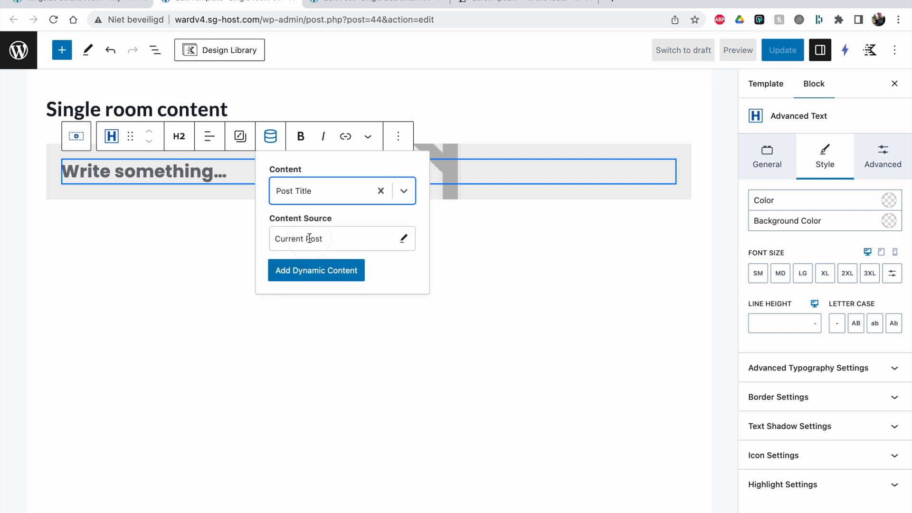
{"action": "left_click", "coordinate": [326, 270]}
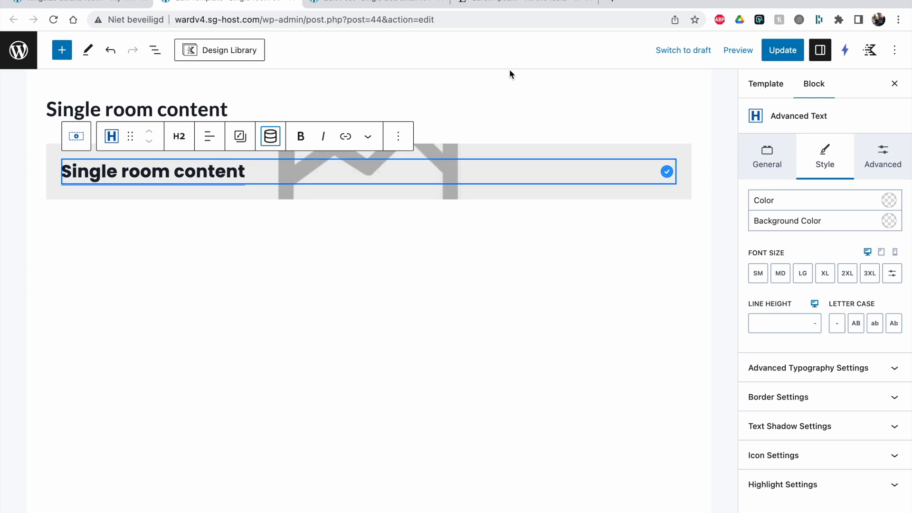
{"action": "left_click", "coordinate": [783, 50]}
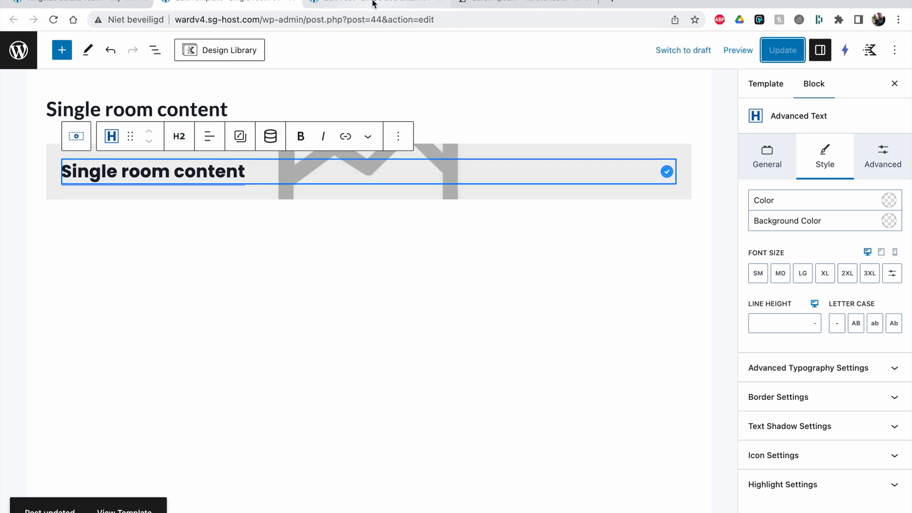
Reload the Kingsize deluxe room page on the front end to check the dynamic title.
{"action": "left_click", "coordinate": [38, 1]}
{"action": "left_click", "coordinate": [54, 19]}
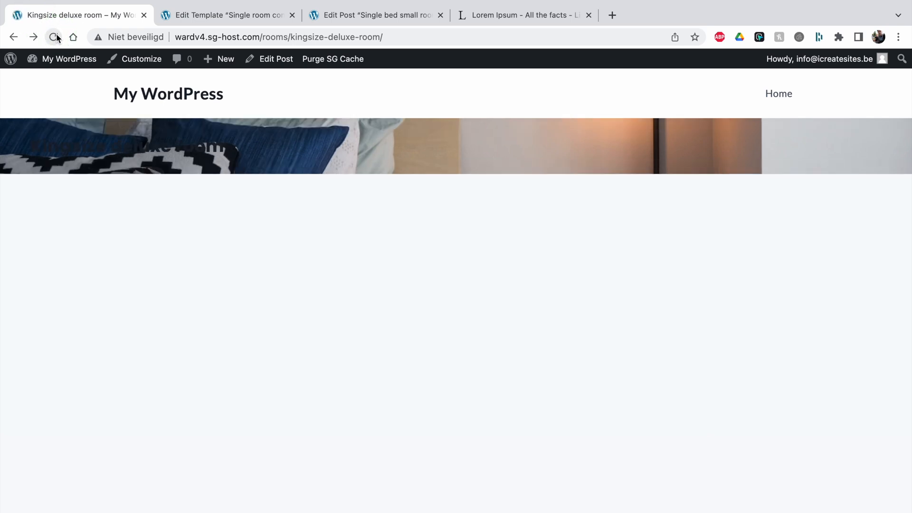
{"action": "left_click_drag", "start_coordinate": [52, 126], "coordinate": [274, 128]}
{"action": "left_click", "coordinate": [274, 127]}
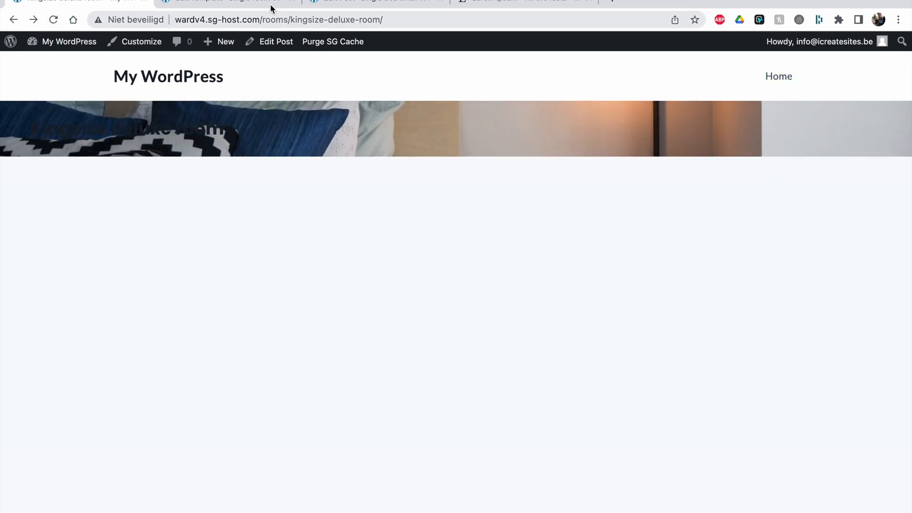
Turn on the theme content inner width for the row, align it to Full width, and update the template.
{"action": "left_click", "coordinate": [248, 2]}
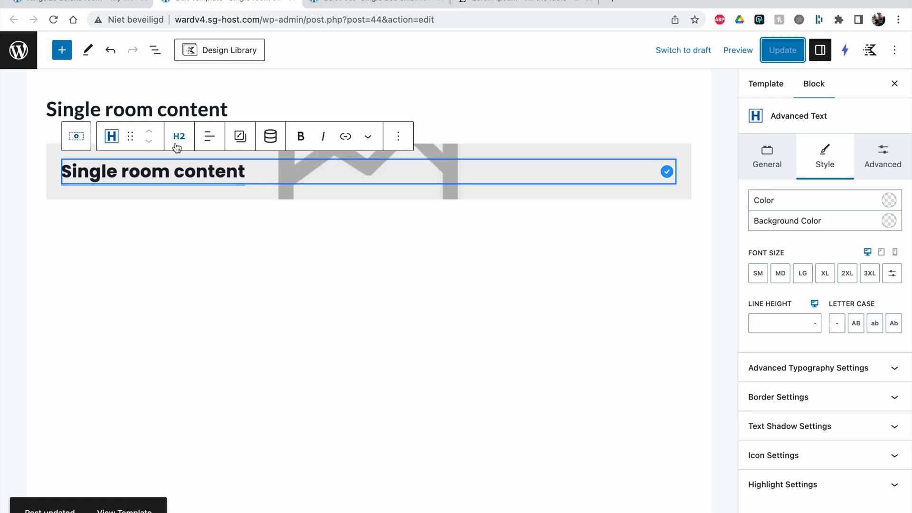
{"action": "left_click", "coordinate": [76, 138]}
{"action": "left_click", "coordinate": [76, 138]}
{"action": "left_click", "coordinate": [119, 122]}
{"action": "left_click", "coordinate": [119, 125]}
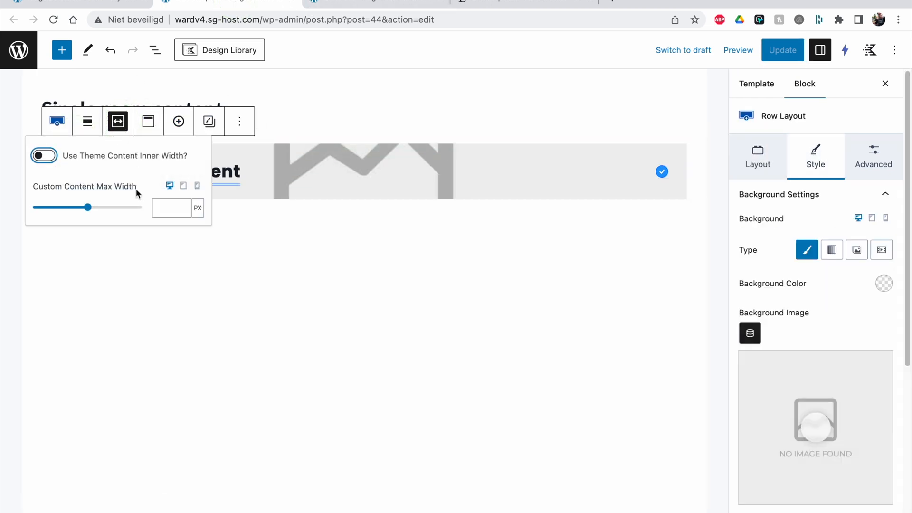
{"action": "left_click", "coordinate": [55, 161]}
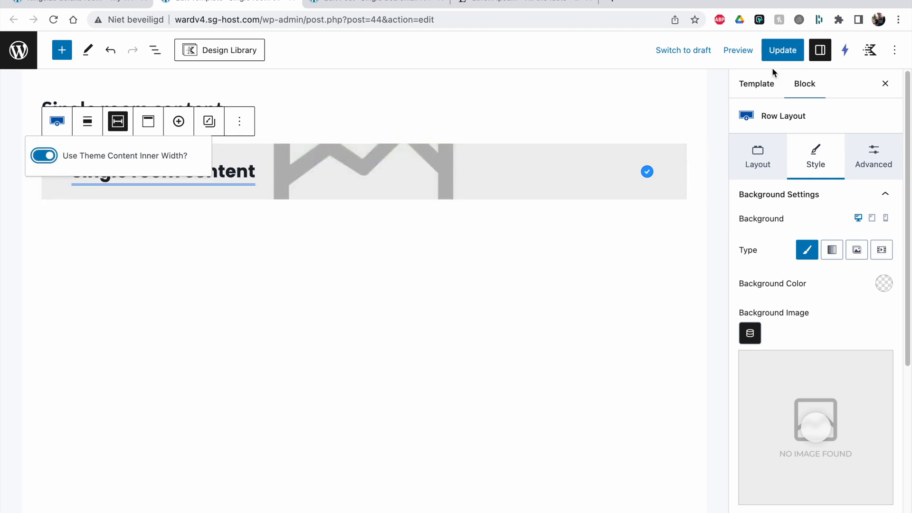
{"action": "left_click", "coordinate": [87, 122]}
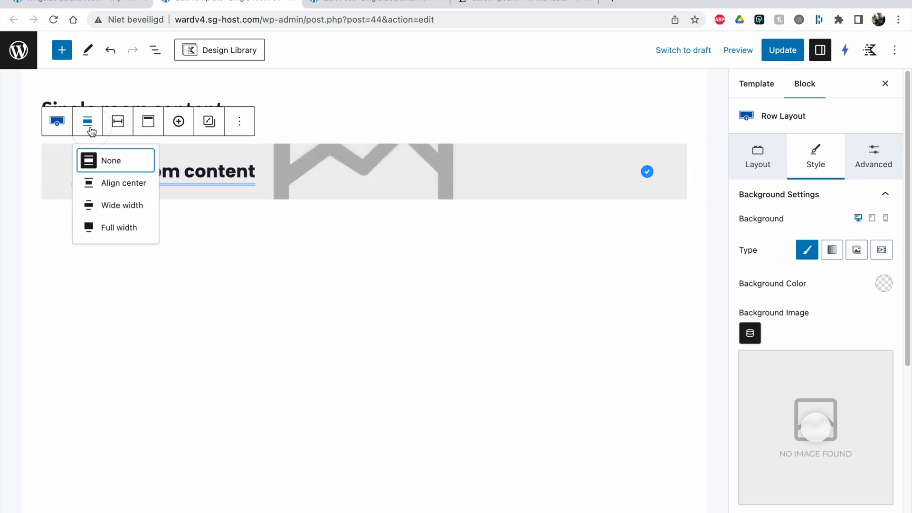
{"action": "left_click", "coordinate": [124, 232]}
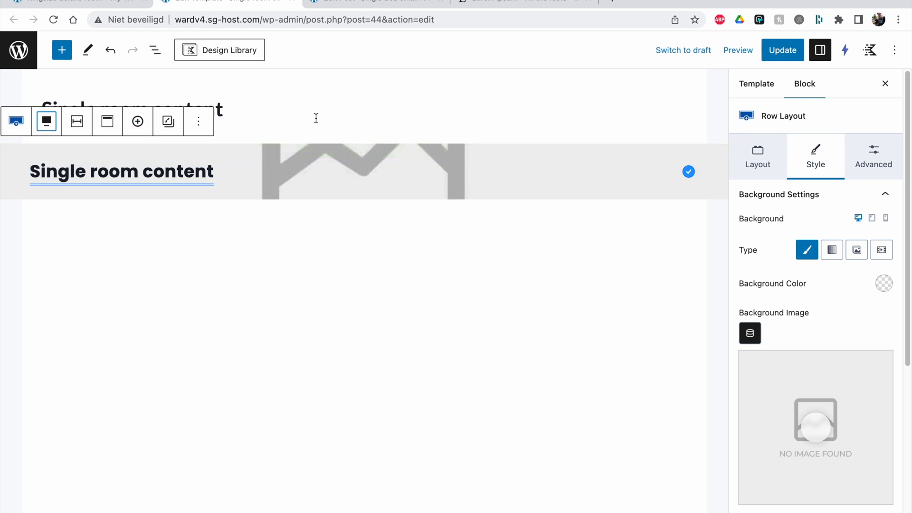
{"action": "left_click", "coordinate": [781, 47]}
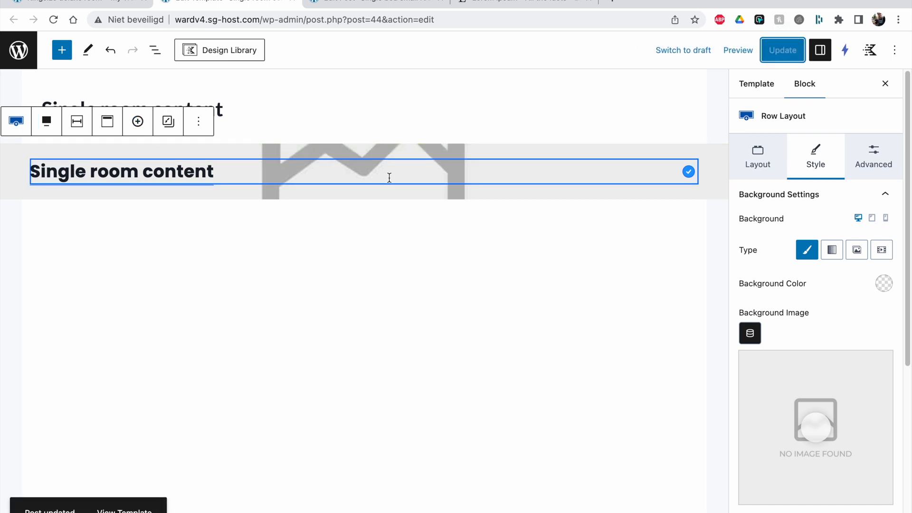
Set the row's top and bottom padding to 5XL and update the template.
{"action": "left_click", "coordinate": [867, 167]}
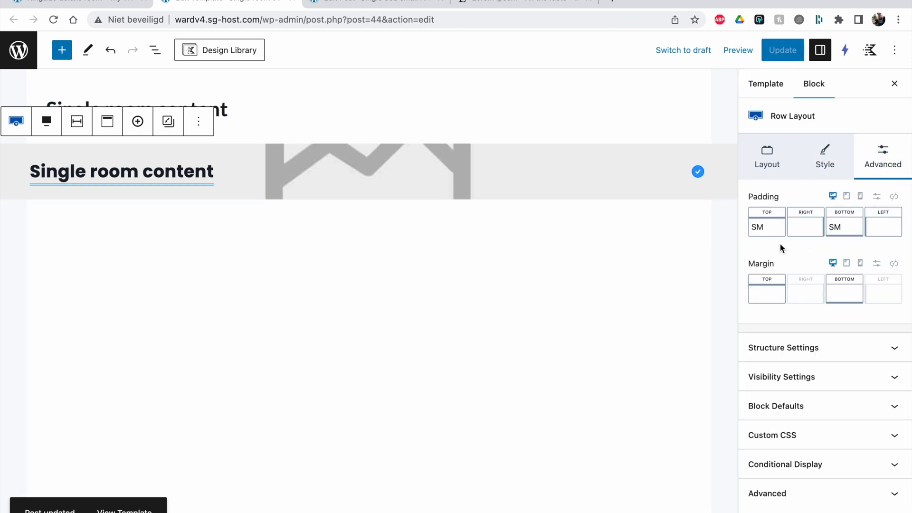
{"action": "left_click", "coordinate": [768, 229]}
{"action": "left_click_drag", "start_coordinate": [680, 283], "coordinate": [819, 283]}
{"action": "left_click", "coordinate": [844, 227]}
{"action": "left_click", "coordinate": [783, 50]}
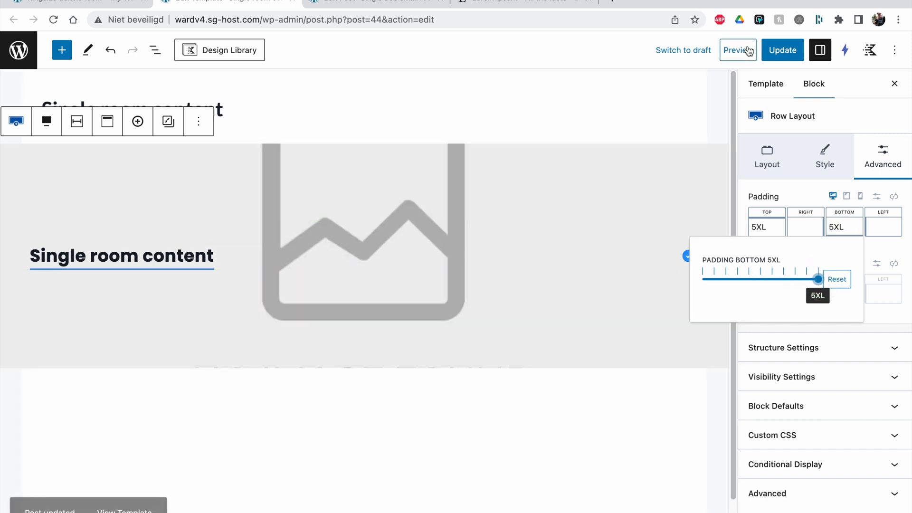
Reload the Kingsize deluxe room page on the front end to check the hero row's padding.
{"action": "left_click", "coordinate": [334, 6]}
{"action": "left_click", "coordinate": [71, 4]}
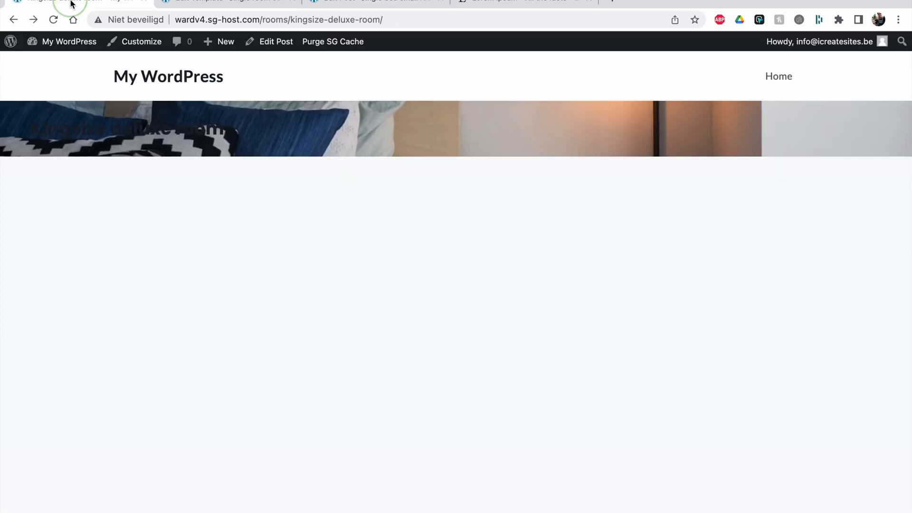
{"action": "left_click", "coordinate": [53, 20]}
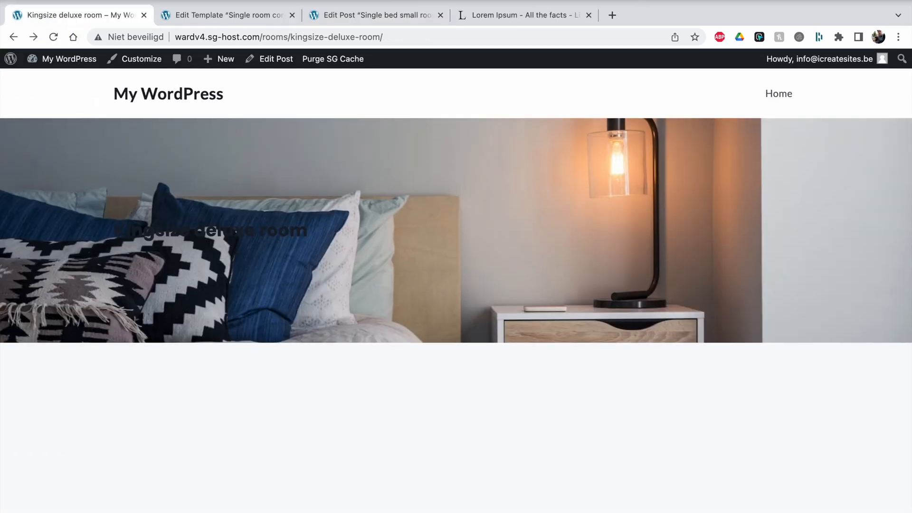
Set the hero row's minimum height to 100 VH in its structure settings and update the template.
{"action": "left_click", "coordinate": [190, 5]}
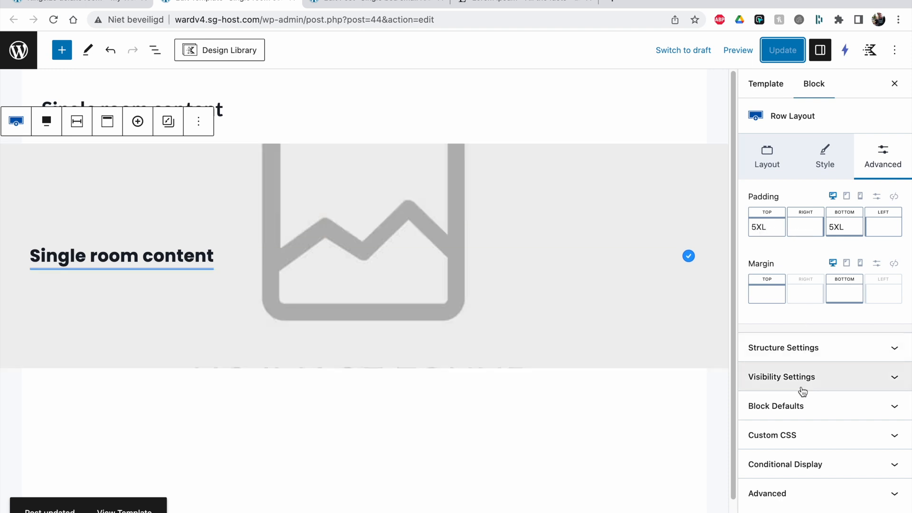
{"action": "left_click", "coordinate": [792, 349]}
{"action": "left_click", "coordinate": [864, 355]}
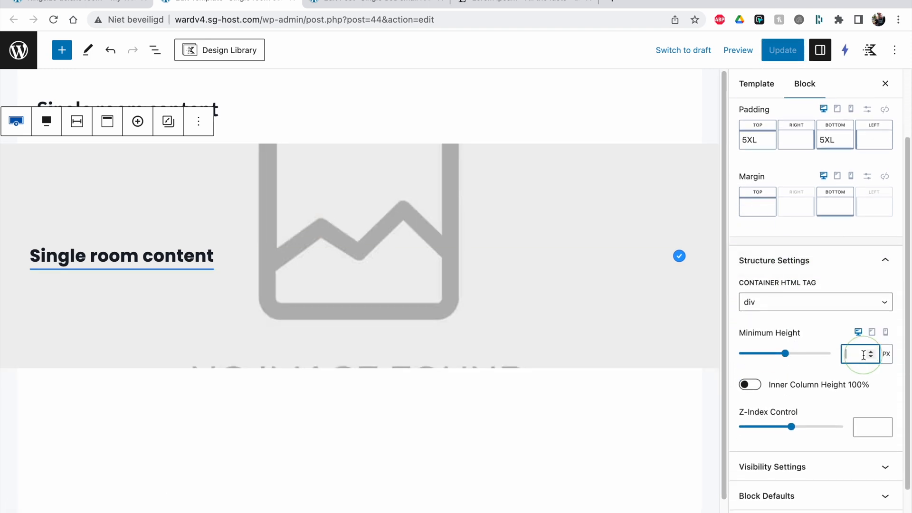
{"action": "left_click", "coordinate": [886, 354]}
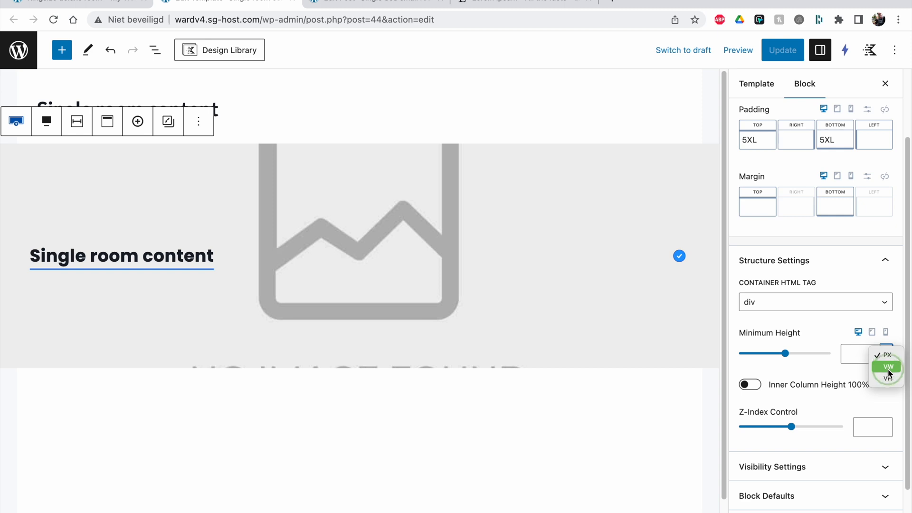
{"action": "left_click", "coordinate": [886, 369]}
{"action": "left_click", "coordinate": [886, 354]}
{"action": "left_click", "coordinate": [884, 367]}
{"action": "left_click", "coordinate": [854, 356]}
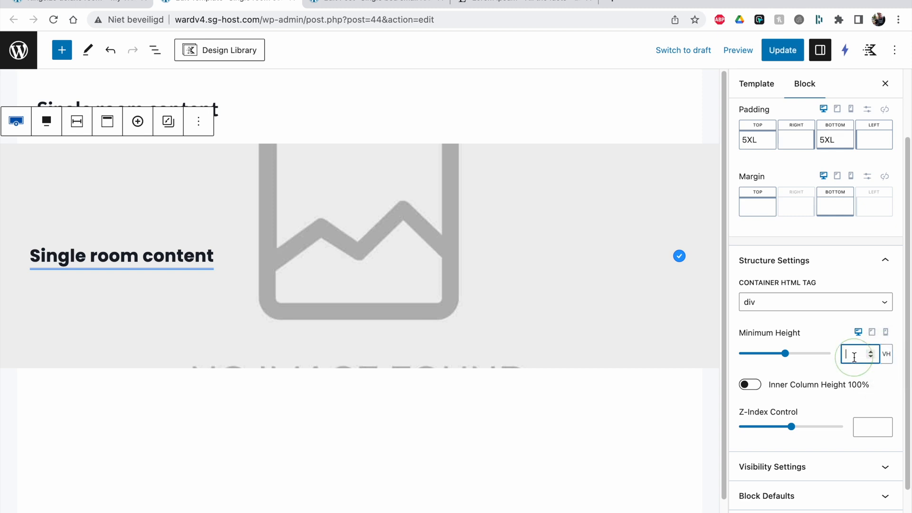
{"action": "type", "text": "100"}
{"action": "left_click", "coordinate": [781, 49]}
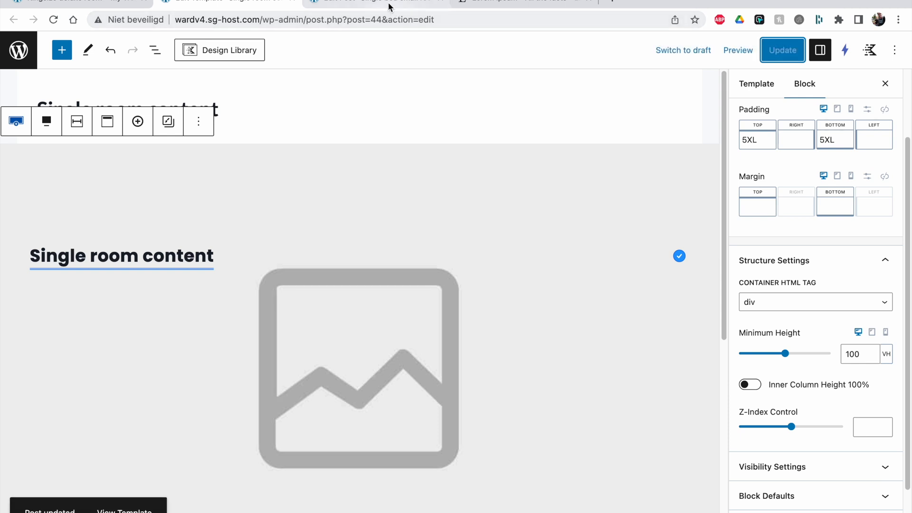
Reload the Kingsize deluxe room page to check the hero row at its 100 VH minimum height.
{"action": "left_click", "coordinate": [384, 2]}
{"action": "left_click", "coordinate": [45, 1]}
{"action": "left_click", "coordinate": [51, 19]}
{"action": "scroll", "coordinate": [428, 298], "scroll_direction": "down", "scroll_amount": 1}
{"action": "scroll", "coordinate": [429, 299], "scroll_direction": "up", "scroll_amount": 1}
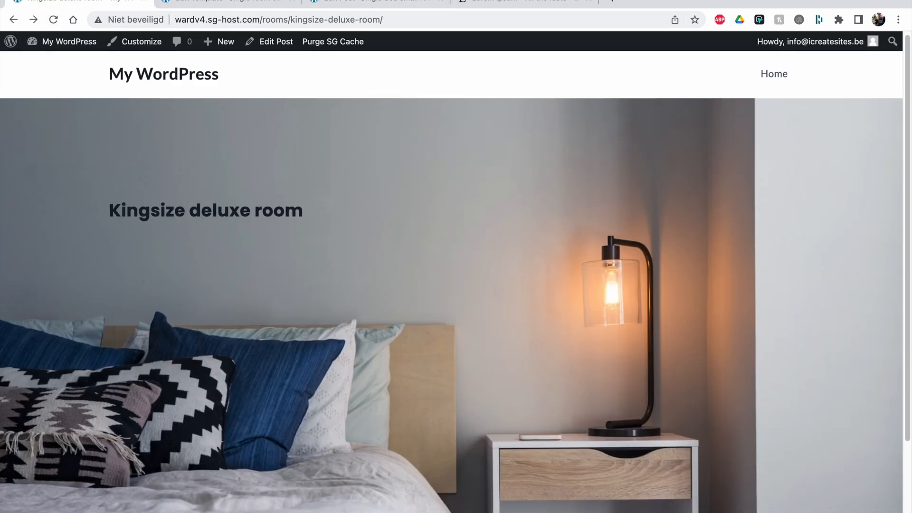
Reduce the hero row's minimum height to 60 VH in the template and update it.
{"action": "left_click", "coordinate": [323, 2]}
{"action": "left_click", "coordinate": [209, 3]}
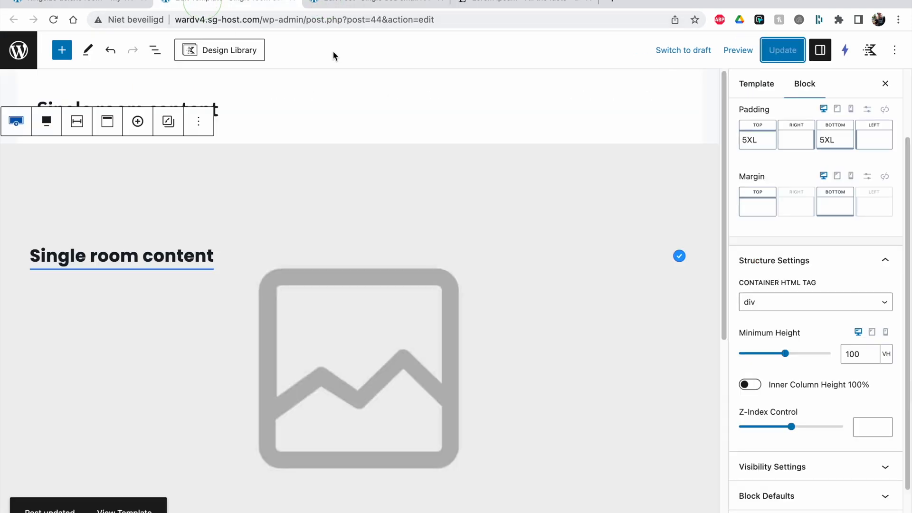
{"action": "double_click", "coordinate": [850, 354]}
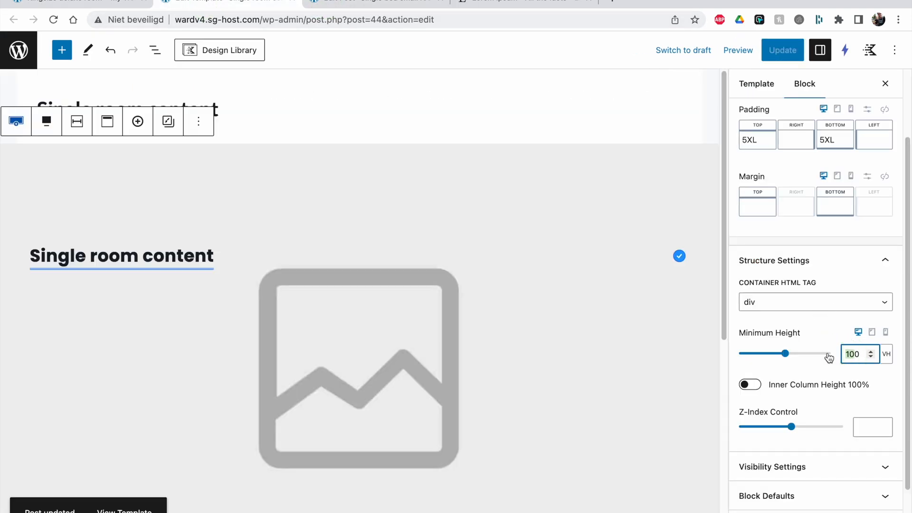
{"action": "type", "text": "60"}
{"action": "left_click", "coordinate": [779, 49]}
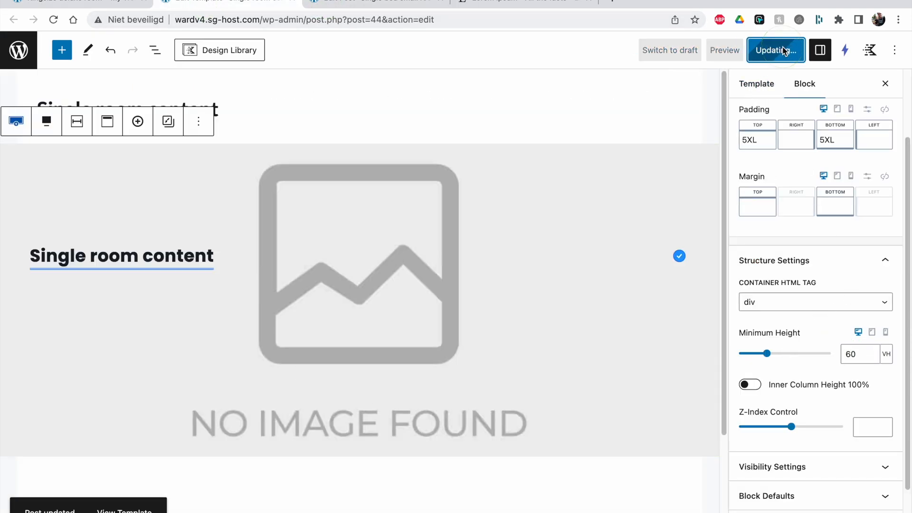
Reload the Kingsize deluxe room page to check the 60 VH hero row and the title's readability.
{"action": "left_click", "coordinate": [85, 1]}
{"action": "left_click", "coordinate": [61, 21]}
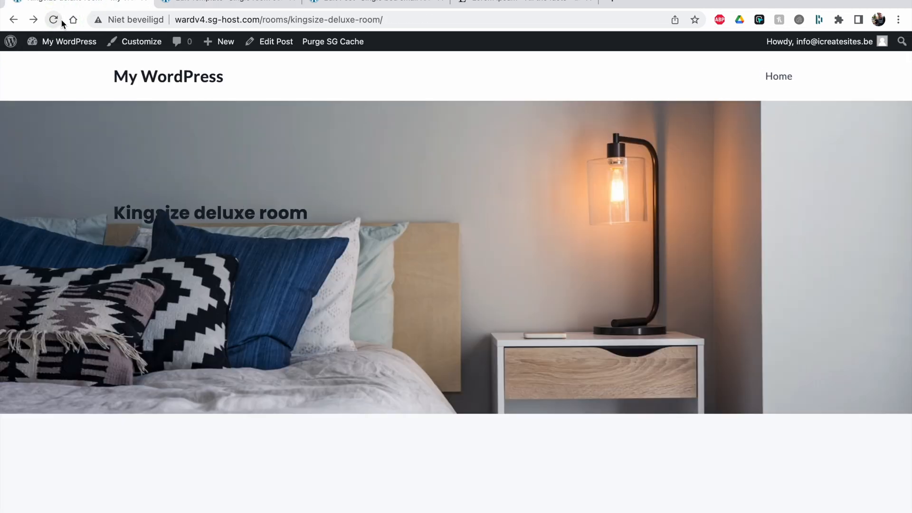
{"action": "left_click_drag", "start_coordinate": [114, 212], "coordinate": [342, 220]}
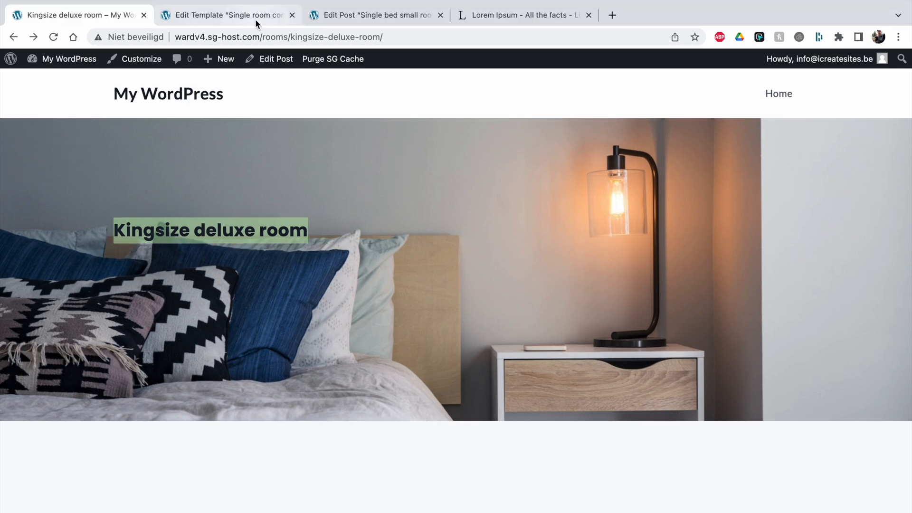
Give the hero row a dark palette colour as its background overlay and update the template.
{"action": "left_click", "coordinate": [259, 8]}
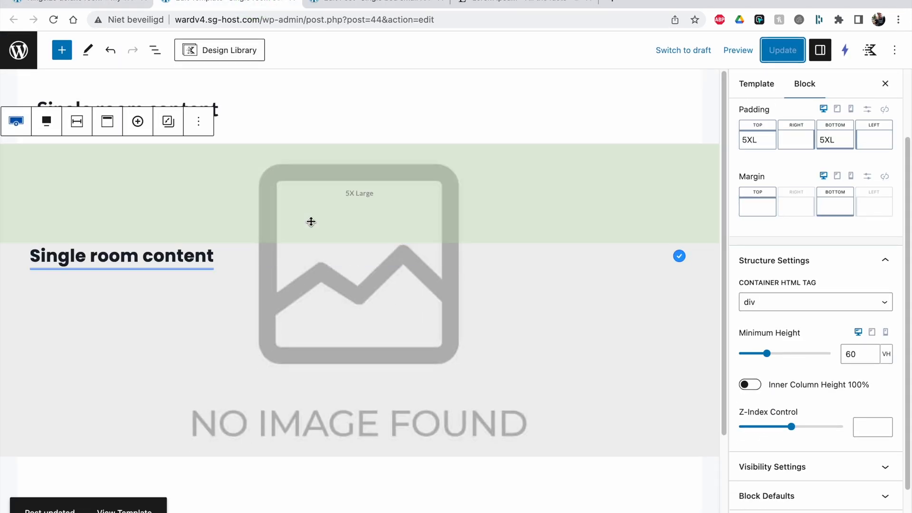
{"action": "scroll", "coordinate": [842, 193], "scroll_direction": "up", "scroll_amount": 3}
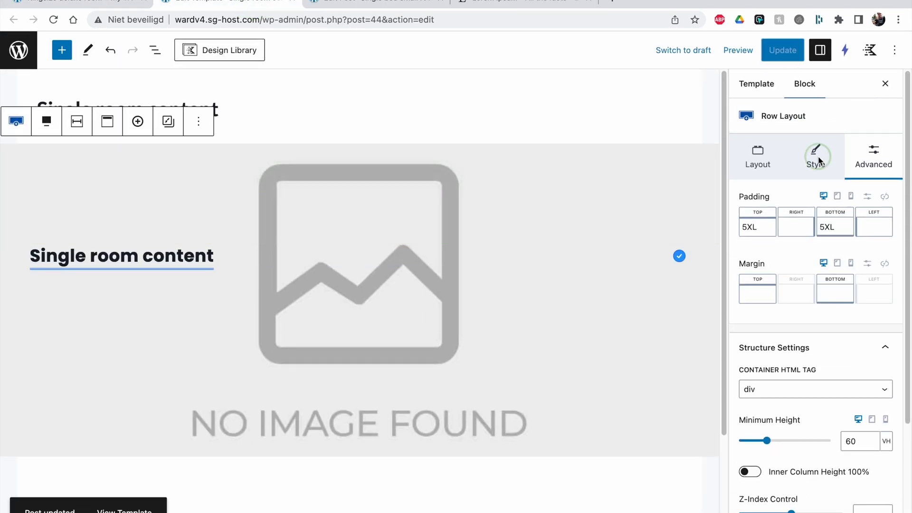
{"action": "left_click", "coordinate": [816, 157]}
{"action": "scroll", "coordinate": [837, 287], "scroll_direction": "down", "scroll_amount": 5}
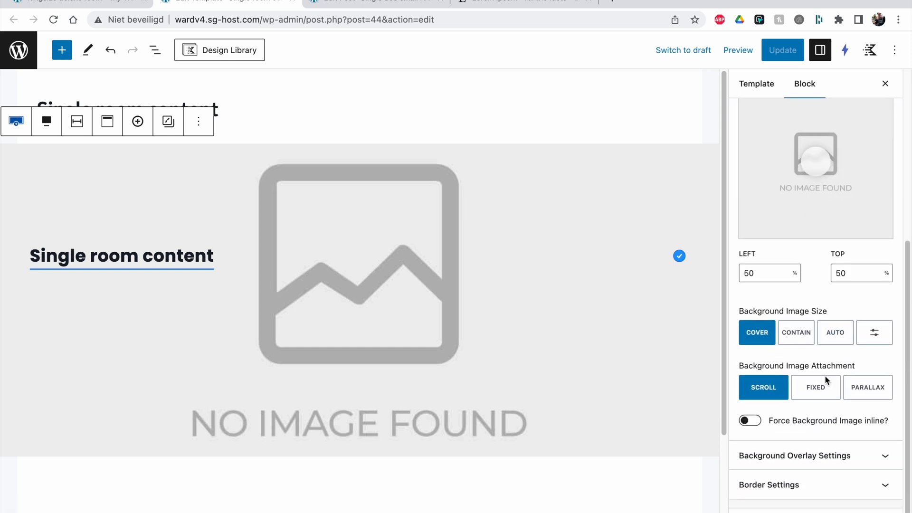
{"action": "left_click", "coordinate": [800, 456]}
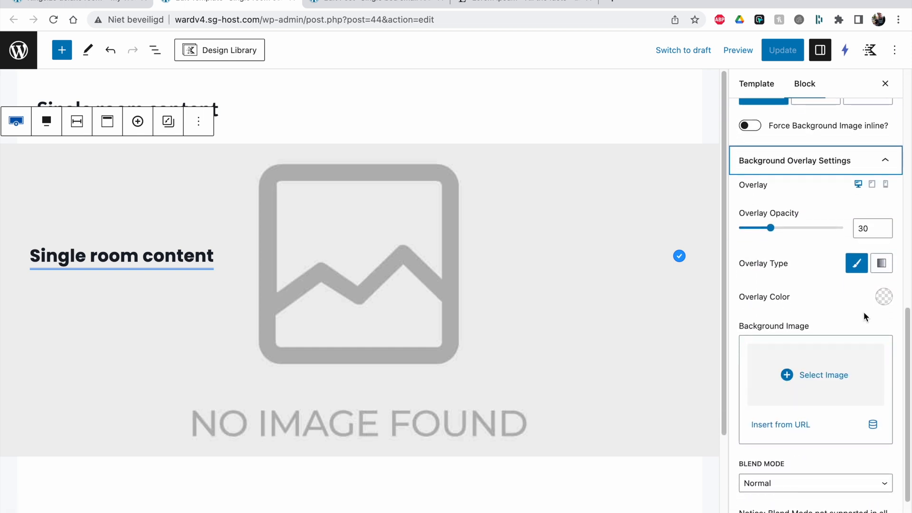
{"action": "left_click", "coordinate": [884, 296]}
{"action": "left_click", "coordinate": [749, 267]}
{"action": "left_click", "coordinate": [817, 306]}
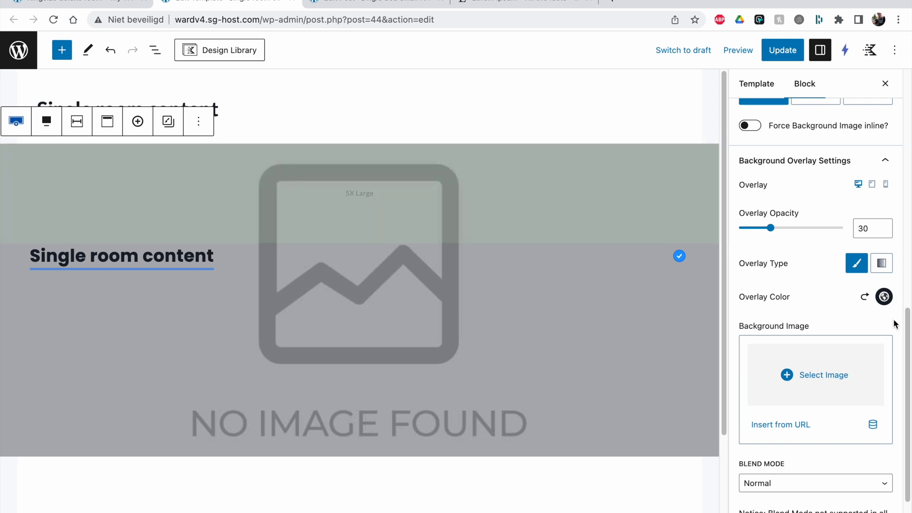
{"action": "left_click", "coordinate": [782, 52]}
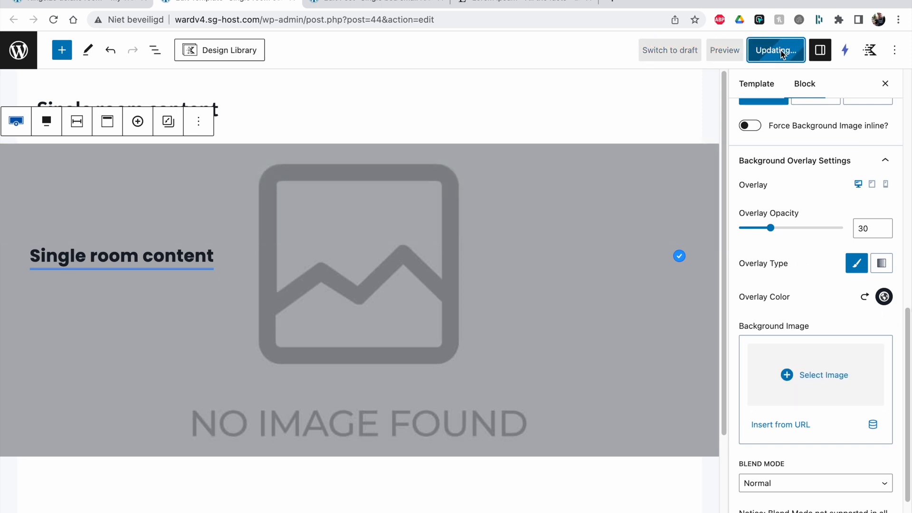
Set the text colour of the dynamic title in the hero row to white and update the template.
{"action": "left_click", "coordinate": [195, 256]}
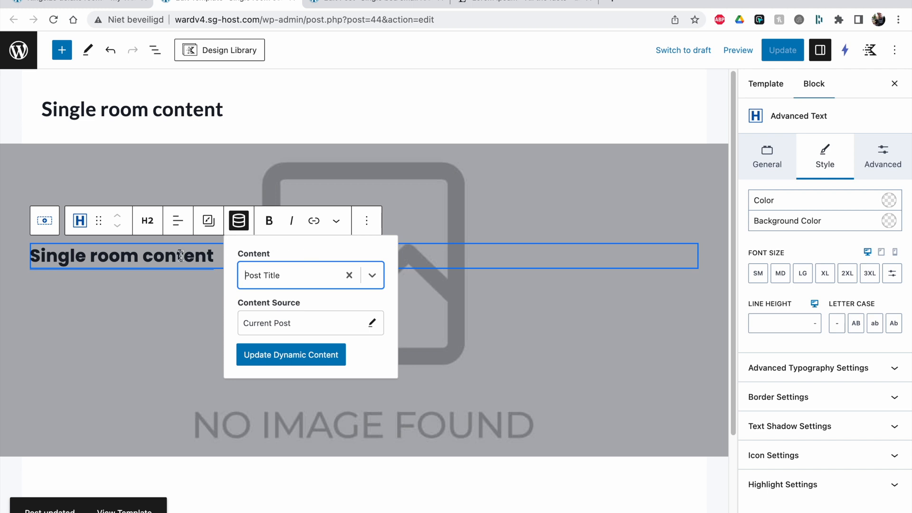
{"action": "left_click", "coordinate": [888, 200]}
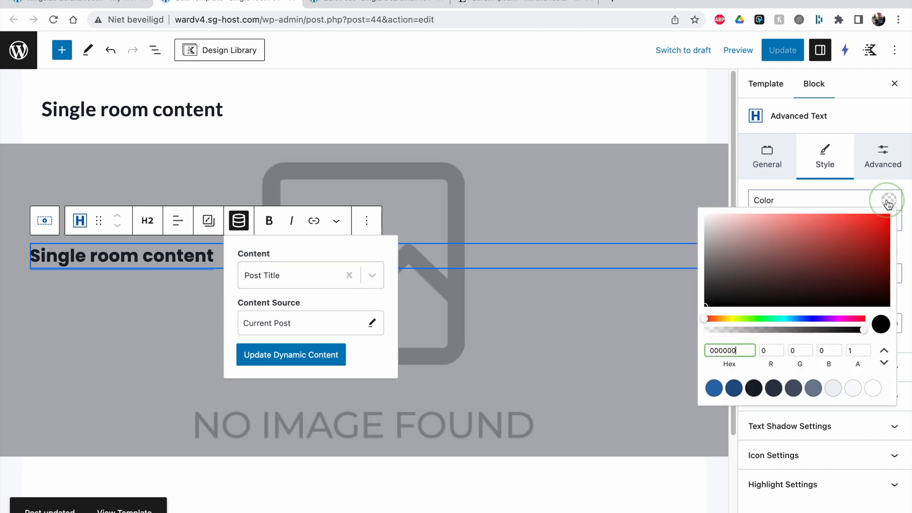
{"action": "left_click", "coordinate": [872, 388]}
{"action": "left_click", "coordinate": [783, 50]}
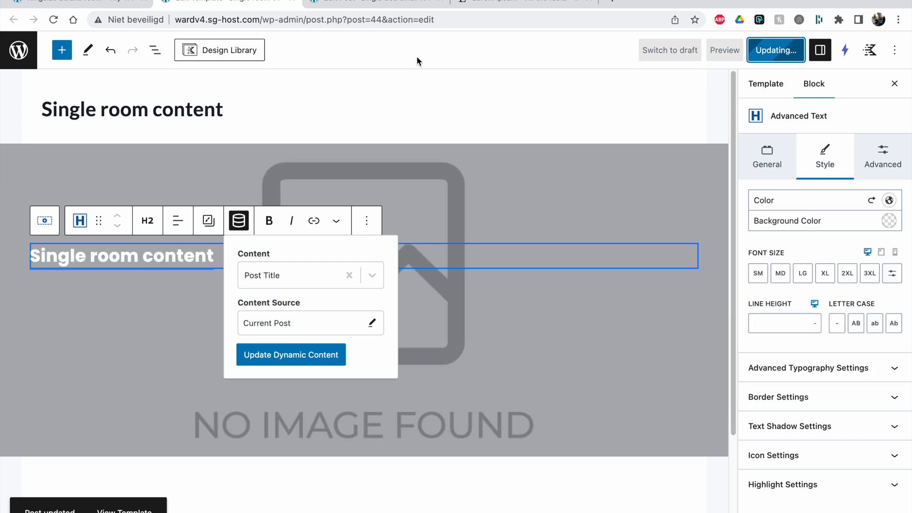
Reload the Kingsize deluxe room page to check the dark overlay and the white title.
{"action": "left_click", "coordinate": [60, 1]}
{"action": "left_click", "coordinate": [53, 19]}
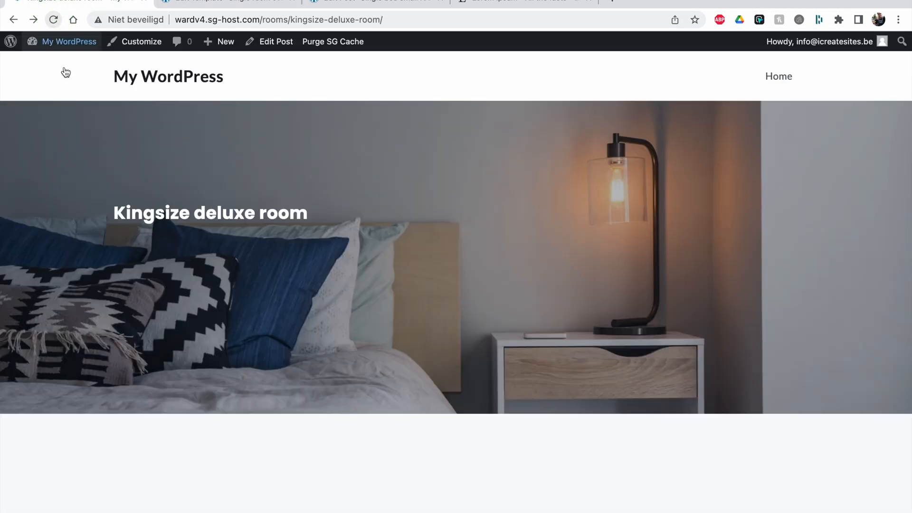
{"action": "left_click_drag", "start_coordinate": [105, 227], "coordinate": [368, 234]}
Set the dynamic title's font size to 2XL and update the template.
{"action": "left_click", "coordinate": [200, 6]}
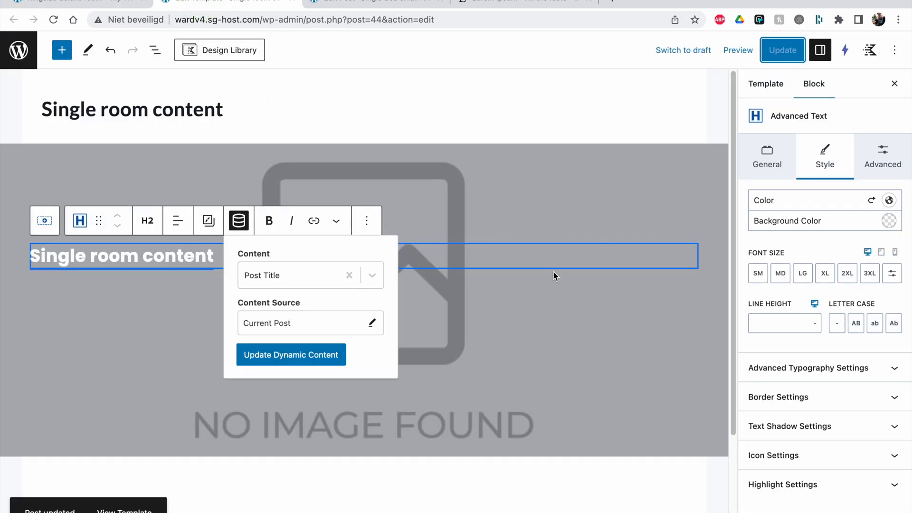
{"action": "left_click", "coordinate": [870, 274]}
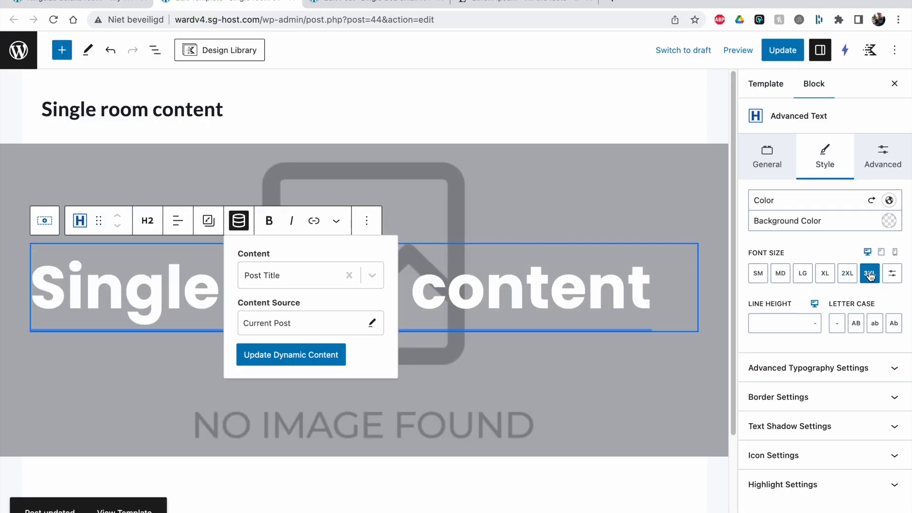
{"action": "left_click", "coordinate": [850, 272]}
{"action": "left_click", "coordinate": [785, 54]}
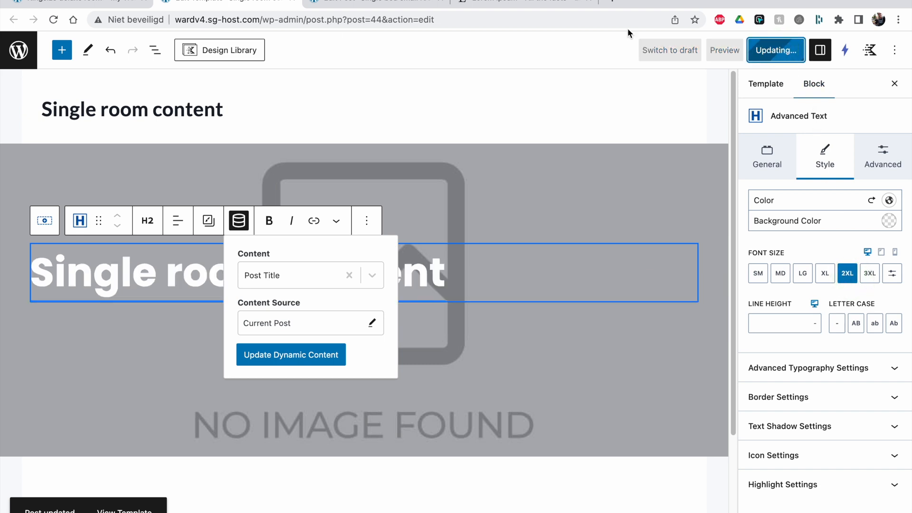
Check the enlarged title on the reloaded Kingsize deluxe room page and return to the template editor.
{"action": "left_click", "coordinate": [43, 5]}
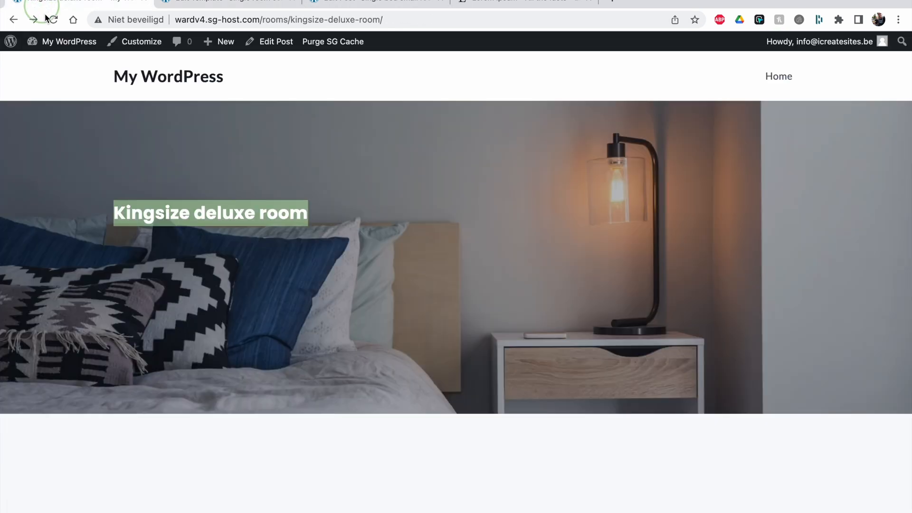
{"action": "left_click", "coordinate": [53, 19]}
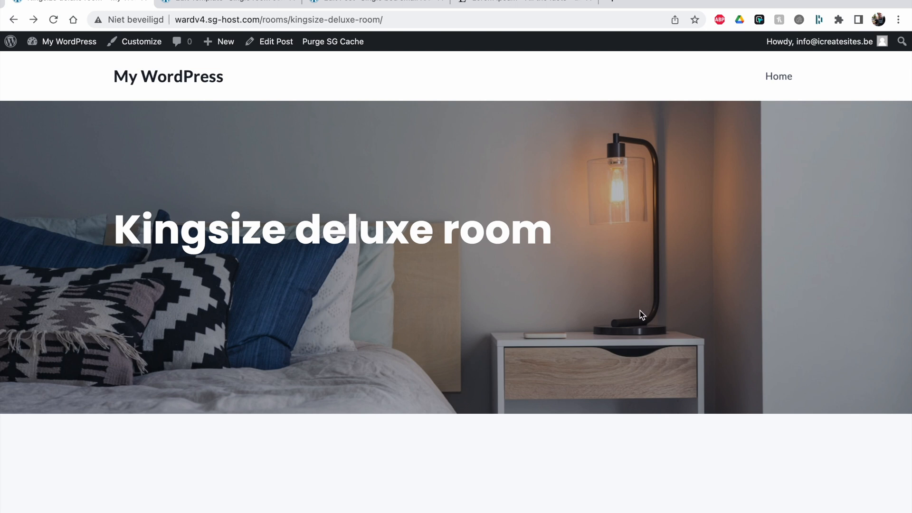
{"action": "left_click", "coordinate": [233, 7]}
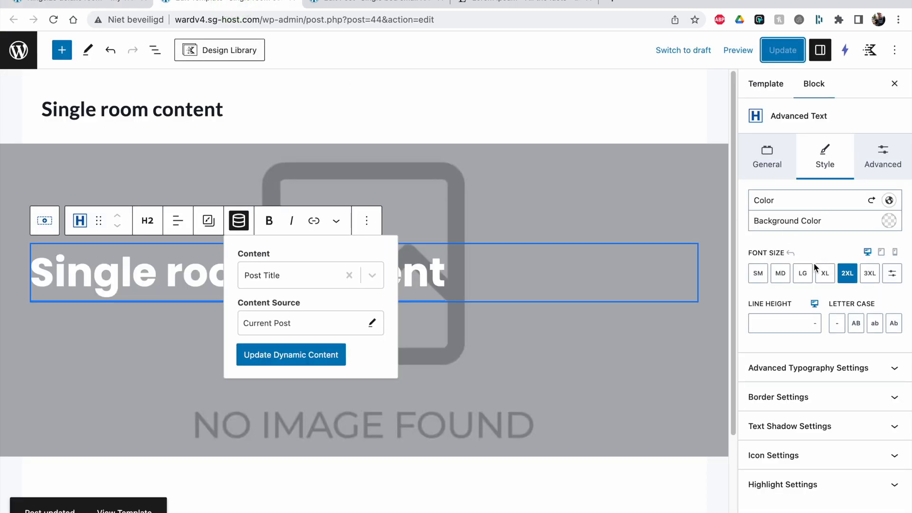
Center the dynamic title in the hero row and update the template.
{"action": "left_click", "coordinate": [770, 172]}
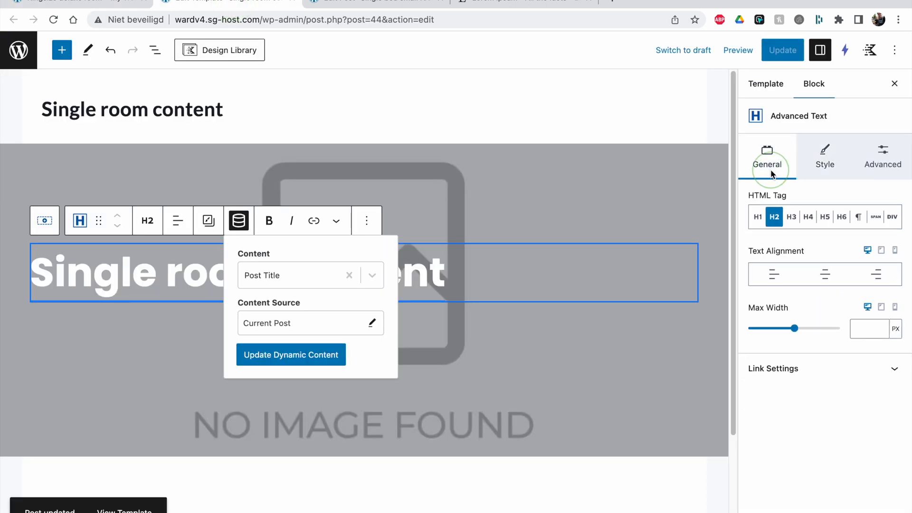
{"action": "left_click", "coordinate": [825, 274]}
{"action": "left_click", "coordinate": [779, 50]}
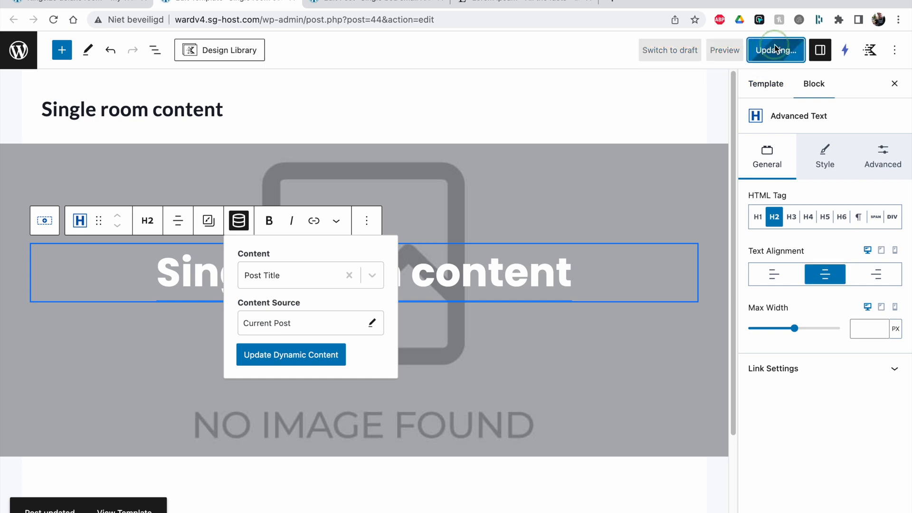
Add a Row Layout block below the hero row and turn on the theme content inner width for it.
{"action": "scroll", "coordinate": [420, 274], "scroll_direction": "down", "scroll_amount": 3}
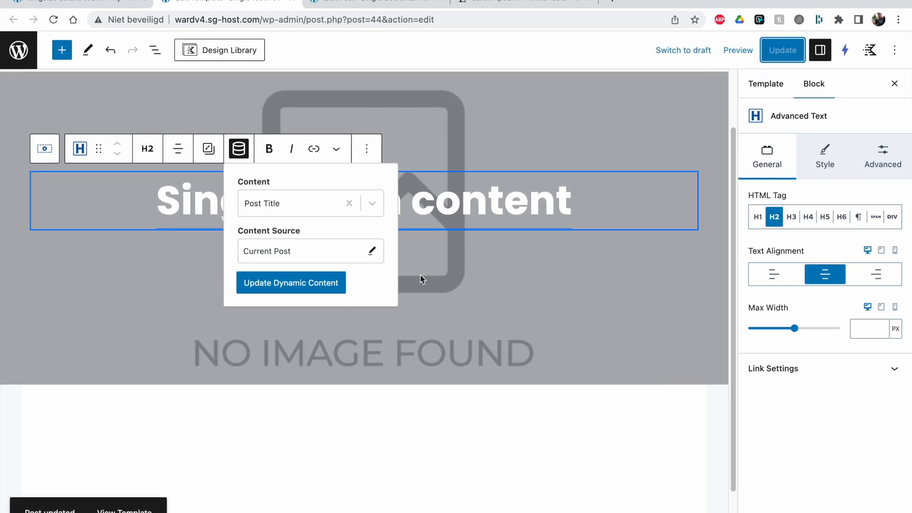
{"action": "left_click", "coordinate": [381, 402]}
{"action": "left_click", "coordinate": [679, 353]}
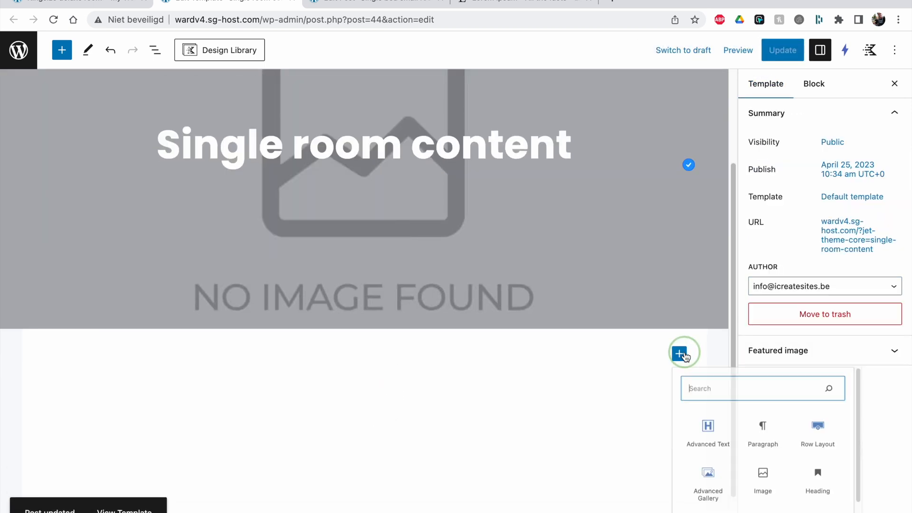
{"action": "left_click", "coordinate": [852, 455]}
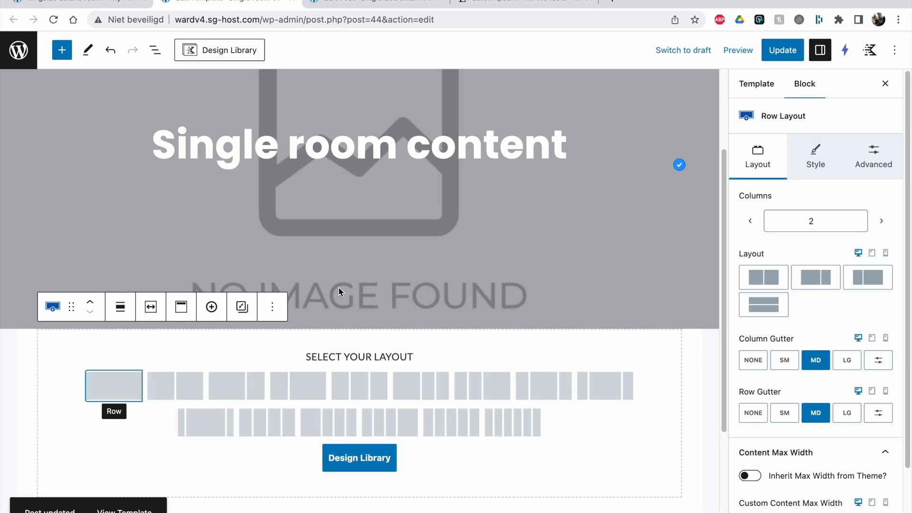
{"action": "left_click", "coordinate": [151, 306]}
{"action": "left_click", "coordinate": [76, 341]}
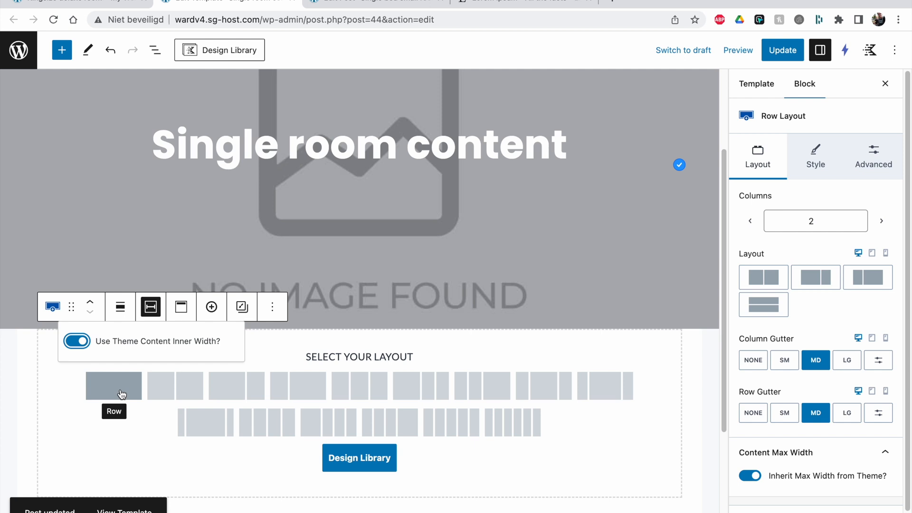
Give the new row two columns with a wider left one and add an H3 Advanced Text heading "Description" to that column.
{"action": "left_click", "coordinate": [231, 396]}
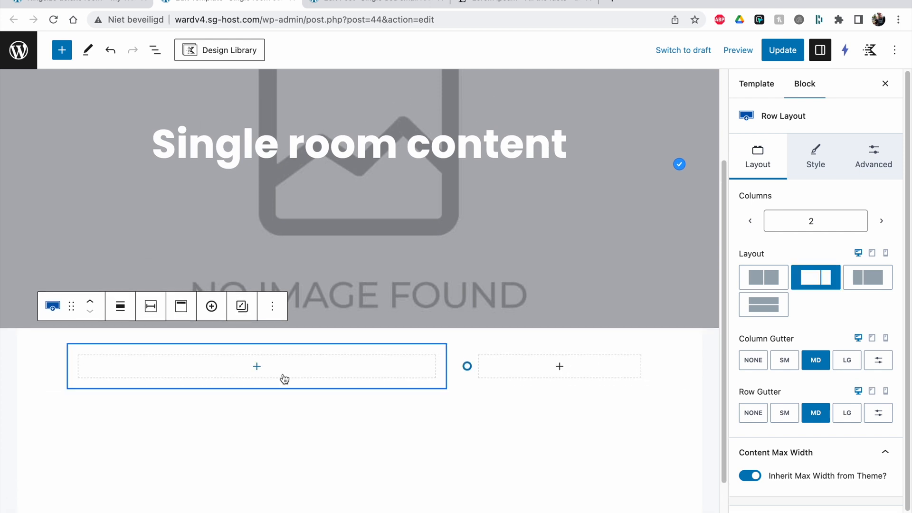
{"action": "left_click", "coordinate": [253, 365]}
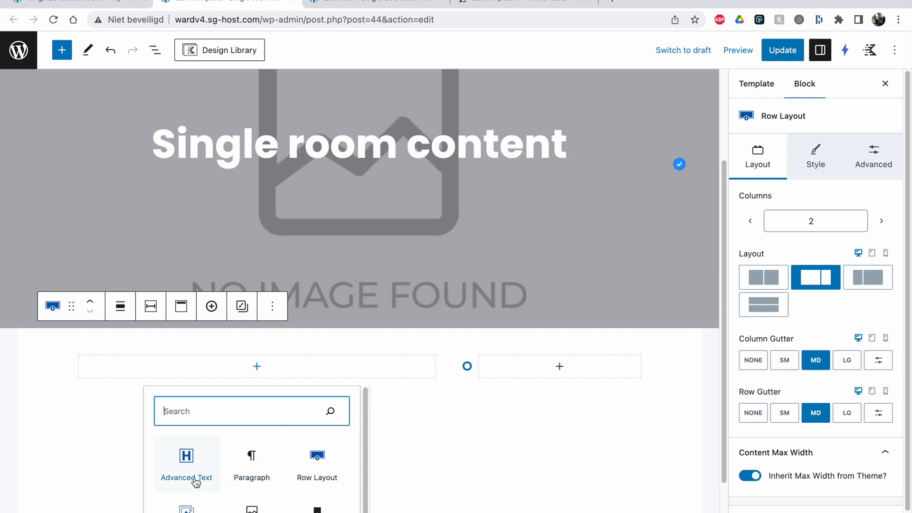
{"action": "left_click", "coordinate": [193, 468]}
{"action": "left_click", "coordinate": [189, 321]}
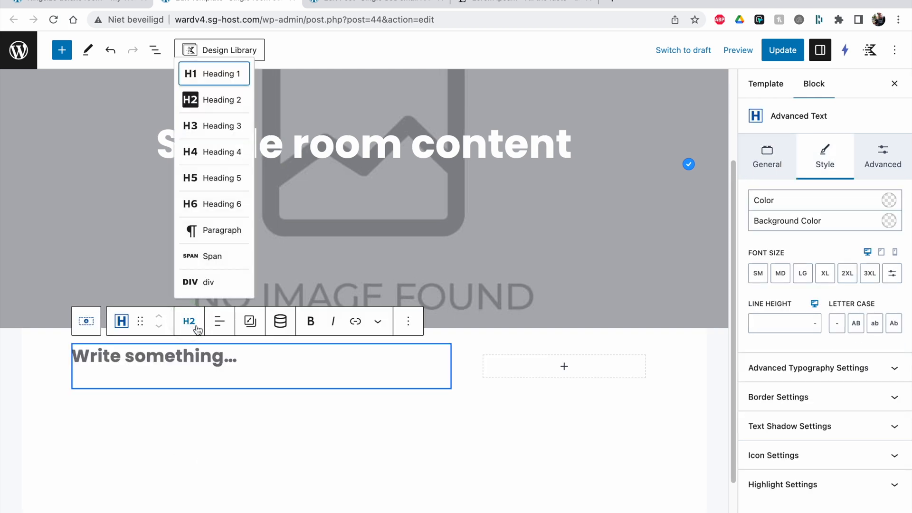
{"action": "left_click", "coordinate": [209, 127]}
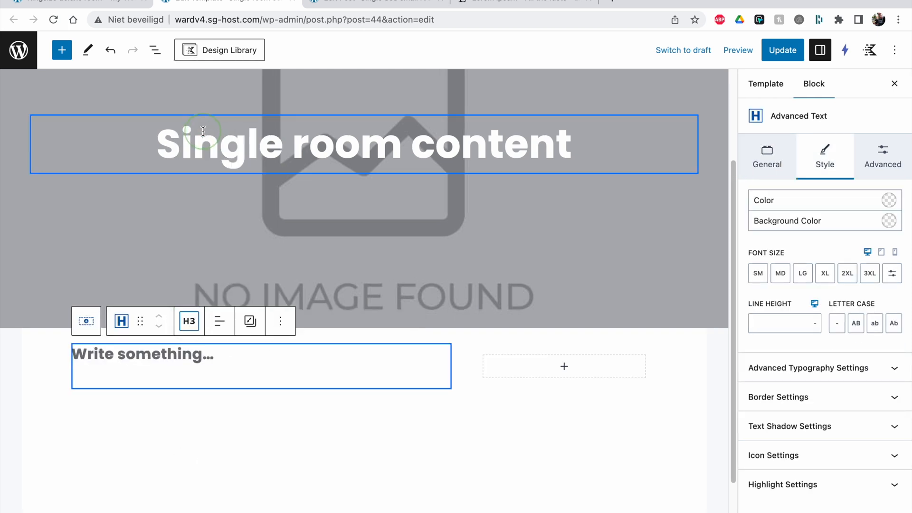
{"action": "left_click", "coordinate": [137, 357]}
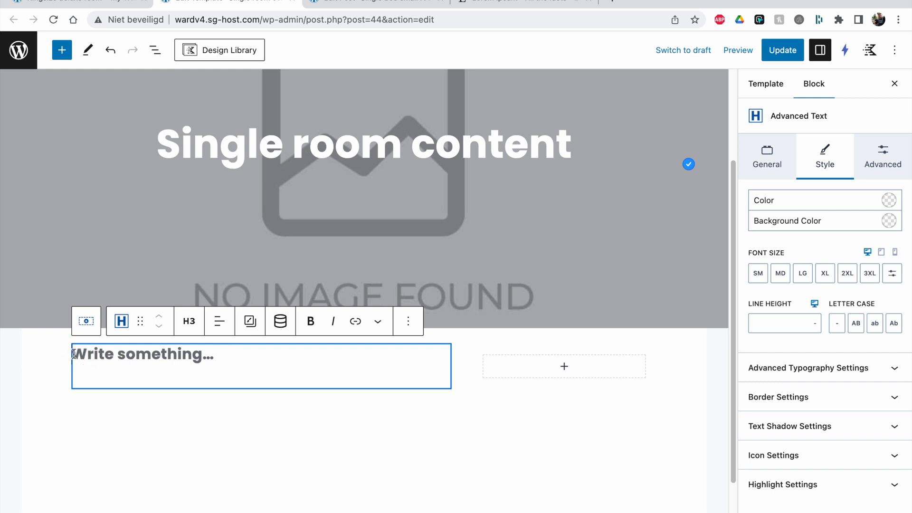
{"action": "type", "text": "Description"}
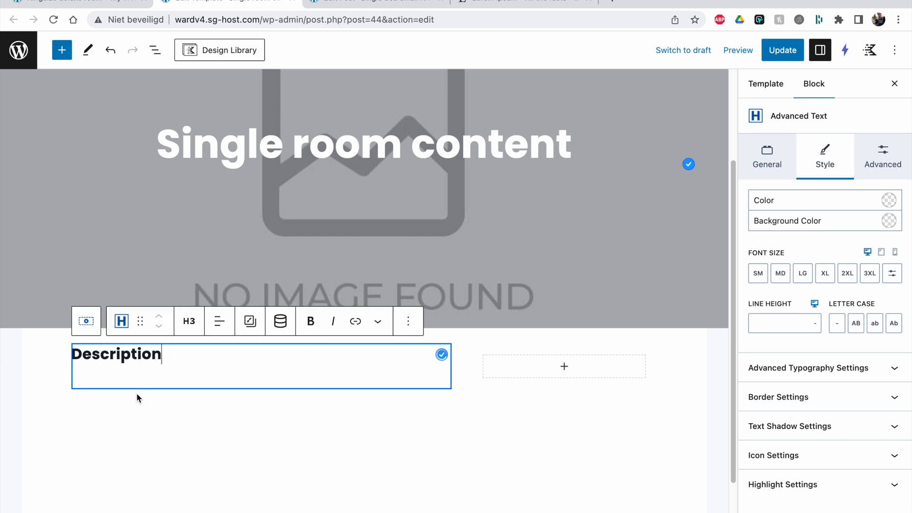
{"action": "key", "text": "Return"}
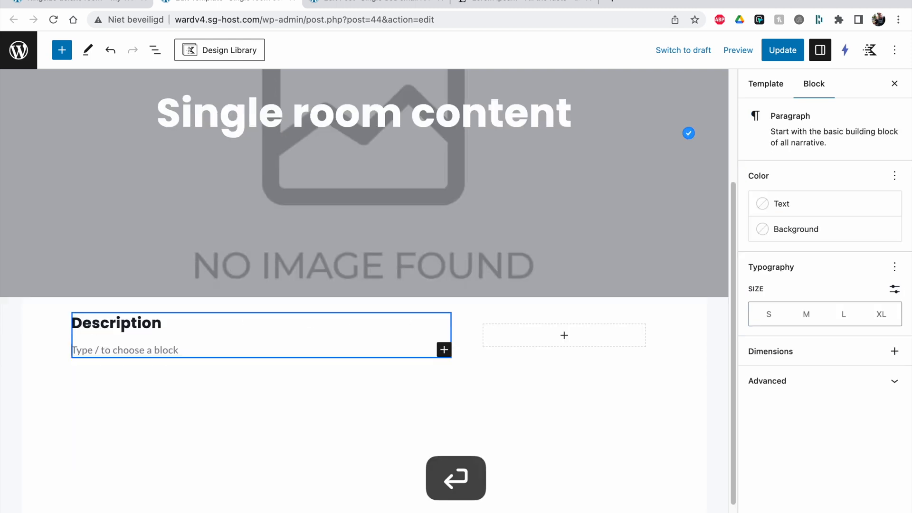
{"action": "type", "text": "/dyn"}
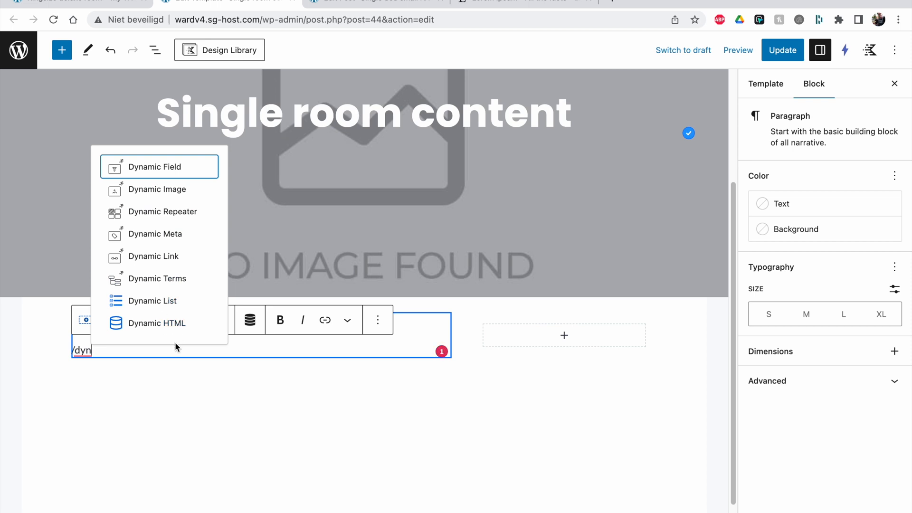
{"action": "type", "text": "amic t"}
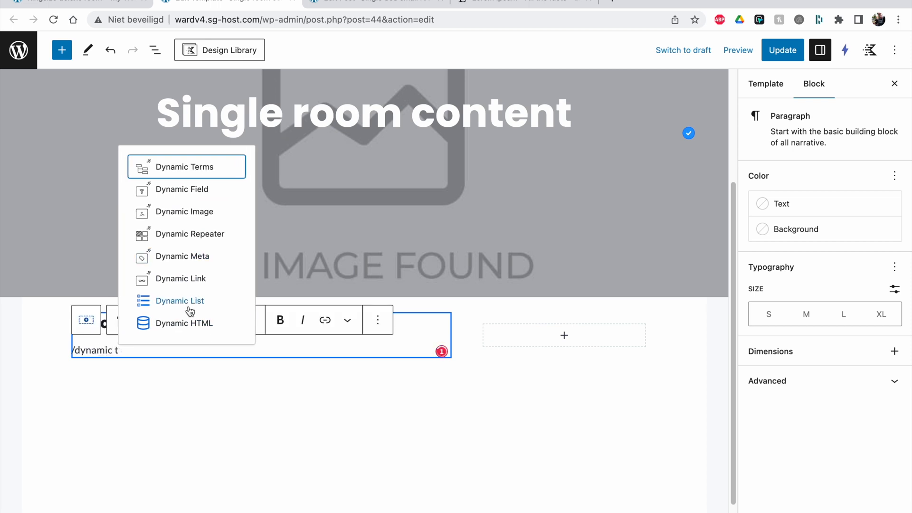
{"action": "key", "text": "BackSpace"}
{"action": "key", "text": "BackSpace"}
{"action": "key", "text": "BackSpace"}
{"action": "key", "text": "BackSpace"}
{"action": "key", "text": "BackSpace"}
{"action": "key", "text": "BackSpace"}
{"action": "key", "text": "BackSpace"}
{"action": "key", "text": "BackSpace"}
{"action": "key", "text": "BackSpace"}
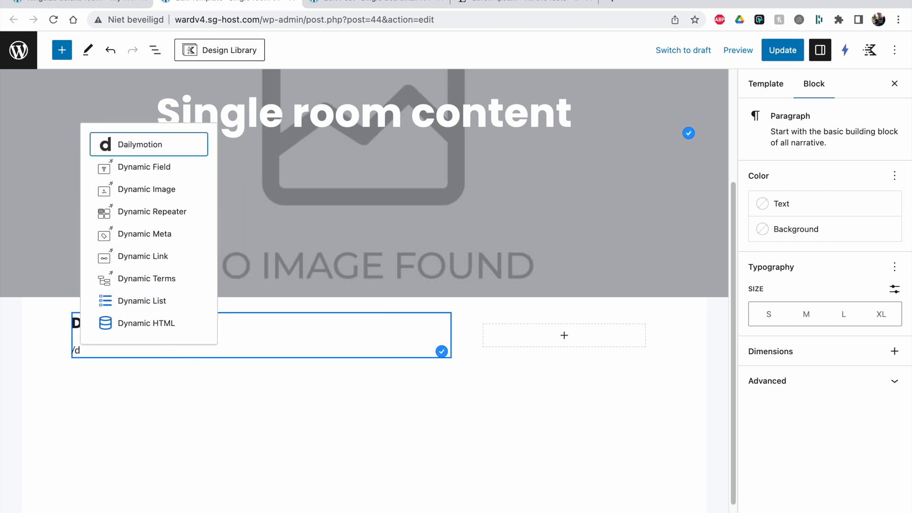
Insert an Advanced Text block below the Description heading and set its text tag to Paragraph.
{"action": "type", "text": "adv"}
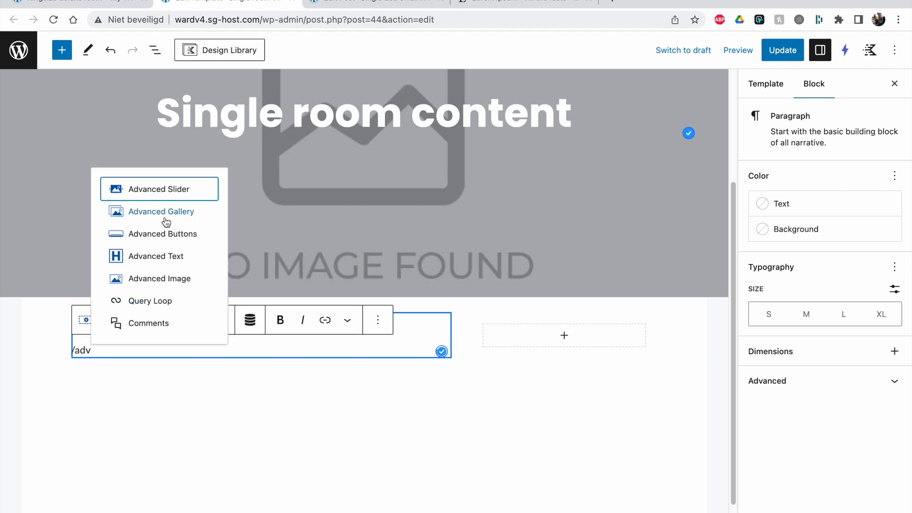
{"action": "left_click", "coordinate": [175, 264]}
{"action": "left_click", "coordinate": [189, 319]}
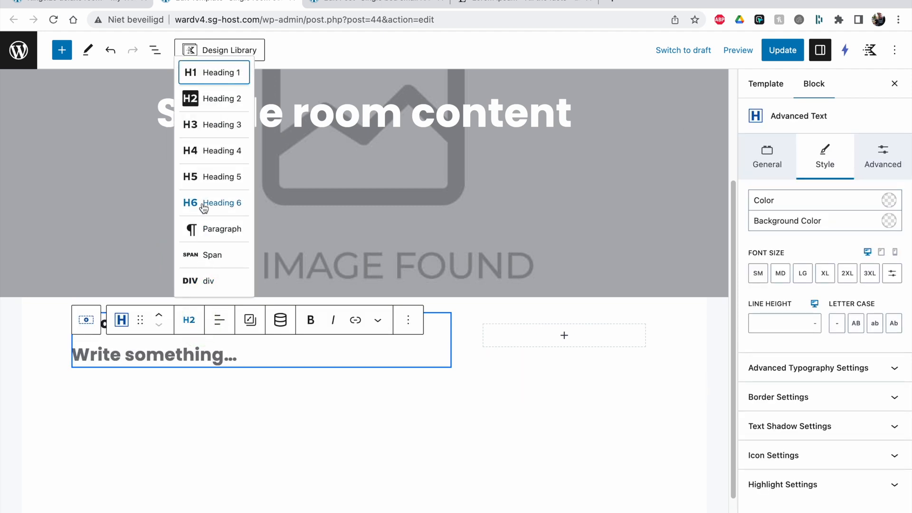
{"action": "left_click", "coordinate": [209, 227]}
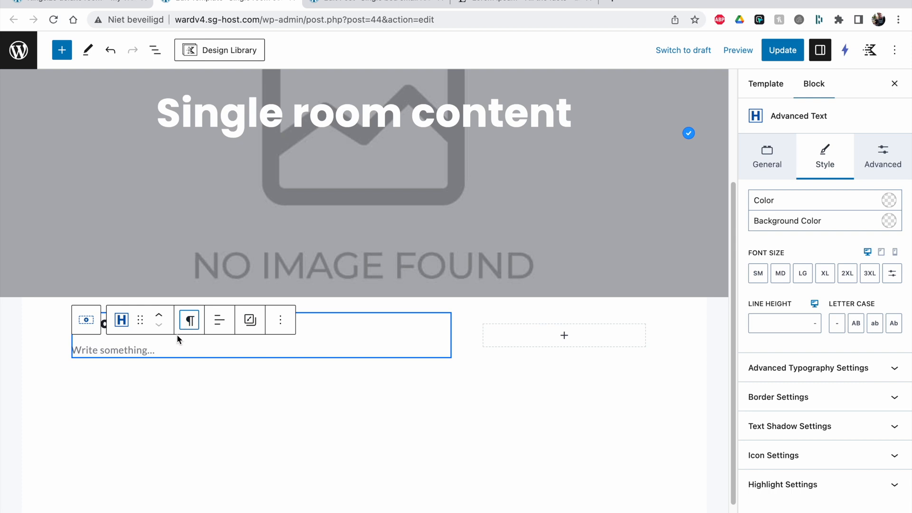
Set the paragraph's dynamic content to Post Custom Field and choose Custom Input as the custom field.
{"action": "left_click", "coordinate": [151, 343]}
{"action": "left_click", "coordinate": [280, 320]}
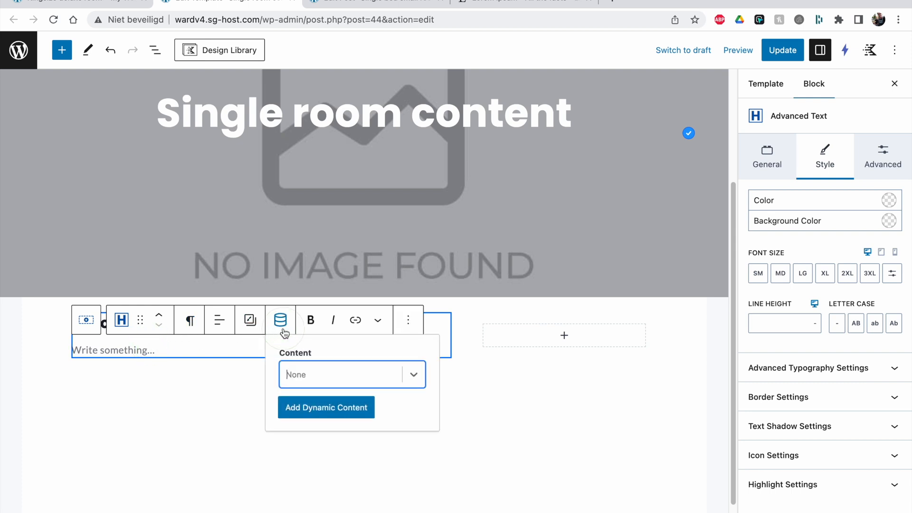
{"action": "left_click", "coordinate": [315, 371]}
{"action": "scroll", "coordinate": [321, 464], "scroll_direction": "down", "scroll_amount": 3}
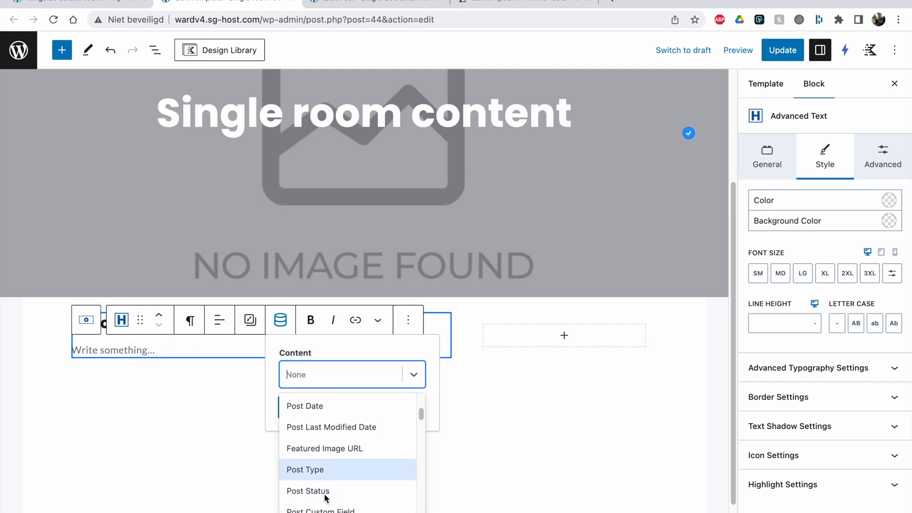
{"action": "left_click", "coordinate": [321, 475]}
{"action": "left_click", "coordinate": [333, 463]}
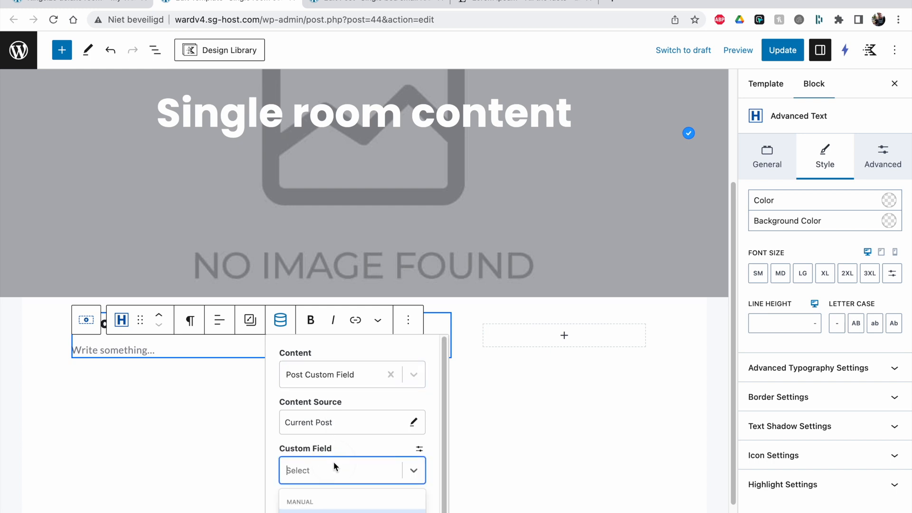
{"action": "left_click", "coordinate": [342, 507]}
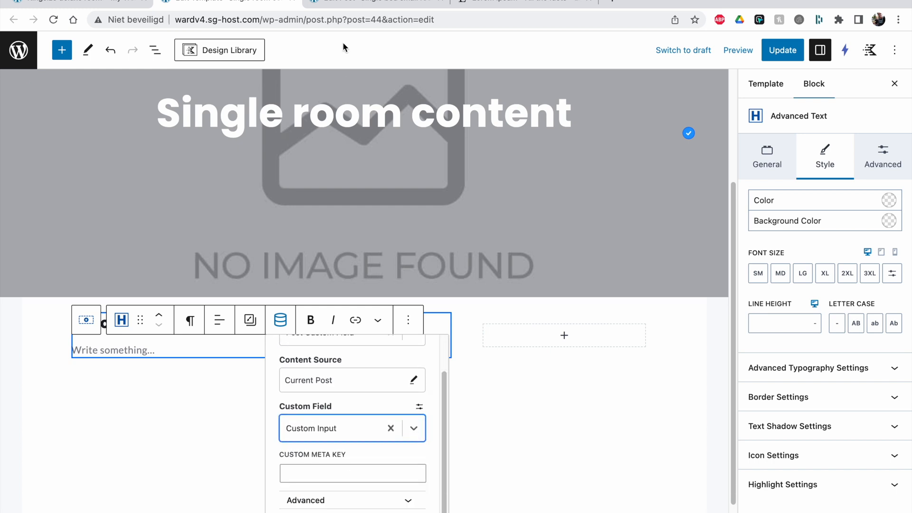
Copy the Description field's name, _description, from the single bed small room's edit page.
{"action": "left_click", "coordinate": [361, 4]}
{"action": "scroll", "coordinate": [120, 401], "scroll_direction": "down", "scroll_amount": 1}
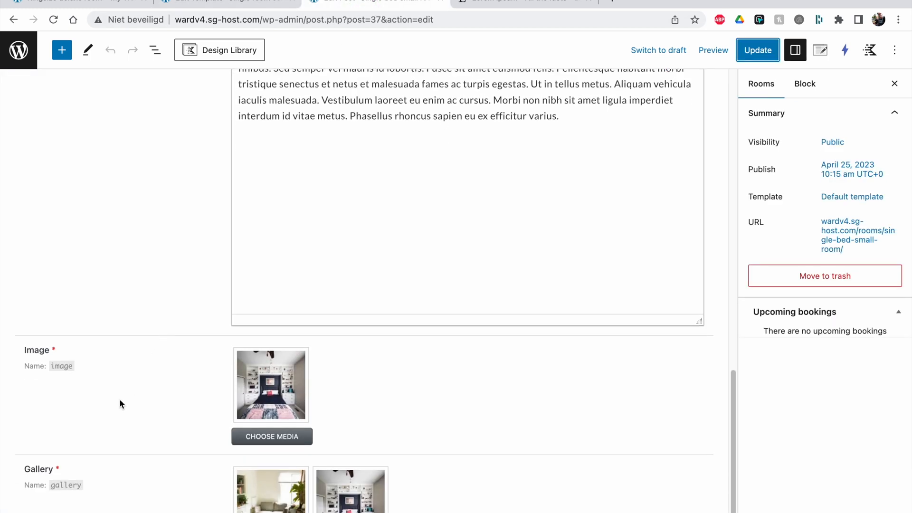
{"action": "scroll", "coordinate": [122, 418], "scroll_direction": "down", "scroll_amount": 1}
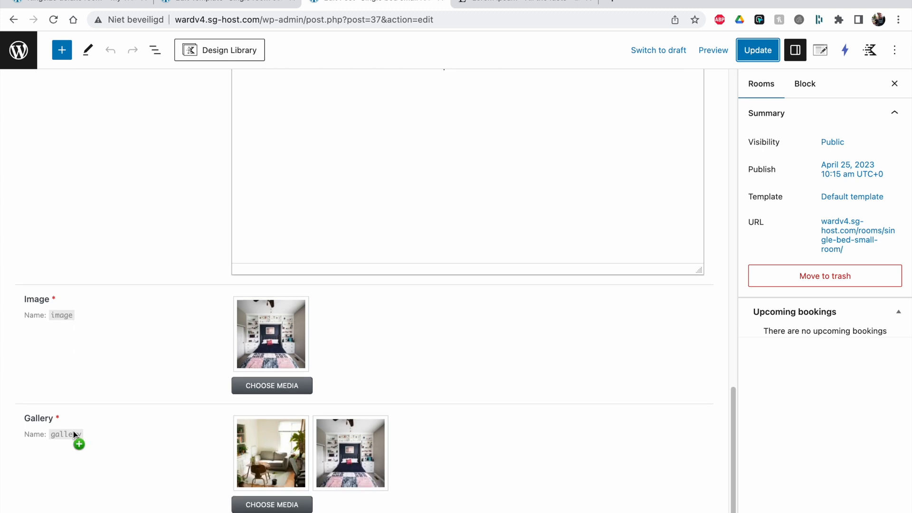
{"action": "scroll", "coordinate": [82, 276], "scroll_direction": "up", "scroll_amount": 5}
{"action": "left_click", "coordinate": [73, 196]}
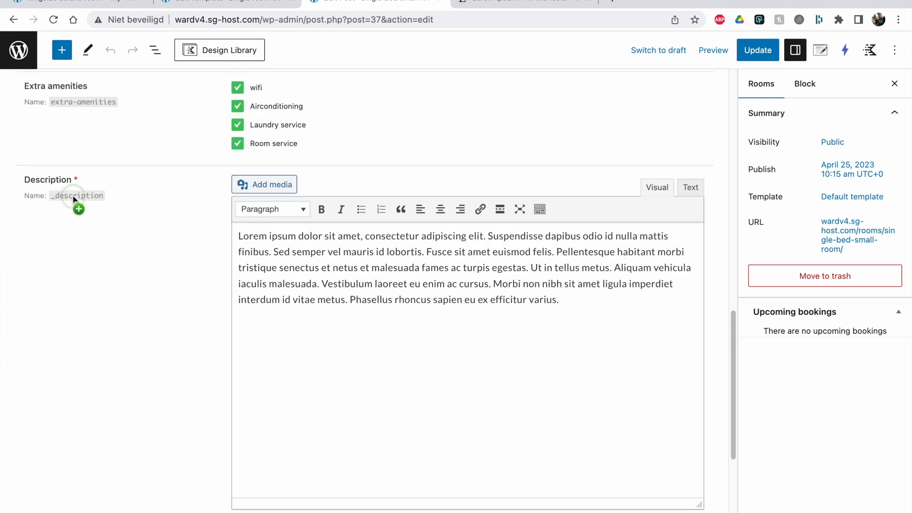
{"action": "left_click", "coordinate": [74, 195]}
{"action": "key", "text": "super+c"}
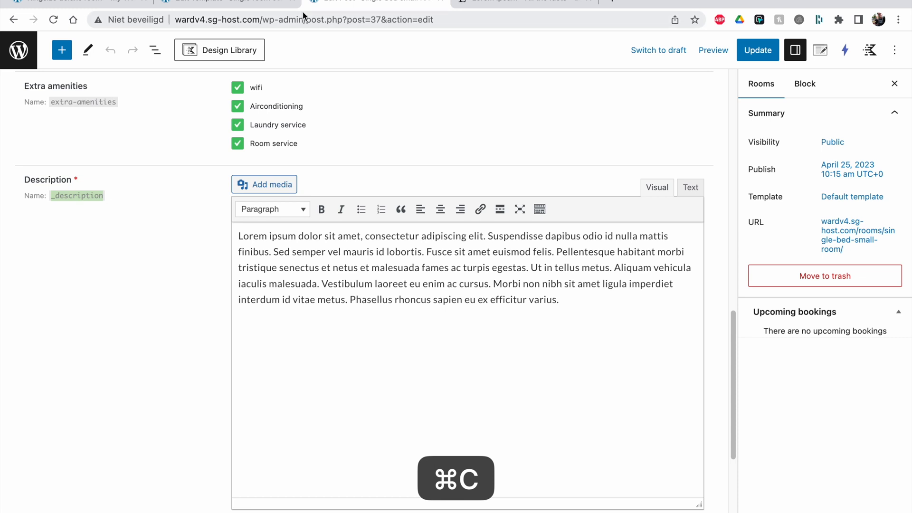
Paste _description as the custom meta key of the template's dynamic text and update the template.
{"action": "left_click", "coordinate": [111, 4]}
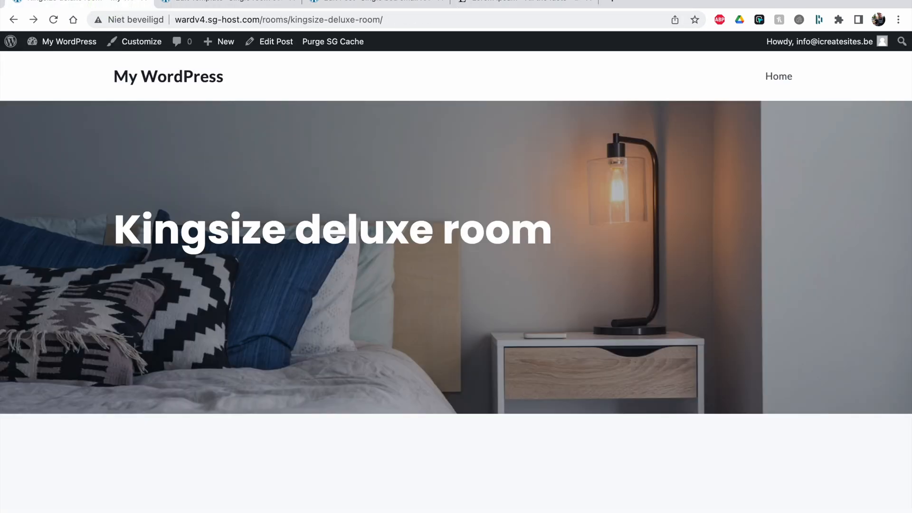
{"action": "key", "text": "ctrl+Tab"}
{"action": "left_click", "coordinate": [336, 471]}
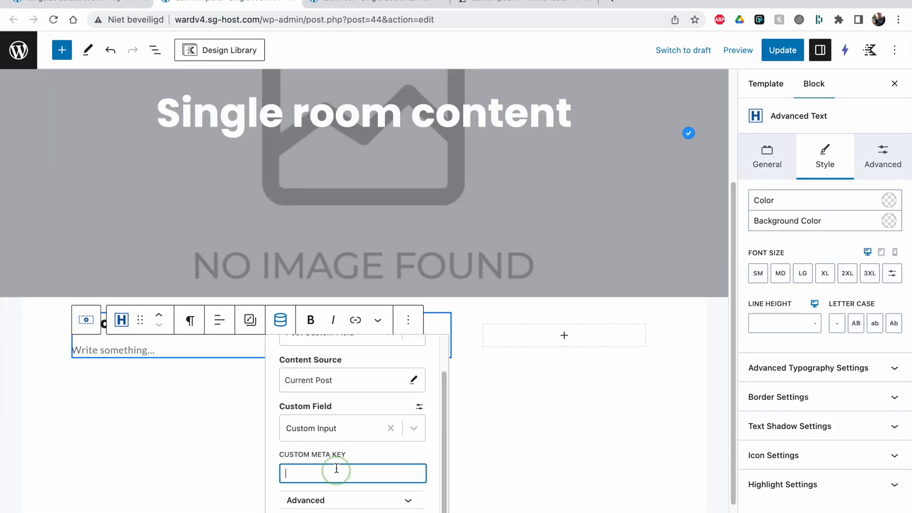
{"action": "key", "text": "super+v"}
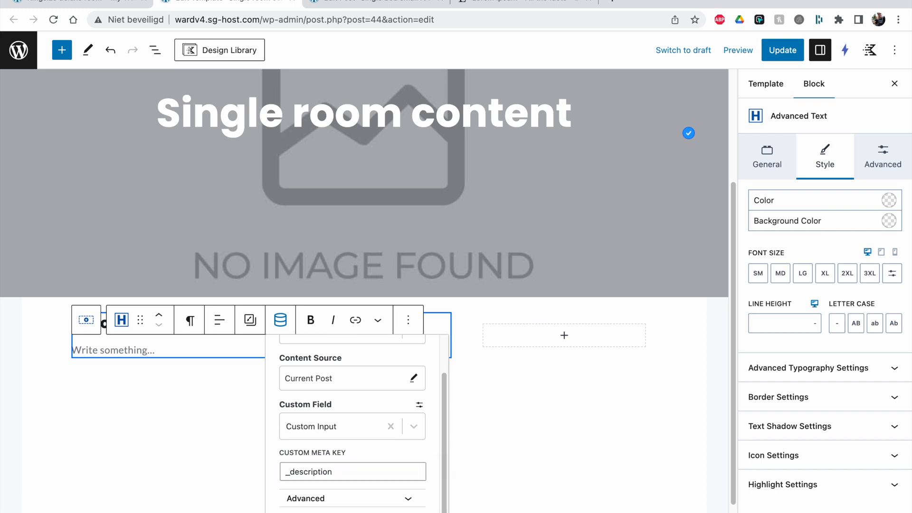
{"action": "key", "text": "Escape"}
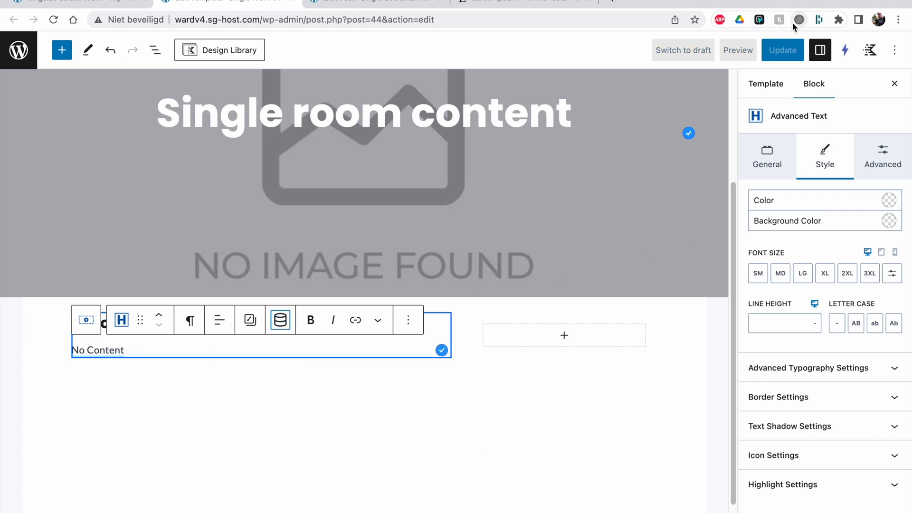
{"action": "left_click", "coordinate": [783, 50]}
Check the description section on the reloaded Kingsize deluxe room page and return to the template editor.
{"action": "left_click", "coordinate": [39, 3]}
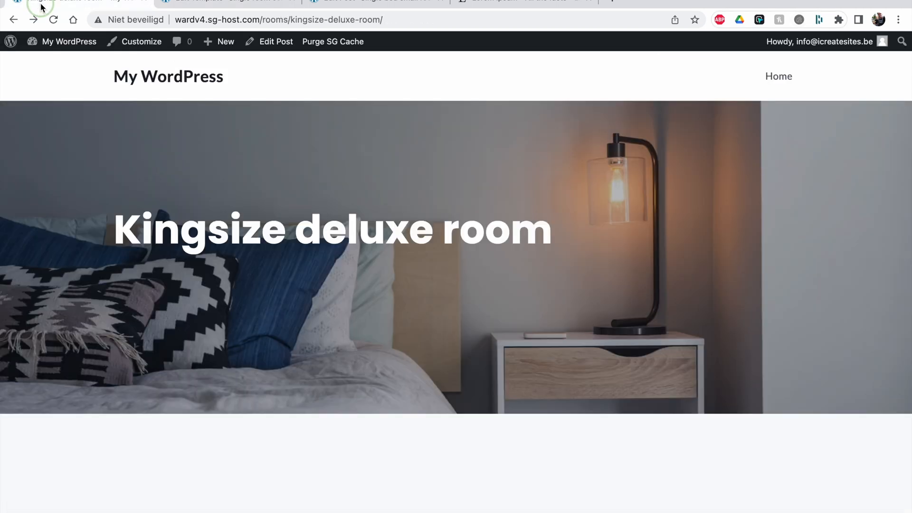
{"action": "left_click", "coordinate": [53, 20]}
{"action": "scroll", "coordinate": [160, 256], "scroll_direction": "down", "scroll_amount": 2}
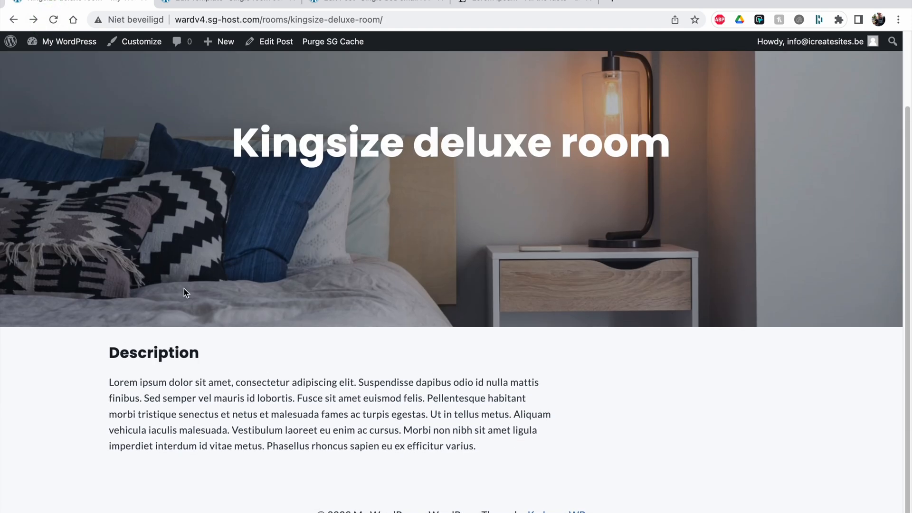
{"action": "scroll", "coordinate": [269, 214], "scroll_direction": "up", "scroll_amount": 2}
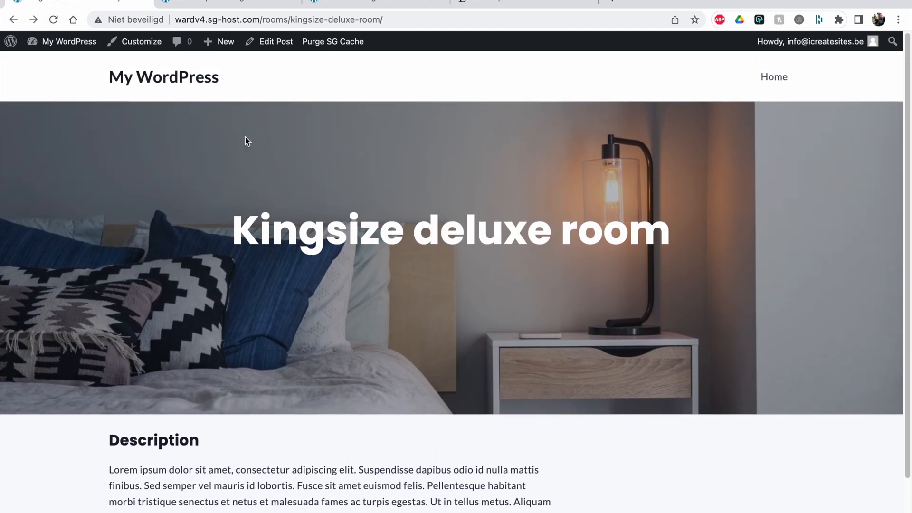
{"action": "left_click", "coordinate": [229, 3]}
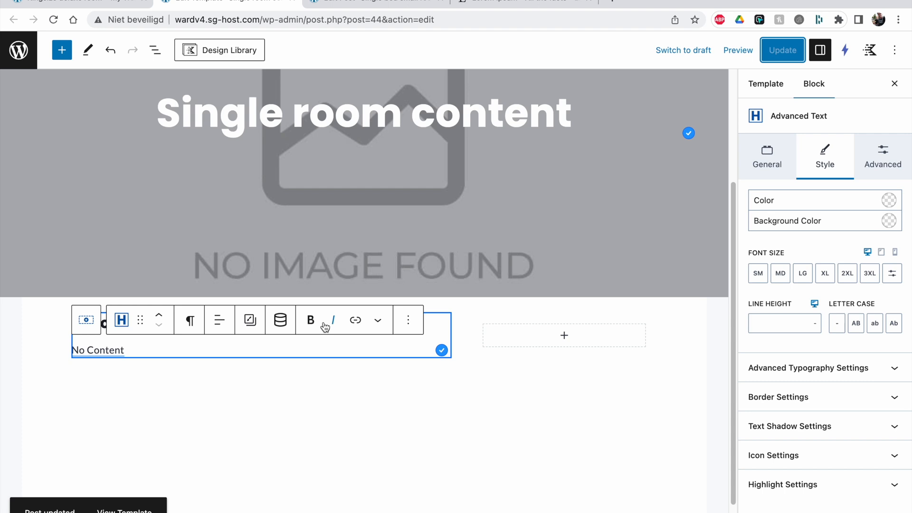
Set the Description row's top and bottom padding to 4XL and open its padding and margin settings.
{"action": "left_click", "coordinate": [92, 323]}
{"action": "left_click", "coordinate": [89, 292]}
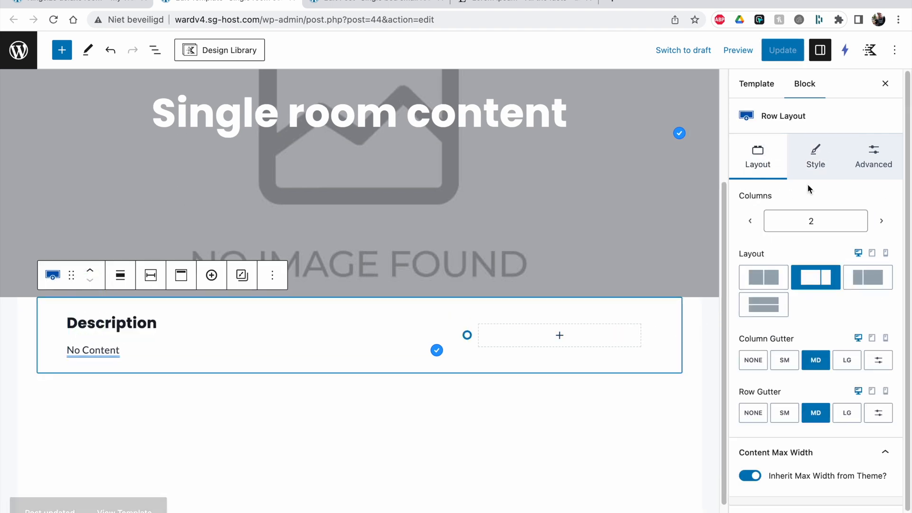
{"action": "left_click", "coordinate": [823, 167]}
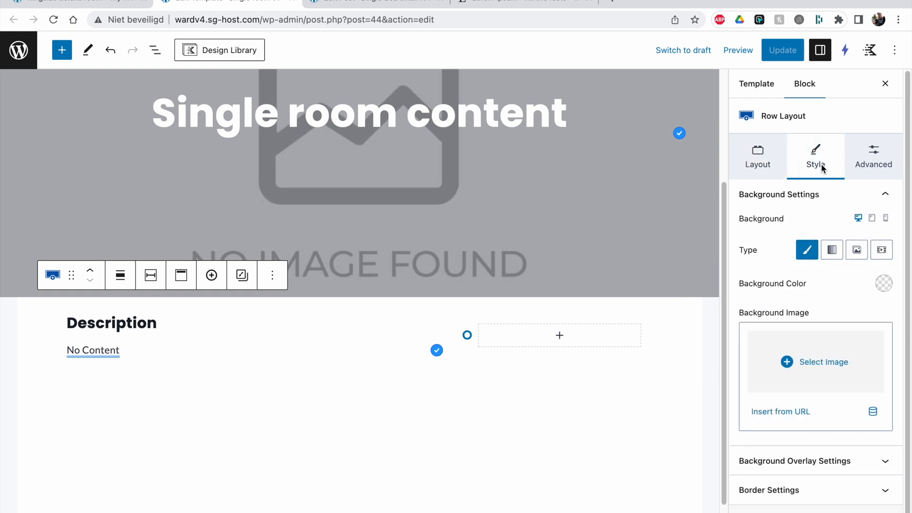
{"action": "scroll", "coordinate": [790, 244], "scroll_direction": "down", "scroll_amount": 1}
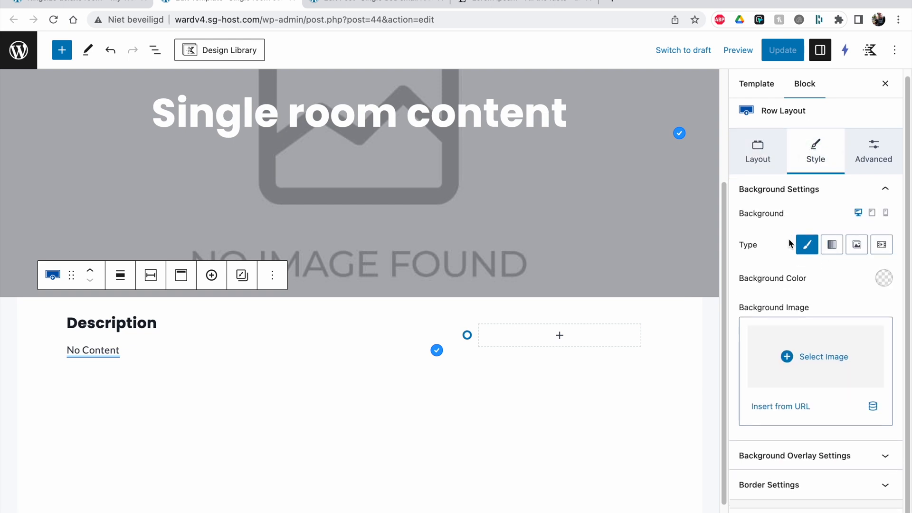
{"action": "left_click", "coordinate": [748, 157]}
{"action": "scroll", "coordinate": [879, 346], "scroll_direction": "down", "scroll_amount": 1}
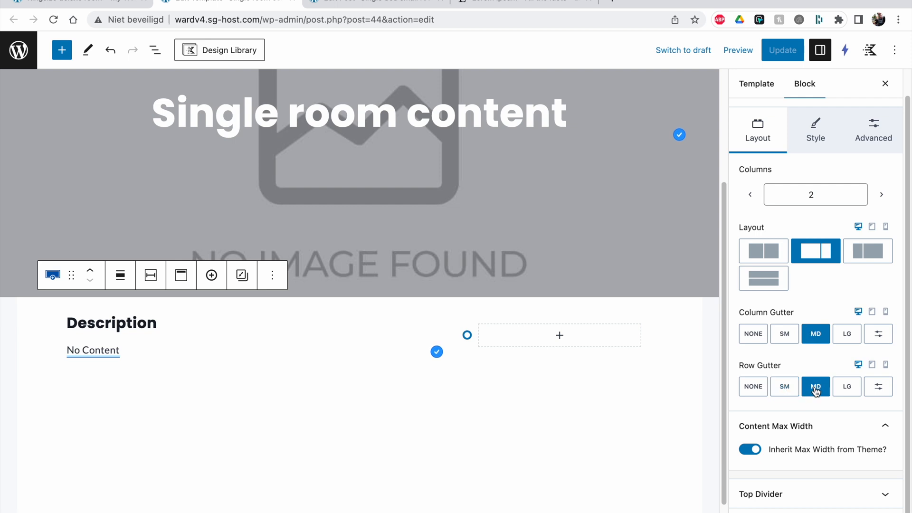
{"action": "scroll", "coordinate": [816, 390], "scroll_direction": "up", "scroll_amount": 2}
{"action": "left_click_drag", "start_coordinate": [402, 370], "coordinate": [409, 417]}
{"action": "left_click_drag", "start_coordinate": [379, 301], "coordinate": [378, 358]}
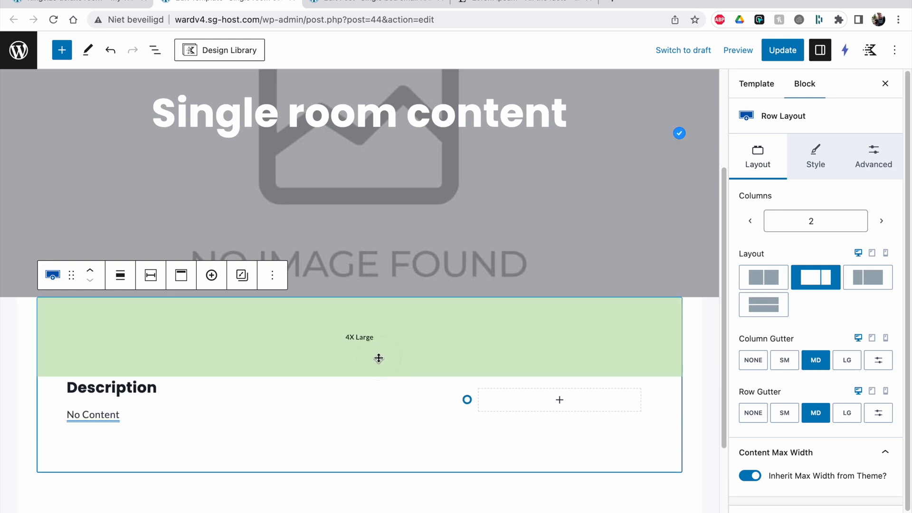
{"action": "left_click_drag", "start_coordinate": [385, 458], "coordinate": [387, 485]}
{"action": "left_click", "coordinate": [874, 165]}
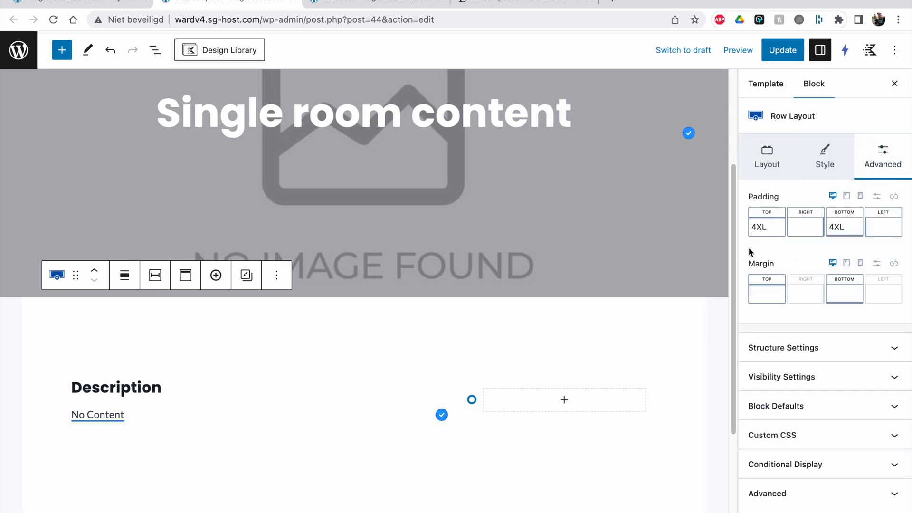
Update the template and add an Advanced Text block reading Bathrooms as a Heading 4 in the empty column beside Description.
{"action": "left_click", "coordinate": [784, 51]}
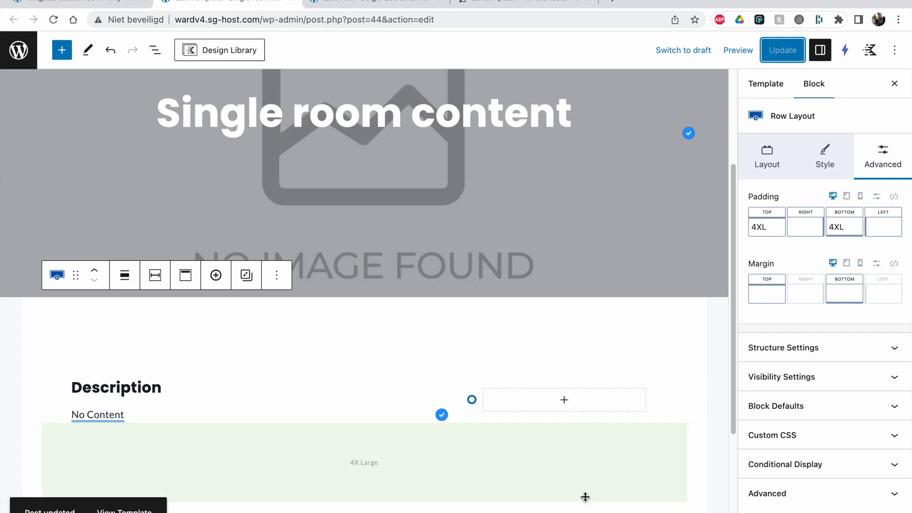
{"action": "left_click", "coordinate": [563, 400]}
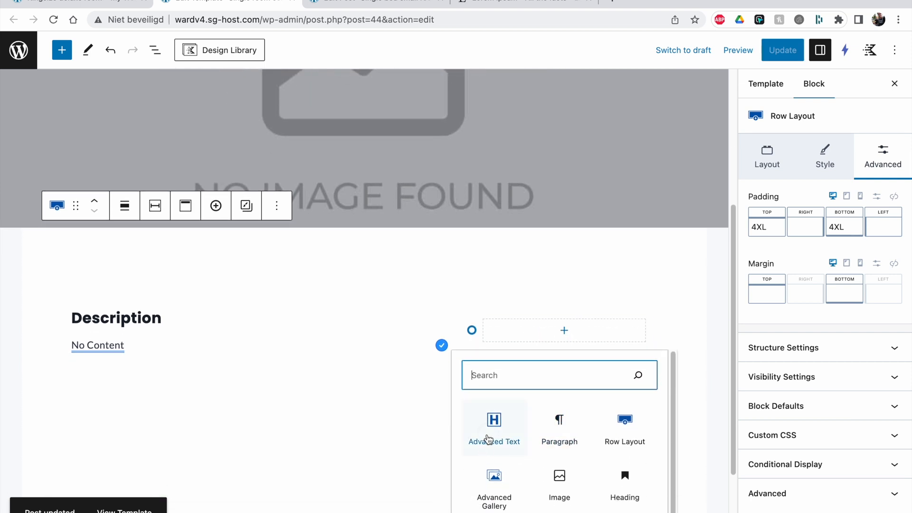
{"action": "left_click", "coordinate": [488, 436]}
{"action": "left_click", "coordinate": [494, 288]}
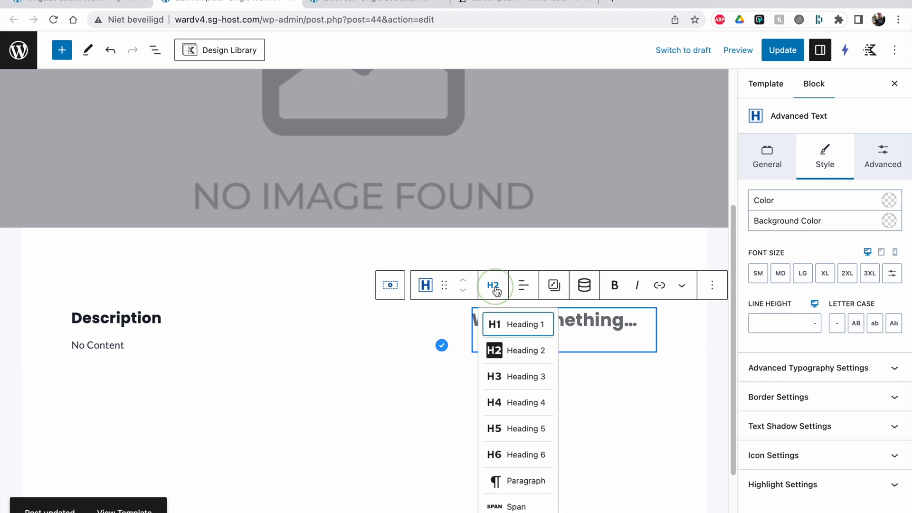
{"action": "left_click", "coordinate": [521, 399]}
{"action": "left_click", "coordinate": [506, 321]}
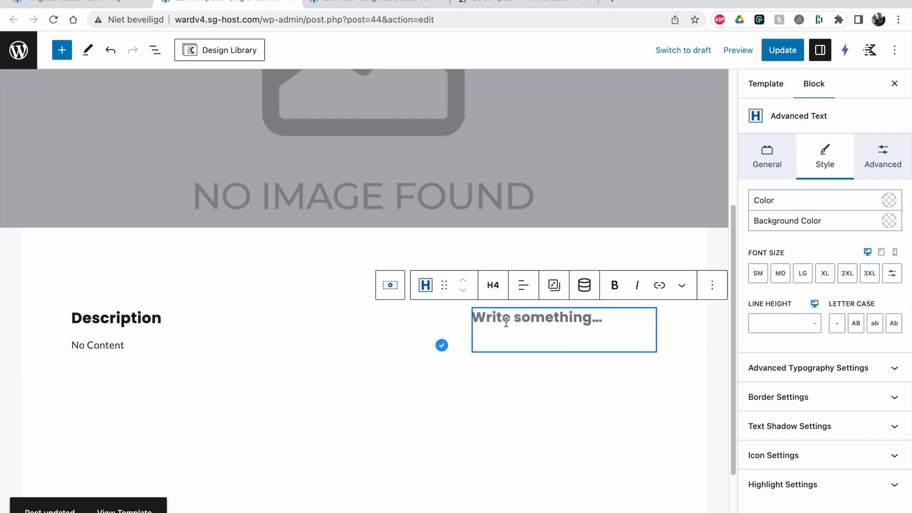
{"action": "type", "text": "Barh"}
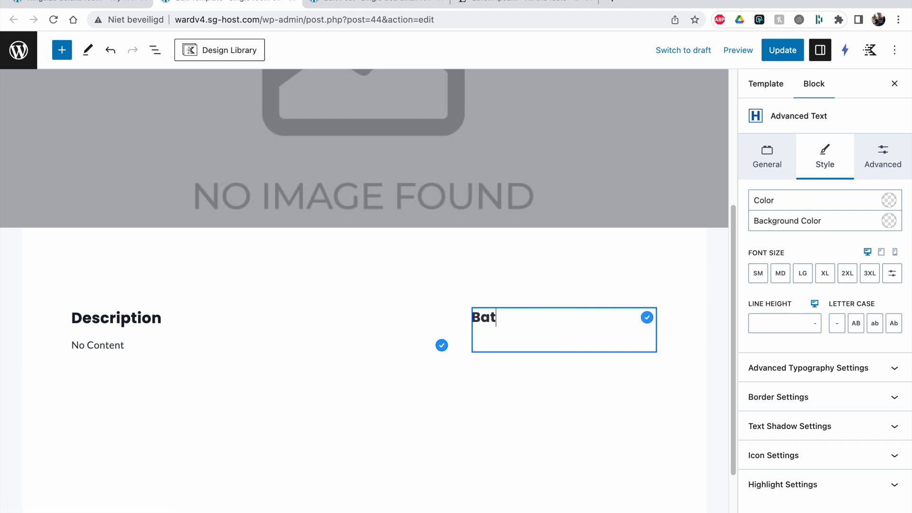
{"action": "key", "text": "Return"}
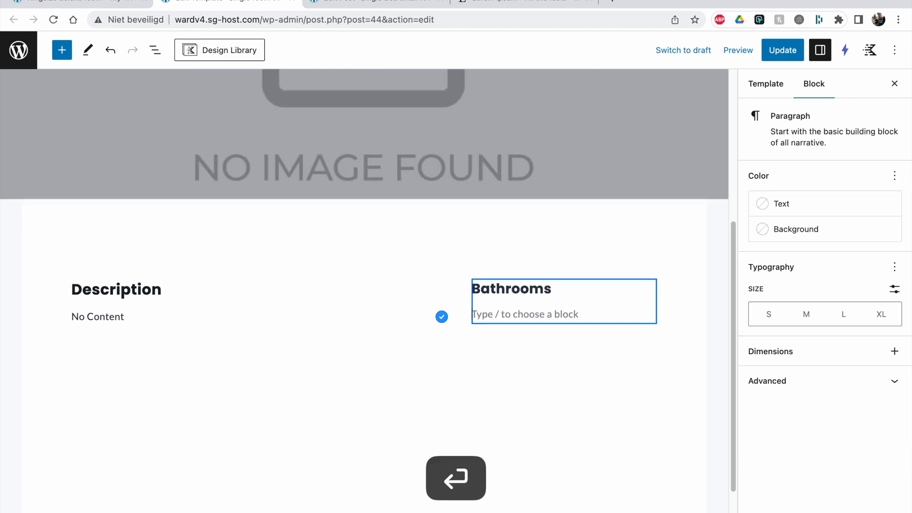
Add an Advanced Text block formatted as a paragraph below the Bathrooms heading.
{"action": "type", "text": "/"}
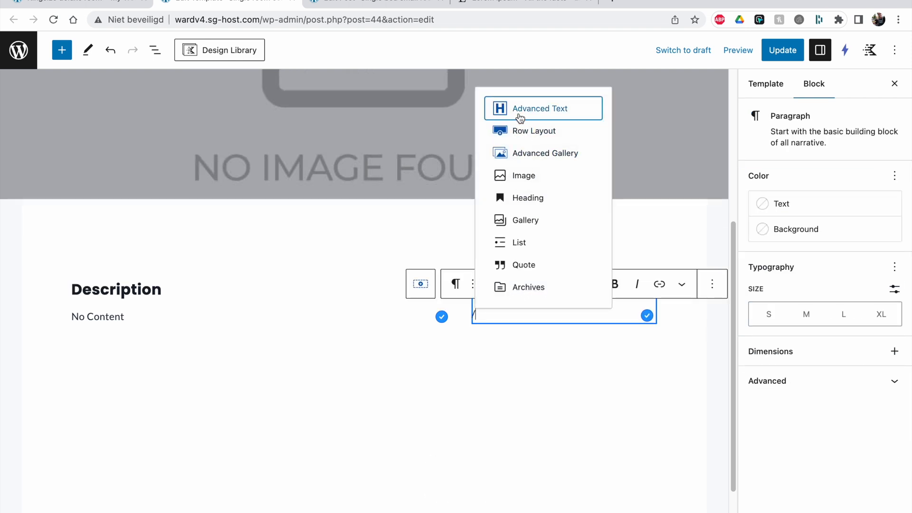
{"action": "left_click", "coordinate": [523, 116]}
{"action": "left_click", "coordinate": [493, 285]}
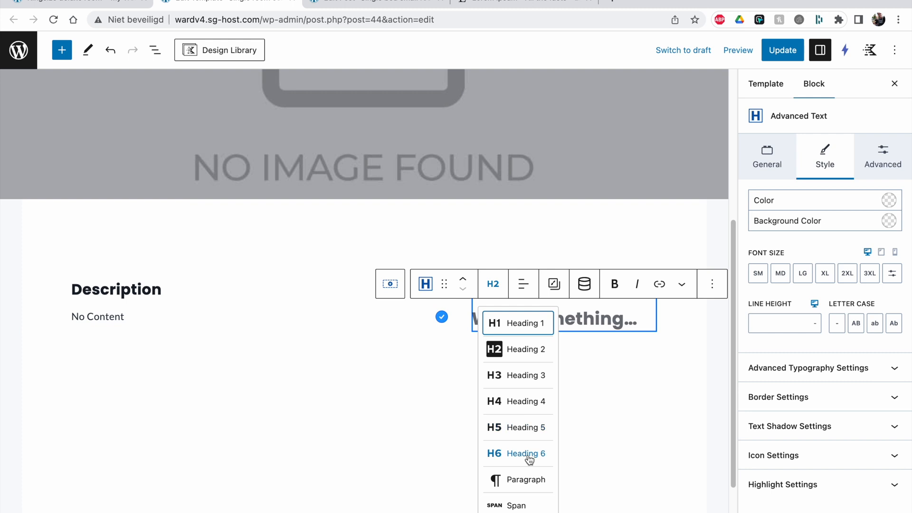
{"action": "left_click", "coordinate": [525, 480]}
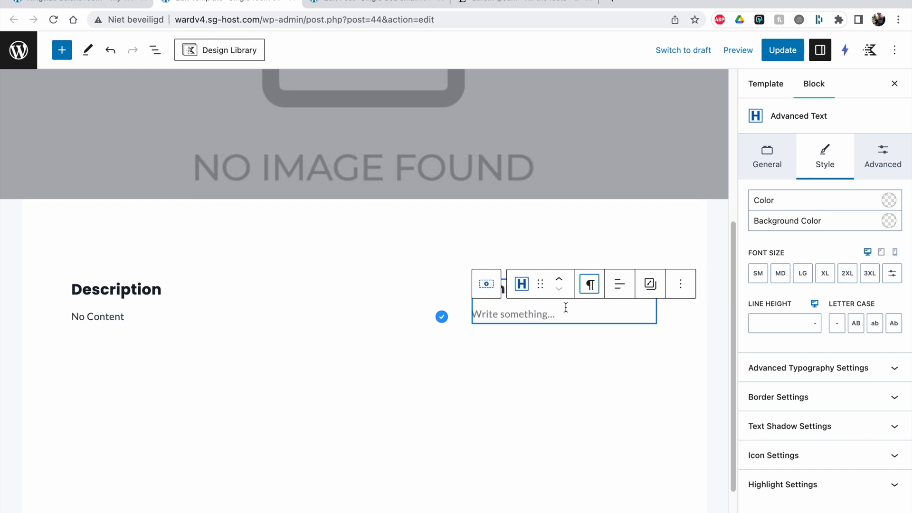
Set the new paragraph's dynamic content to Post Custom Field from the current post, using Custom Input as the custom field.
{"action": "left_click", "coordinate": [582, 285]}
{"action": "left_click", "coordinate": [500, 348]}
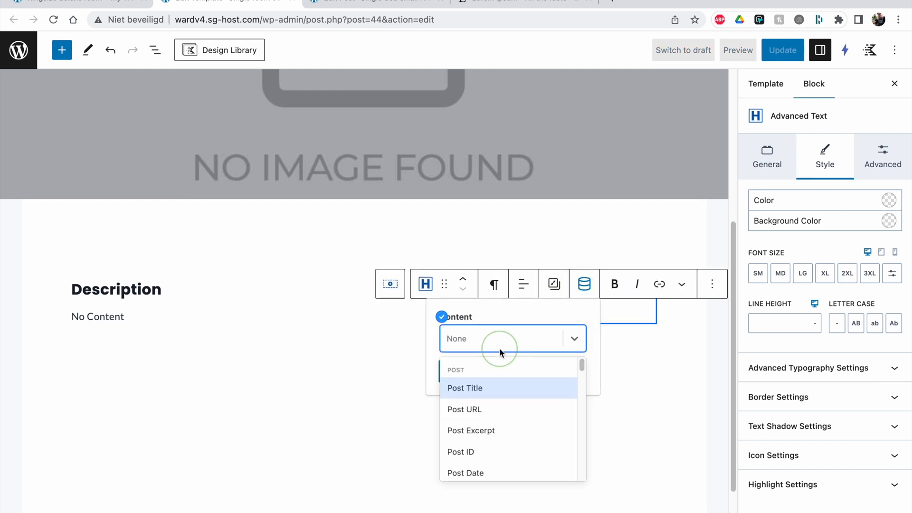
{"action": "scroll", "coordinate": [497, 432], "scroll_direction": "down", "scroll_amount": 3}
{"action": "left_click", "coordinate": [498, 436]}
{"action": "left_click", "coordinate": [484, 433]}
{"action": "left_click", "coordinate": [485, 481]}
Copy the Bathrooms field's name, bathrooms, from the single bed small room's edit page.
{"action": "left_click", "coordinate": [366, 2]}
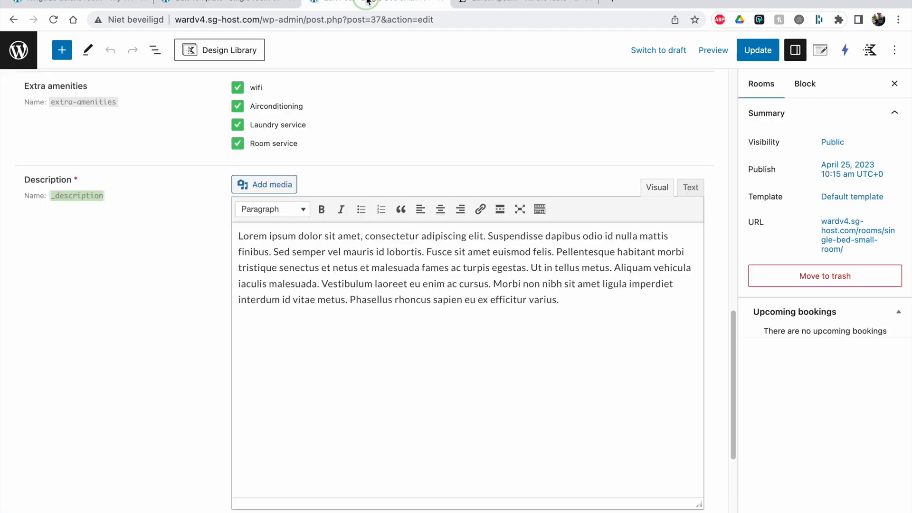
{"action": "scroll", "coordinate": [57, 241], "scroll_direction": "up", "scroll_amount": 8}
{"action": "left_click", "coordinate": [70, 291]}
{"action": "key", "text": "super+c"}
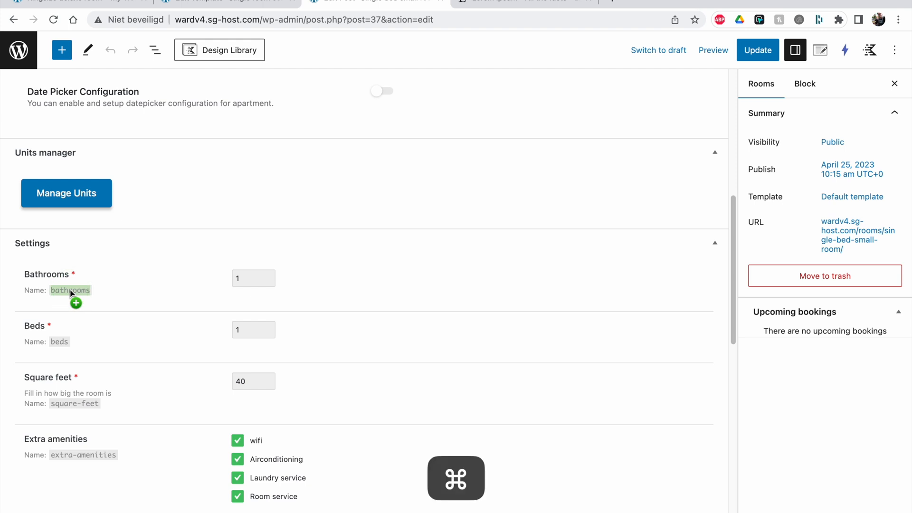
Paste bathrooms as the custom meta key in the template's new paragraph and apply the dynamic content.
{"action": "left_click", "coordinate": [232, 5]}
{"action": "left_click", "coordinate": [516, 477]}
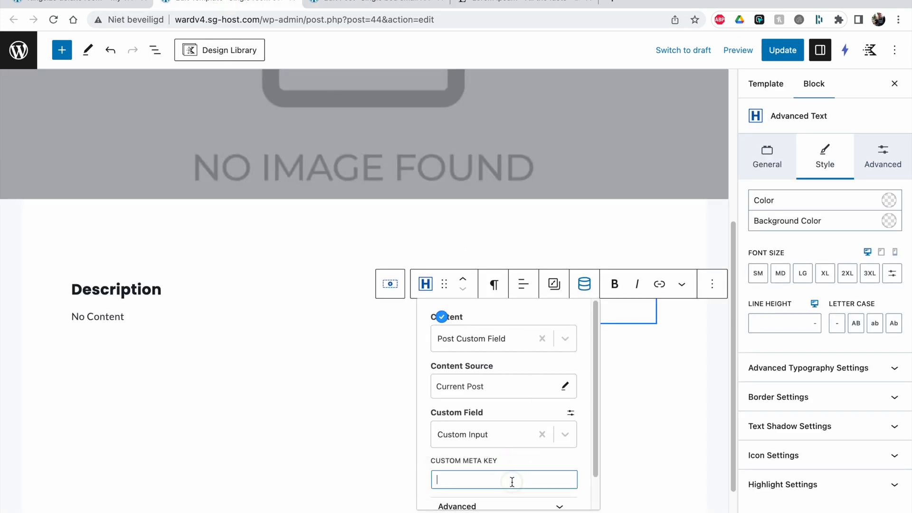
{"action": "key", "text": "super+v"}
{"action": "scroll", "coordinate": [516, 473], "scroll_direction": "down", "scroll_amount": 3}
{"action": "left_click", "coordinate": [496, 440]}
Add an empty paragraph below the bathrooms text, then duplicate the Bathrooms heading and place the copy below that text.
{"action": "scroll", "coordinate": [539, 312], "scroll_direction": "up", "scroll_amount": 2}
{"action": "left_click", "coordinate": [559, 306]}
{"action": "key", "text": "Return"}
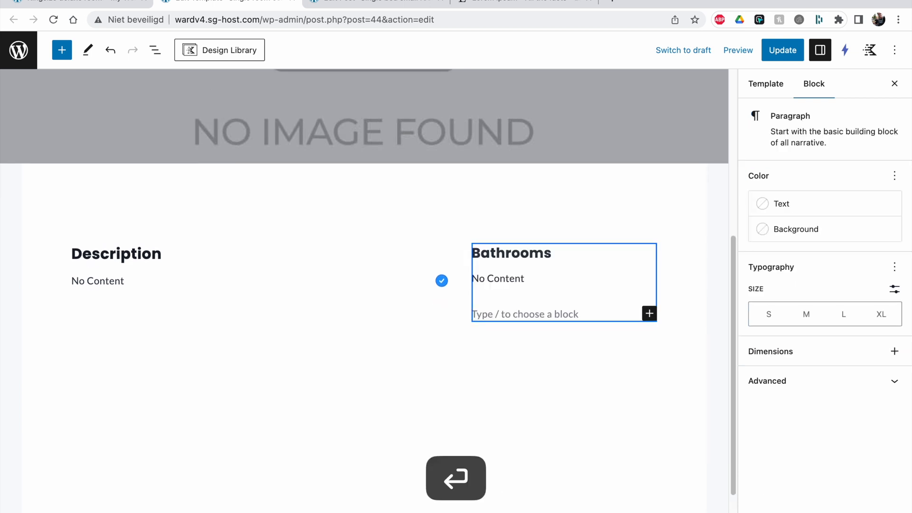
{"action": "left_click", "coordinate": [569, 252]}
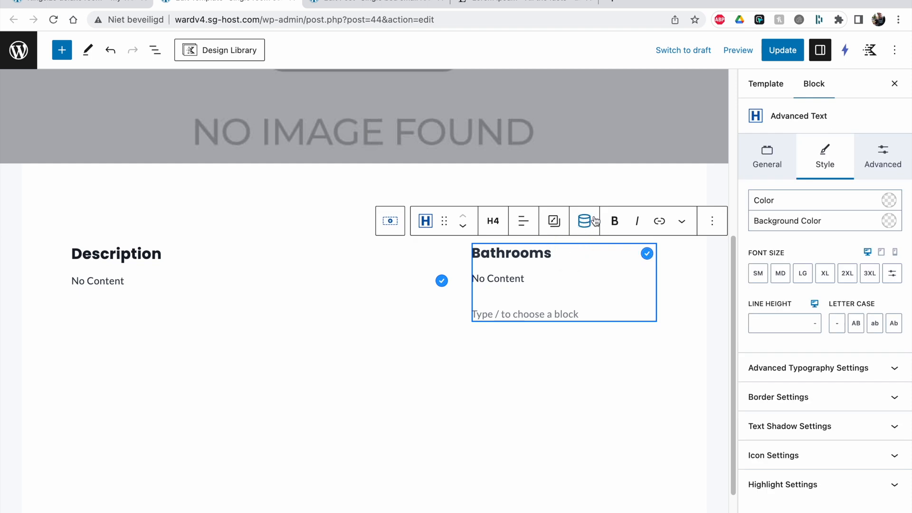
{"action": "left_click", "coordinate": [712, 220]}
{"action": "left_click", "coordinate": [710, 303]}
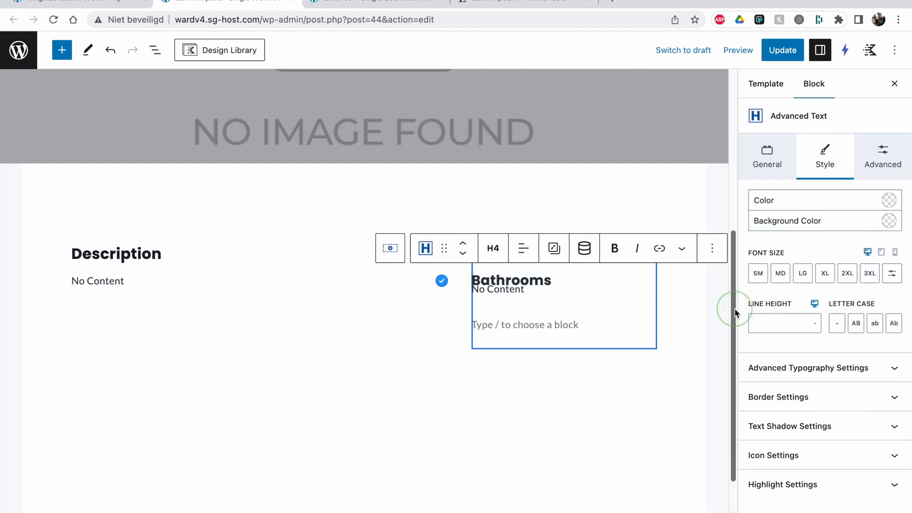
Rename the duplicated Bathrooms heading as Beds.
{"action": "double_click", "coordinate": [513, 280]}
{"action": "type", "text": "Bed"}
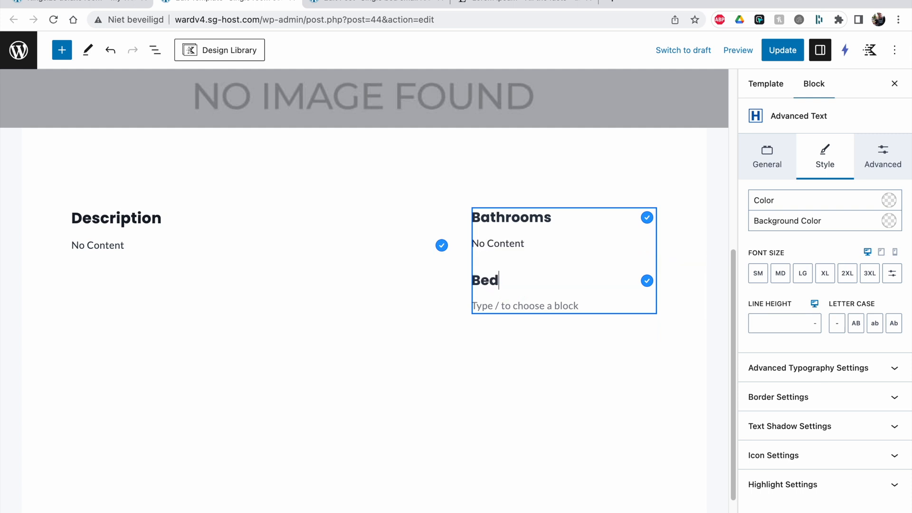
{"action": "type", "text": "sq"}
{"action": "key", "text": "BackSpace"}
Duplicate the dynamic text under Bathrooms and move the copy below the Beds heading.
{"action": "left_click", "coordinate": [521, 308]}
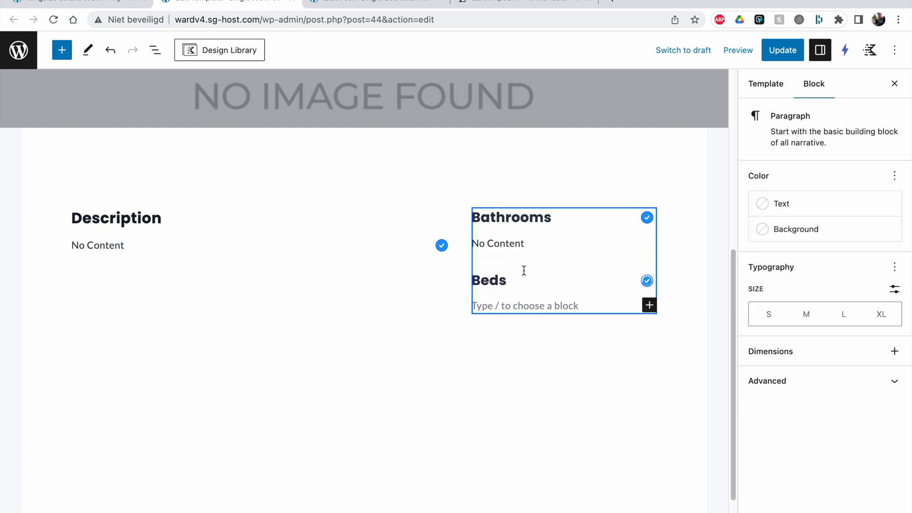
{"action": "left_click", "coordinate": [524, 244]}
{"action": "left_click", "coordinate": [712, 214]}
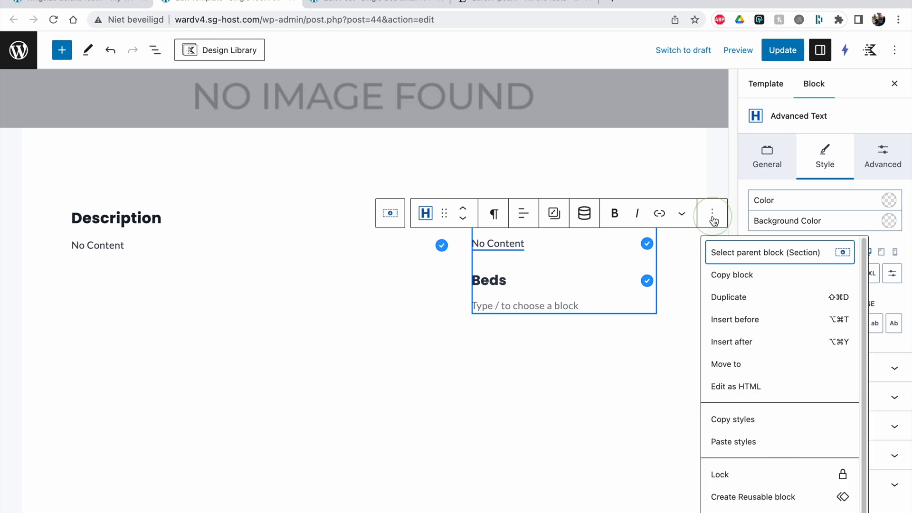
{"action": "left_click", "coordinate": [722, 300]}
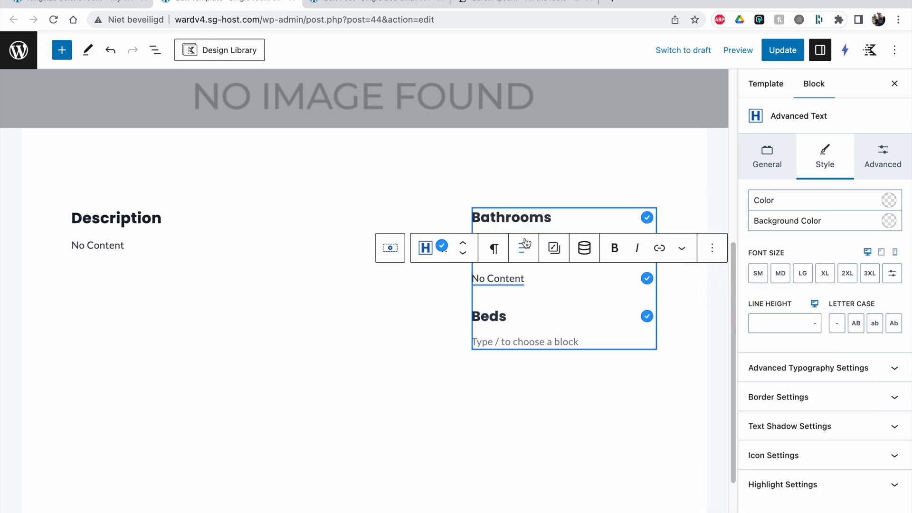
{"action": "left_click", "coordinate": [463, 253]}
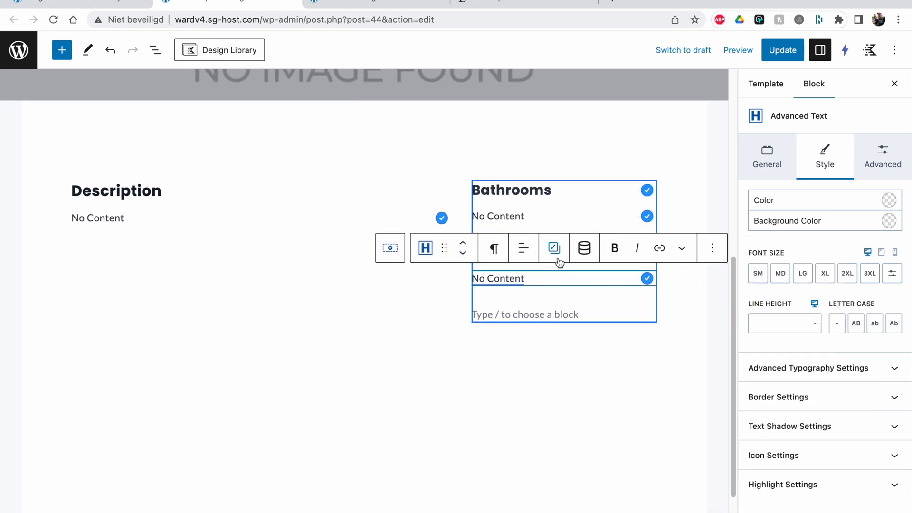
Change the copied text's custom meta key to the Beds field's name, beds, checking it on the room's edit page, and update the template.
{"action": "left_click", "coordinate": [584, 251]}
{"action": "left_click", "coordinate": [627, 276]}
{"action": "left_click", "coordinate": [507, 284]}
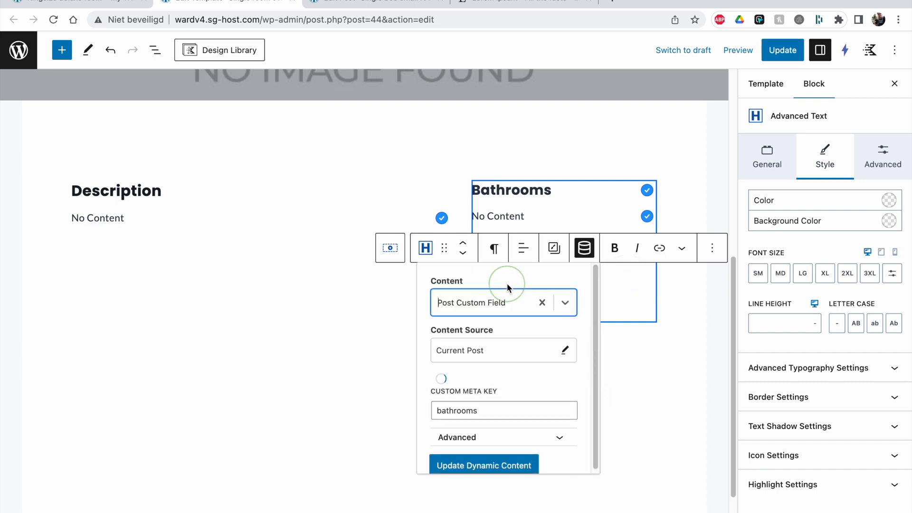
{"action": "scroll", "coordinate": [485, 423], "scroll_direction": "down", "scroll_amount": 1}
{"action": "double_click", "coordinate": [486, 402]}
{"action": "type", "text": "b"}
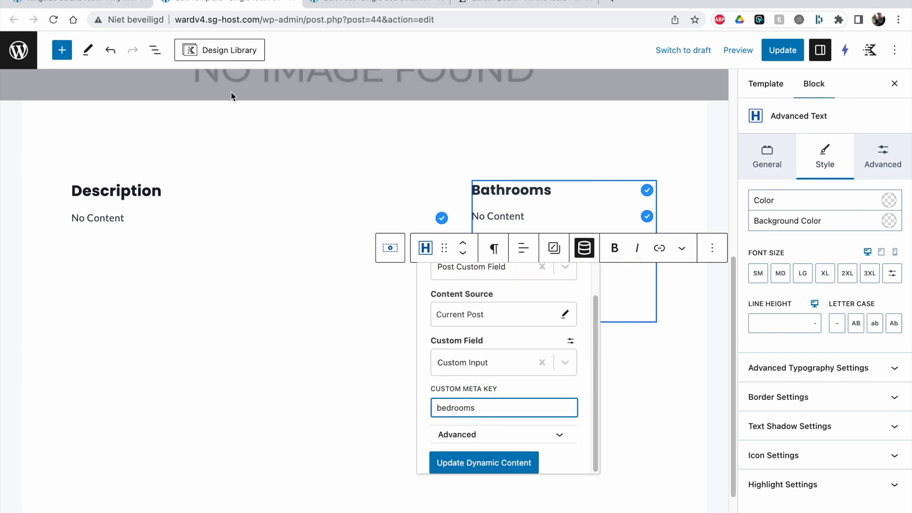
{"action": "left_click", "coordinate": [349, 9]}
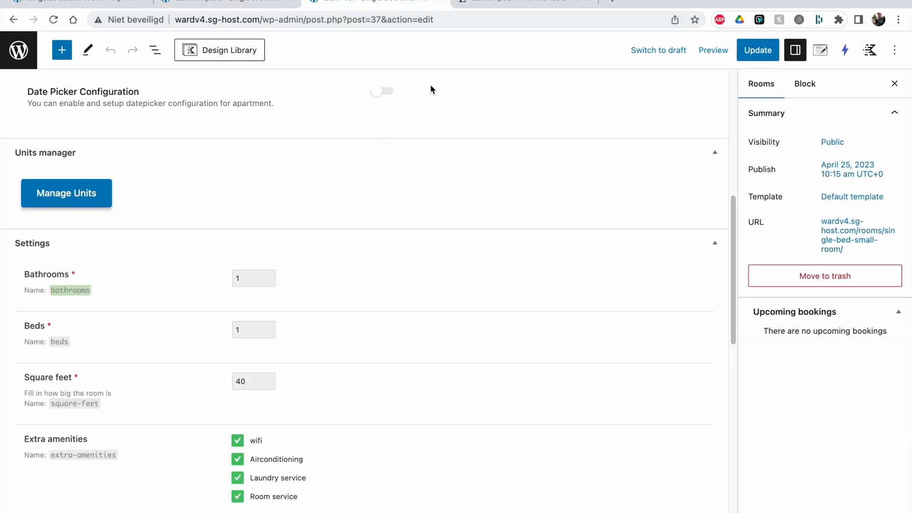
{"action": "left_click", "coordinate": [228, 8]}
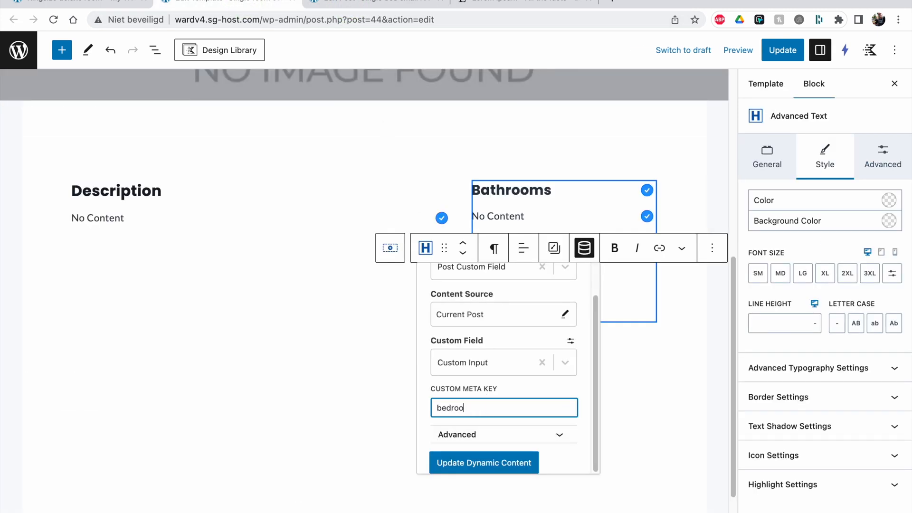
{"action": "left_click", "coordinate": [470, 463]}
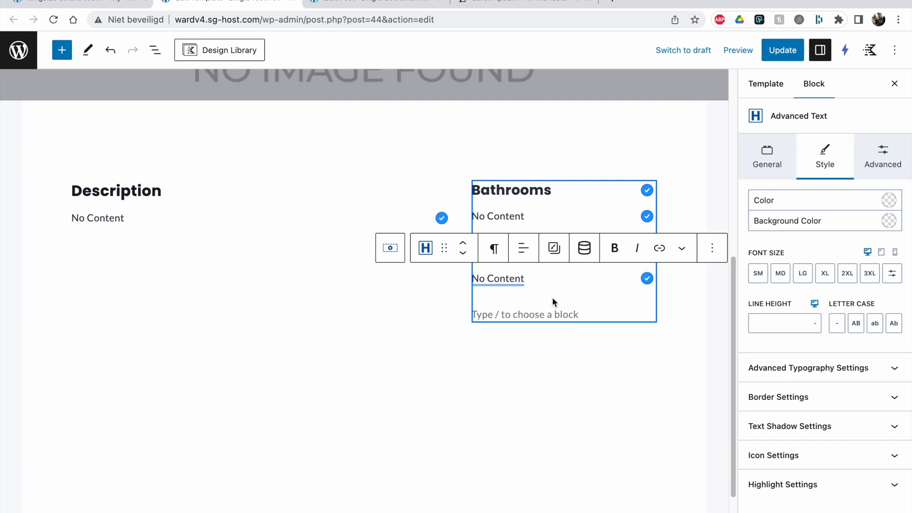
{"action": "left_click", "coordinate": [771, 49]}
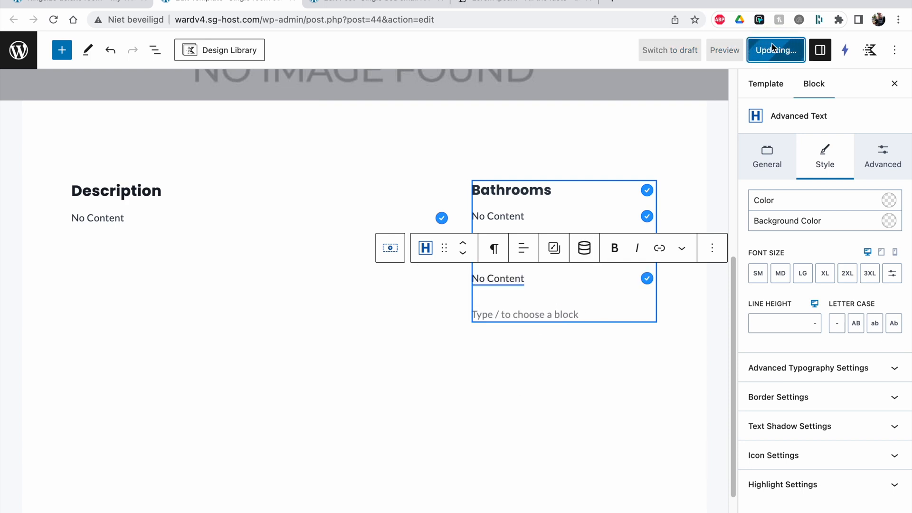
Give the section containing Bathrooms and Beds the light grey-blue palette background colour EDF2F7.
{"action": "left_click", "coordinate": [390, 247]}
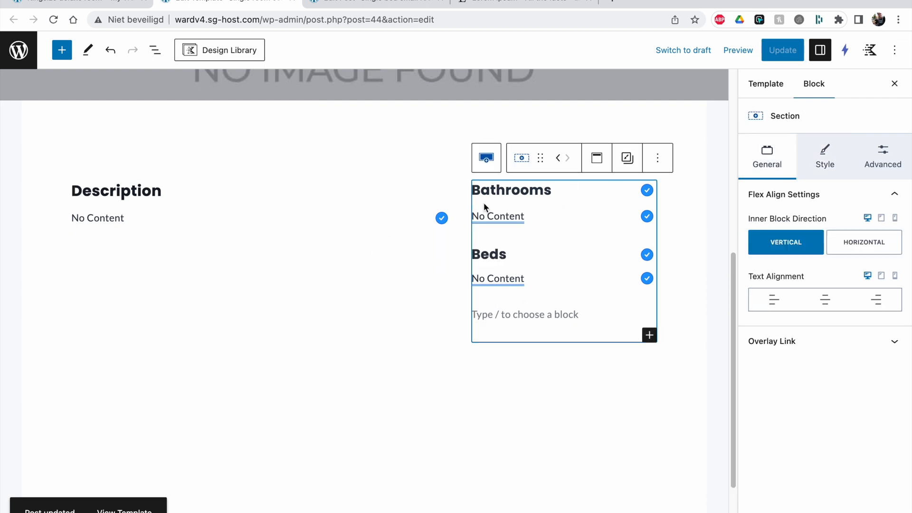
{"action": "left_click", "coordinate": [831, 150]}
{"action": "scroll", "coordinate": [825, 278], "scroll_direction": "down", "scroll_amount": 1}
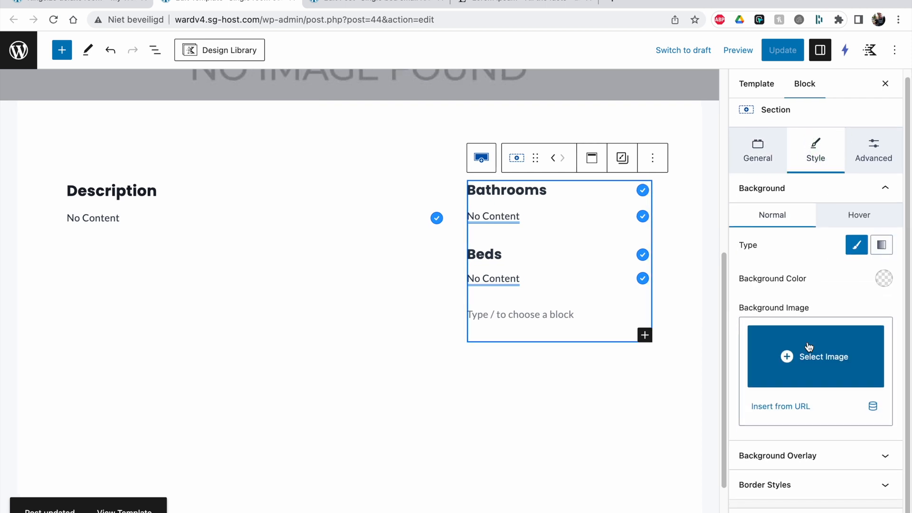
{"action": "left_click", "coordinate": [885, 281]}
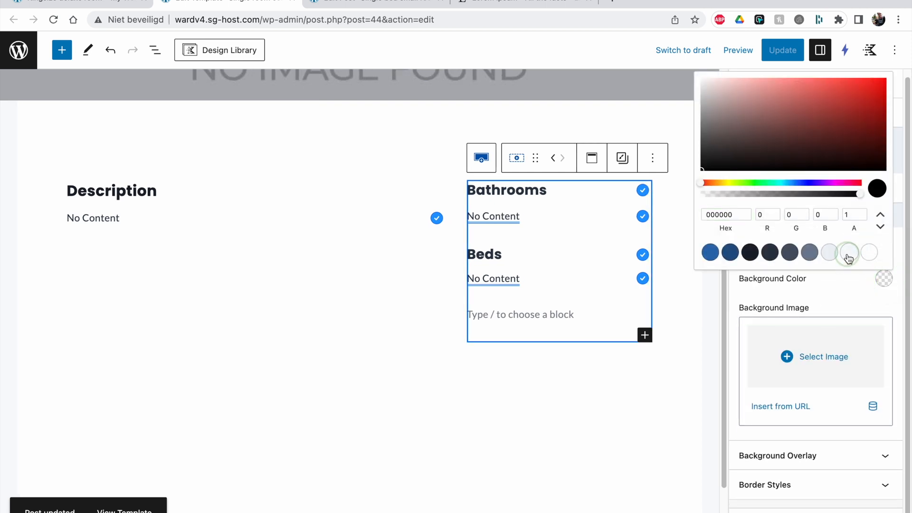
{"action": "left_click", "coordinate": [849, 253]}
{"action": "left_click", "coordinate": [828, 257]}
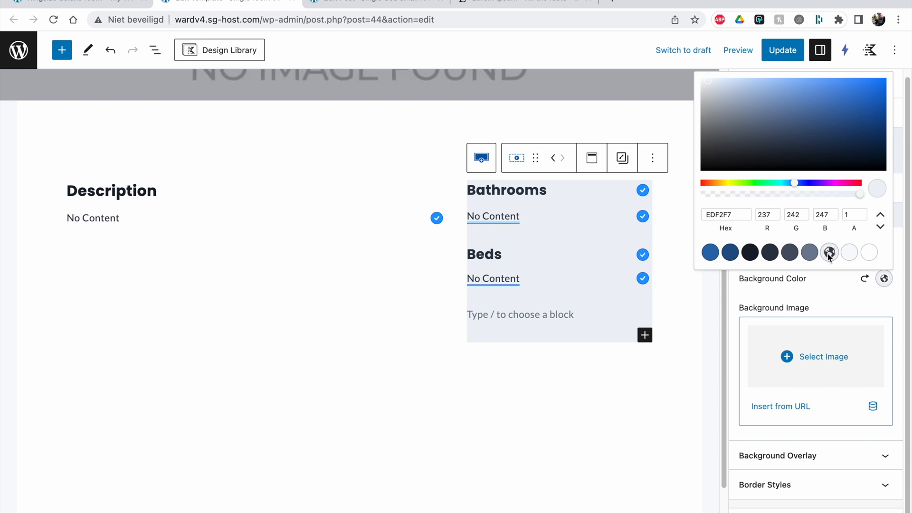
{"action": "left_click", "coordinate": [839, 290]}
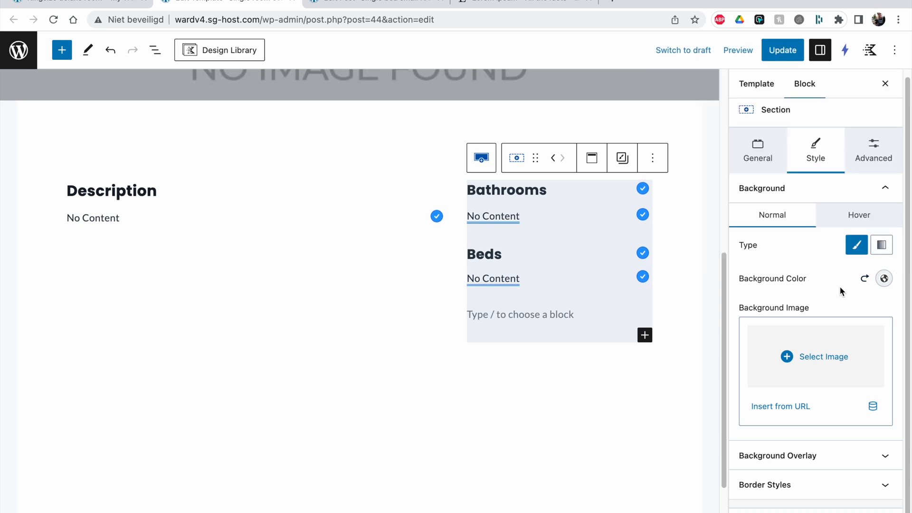
Set the Bathrooms and Beds section's padding to SM on both sides and MD above and below, and update the template.
{"action": "left_click", "coordinate": [873, 141]}
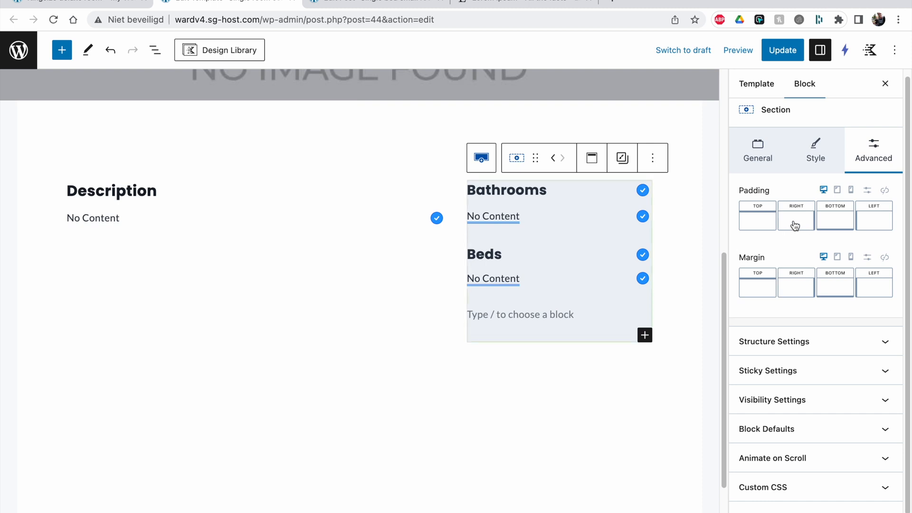
{"action": "left_click", "coordinate": [797, 222]}
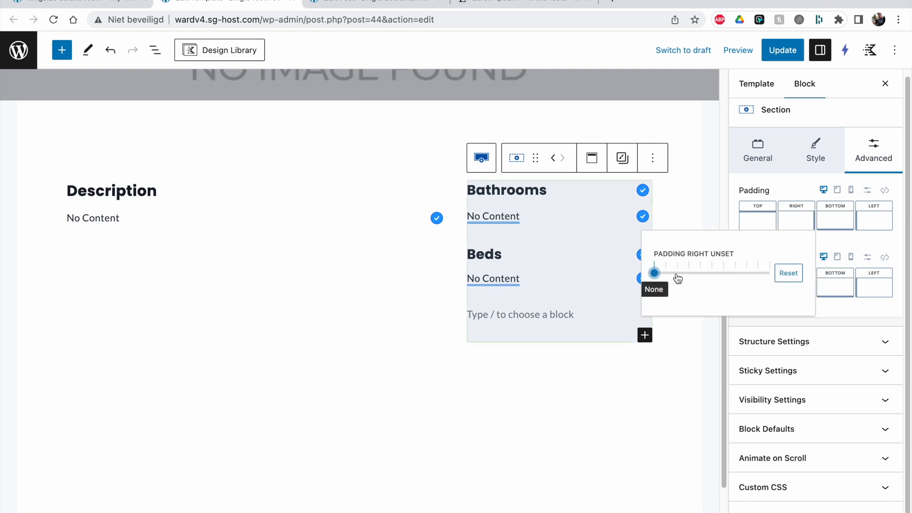
{"action": "left_click_drag", "start_coordinate": [657, 278], "coordinate": [695, 277]}
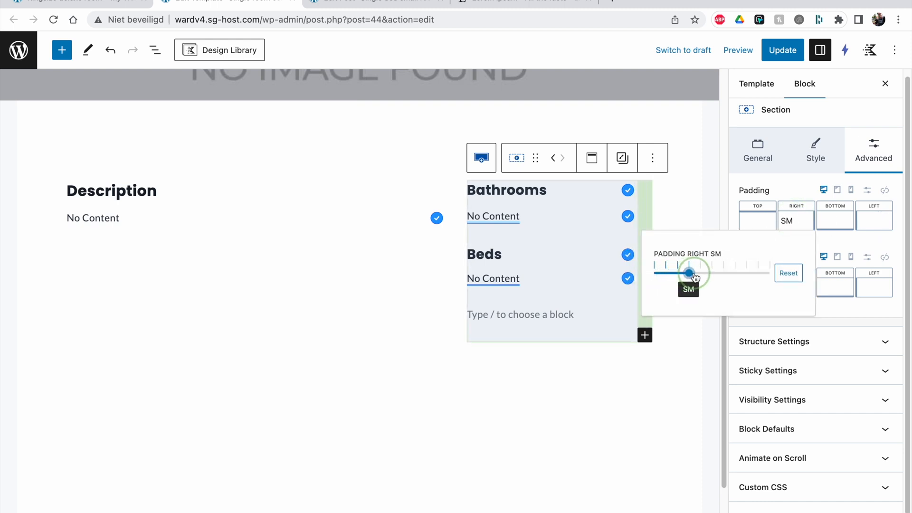
{"action": "left_click", "coordinate": [889, 226]}
{"action": "left_click_drag", "start_coordinate": [731, 274], "coordinate": [770, 279]}
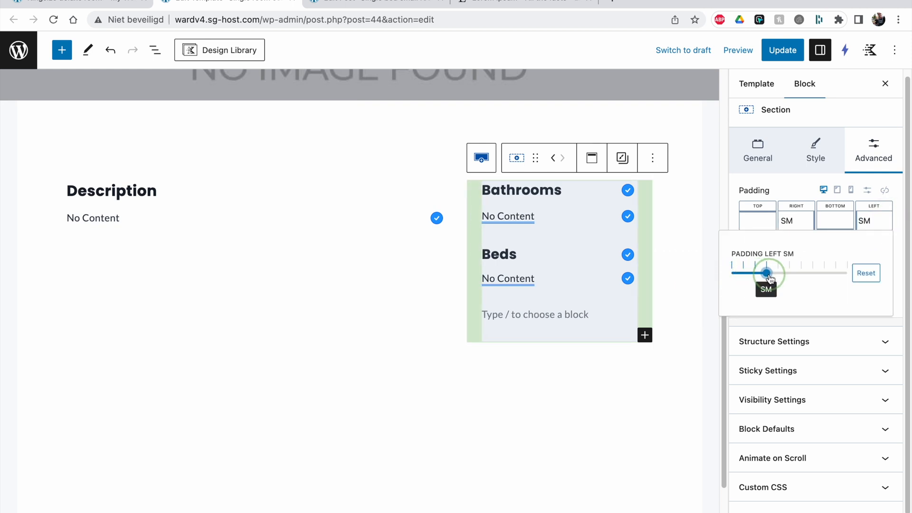
{"action": "left_click", "coordinate": [753, 223]}
{"action": "left_click_drag", "start_coordinate": [616, 274], "coordinate": [663, 282]}
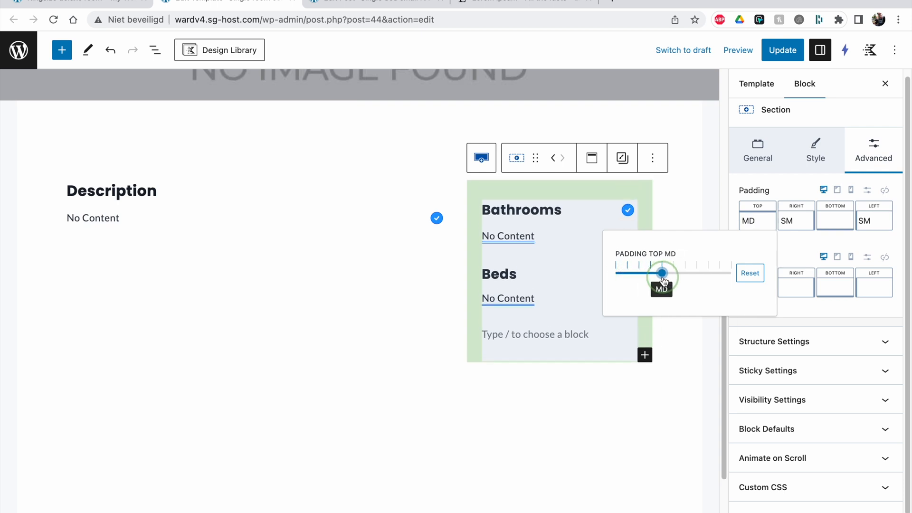
{"action": "left_click", "coordinate": [844, 220]}
{"action": "left_click_drag", "start_coordinate": [693, 271], "coordinate": [743, 276]}
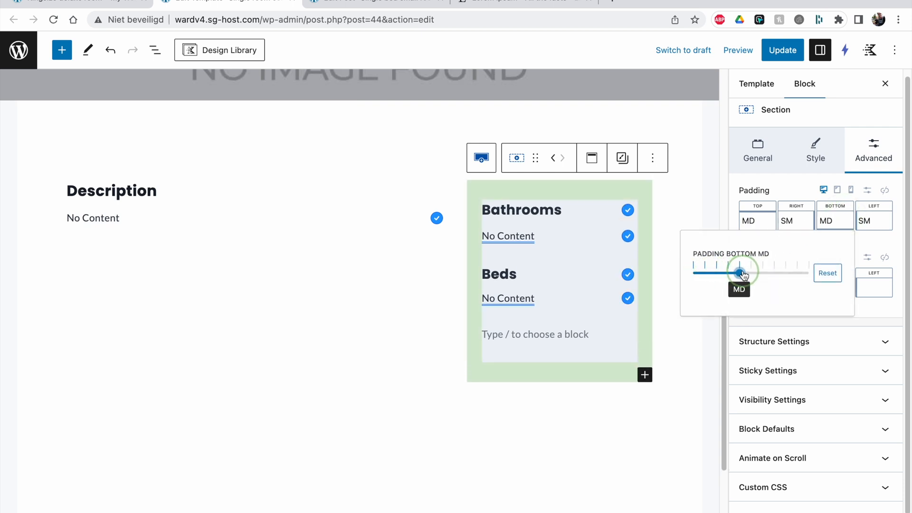
{"action": "left_click", "coordinate": [779, 50]}
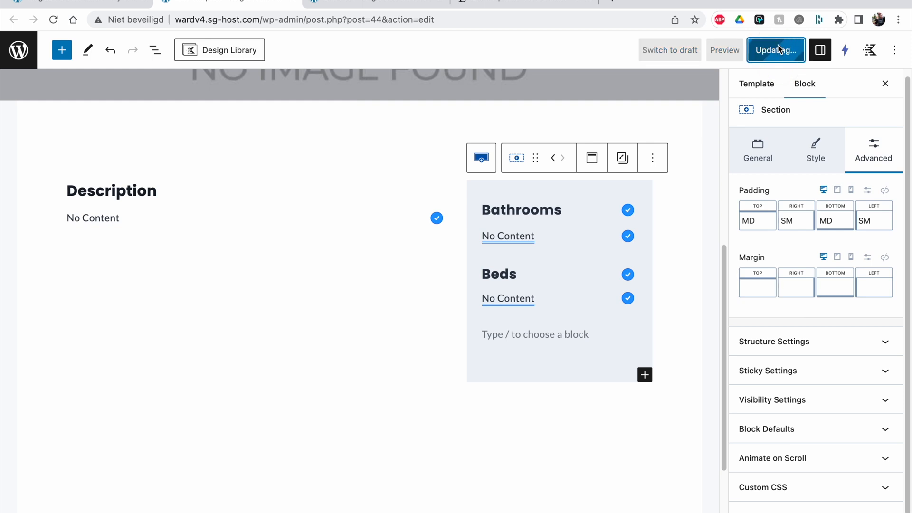
Reload the Kingsize deluxe room page and examine the padded Bathrooms and Beds box.
{"action": "left_click", "coordinate": [78, 5]}
{"action": "key", "text": "super+r"}
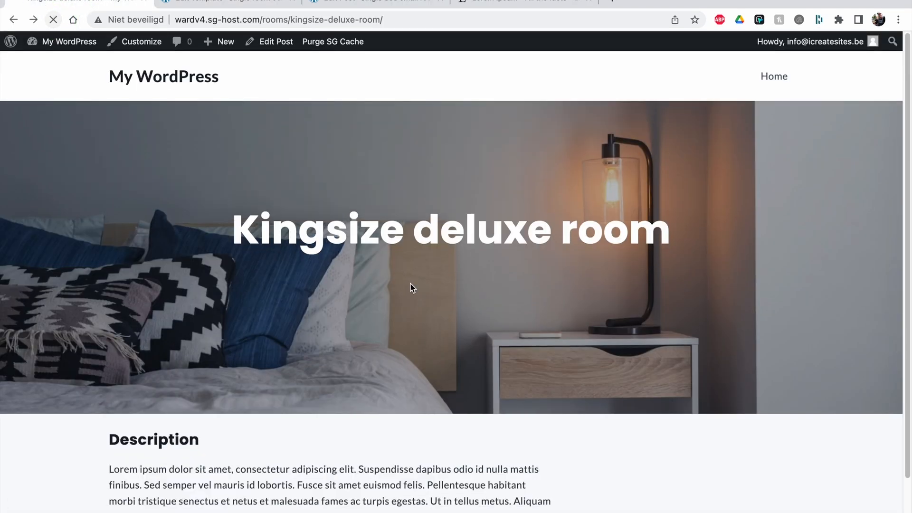
{"action": "scroll", "coordinate": [411, 283], "scroll_direction": "down", "scroll_amount": 5}
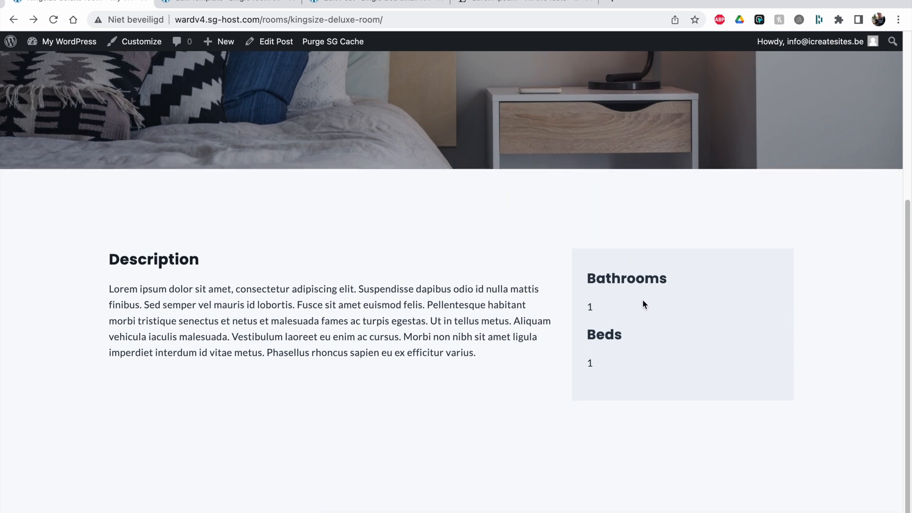
{"action": "left_click_drag", "start_coordinate": [591, 284], "coordinate": [699, 283]}
Add the solid bath icon to the Bathrooms heading in the template, finding it with the search term bath.
{"action": "left_click", "coordinate": [200, 2]}
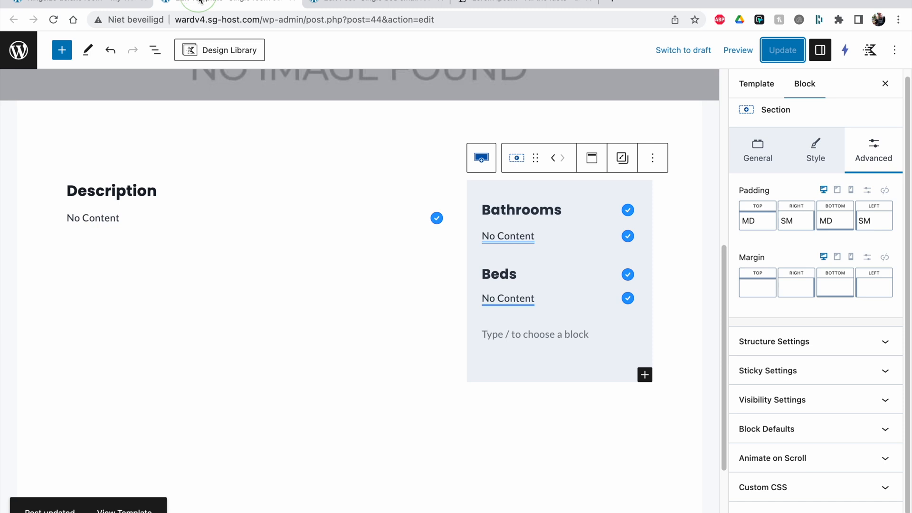
{"action": "left_click", "coordinate": [560, 215]}
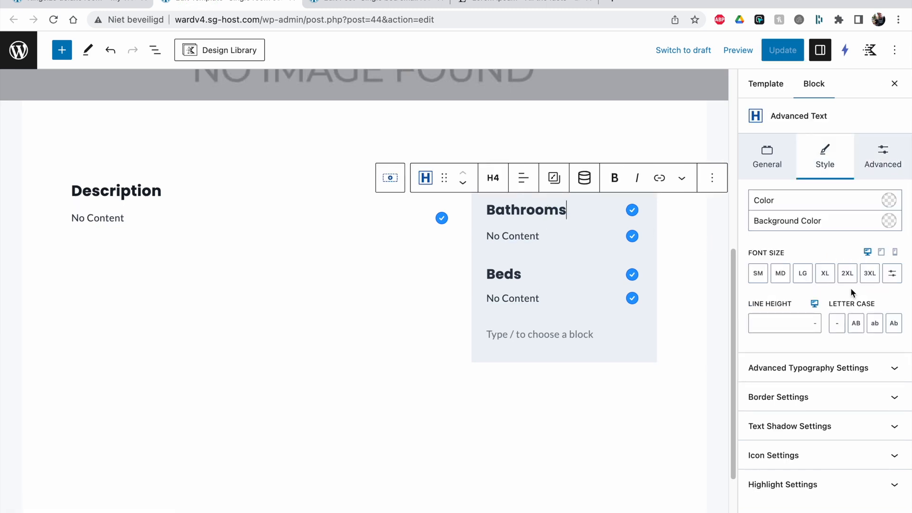
{"action": "left_click", "coordinate": [839, 456]}
{"action": "scroll", "coordinate": [835, 466], "scroll_direction": "down", "scroll_amount": 3}
{"action": "left_click", "coordinate": [772, 345]}
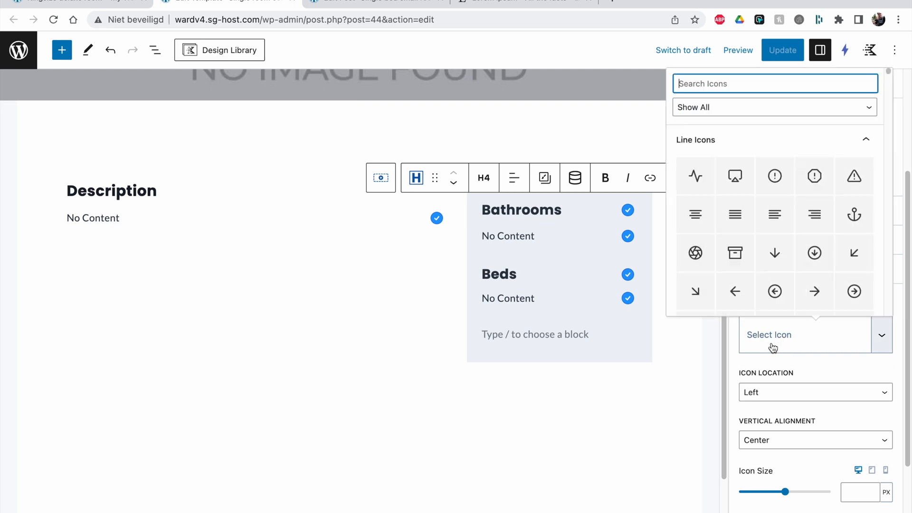
{"action": "type", "text": "ba"}
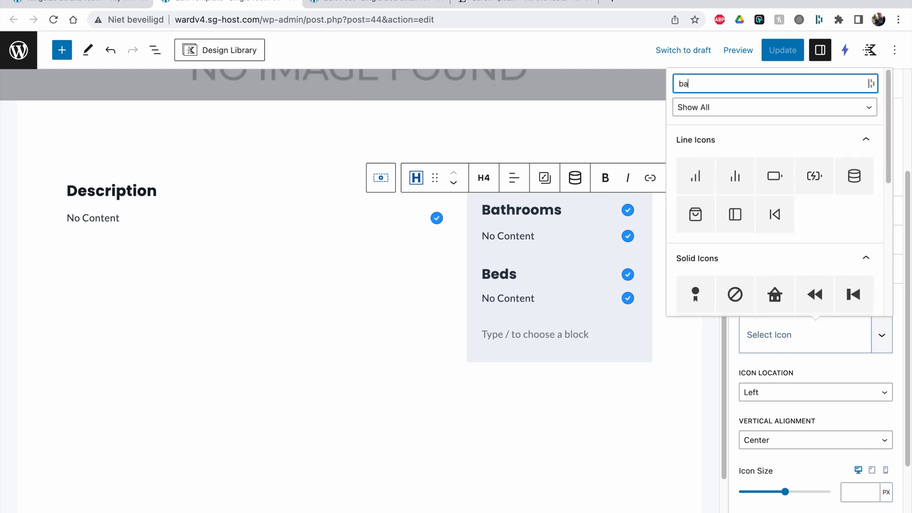
{"action": "type", "text": "th"}
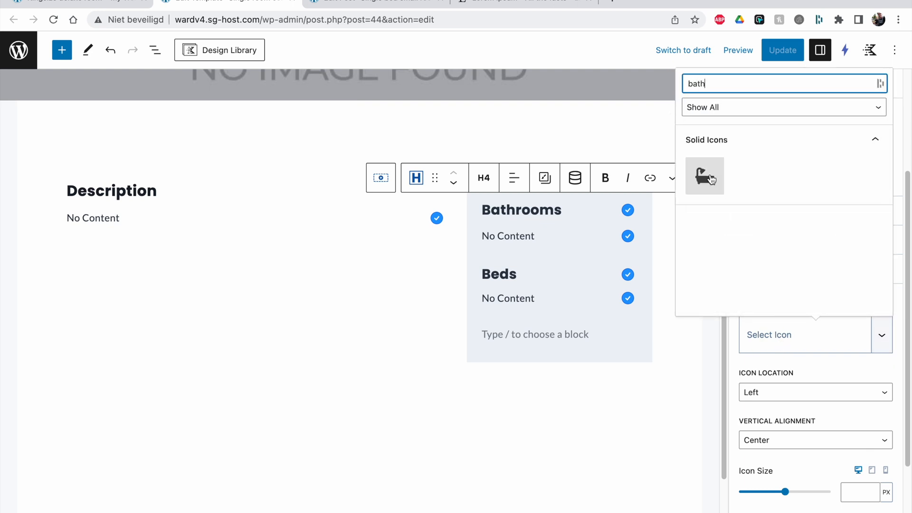
{"action": "left_click", "coordinate": [705, 175]}
{"action": "scroll", "coordinate": [816, 403], "scroll_direction": "down", "scroll_amount": 5}
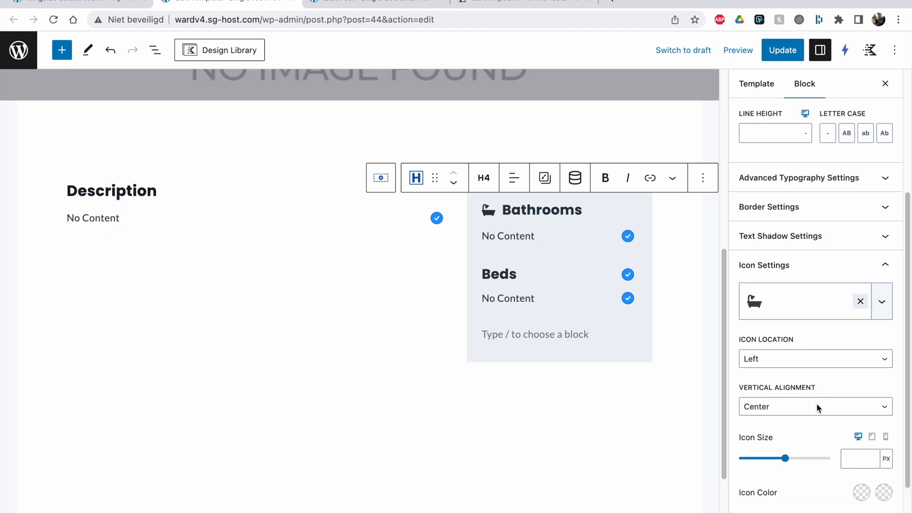
{"action": "scroll", "coordinate": [816, 403], "scroll_direction": "up", "scroll_amount": 5}
{"action": "scroll", "coordinate": [816, 402], "scroll_direction": "up", "scroll_amount": 3}
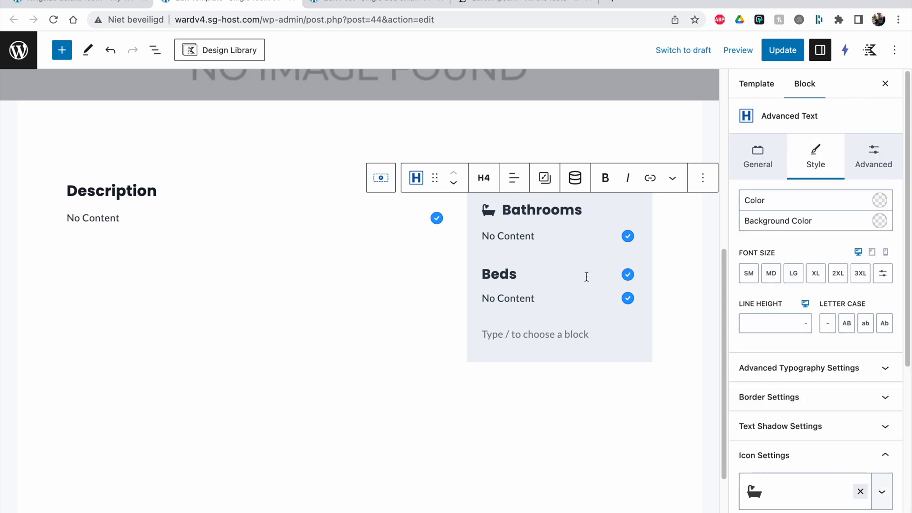
Try the Bathrooms heading with only its icon on the published room page, and undo the text deletion.
{"action": "left_click_drag", "start_coordinate": [504, 210], "coordinate": [583, 206]}
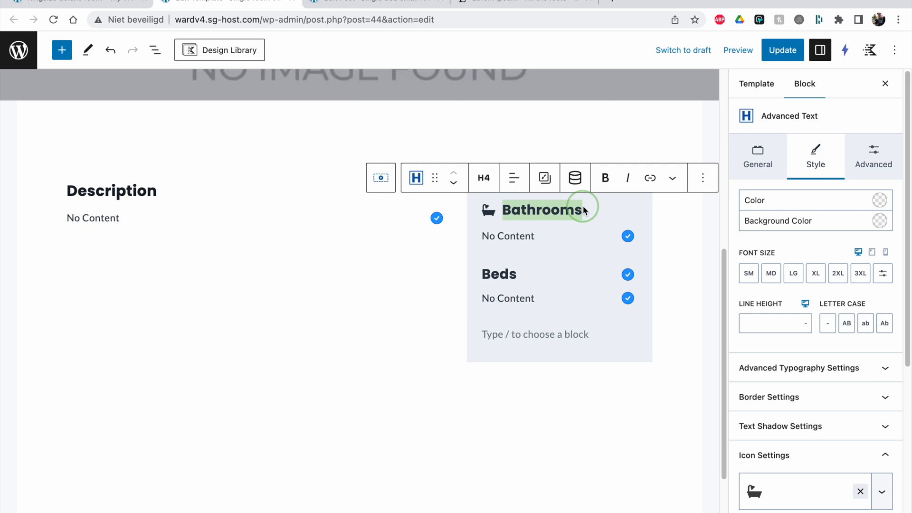
{"action": "key", "text": "BackSpace"}
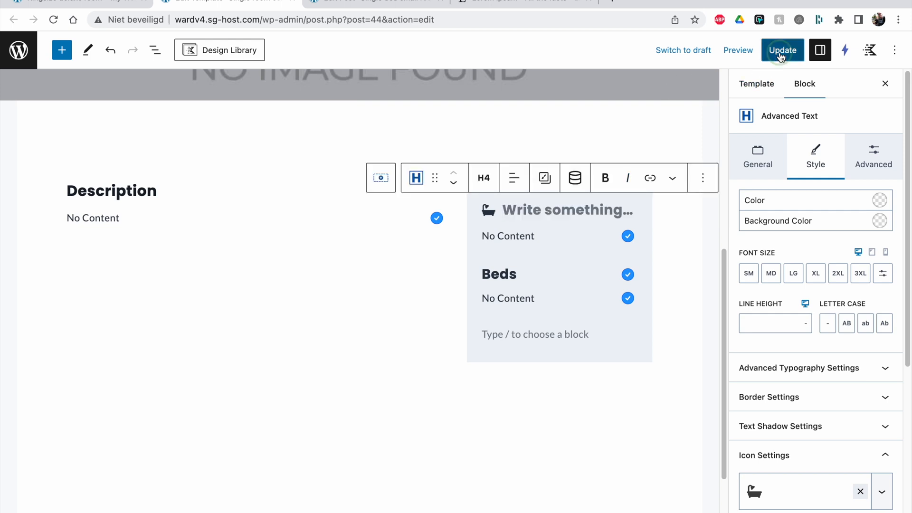
{"action": "left_click", "coordinate": [782, 50]}
{"action": "left_click", "coordinate": [95, 5]}
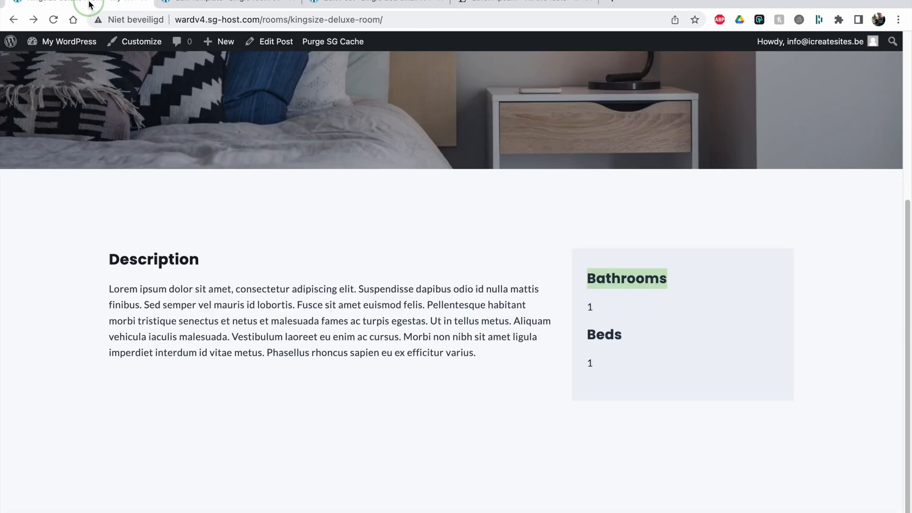
{"action": "left_click", "coordinate": [53, 20]}
{"action": "left_click", "coordinate": [603, 285]}
{"action": "left_click", "coordinate": [210, 5]}
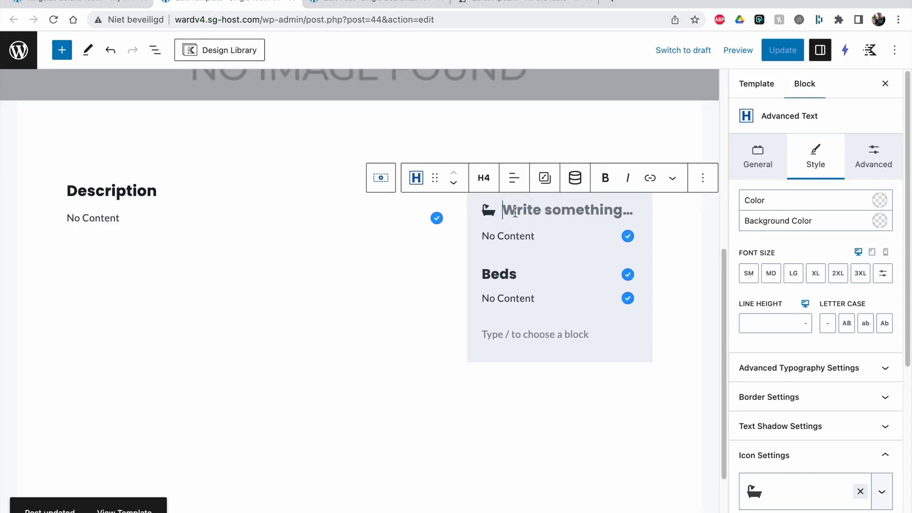
{"action": "key", "text": "super+z"}
{"action": "key", "text": "Up"}
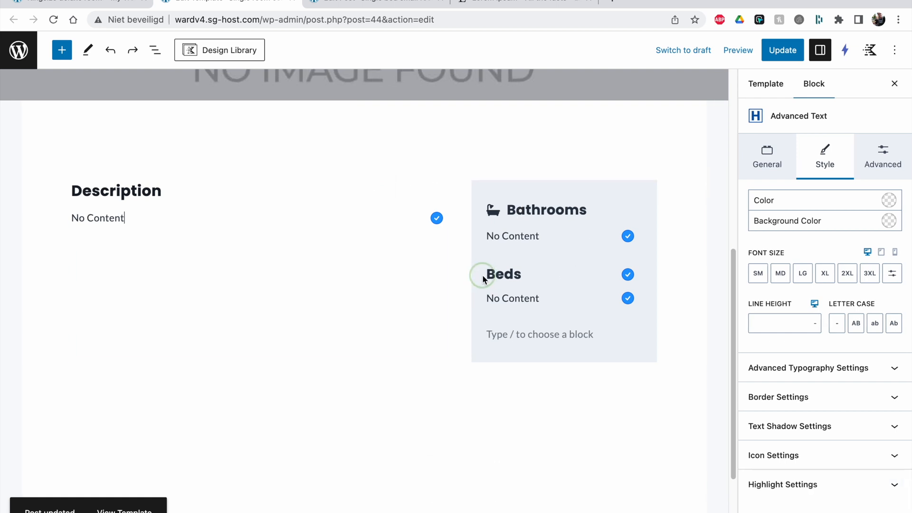
Add the solid bed icon to the Beds heading, finding it with the search term bed, and update the template.
{"action": "left_click", "coordinate": [521, 276]}
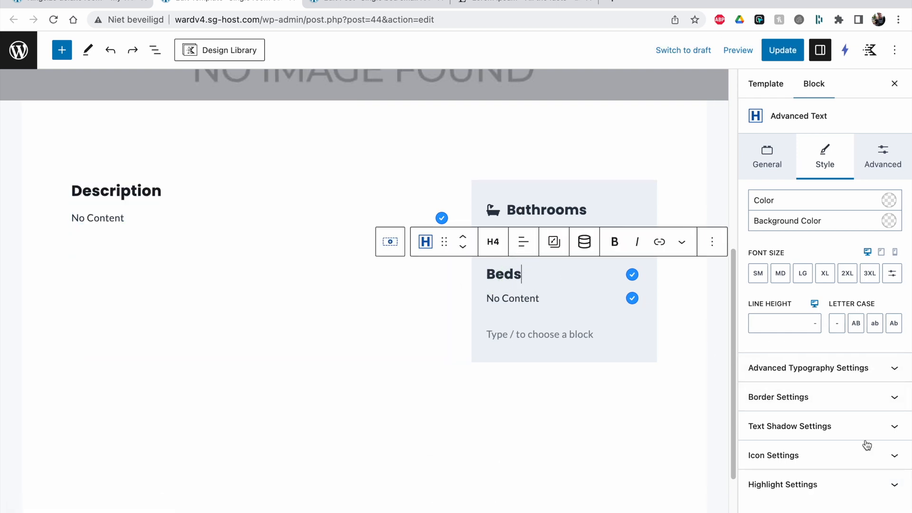
{"action": "left_click", "coordinate": [817, 455]}
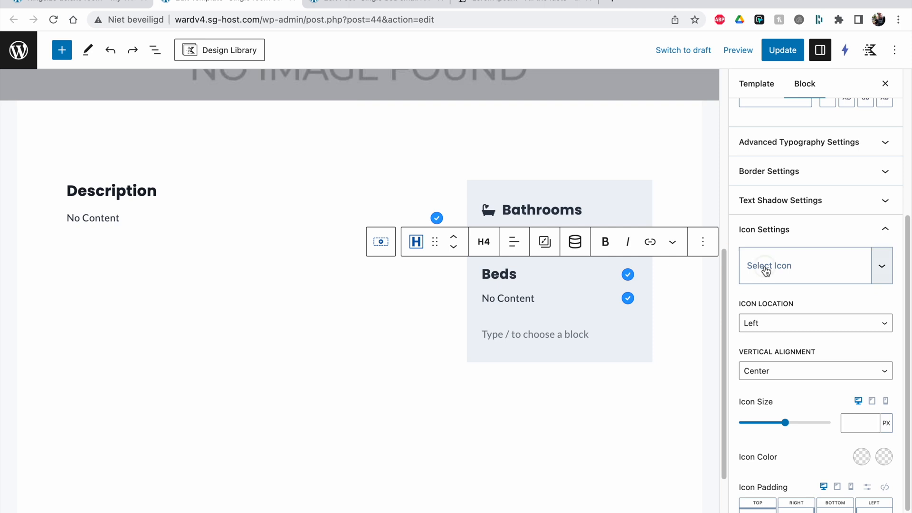
{"action": "left_click", "coordinate": [767, 266]}
{"action": "type", "text": "bed"}
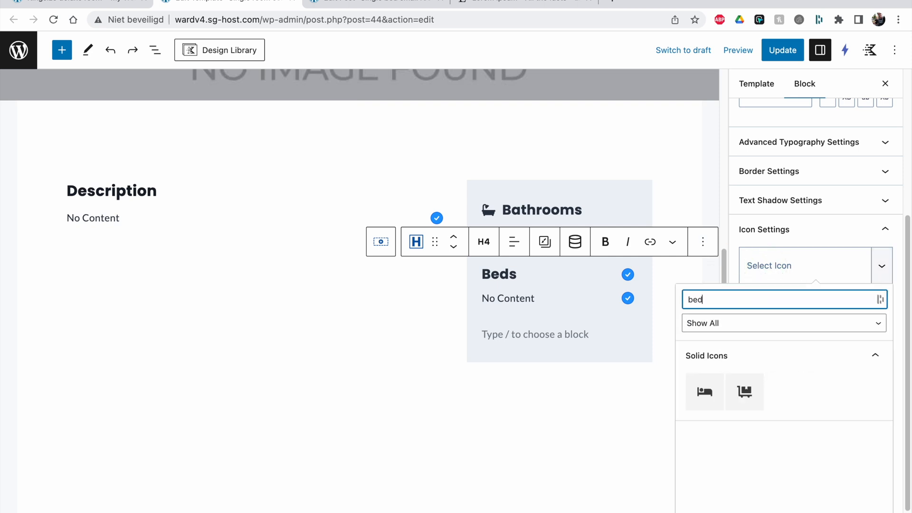
{"action": "left_click", "coordinate": [708, 394]}
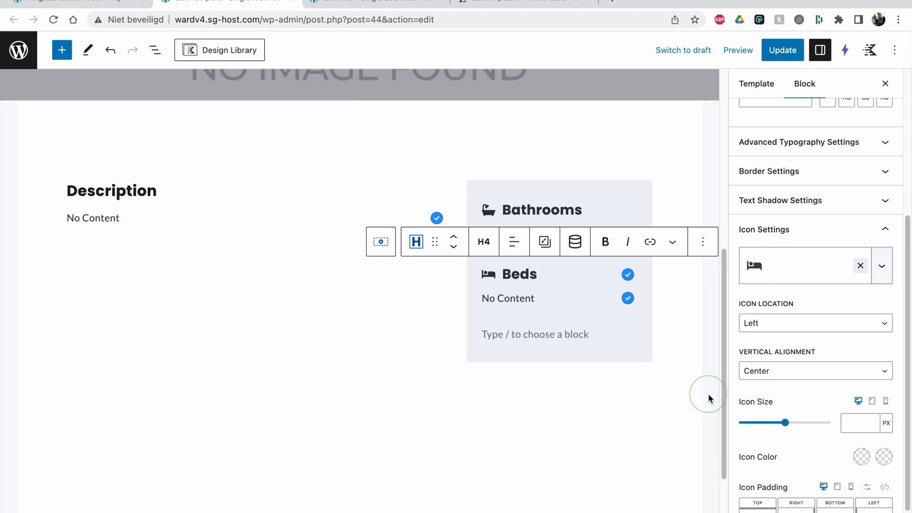
{"action": "left_click", "coordinate": [783, 52]}
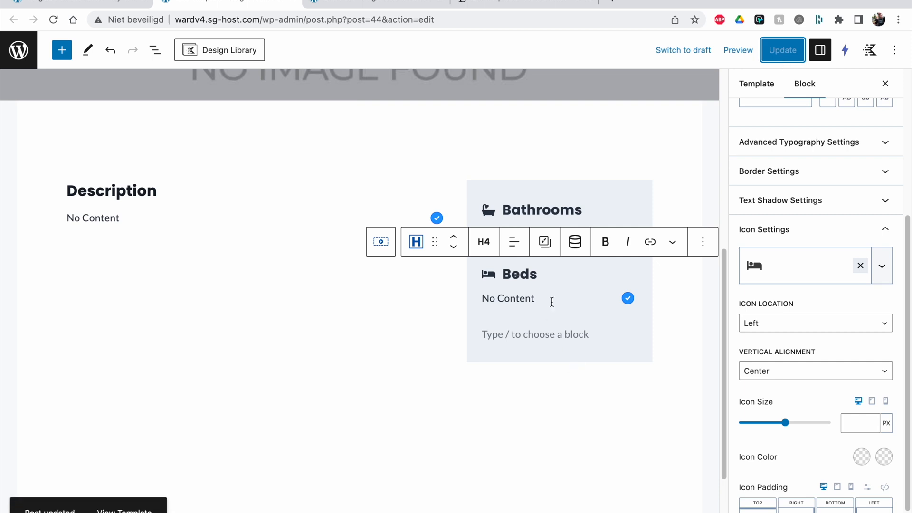
Duplicate the Beds heading and move the copy below the Beds dynamic text.
{"action": "left_click", "coordinate": [703, 242]}
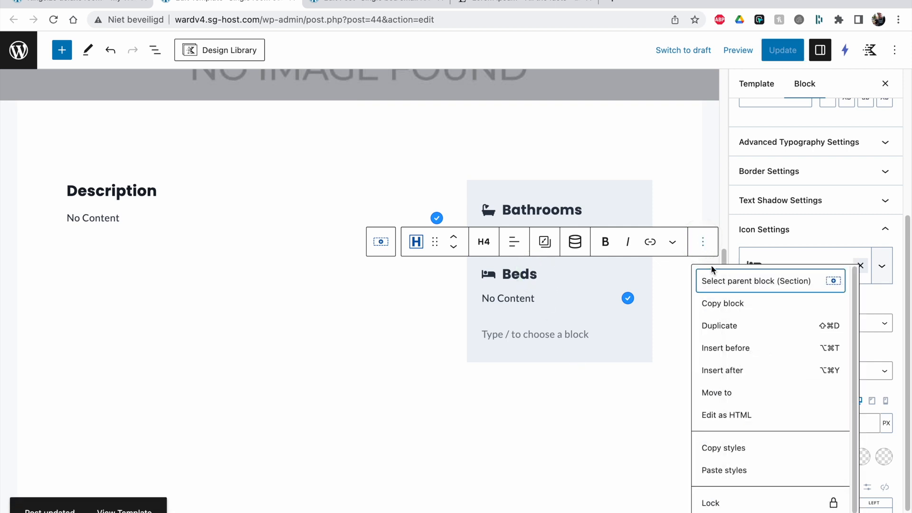
{"action": "left_click", "coordinate": [719, 325]}
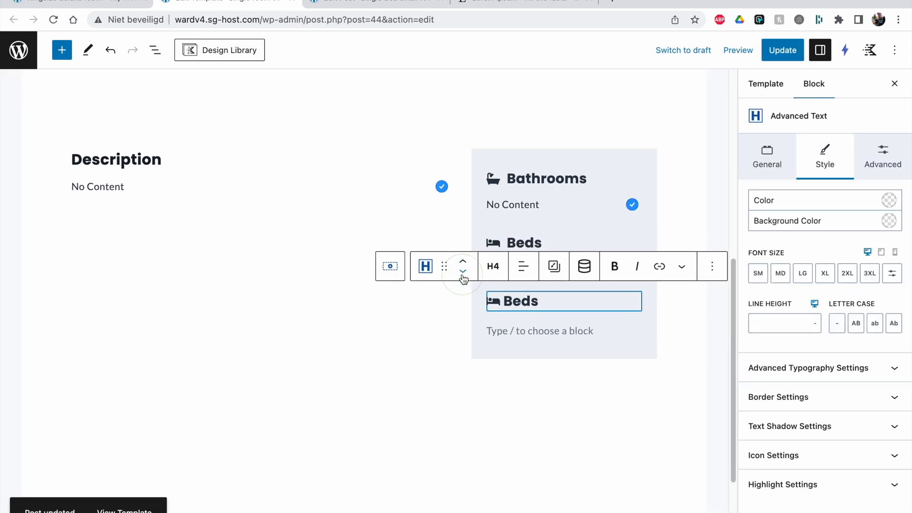
{"action": "left_click", "coordinate": [555, 249]}
Duplicate the dynamic text under Beds and move the copy below the second Beds heading.
{"action": "left_click", "coordinate": [544, 259]}
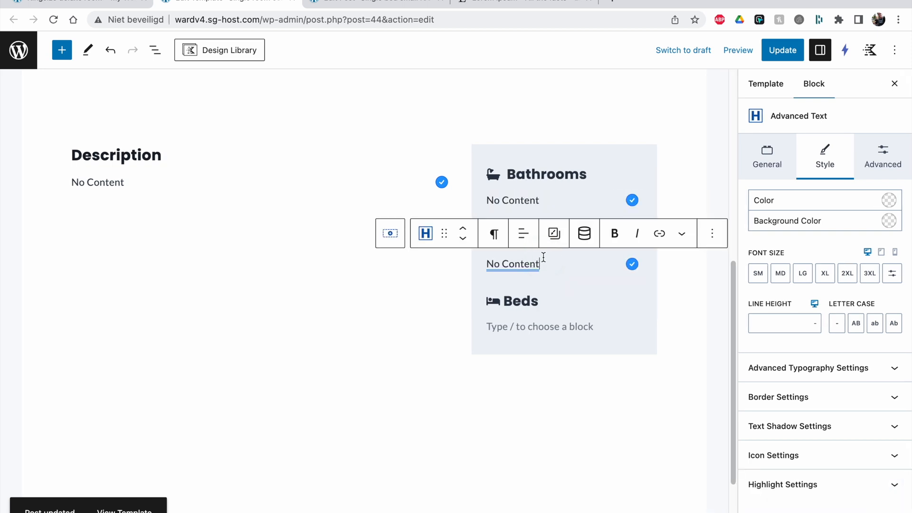
{"action": "left_click", "coordinate": [709, 239]}
{"action": "left_click", "coordinate": [735, 318]}
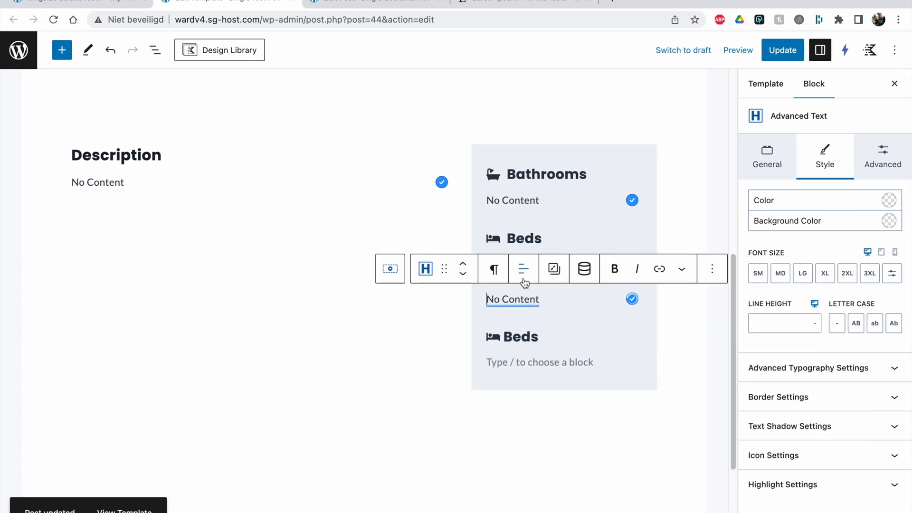
{"action": "left_click", "coordinate": [471, 285]}
{"action": "left_click", "coordinate": [542, 247]}
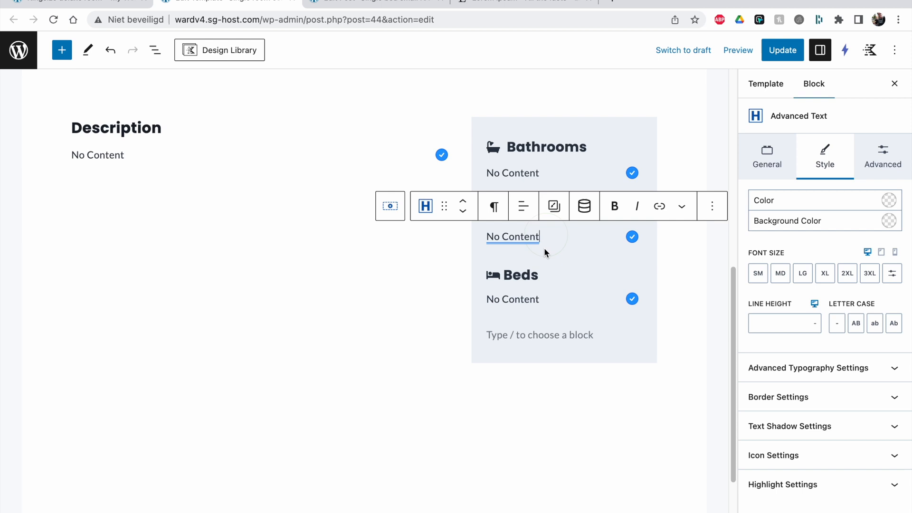
Rename the duplicated Beds heading as Sqr Ft.
{"action": "left_click", "coordinate": [528, 275]}
{"action": "type", "text": "Sq"}
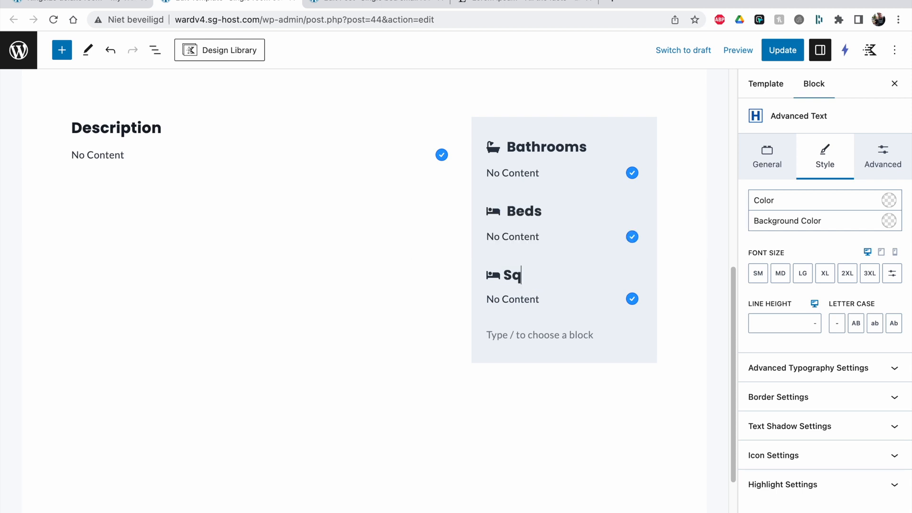
{"action": "type", "text": "r Ft"}
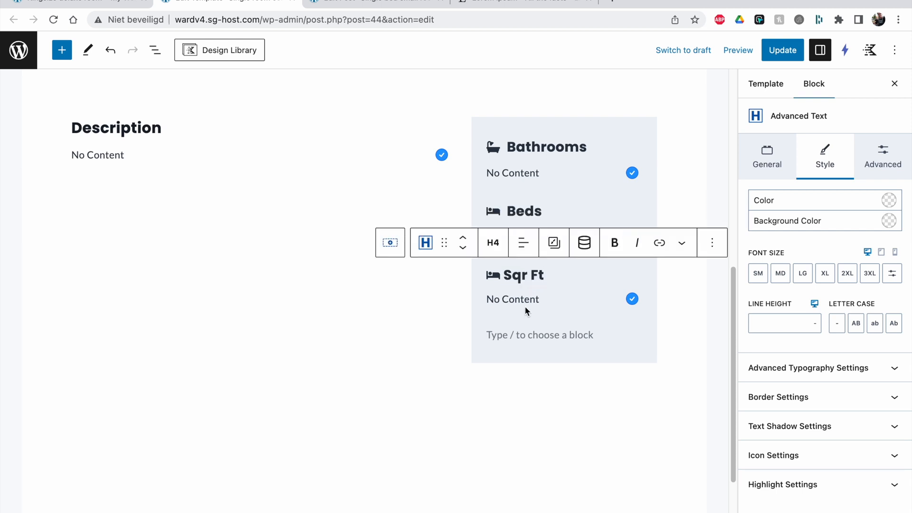
Set the custom meta key of the dynamic text under Sqr Ft to square-feet, copied from the room's settings, and update the template.
{"action": "left_click", "coordinate": [525, 307]}
{"action": "scroll", "coordinate": [507, 378], "scroll_direction": "down", "scroll_amount": 2}
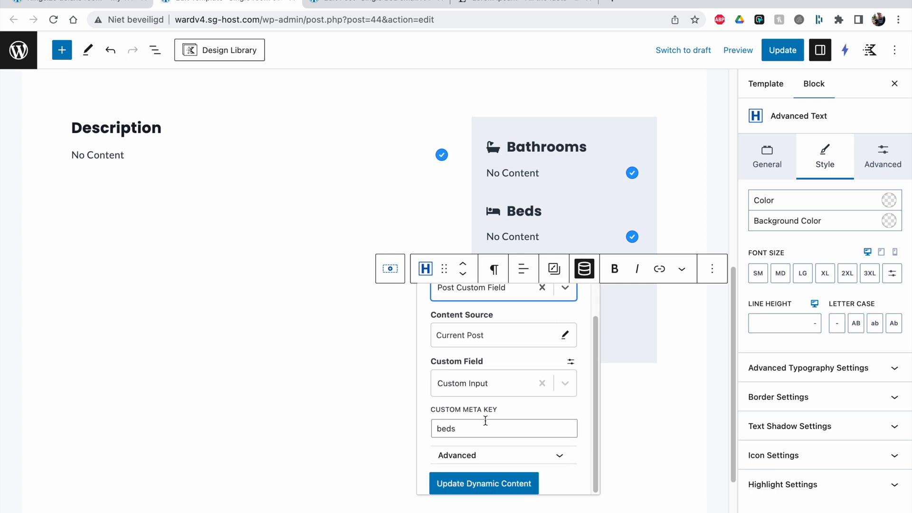
{"action": "left_click", "coordinate": [363, 5]}
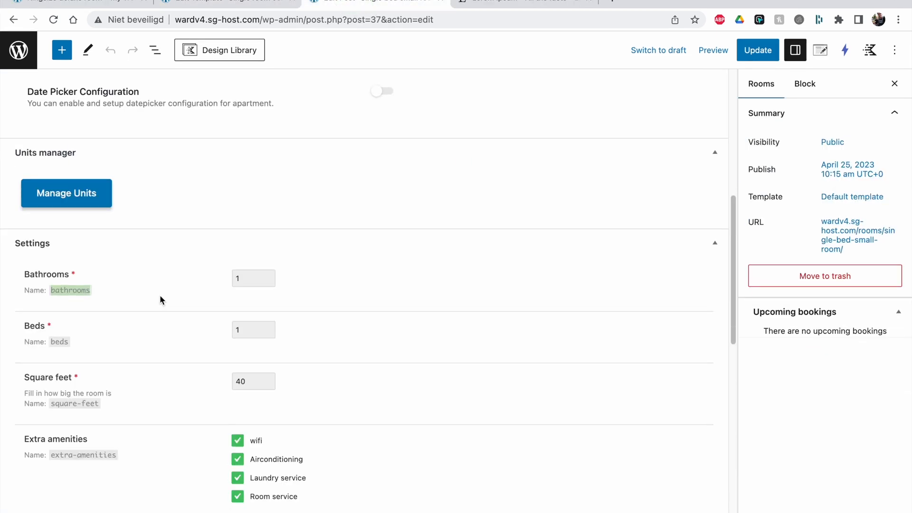
{"action": "scroll", "coordinate": [160, 300], "scroll_direction": "down", "scroll_amount": 2}
{"action": "left_click", "coordinate": [67, 354]}
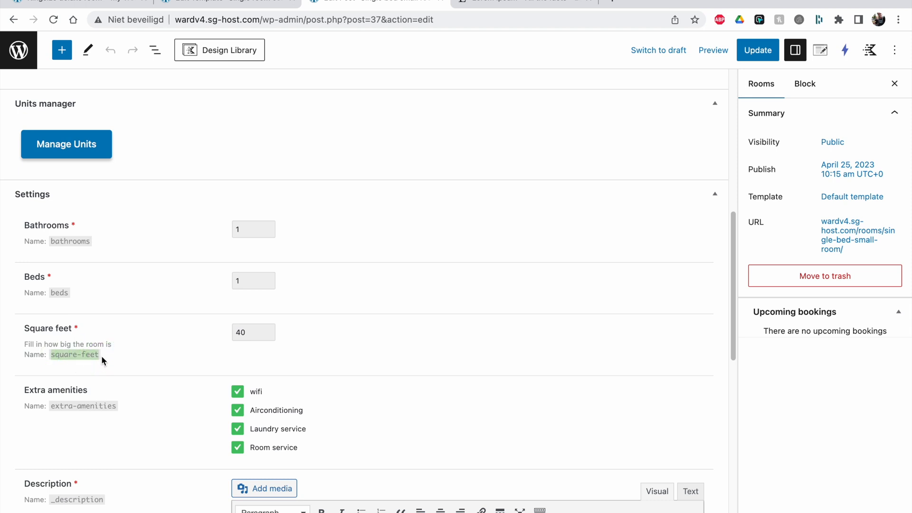
{"action": "key", "text": "super+c"}
{"action": "left_click", "coordinate": [199, 15]}
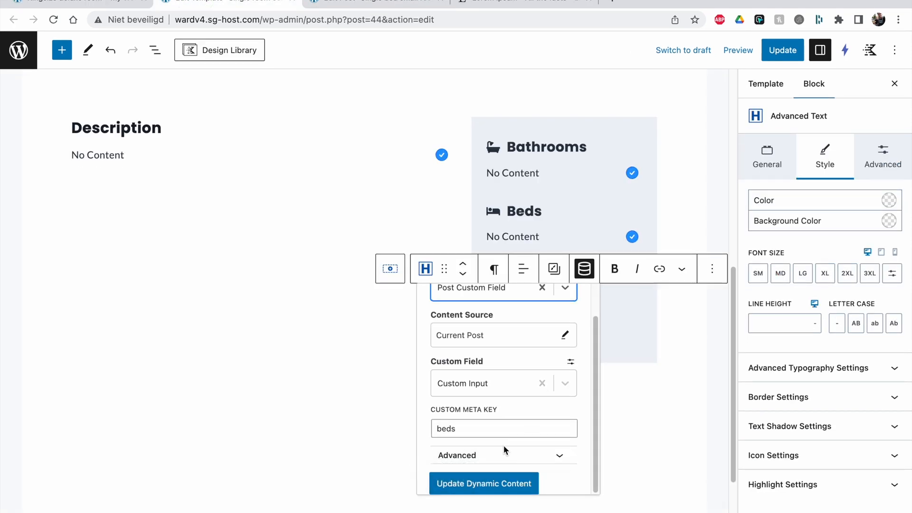
{"action": "double_click", "coordinate": [502, 428]}
{"action": "key", "text": "super+v"}
{"action": "left_click", "coordinate": [522, 490]}
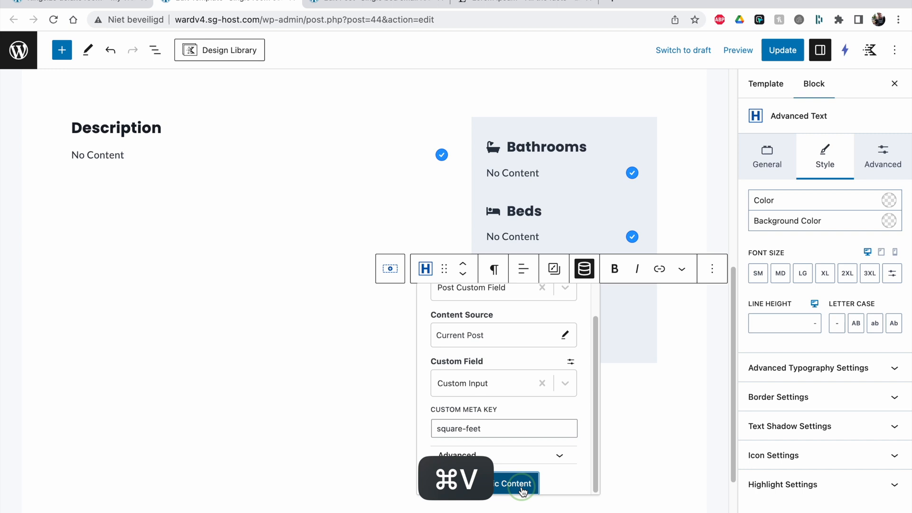
{"action": "left_click", "coordinate": [776, 57]}
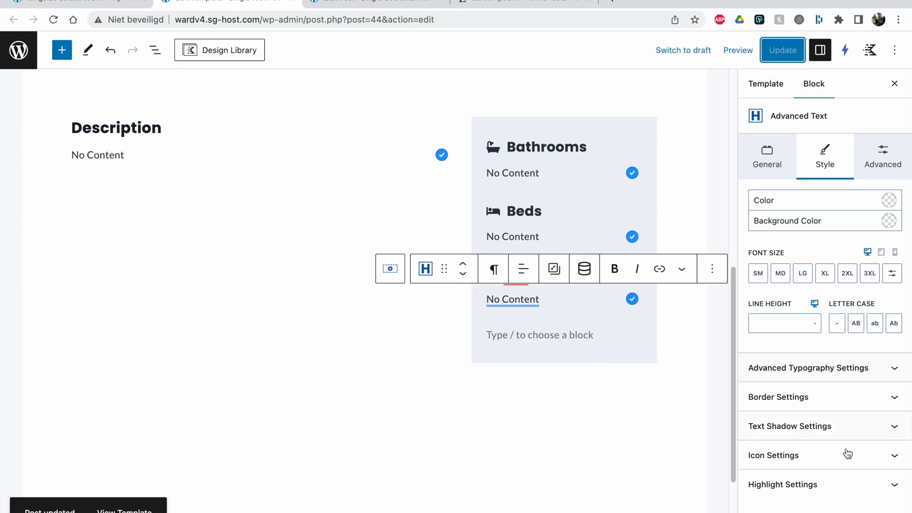
{"action": "left_click", "coordinate": [837, 457]}
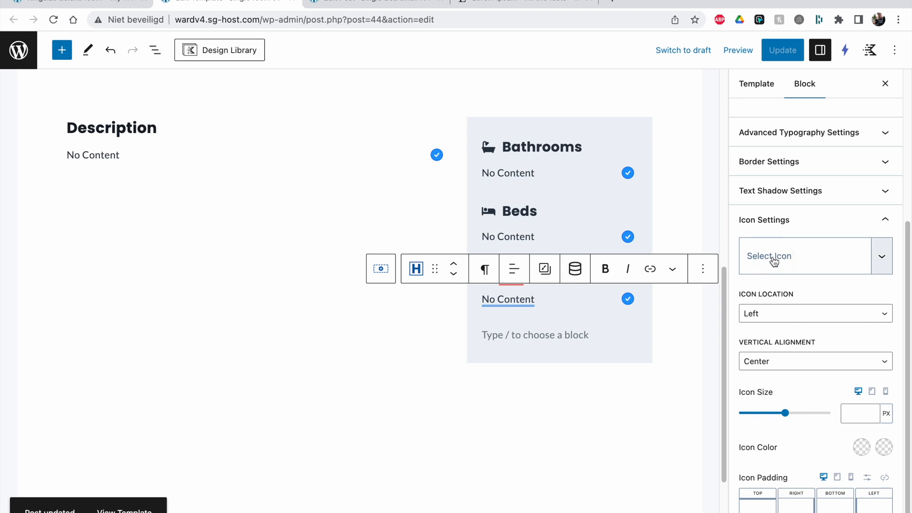
{"action": "left_click", "coordinate": [773, 261]}
{"action": "type", "text": "square"}
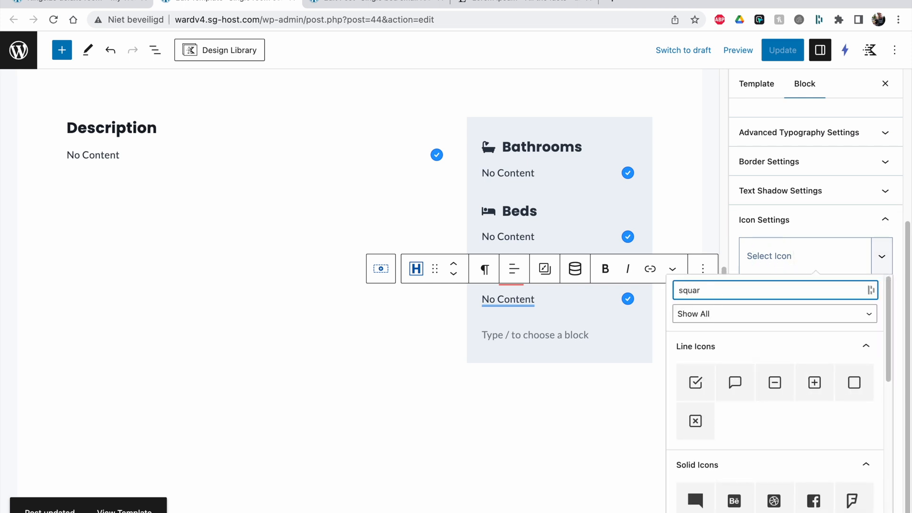
{"action": "key", "text": "BackSpace"}
{"action": "key", "text": "BackSpace"}
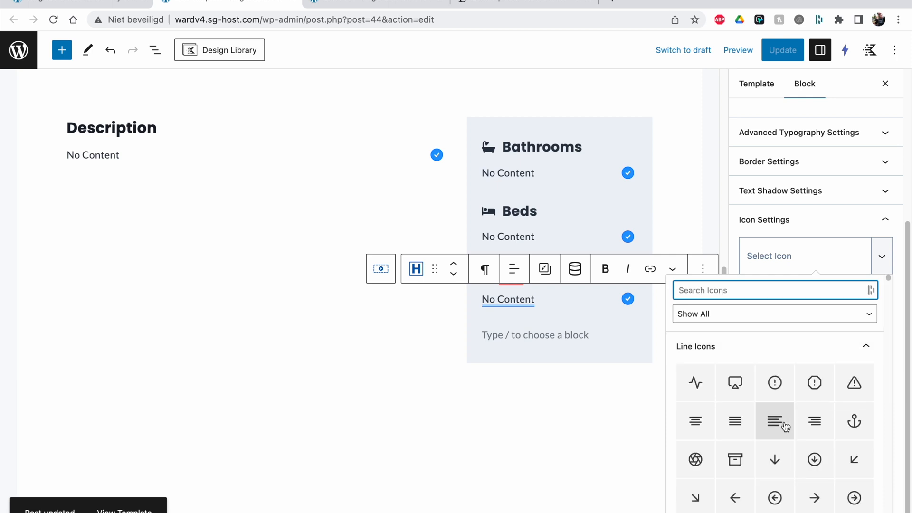
{"action": "scroll", "coordinate": [852, 458], "scroll_direction": "down", "scroll_amount": 1}
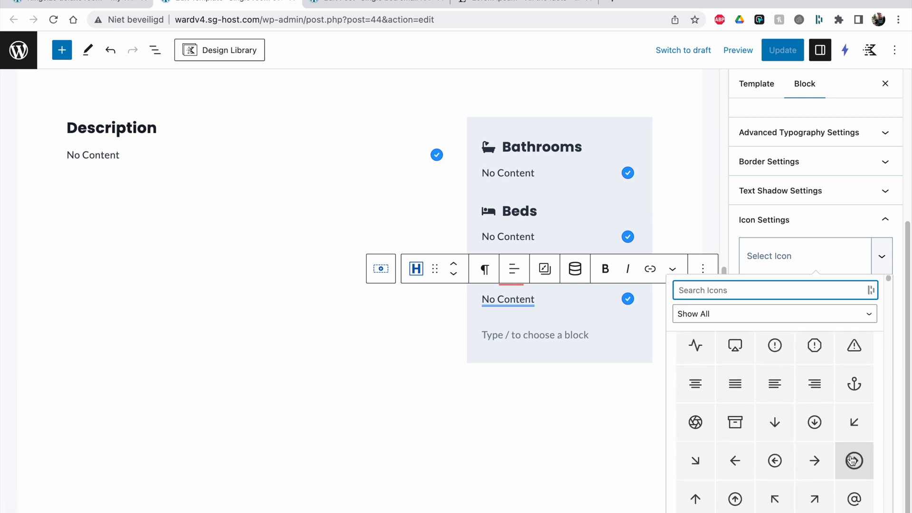
{"action": "left_click", "coordinate": [814, 460]}
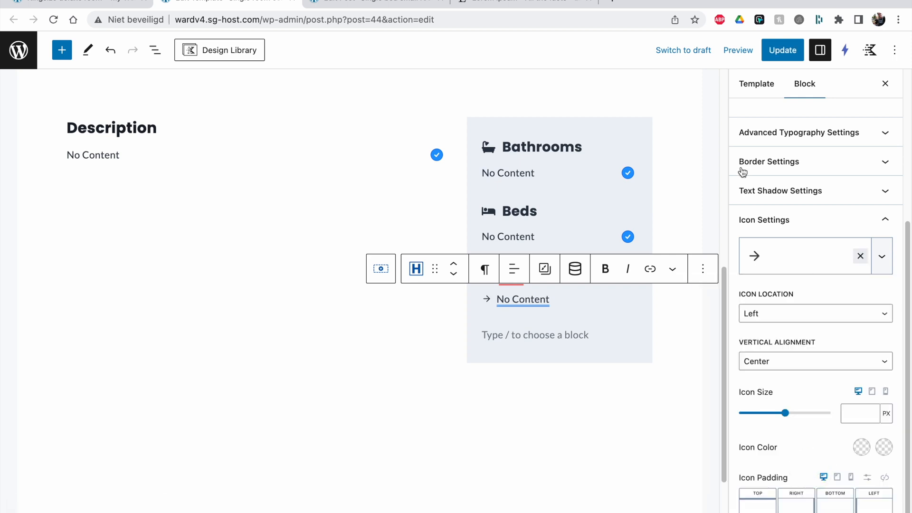
{"action": "left_click", "coordinate": [779, 51]}
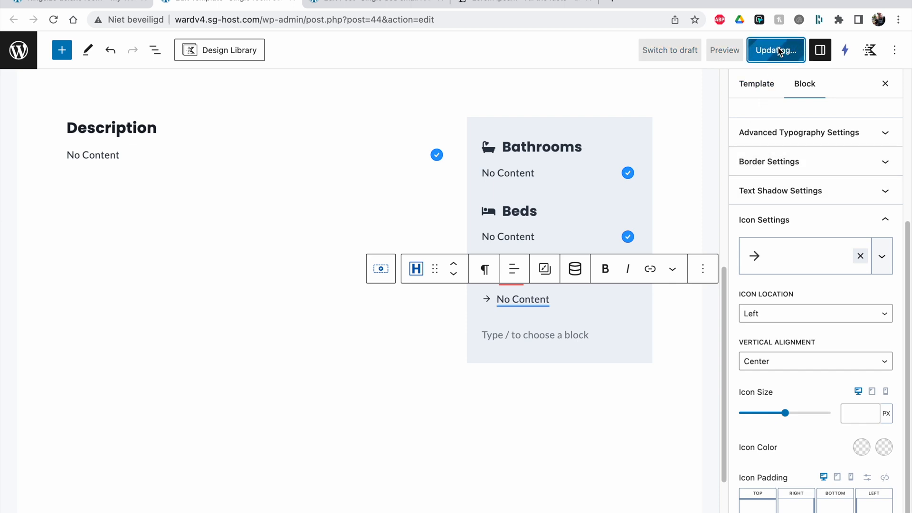
{"action": "scroll", "coordinate": [806, 418], "scroll_direction": "down", "scroll_amount": 1}
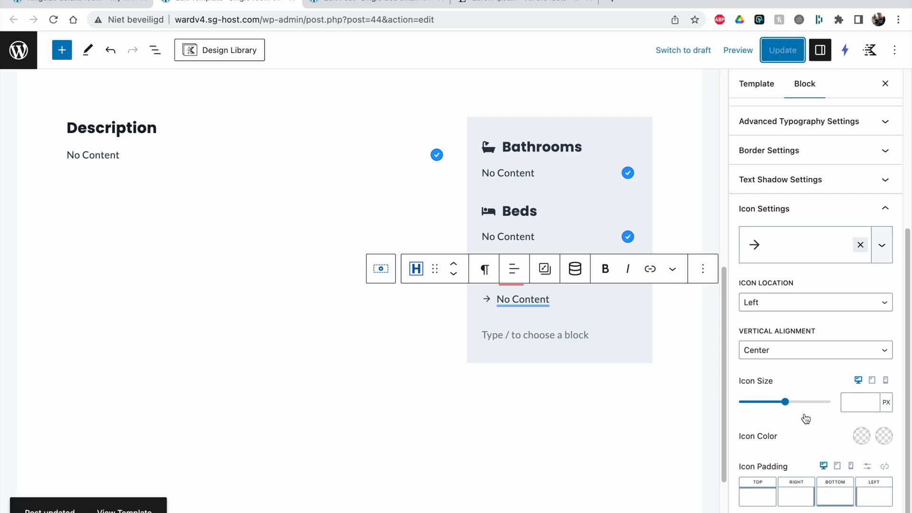
{"action": "left_click", "coordinate": [860, 244]}
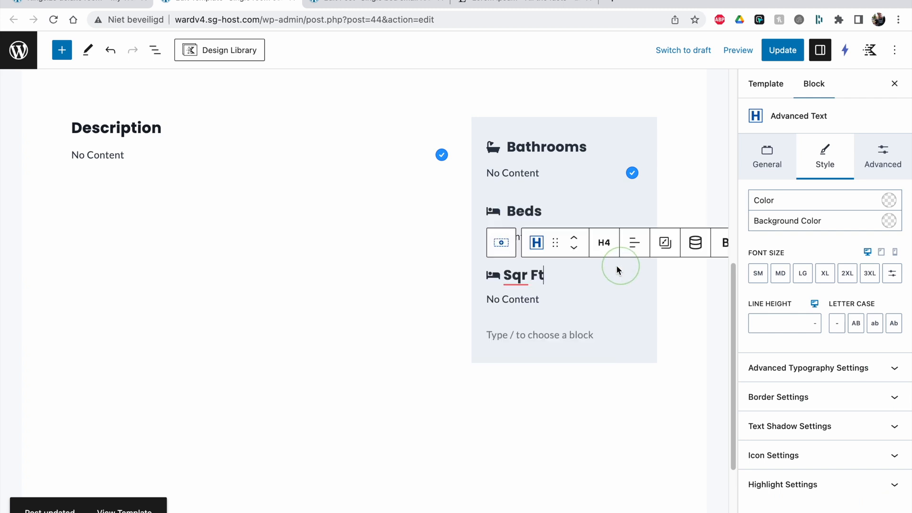
Replace the bed icon on the Sqr Ft heading with the plain right-arrow line icon and update the template.
{"action": "left_click", "coordinate": [796, 453]}
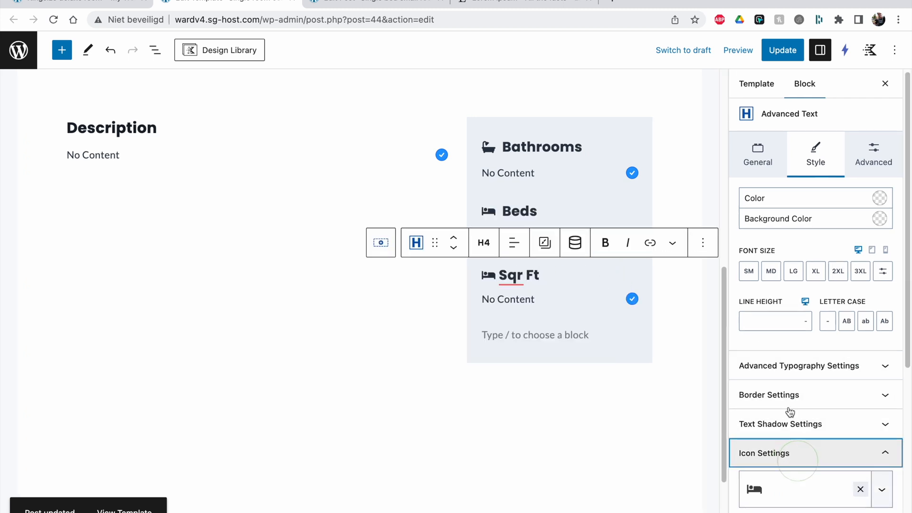
{"action": "scroll", "coordinate": [783, 379], "scroll_direction": "down", "scroll_amount": 5}
{"action": "left_click", "coordinate": [763, 260]}
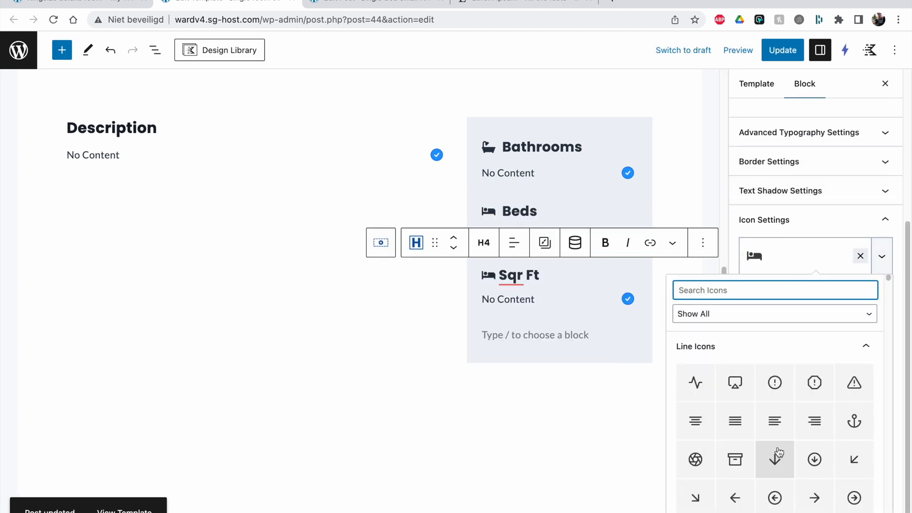
{"action": "scroll", "coordinate": [783, 456], "scroll_direction": "down", "scroll_amount": 1}
{"action": "left_click", "coordinate": [814, 480]}
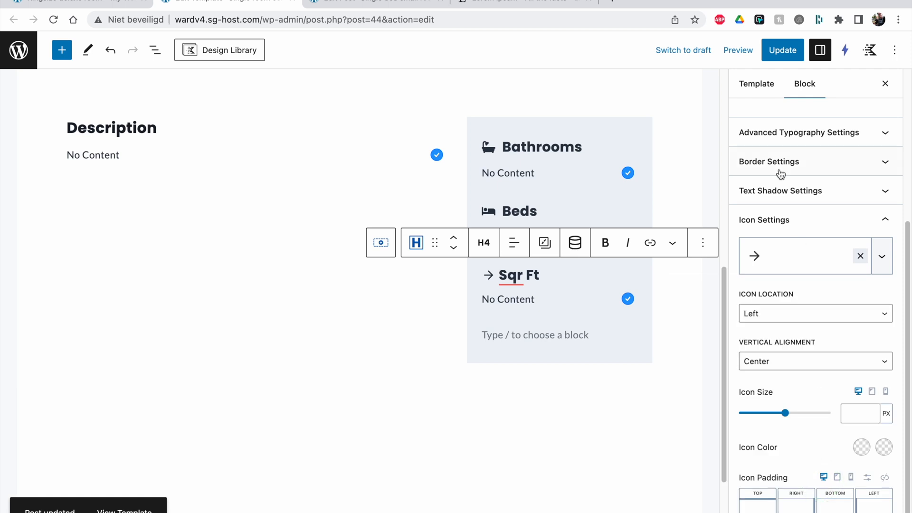
{"action": "left_click", "coordinate": [790, 45]}
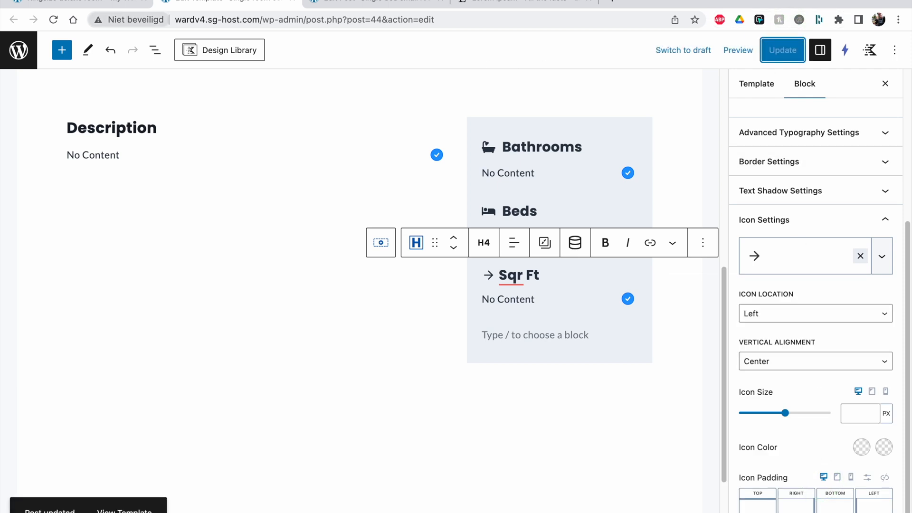
Reload the Kingsize deluxe room page and check its hero, description and details box with the Sqr Ft entry.
{"action": "left_click", "coordinate": [73, 1]}
{"action": "left_click", "coordinate": [53, 37]}
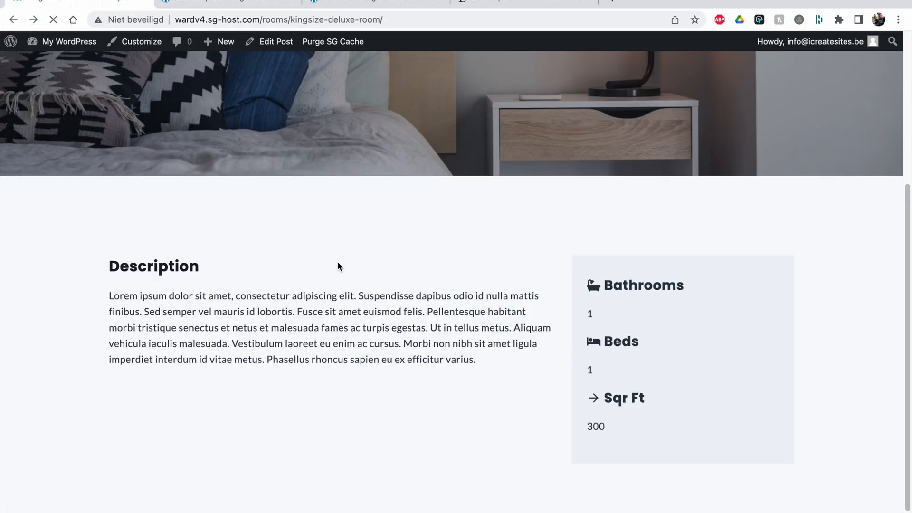
{"action": "scroll", "coordinate": [630, 346], "scroll_direction": "down", "scroll_amount": 2}
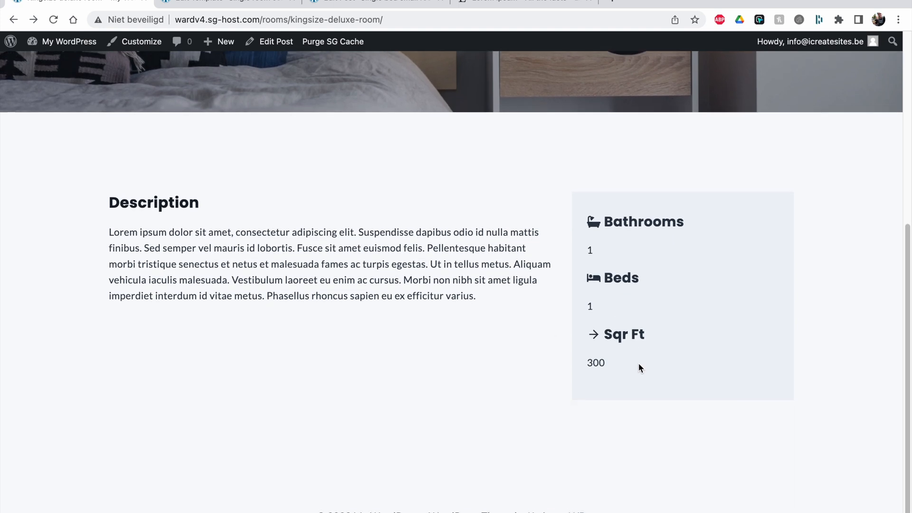
{"action": "scroll", "coordinate": [483, 344], "scroll_direction": "up", "scroll_amount": 6}
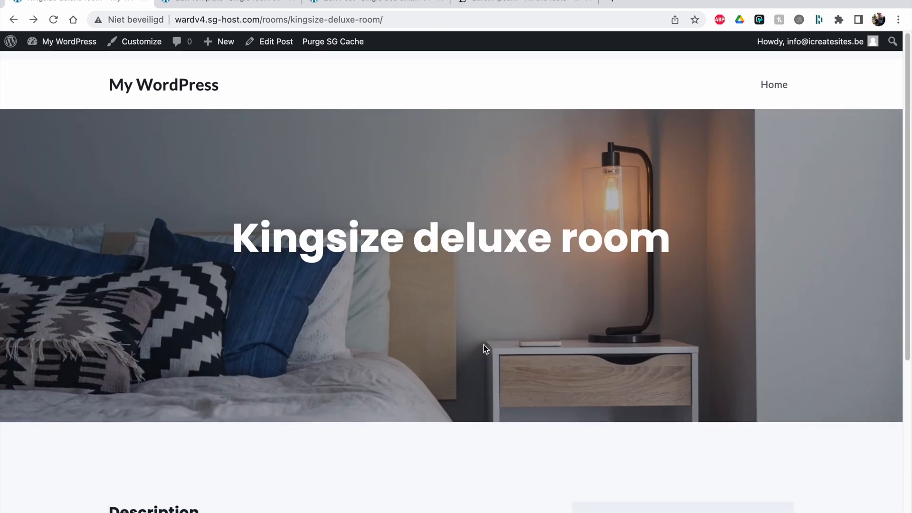
{"action": "scroll", "coordinate": [484, 345], "scroll_direction": "down", "scroll_amount": 6}
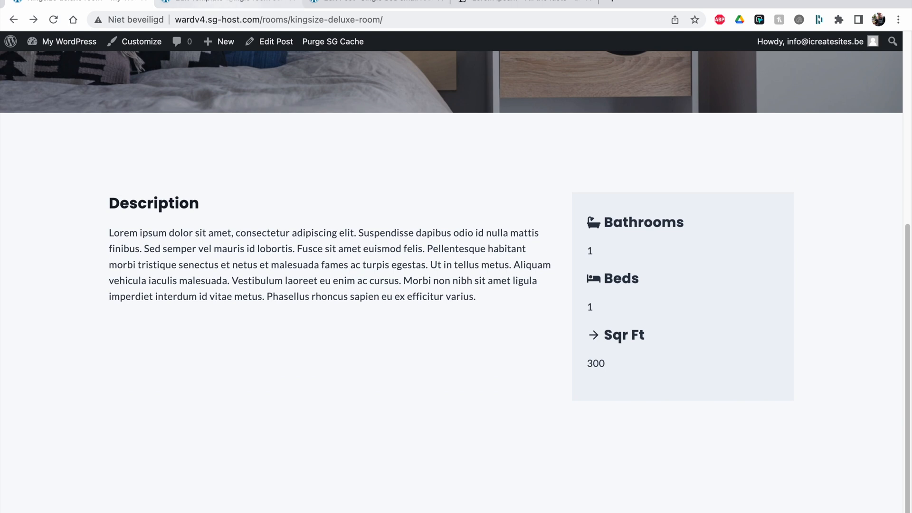
{"action": "left_click", "coordinate": [352, 7]}
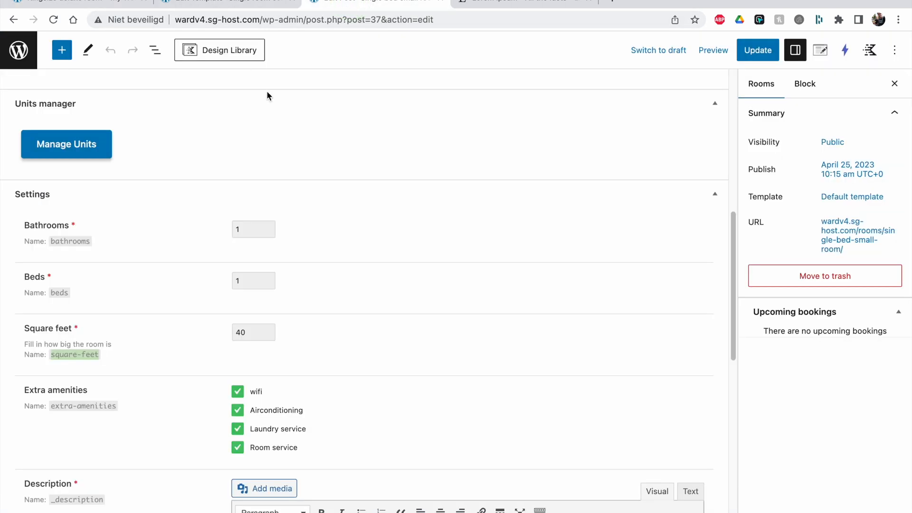
Add a single-column Row Layout block below the description and details row in the single-room template.
{"action": "left_click", "coordinate": [228, 6]}
{"action": "scroll", "coordinate": [343, 235], "scroll_direction": "down", "scroll_amount": 2}
{"action": "left_click", "coordinate": [343, 236]}
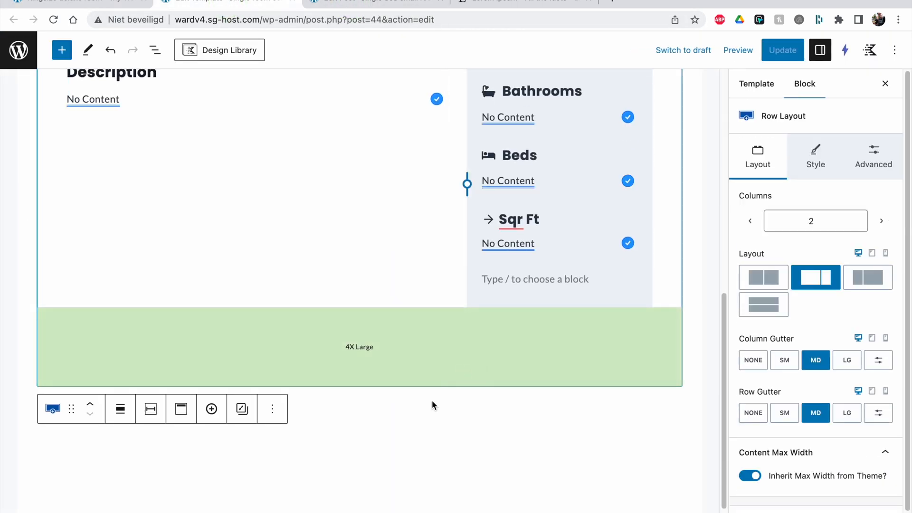
{"action": "left_click", "coordinate": [405, 421]}
{"action": "left_click", "coordinate": [679, 412]}
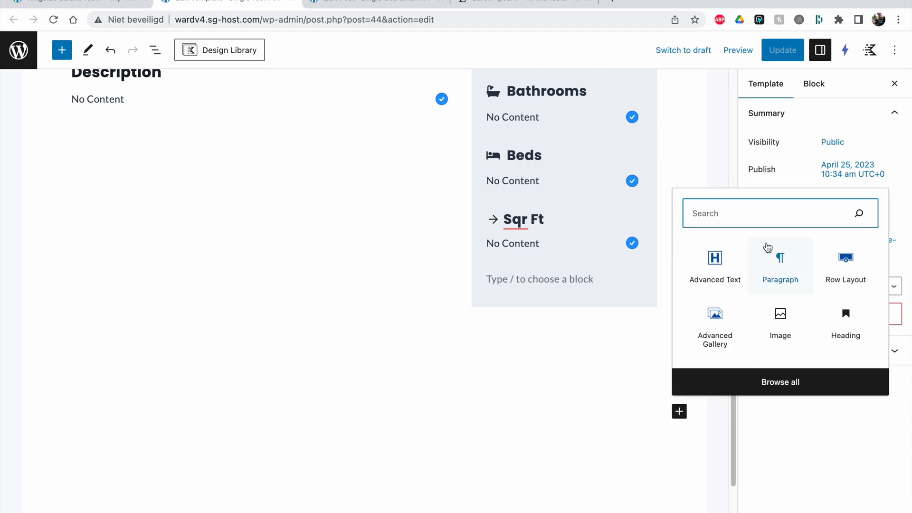
{"action": "left_click", "coordinate": [846, 264]}
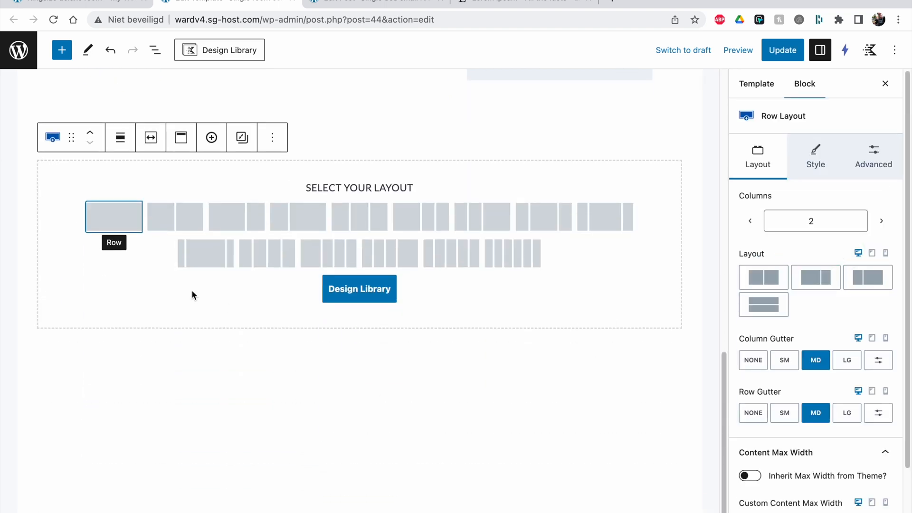
{"action": "left_click", "coordinate": [106, 209]}
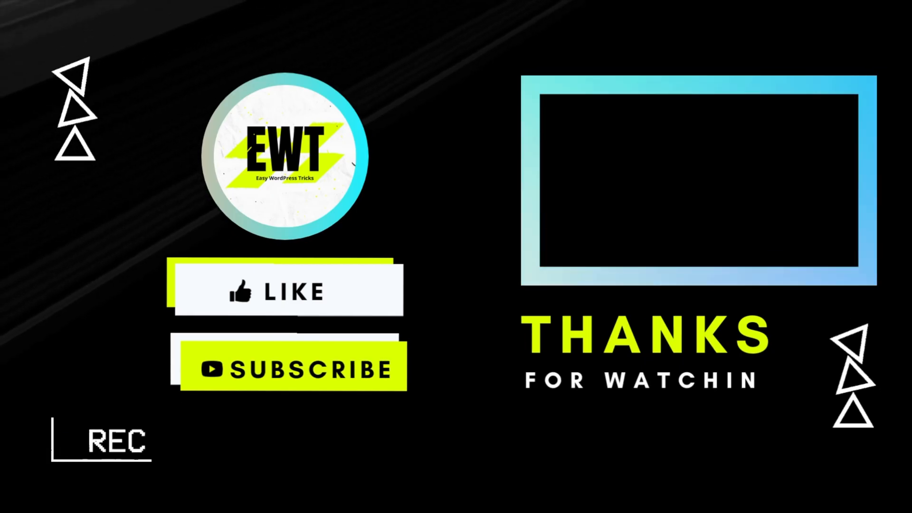